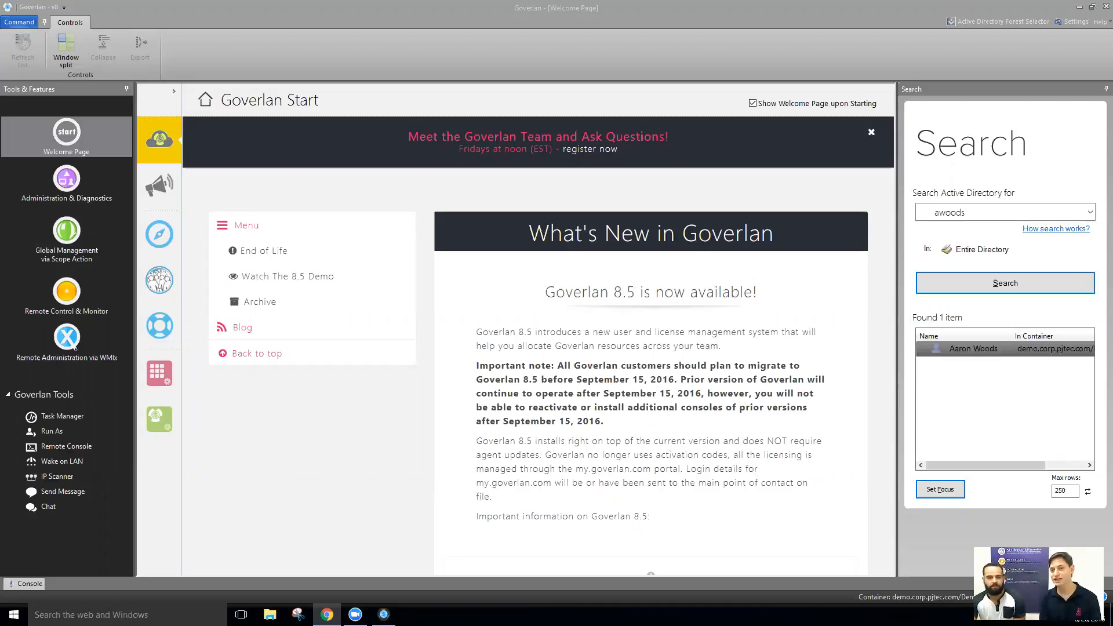
- Set focus on the user found by the directory search and expand that user's logged-in workstation LONGHORN-2
click(155, 140)
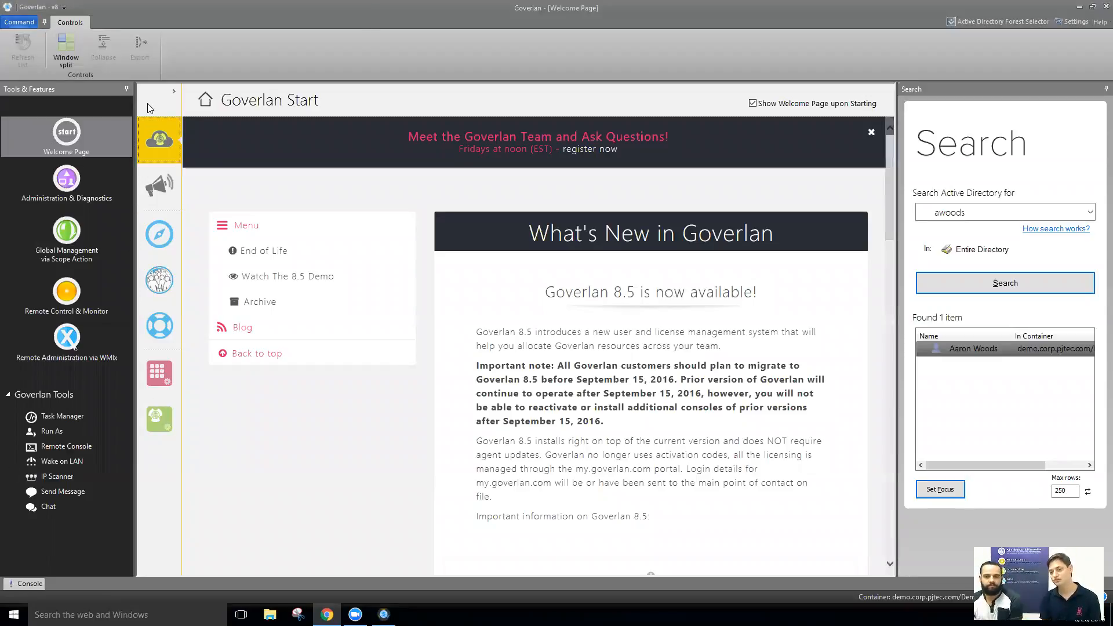
click(941, 491)
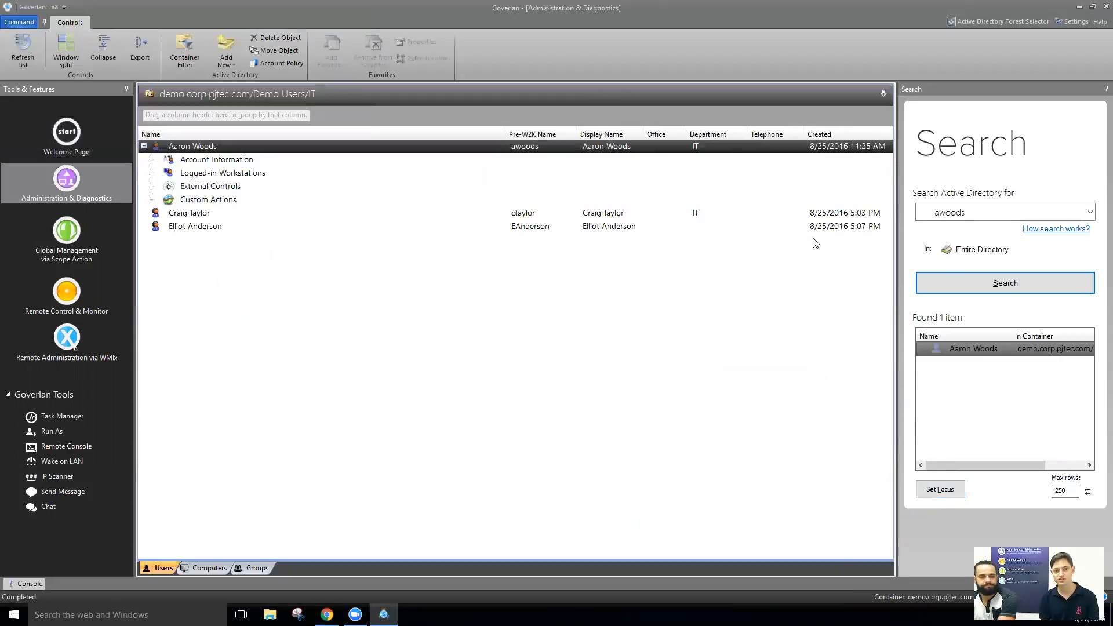
click(264, 176)
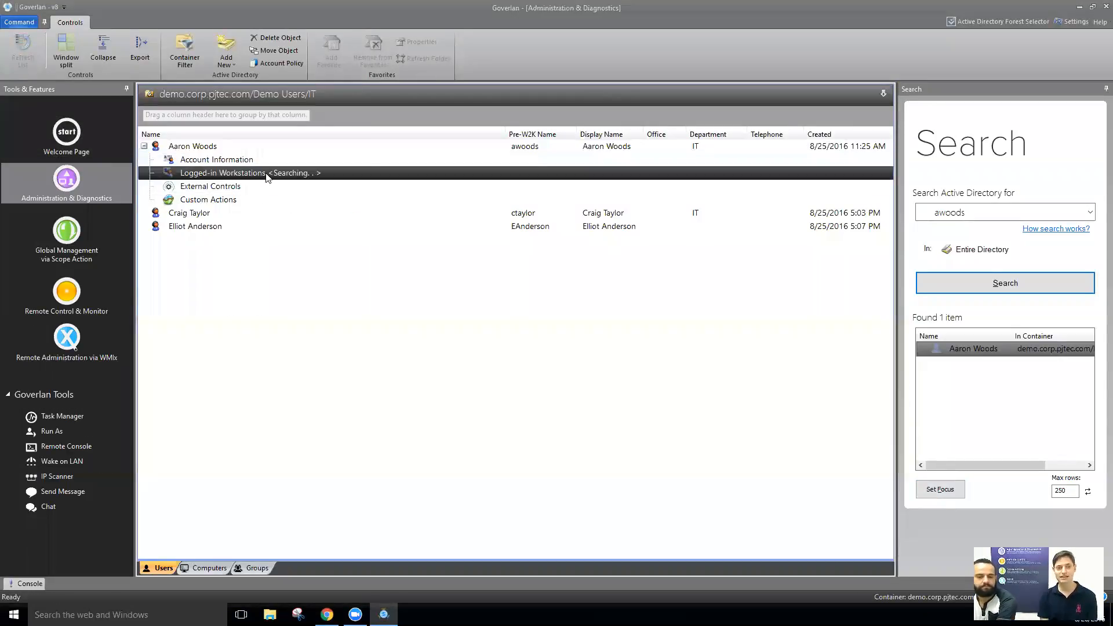
click(271, 186)
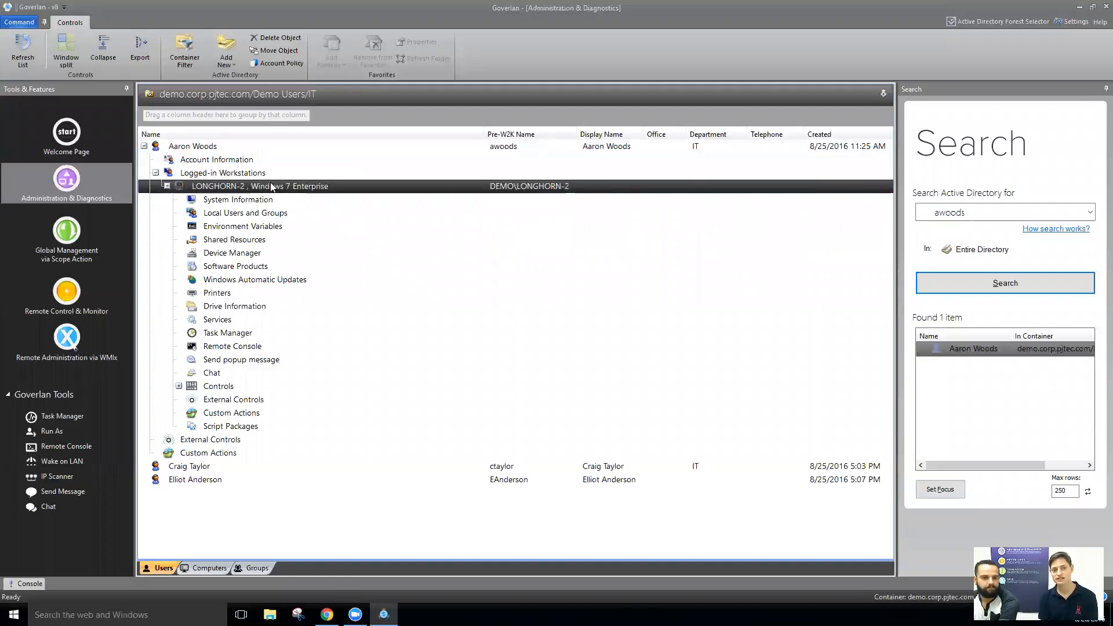
right_click(271, 186)
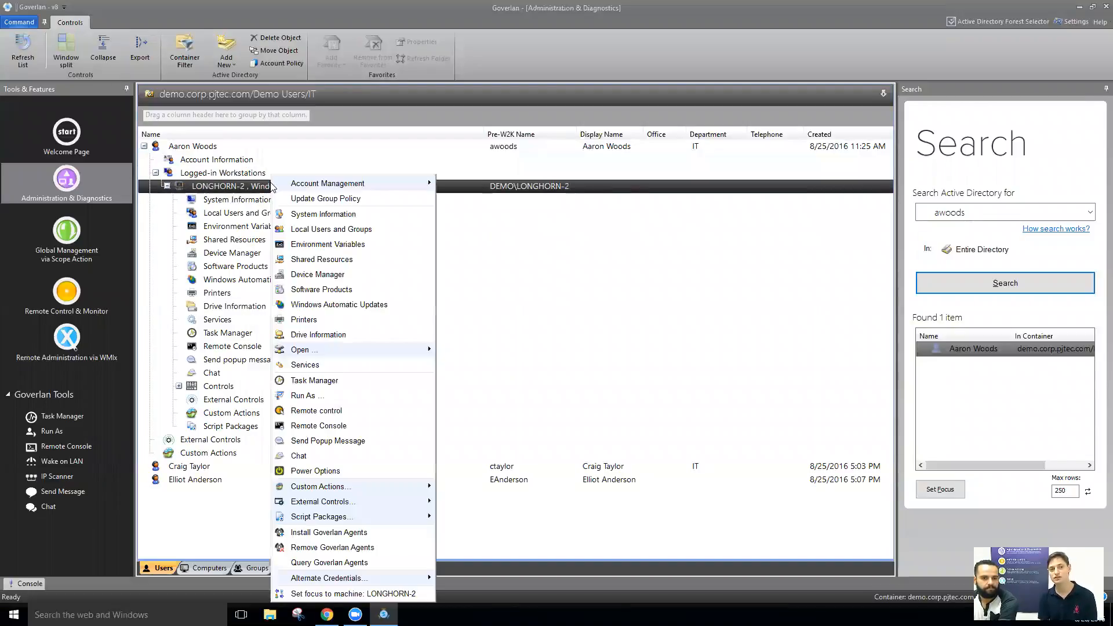
- Show the members of LONGHORN-2's local Administrators group and start adding a member
double_click(239, 214)
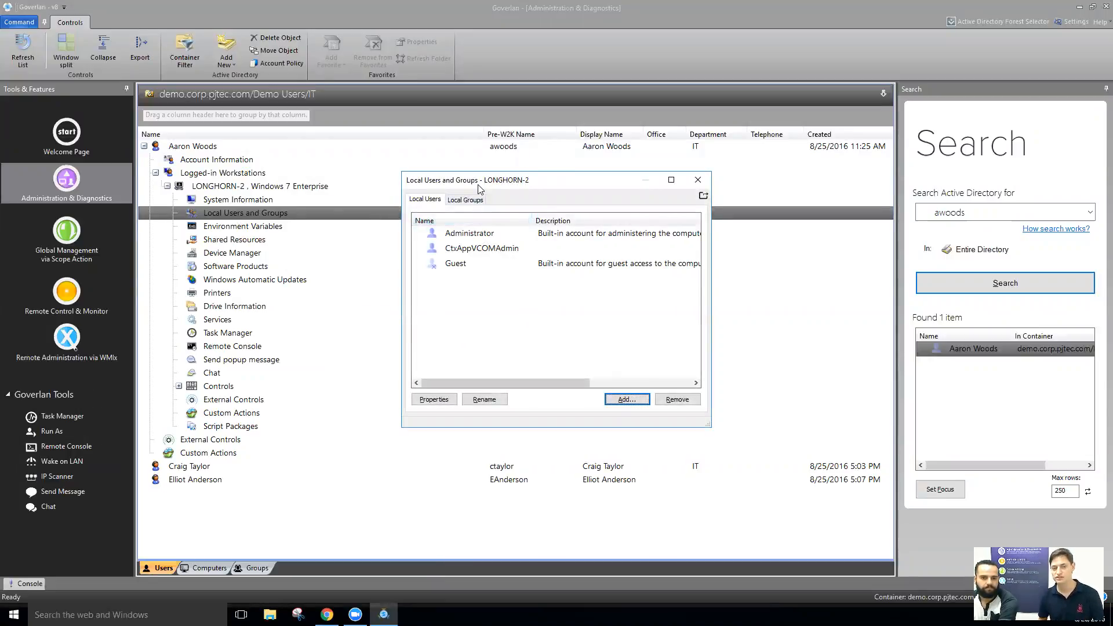
drag(478, 184, 480, 231)
click(462, 248)
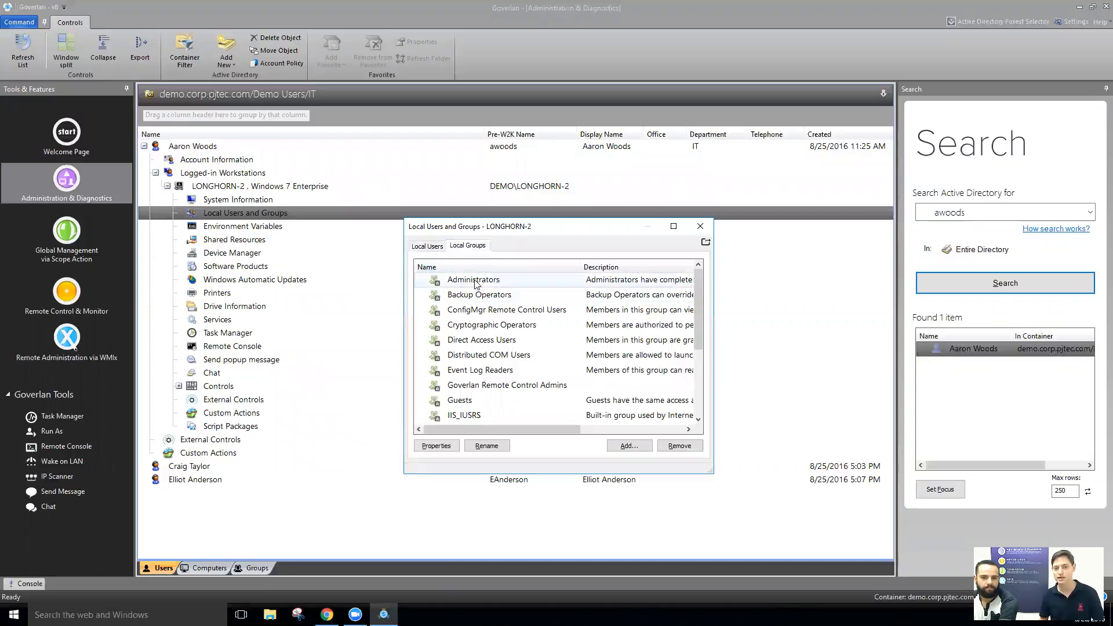
click(476, 282)
double_click(476, 281)
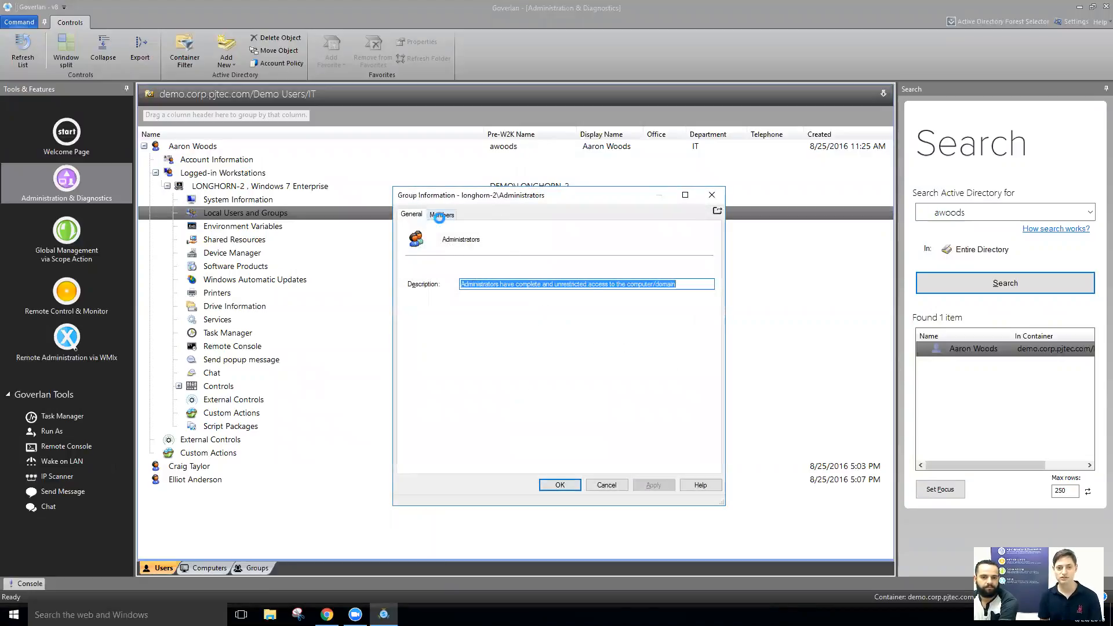
click(440, 217)
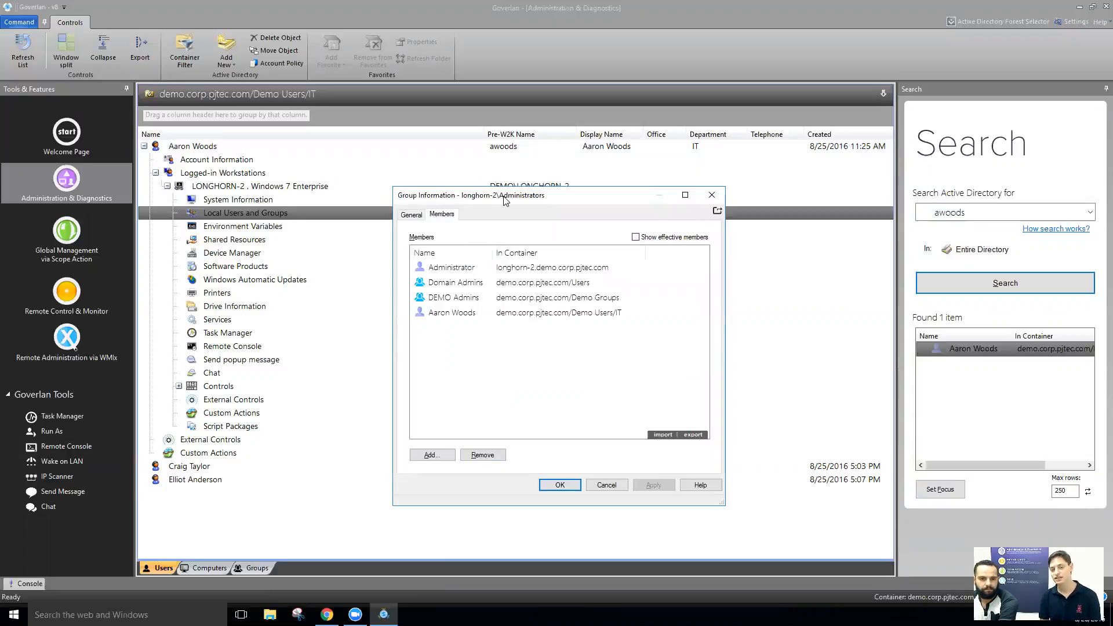
click(473, 283)
click(473, 300)
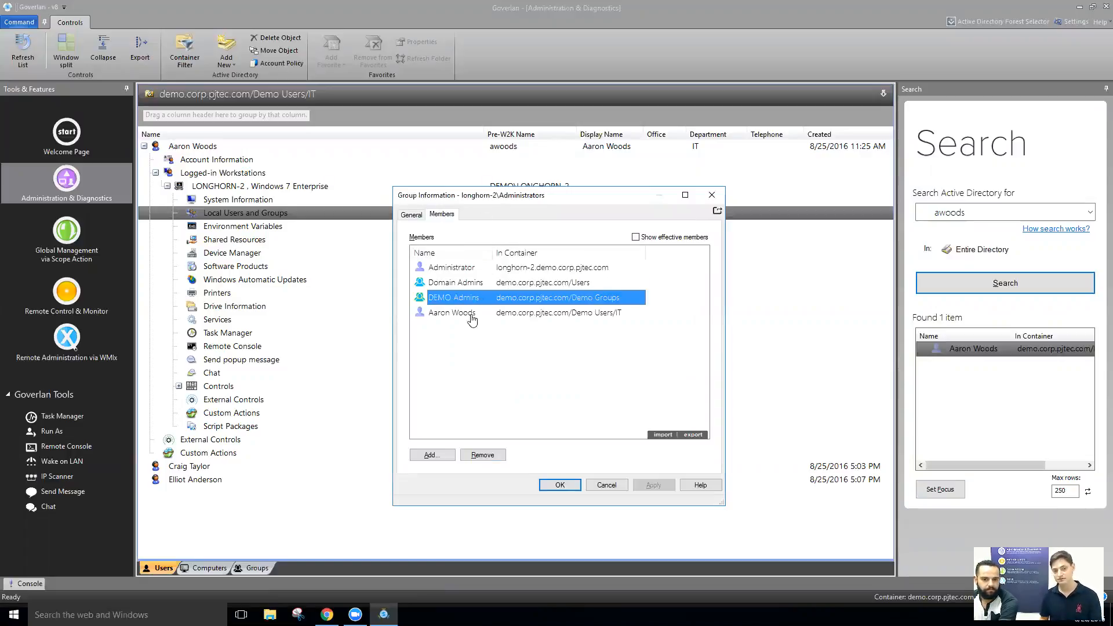
click(467, 313)
click(440, 456)
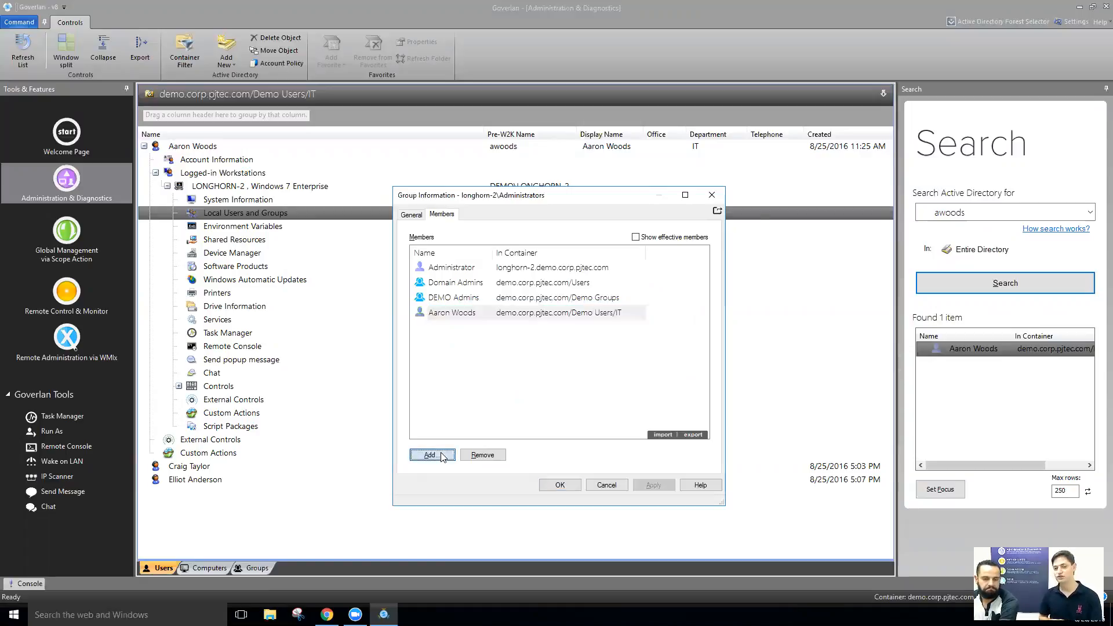
- Try to find a user by browsing to the Demo Users container in demo.corp.pjtec.com
click(544, 251)
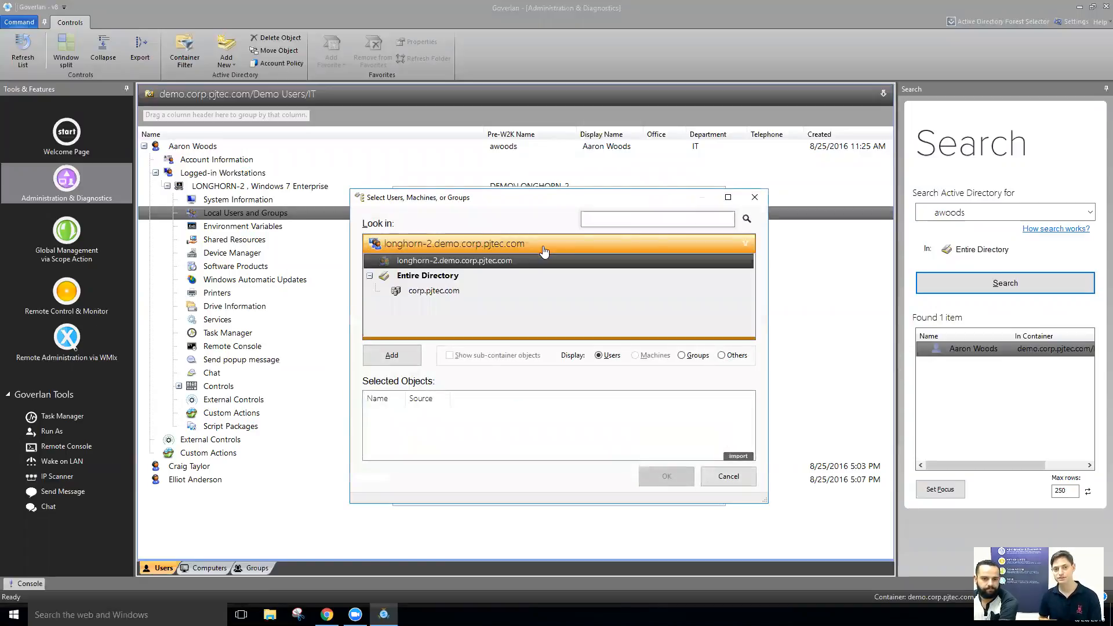
click(444, 292)
scroll(503, 280, down, 3)
scroll(504, 281, up, 1)
scroll(502, 277, up, 2)
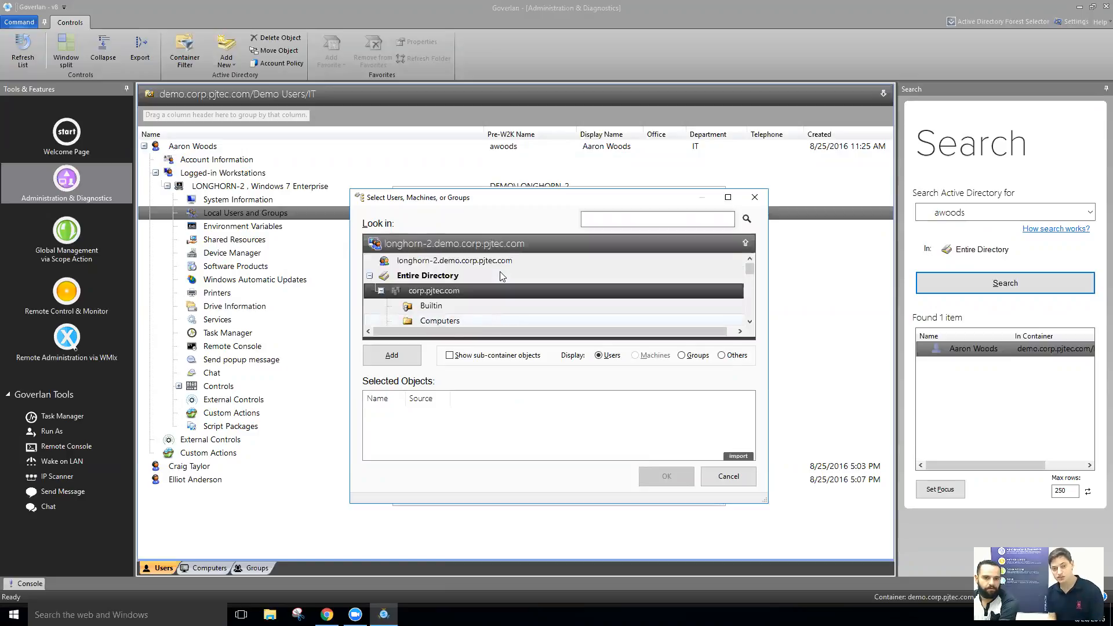
scroll(493, 284, down, 1)
click(476, 292)
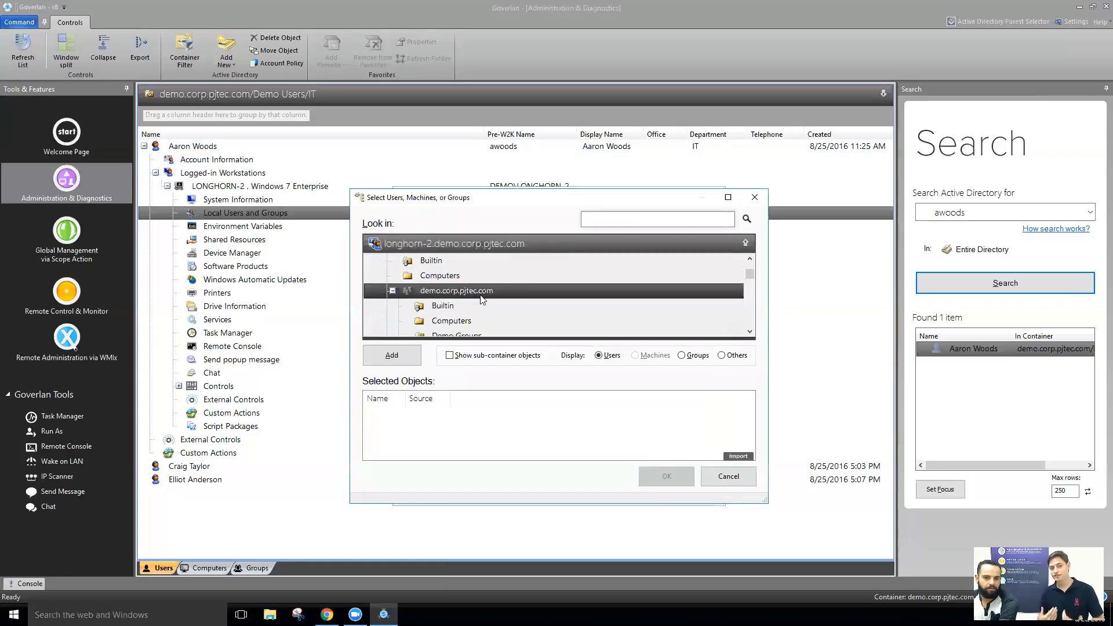
click(479, 307)
right_click(479, 307)
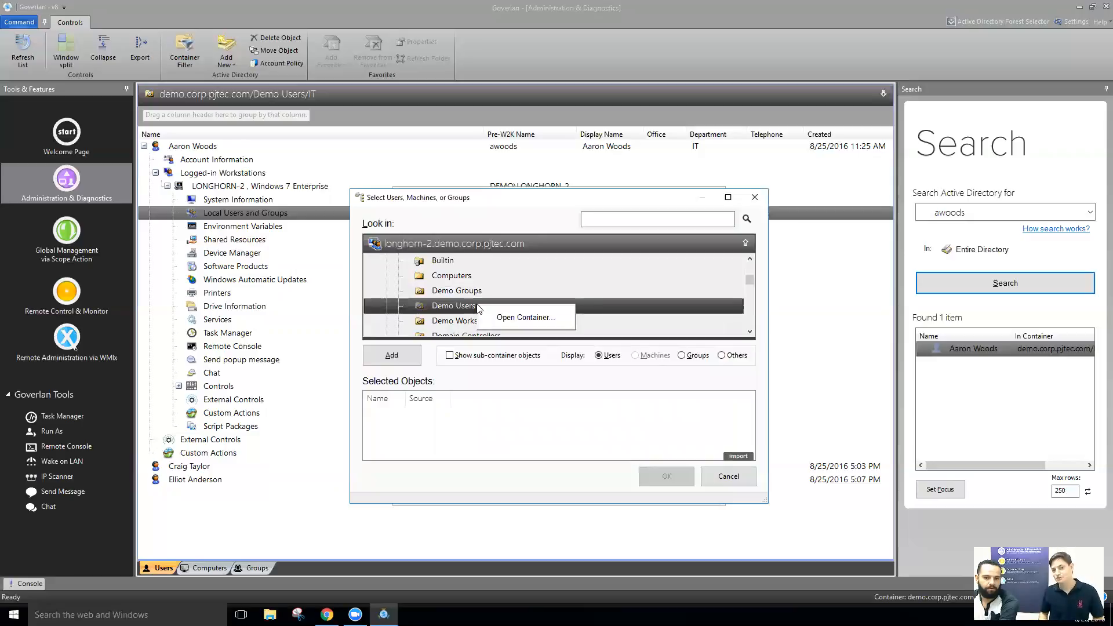
click(489, 317)
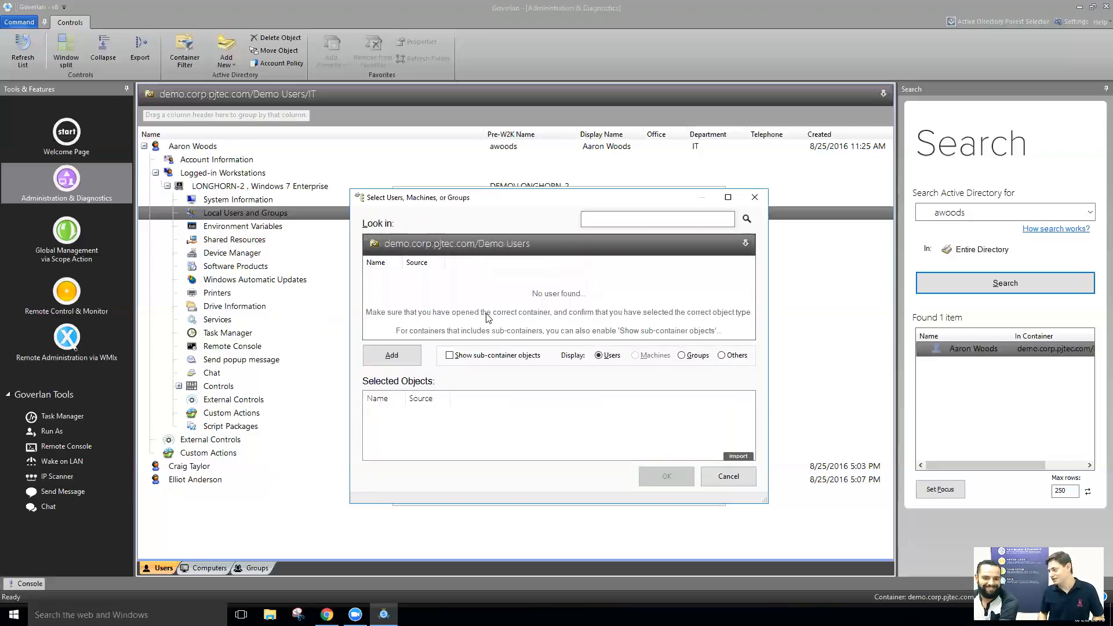
click(487, 251)
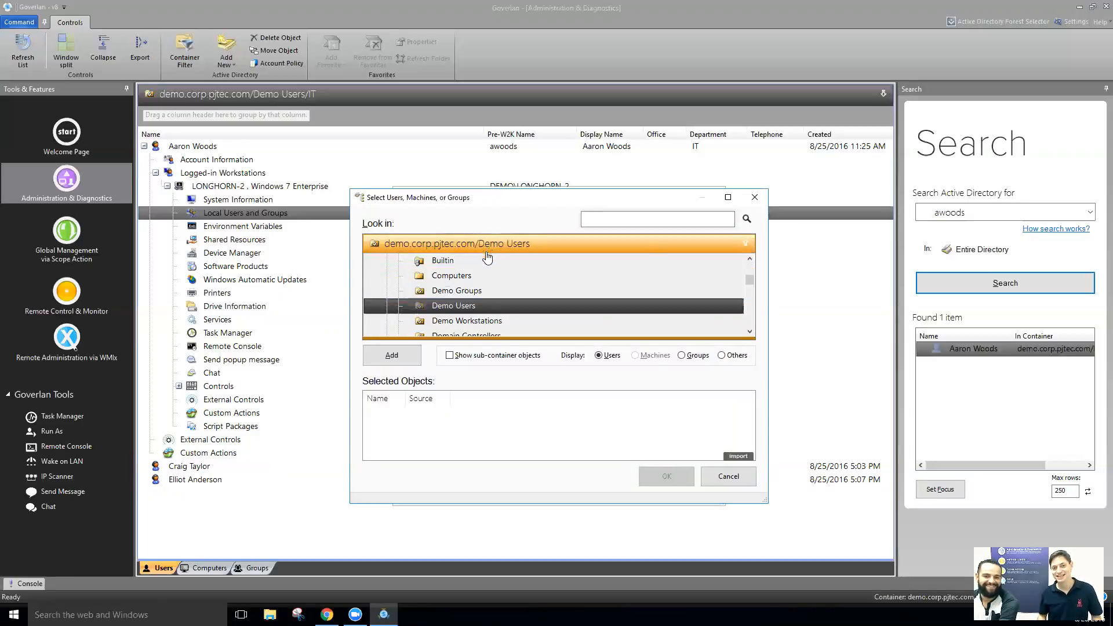
scroll(497, 290, up, 2)
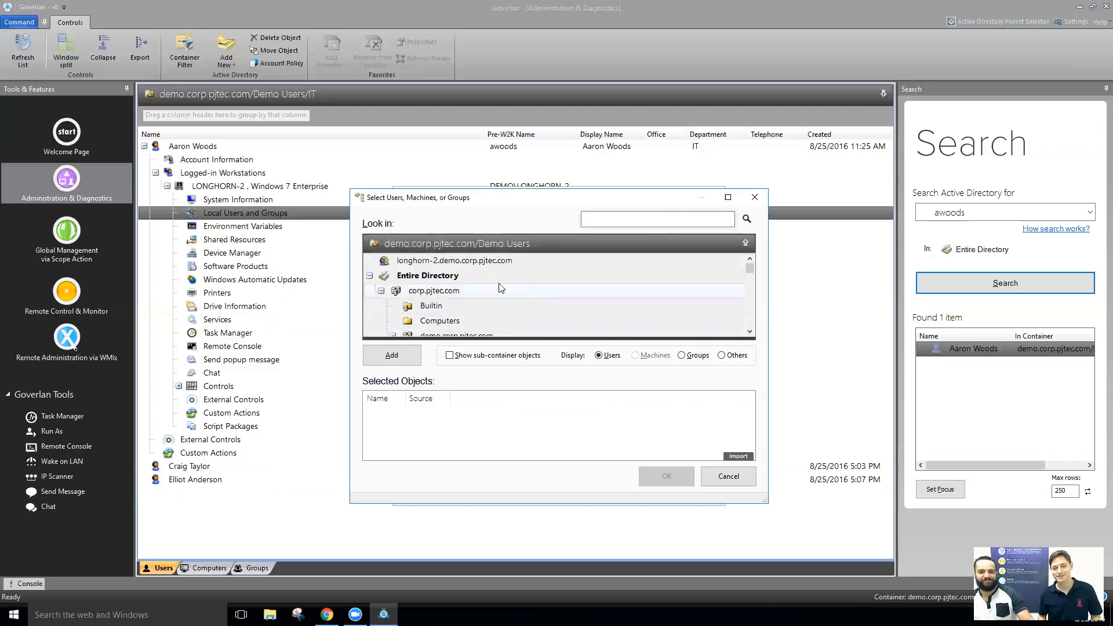
- Search the entire directory for a Demo Users/H.R. user by first name and add that account to the group's members
click(625, 215)
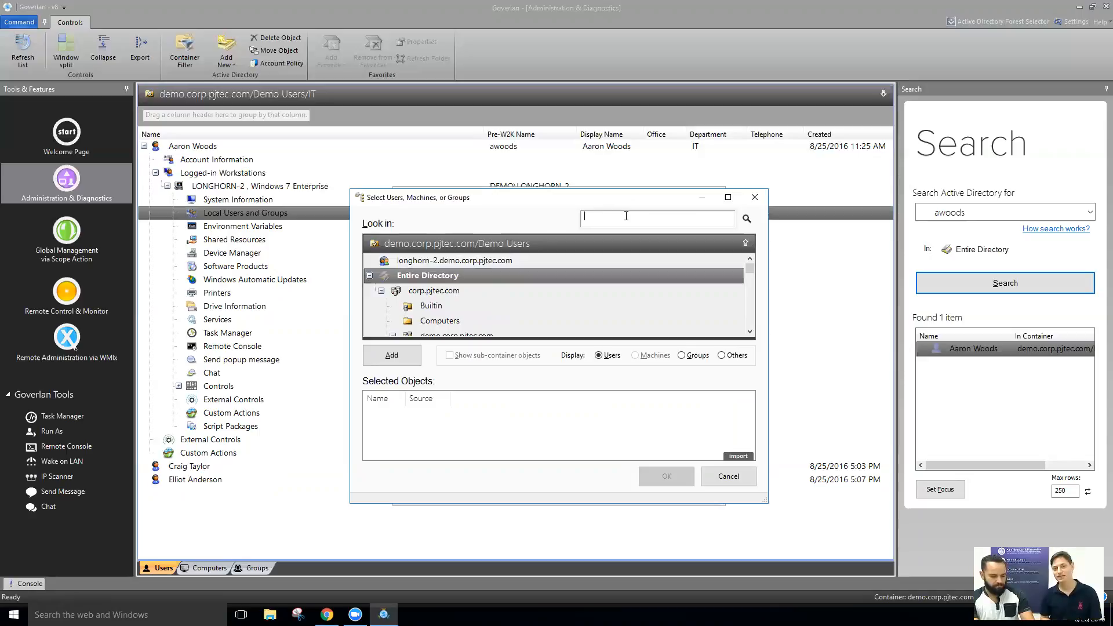
key(Return)
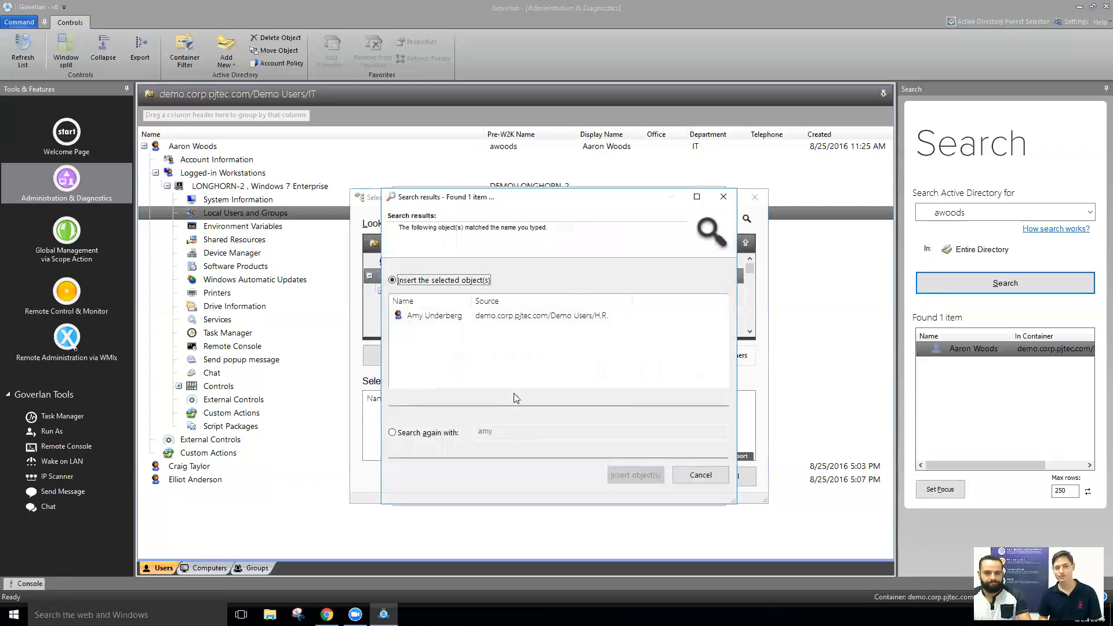
double_click(578, 313)
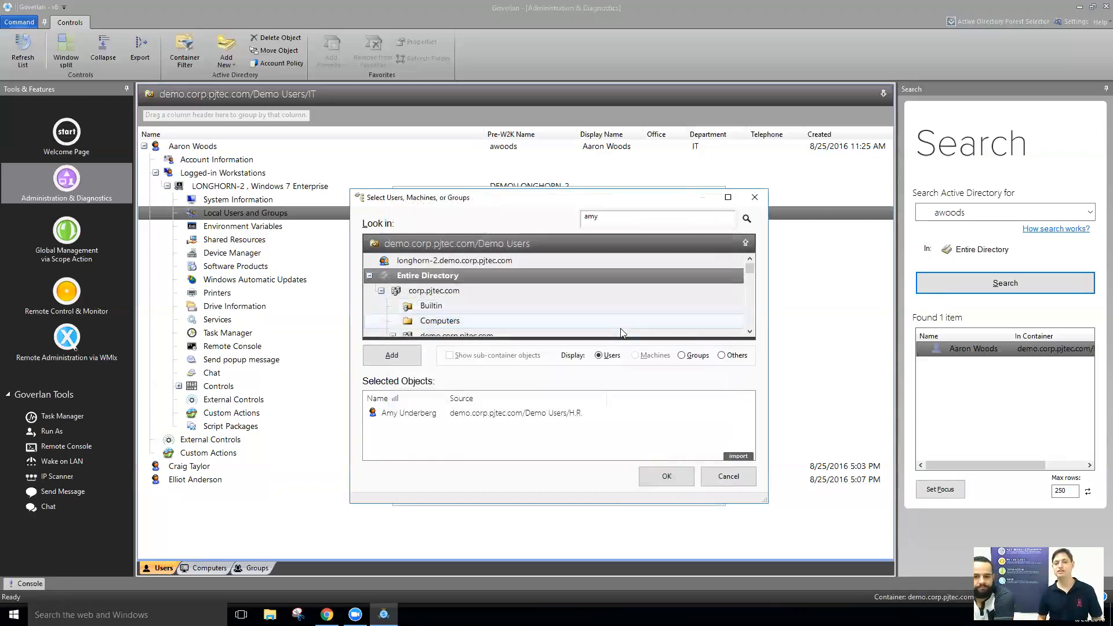
click(667, 476)
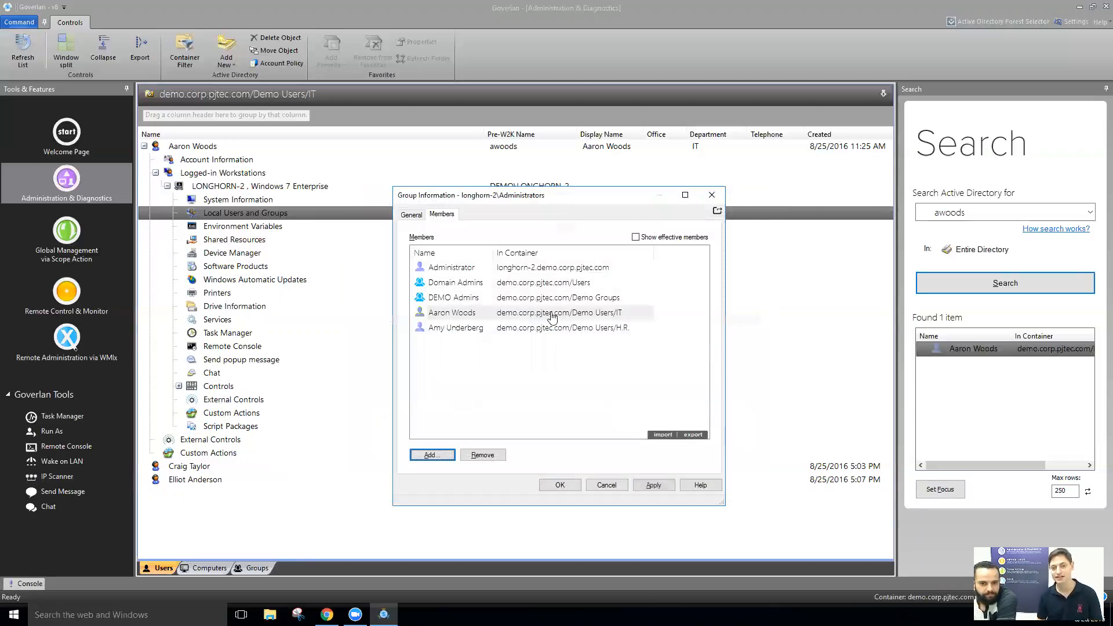
click(470, 328)
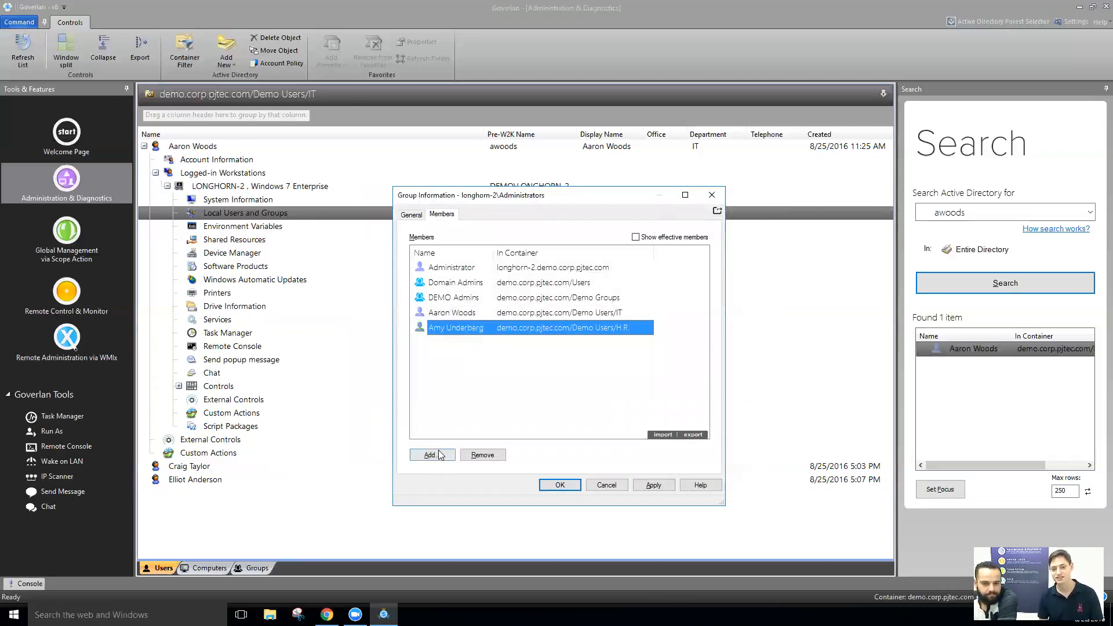
- Start adding more group members and open the demo.corp.pjtec.com/Demo Users/H.R. container
click(439, 455)
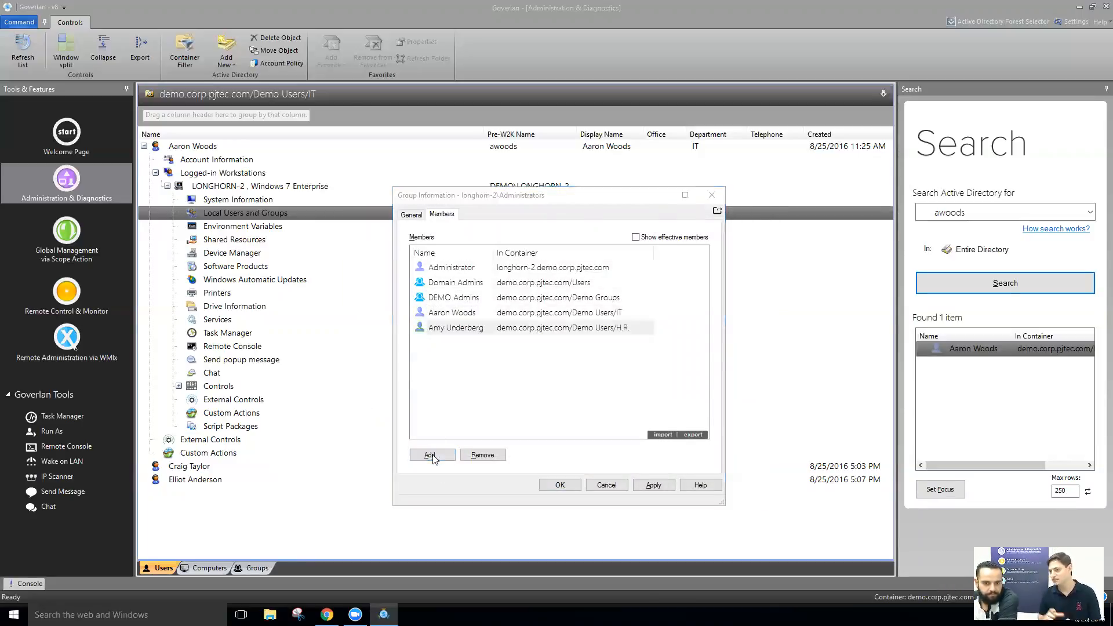
click(513, 255)
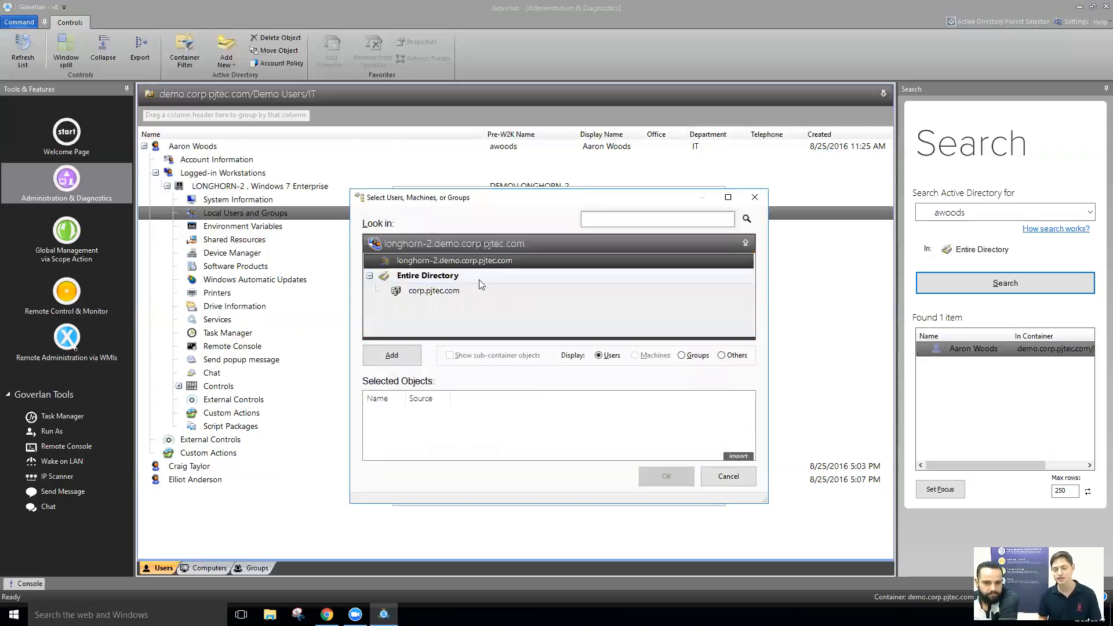
scroll(466, 290, down, 5)
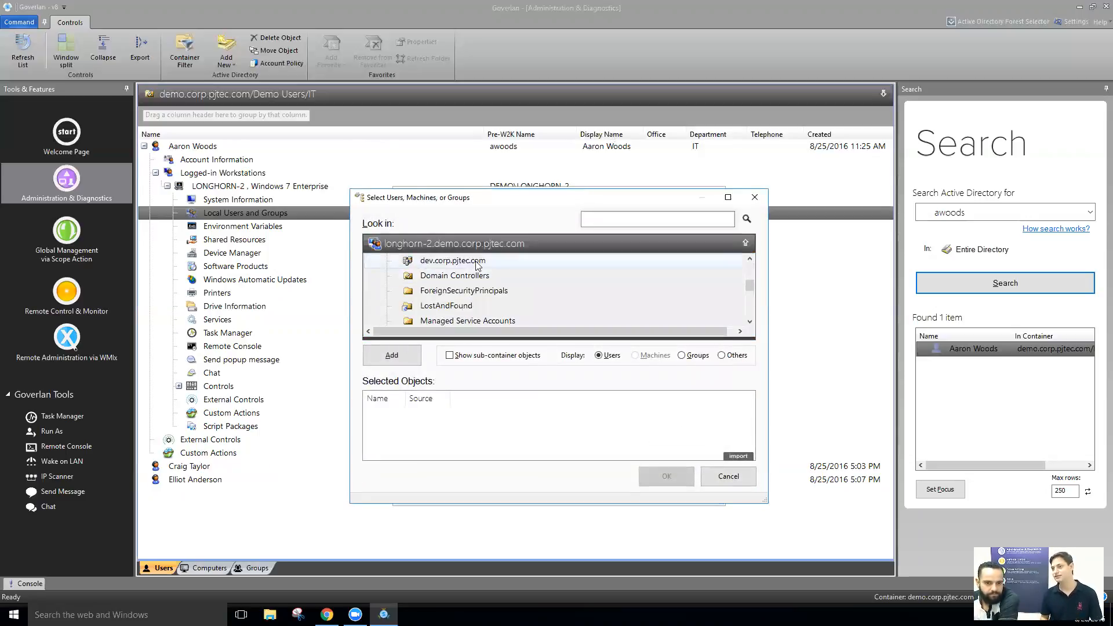
click(473, 291)
scroll(481, 293, down, 1)
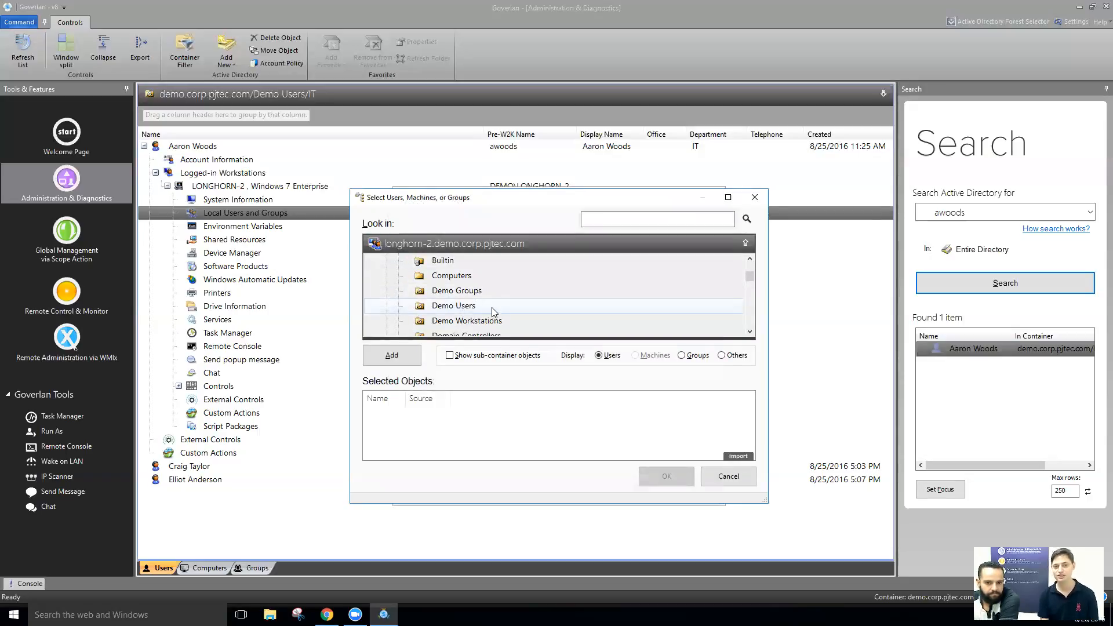
click(453, 305)
scroll(481, 299, down, 1)
right_click(469, 280)
click(515, 291)
- Add the other two users in the H.R. container to the Administrators group's members
click(423, 310)
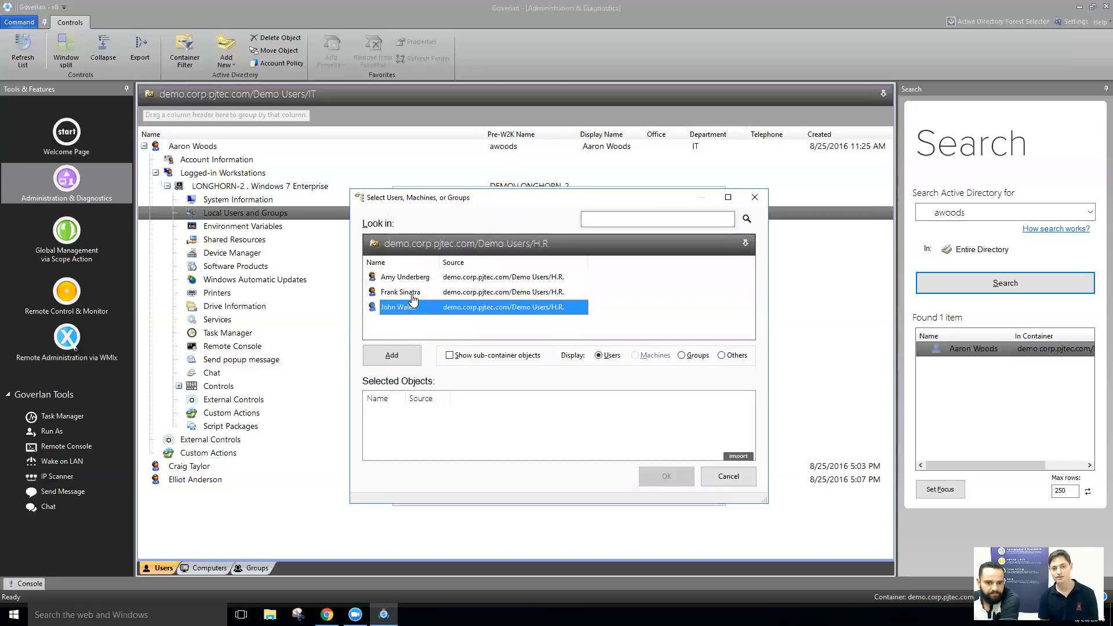
click(412, 294)
click(393, 359)
click(414, 308)
click(387, 361)
click(665, 476)
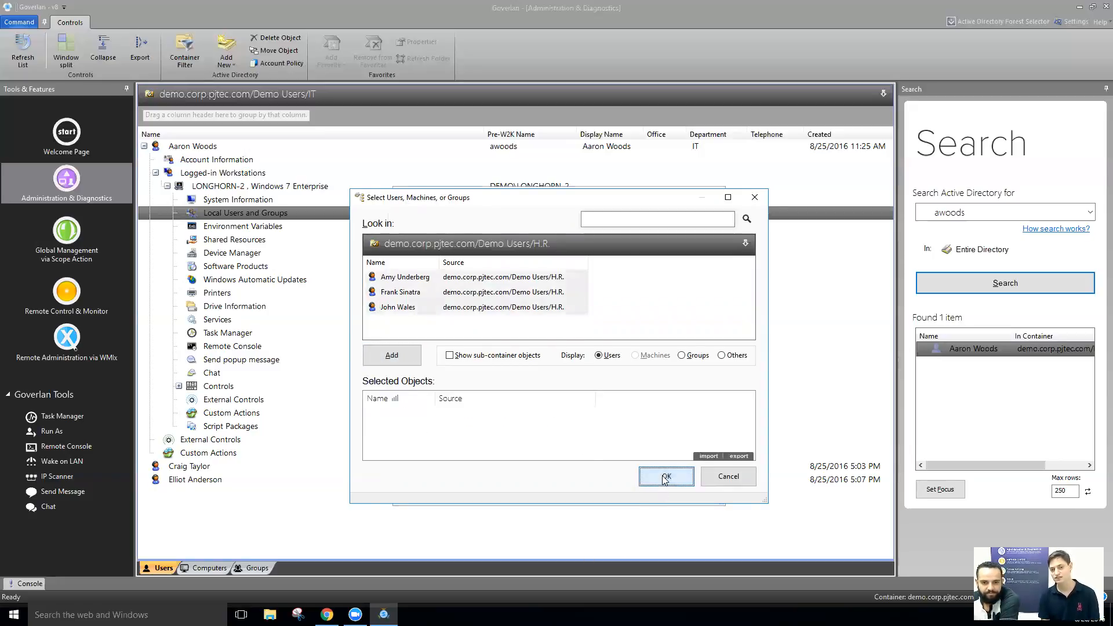
- Apply the Administrators membership changes and close the group information and Local Users and Groups windows
click(652, 486)
click(558, 379)
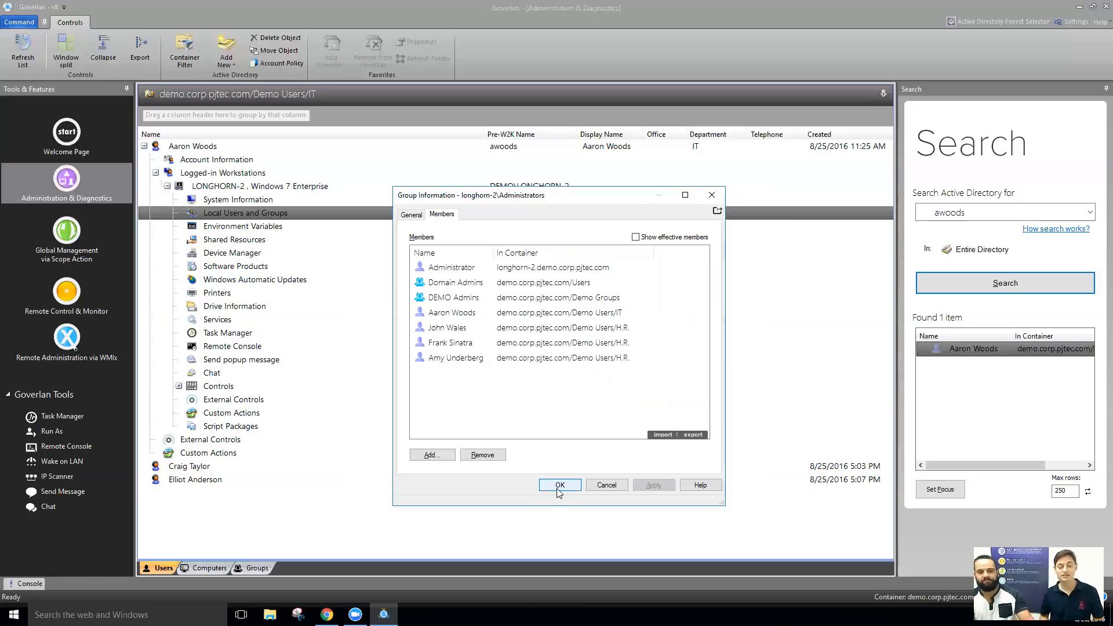
click(548, 485)
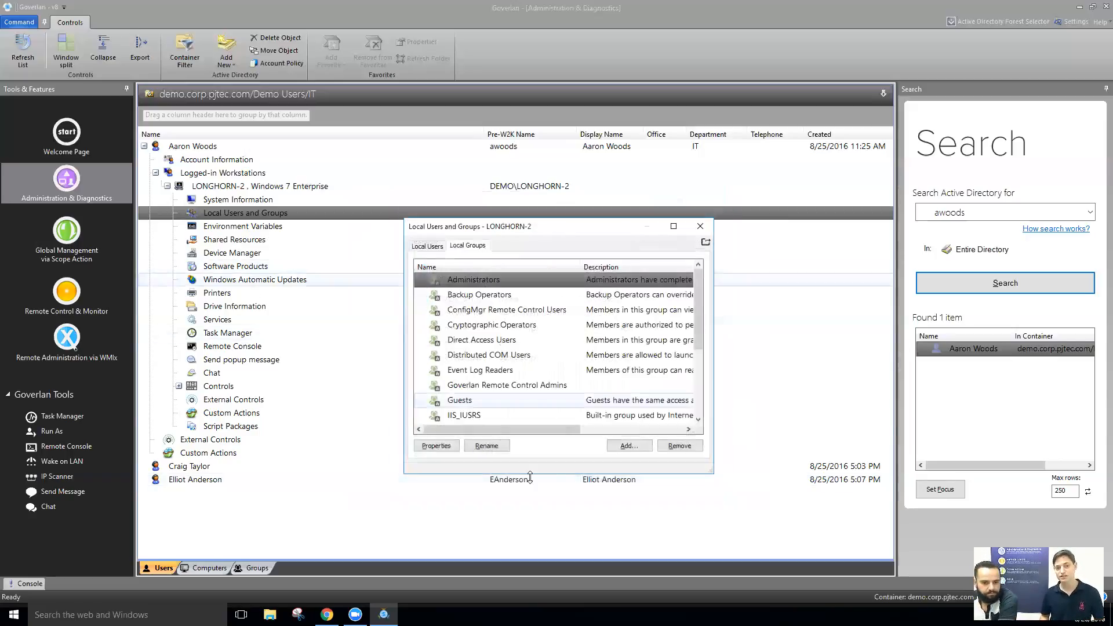
click(696, 225)
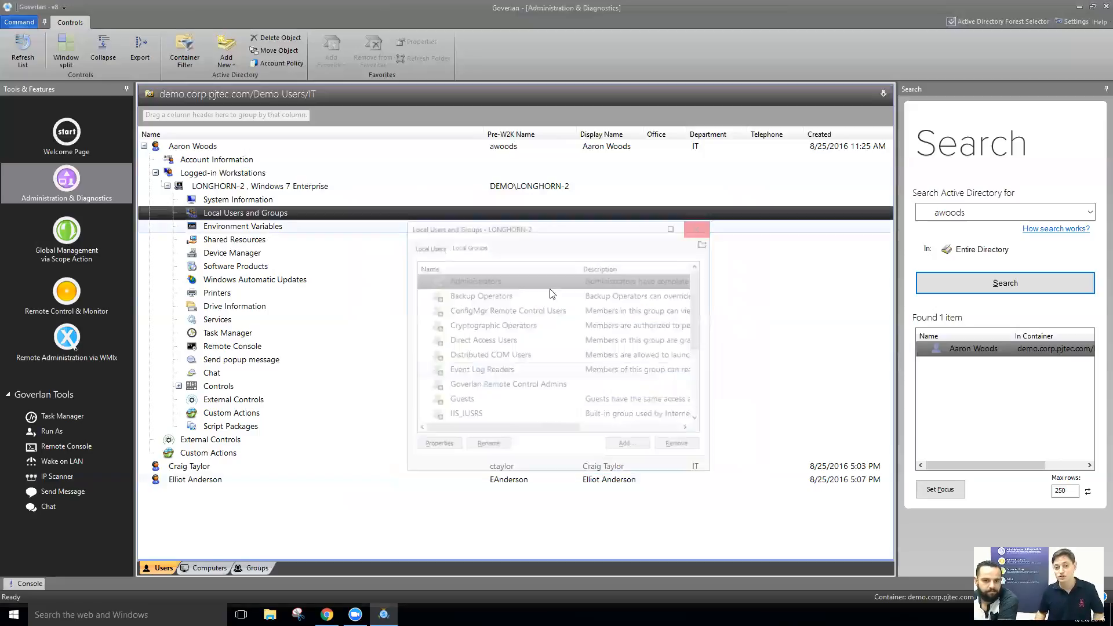
- Expand LONGHORN-2's Custom Actions and open their configuration window for adding a new custom action
double_click(264, 414)
scroll(277, 399, down, 1)
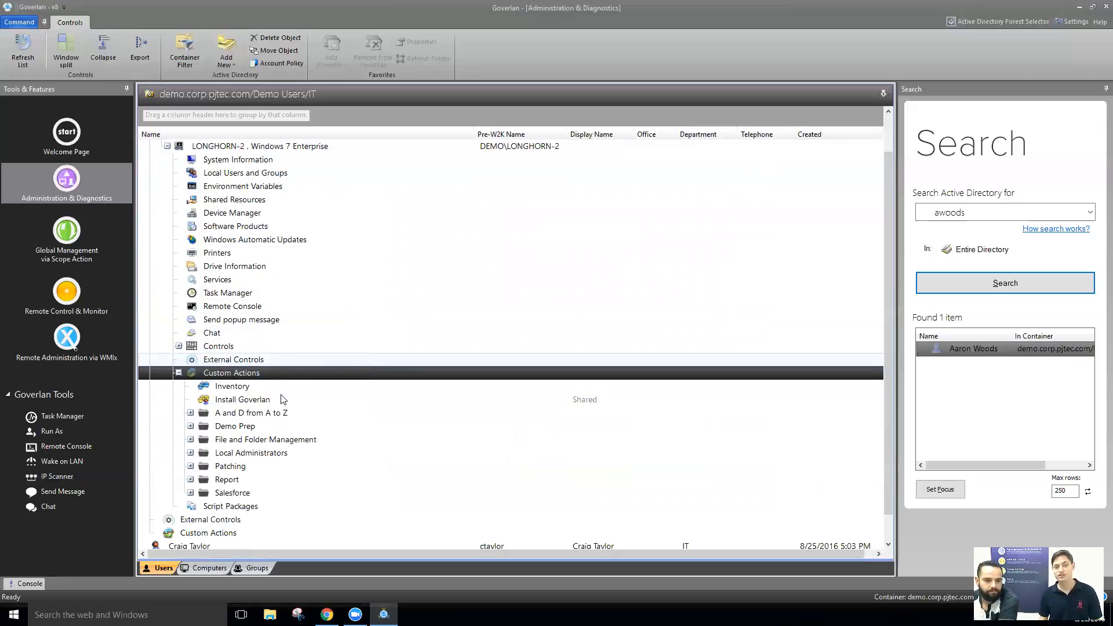
right_click(266, 373)
click(281, 382)
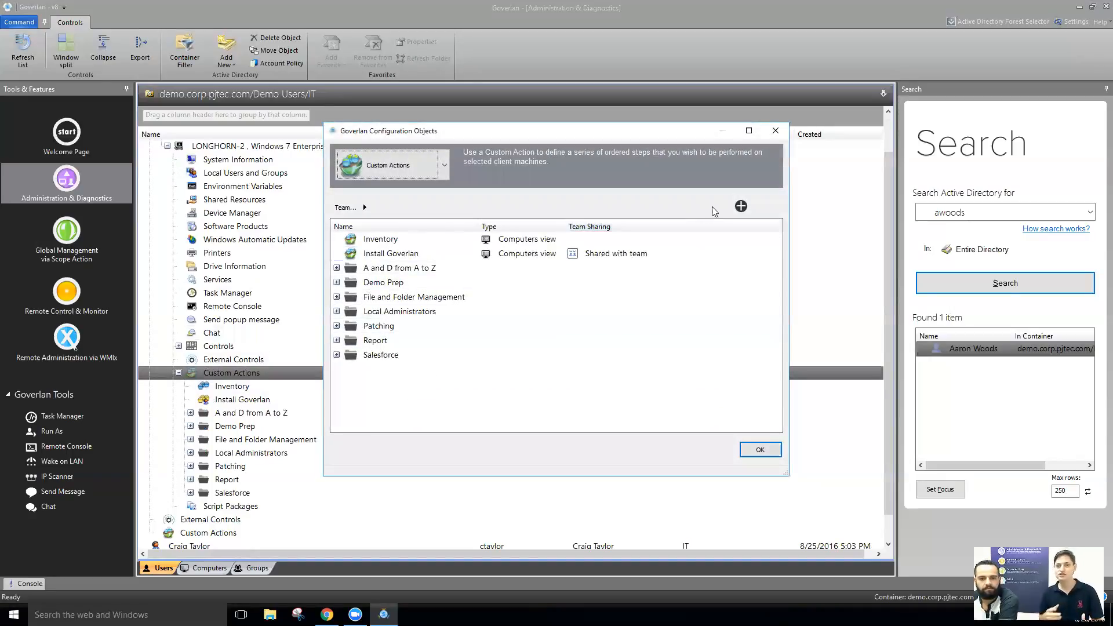
click(742, 207)
click(741, 207)
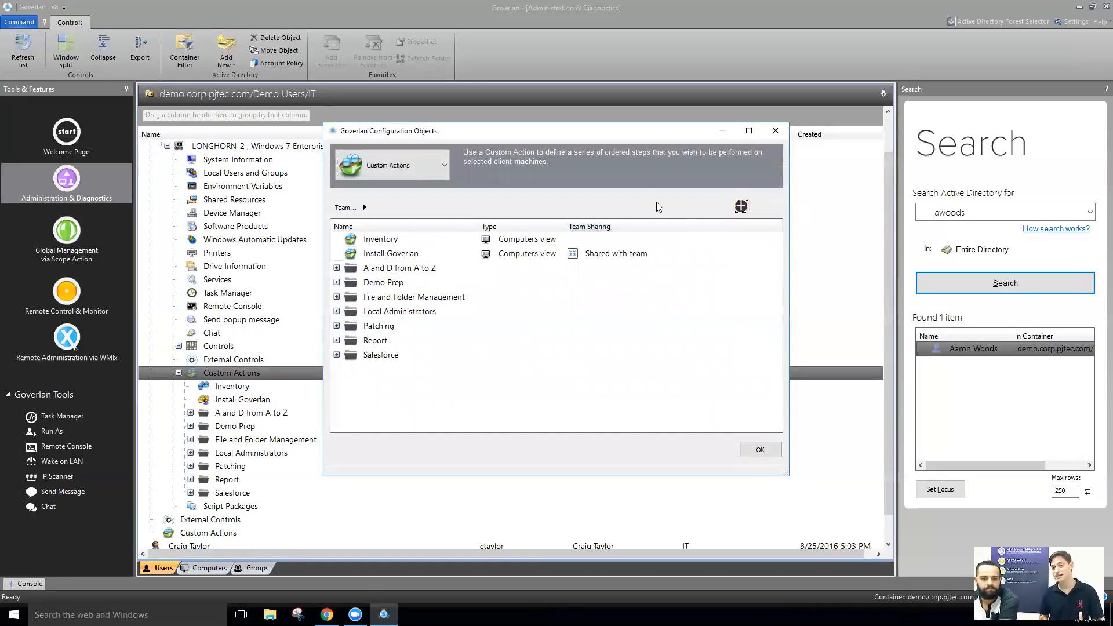
- Create a custom action for the Computers view and name it "Report Local Administrators"
click(742, 207)
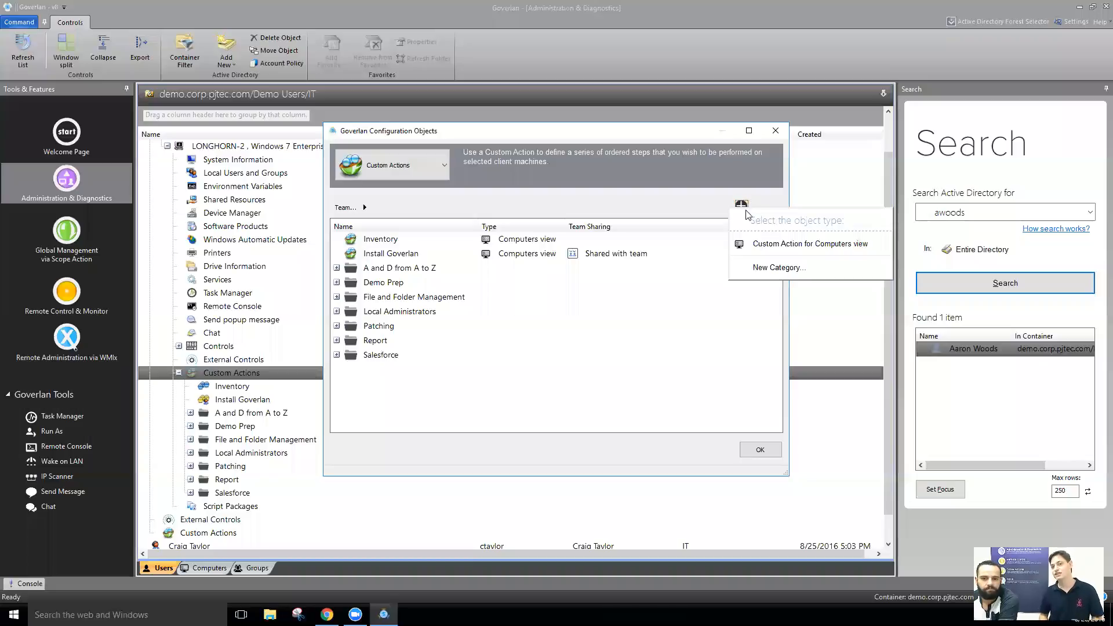
click(760, 243)
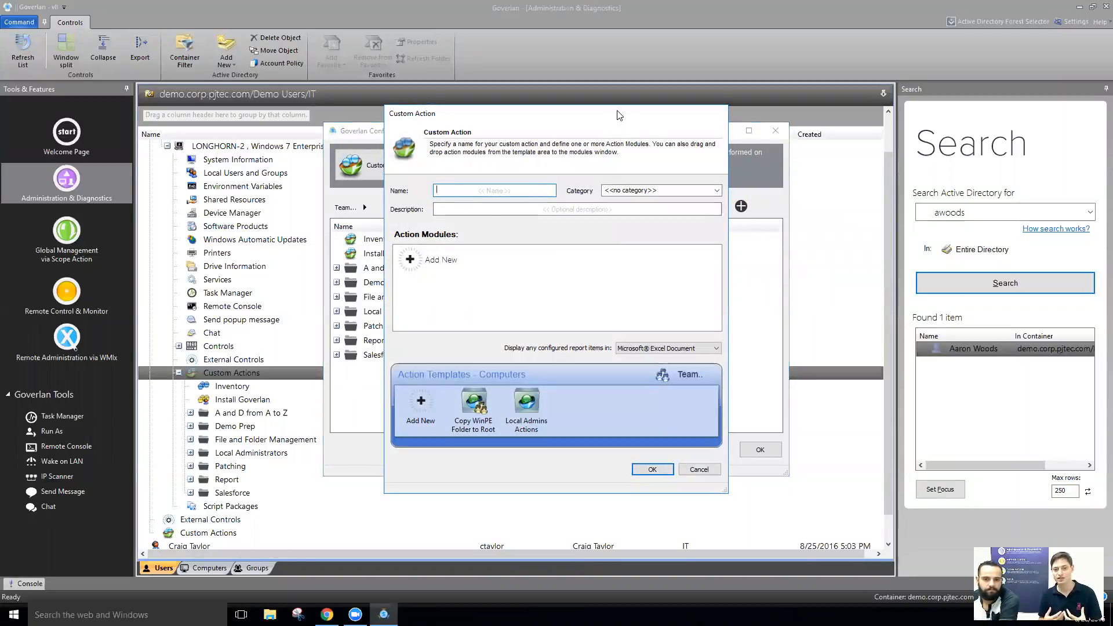
drag(620, 115, 709, 118)
text(Report Local Administrators)
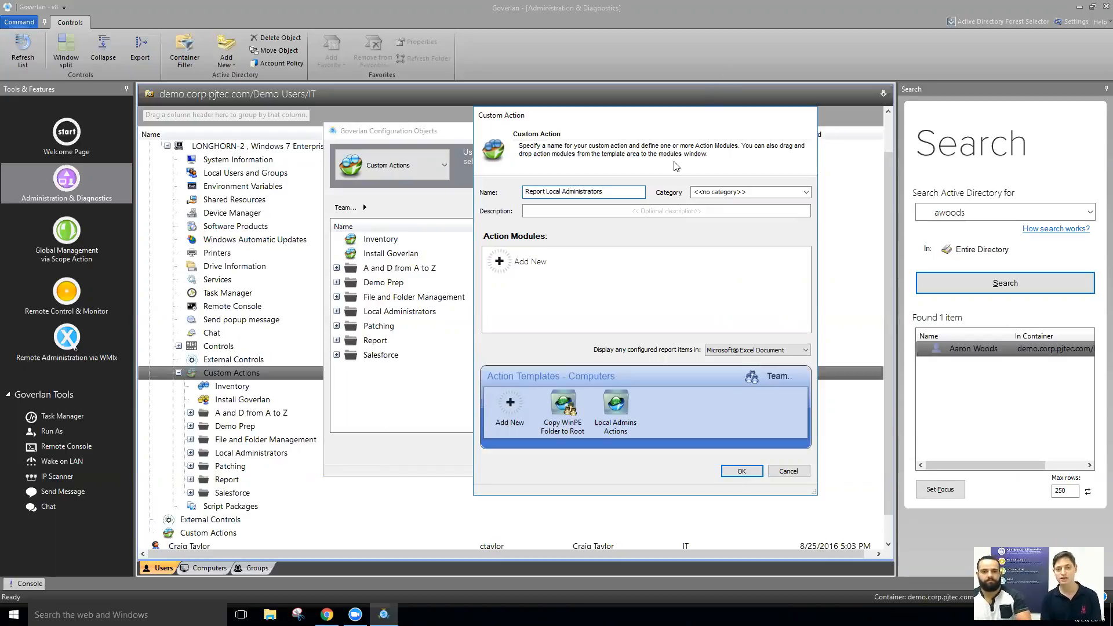
- Delete the Local Admins Actions template from the computer action templates
click(534, 269)
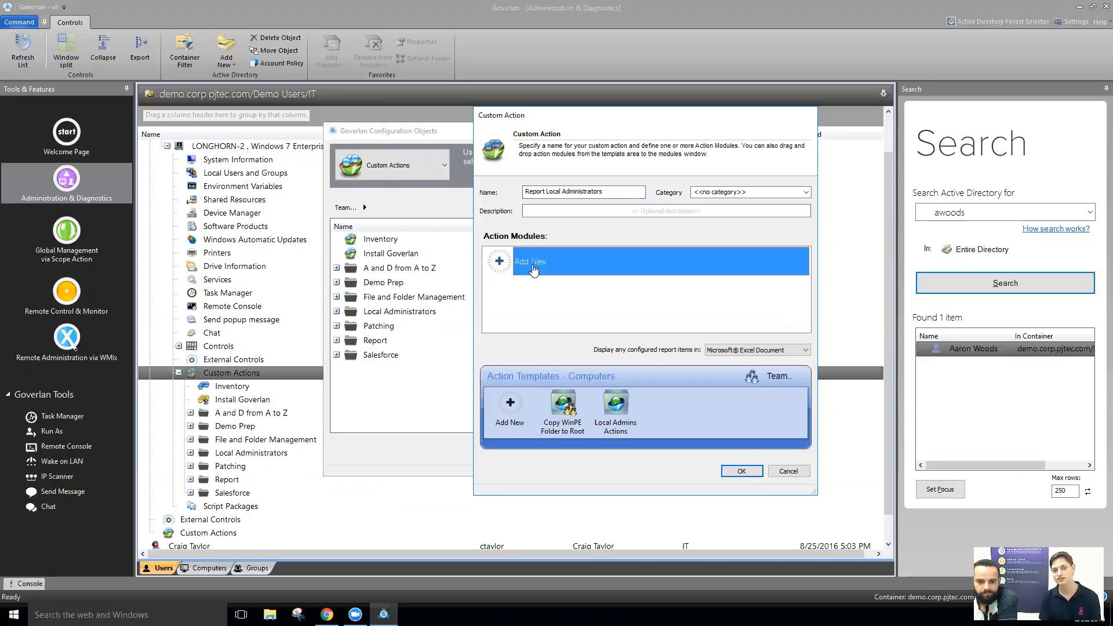
click(625, 408)
key(Delete)
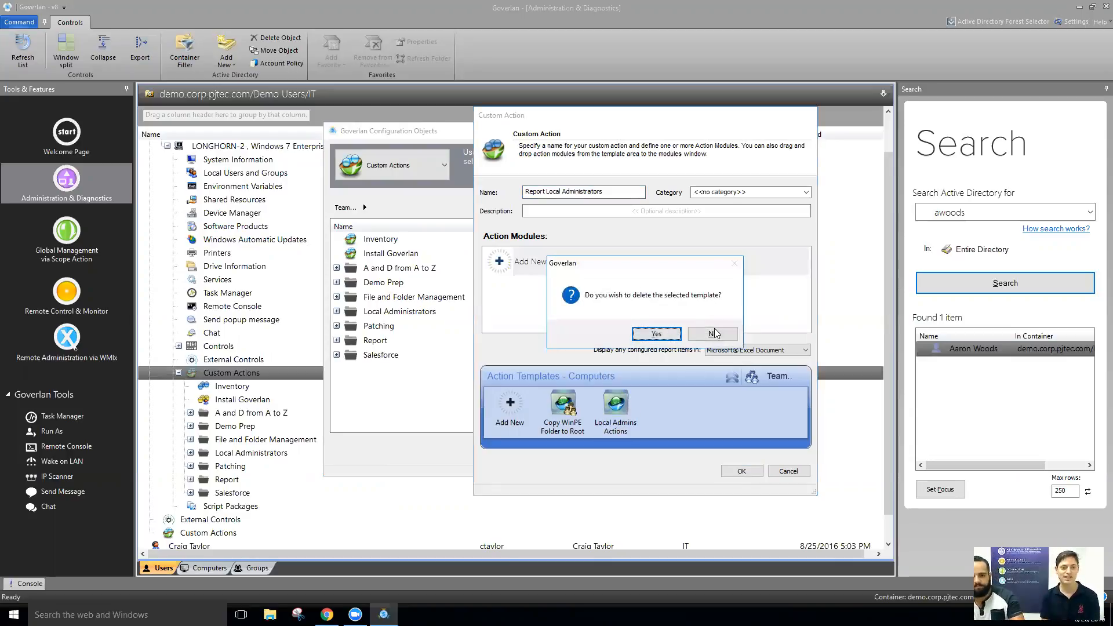
click(644, 340)
- Add an action module that reports the computer property Local Account Database > Local Groups > Members > NT Account Name
double_click(590, 263)
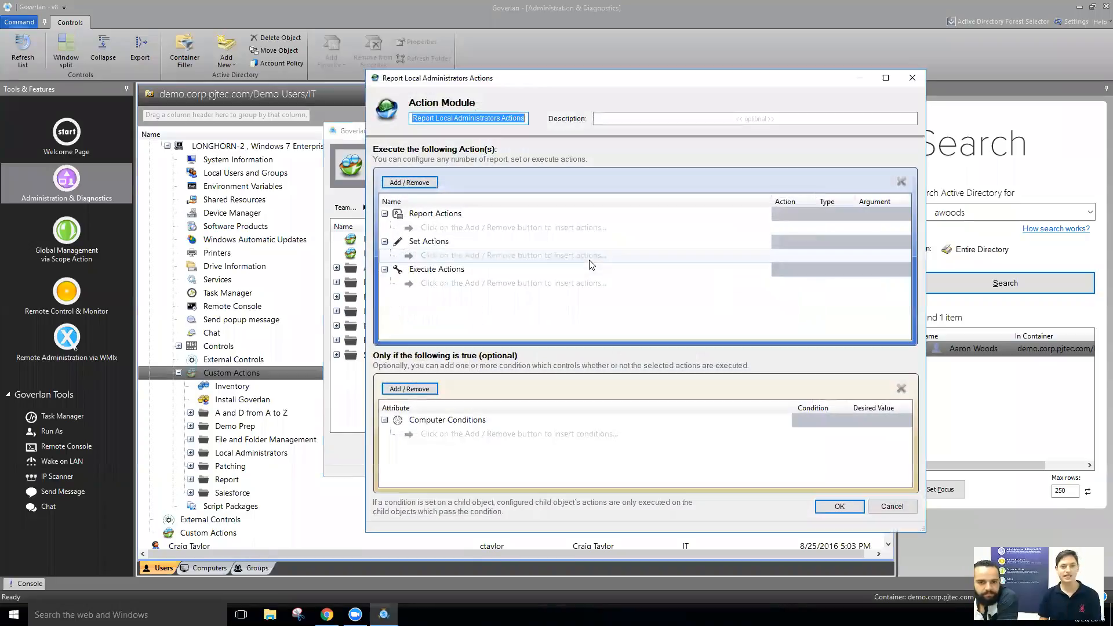
click(424, 183)
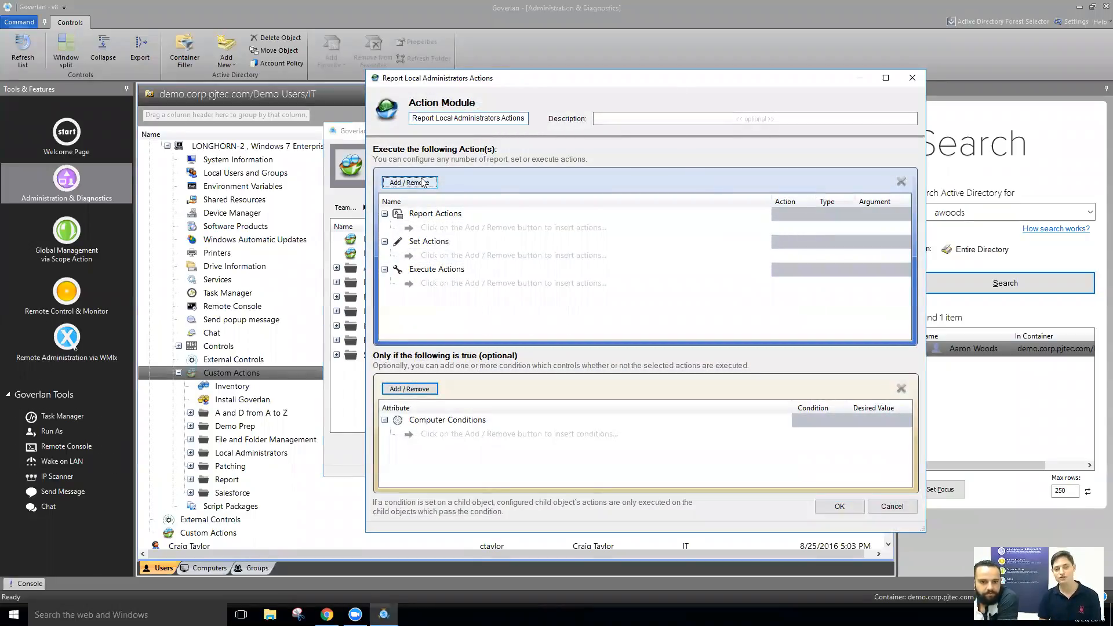
mouse_move(477, 173)
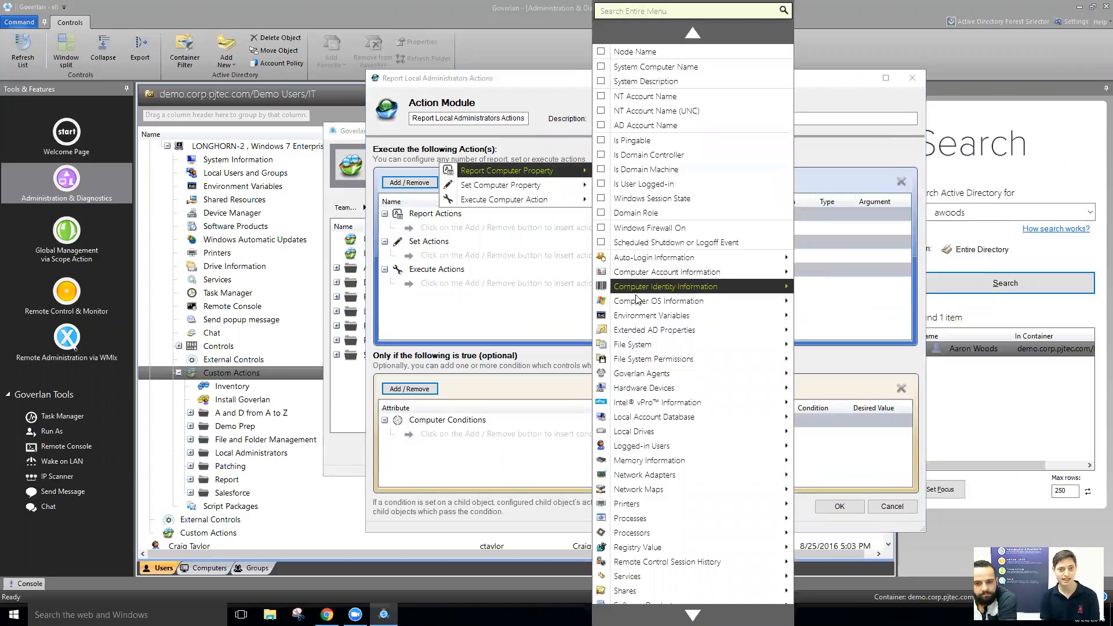
mouse_move(631, 419)
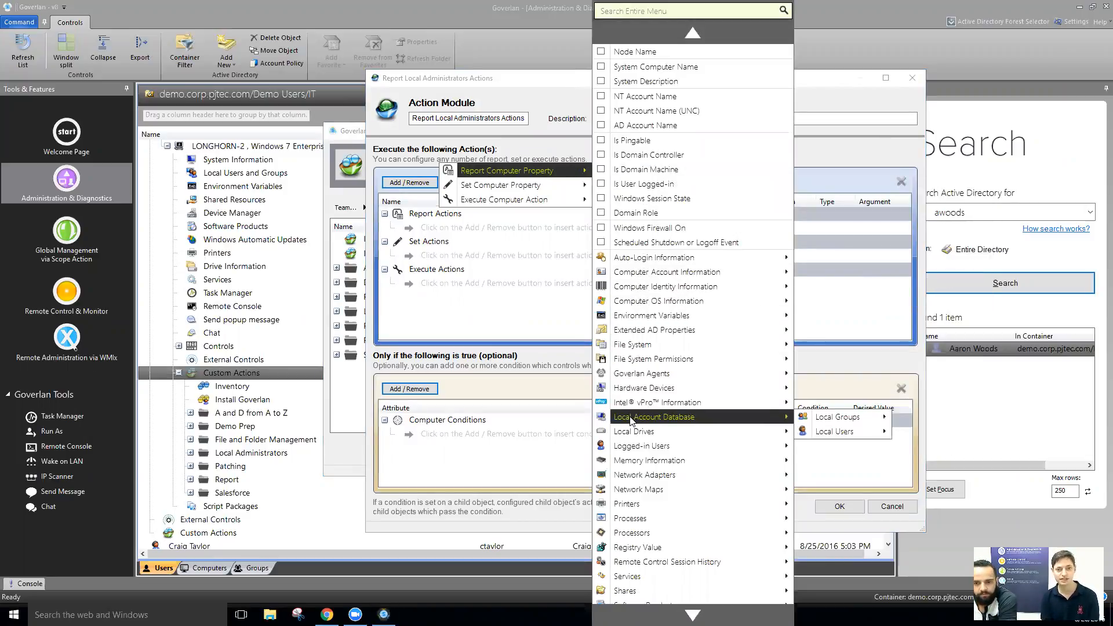
click(657, 14)
text(local group)
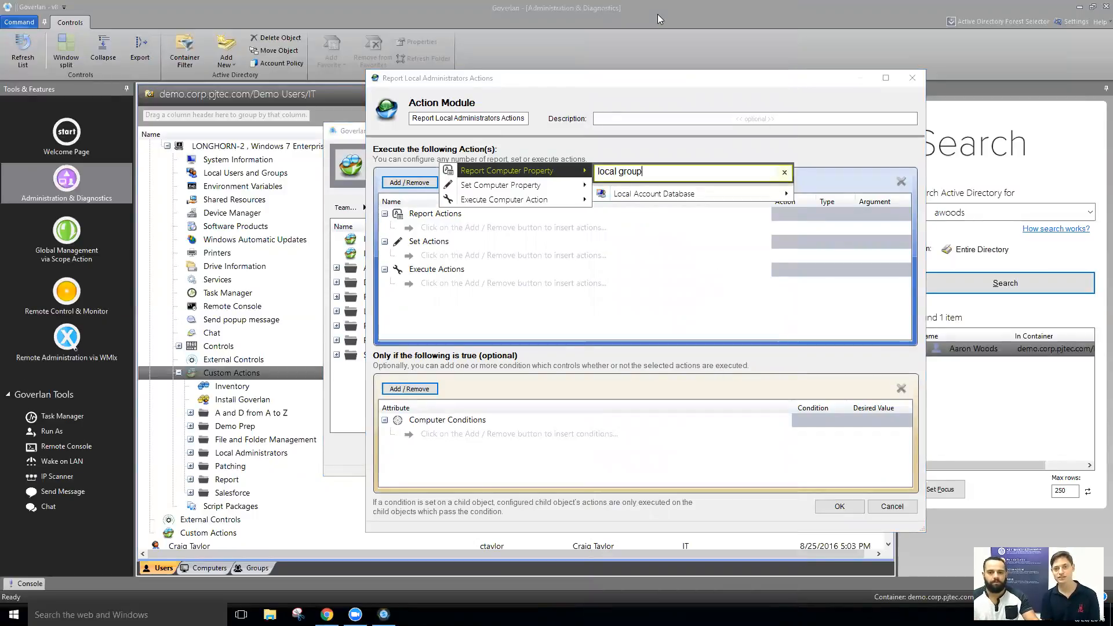
mouse_move(754, 194)
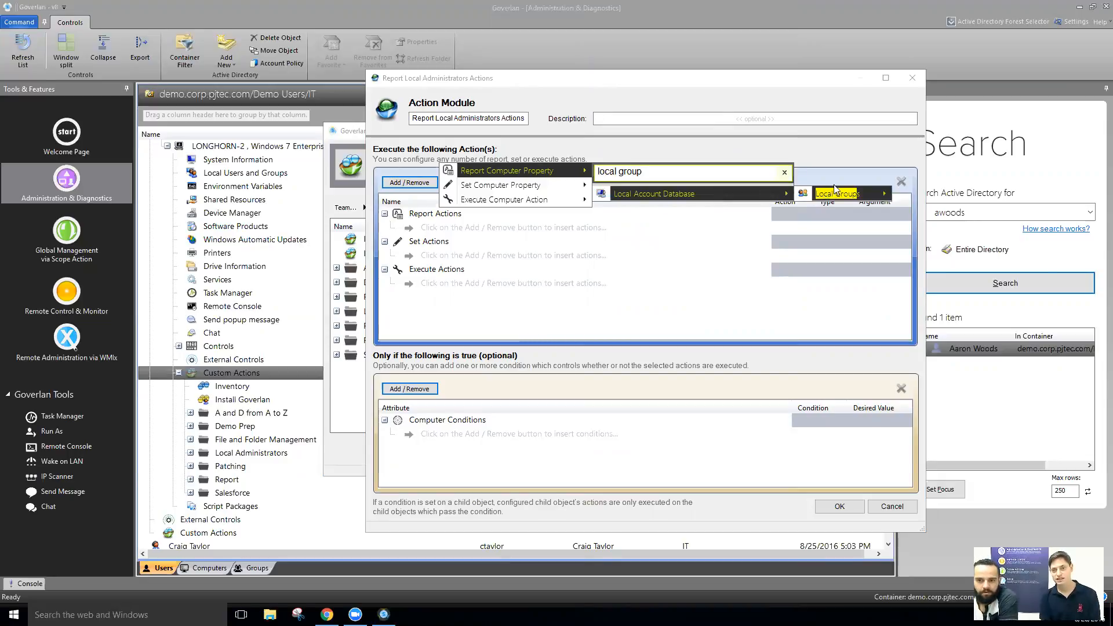
mouse_move(837, 198)
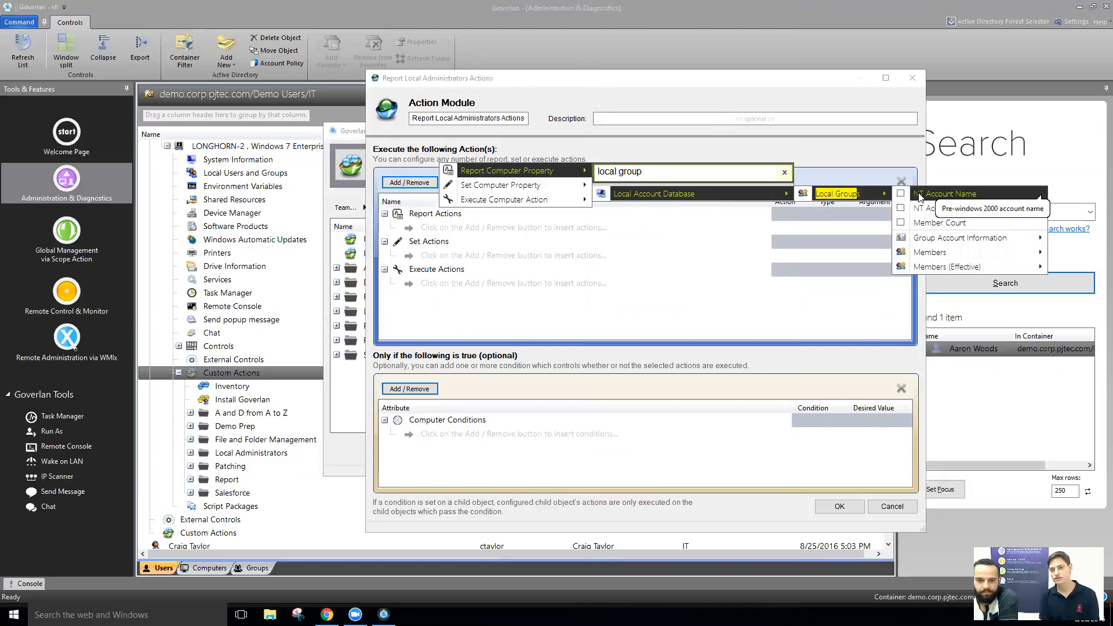
mouse_move(932, 255)
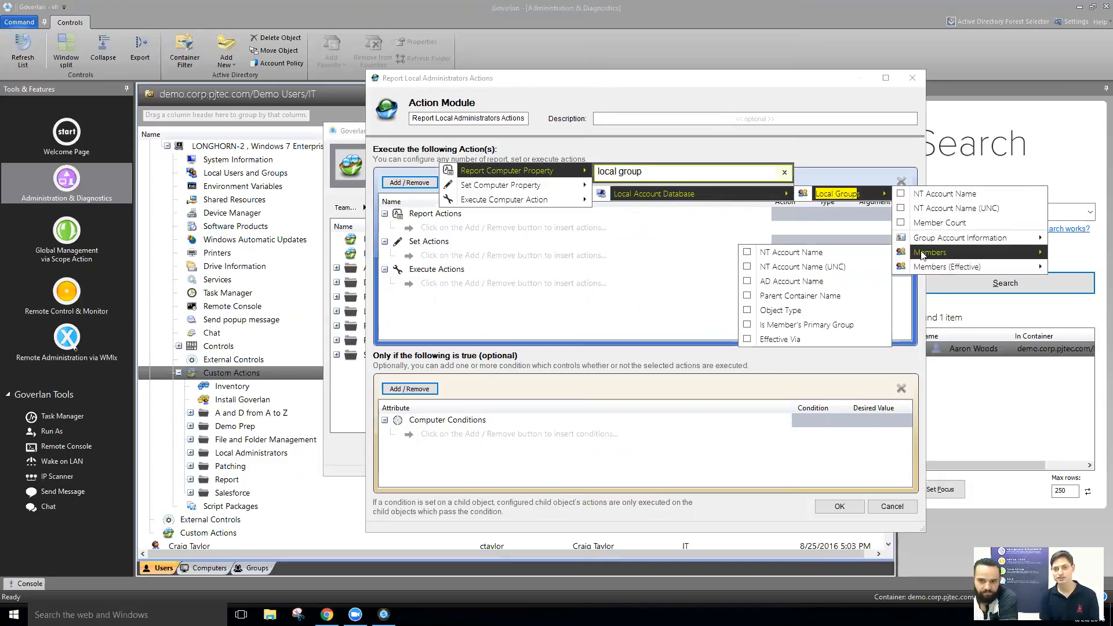
click(860, 250)
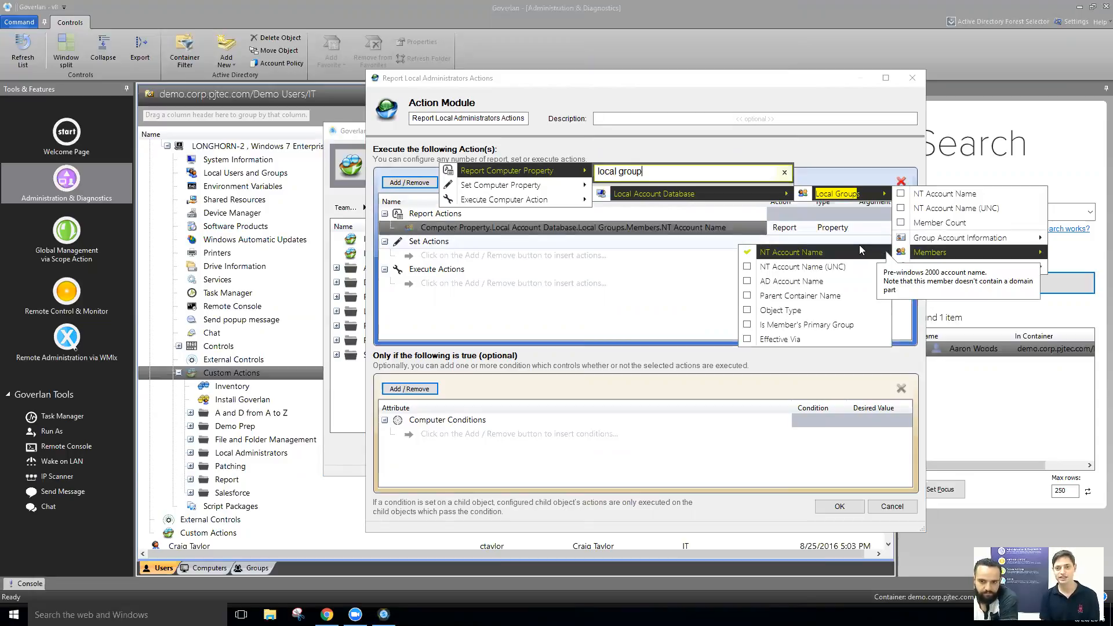
click(581, 251)
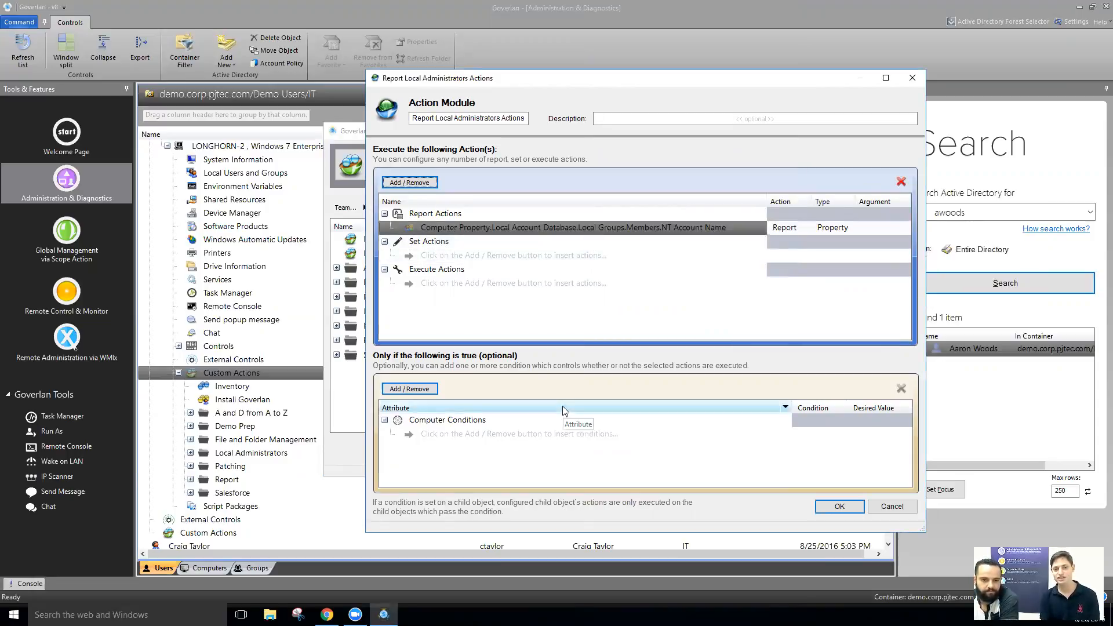
click(397, 389)
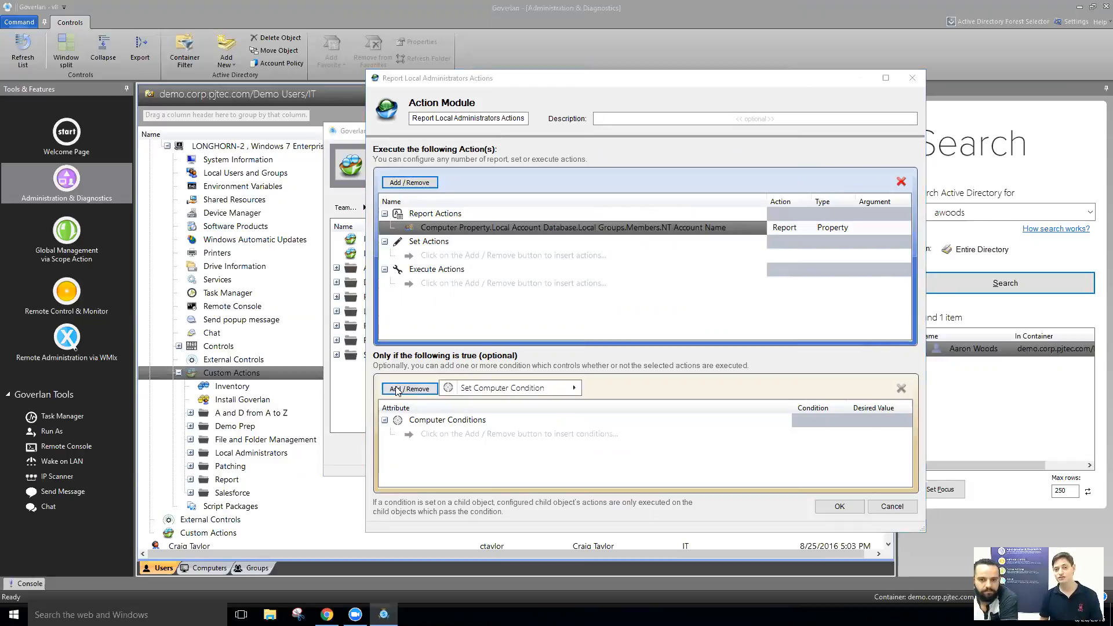
mouse_move(469, 395)
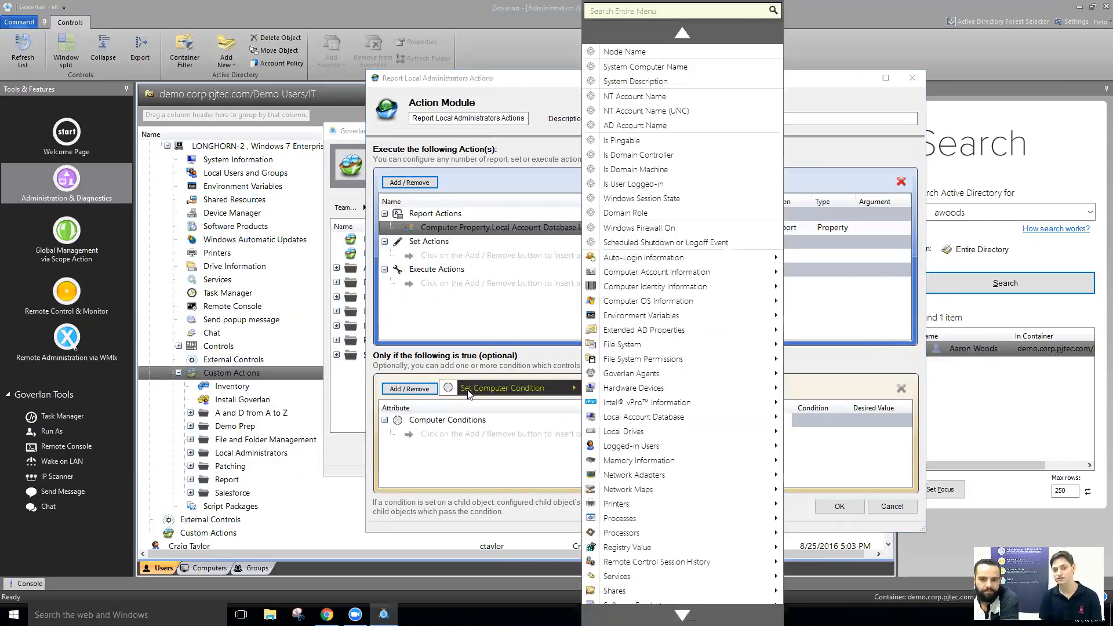
mouse_move(601, 415)
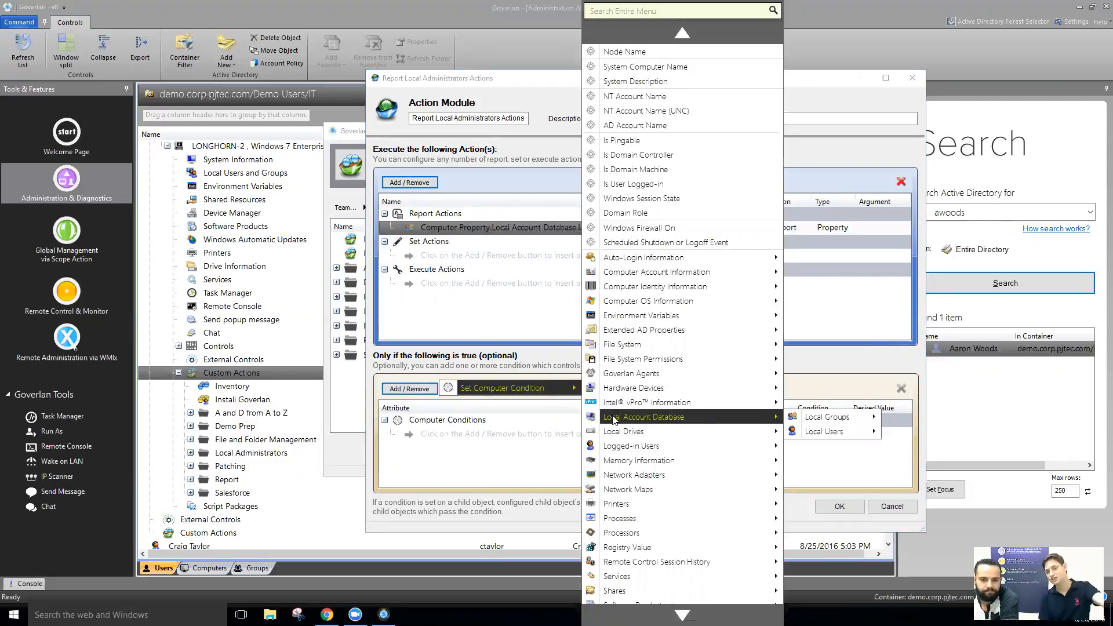
click(468, 264)
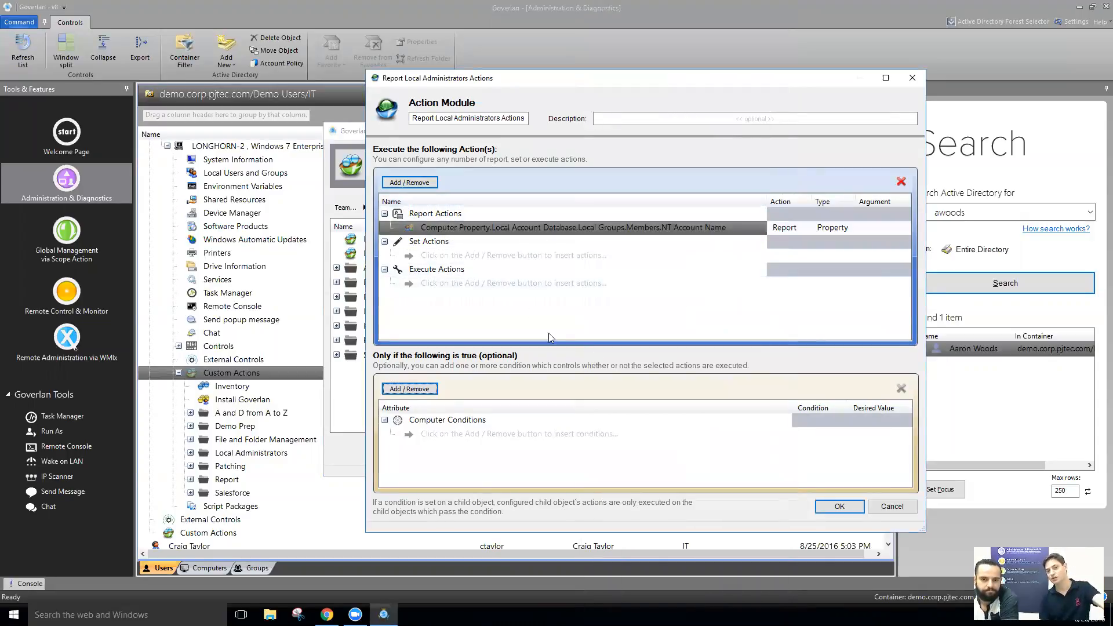
click(562, 232)
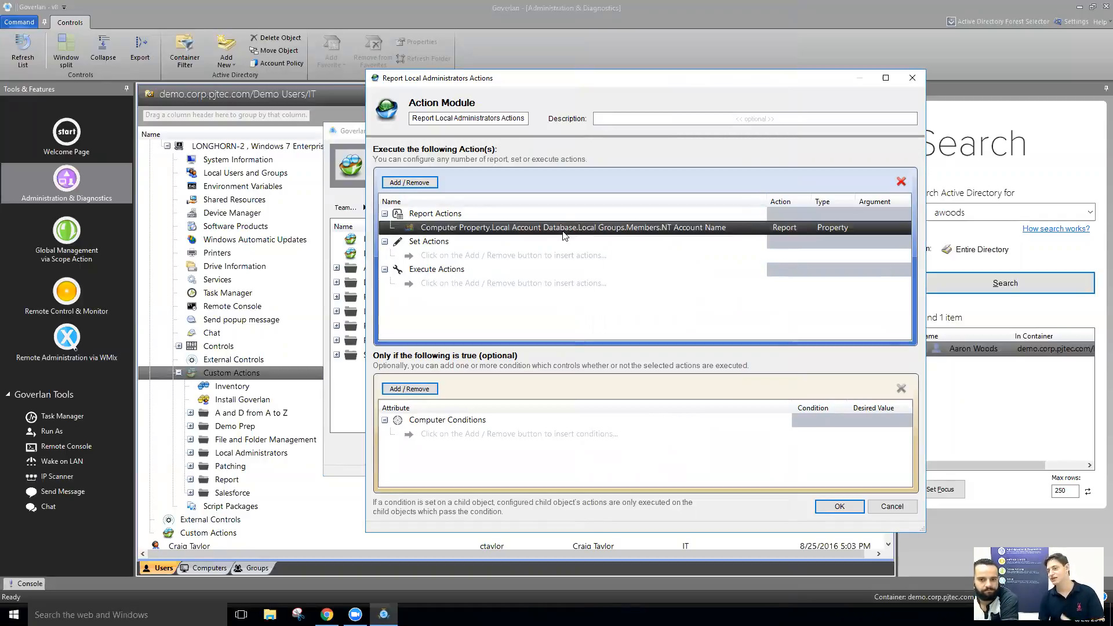
- Add a computer condition on Local Account Database > Local Groups > NT Account Name to the action module
click(409, 389)
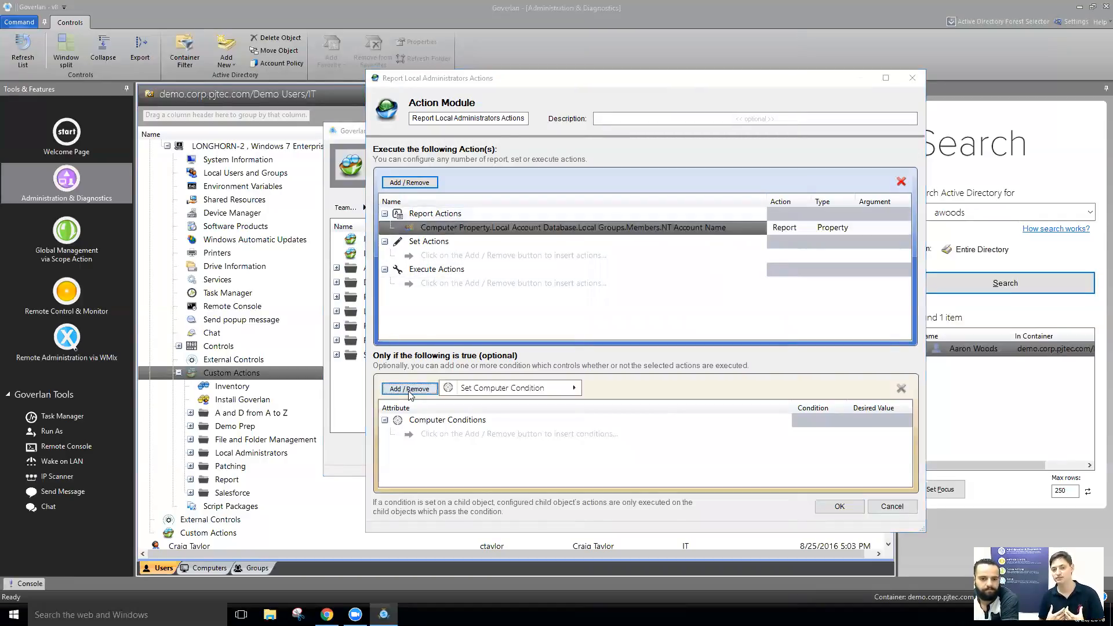
mouse_move(490, 393)
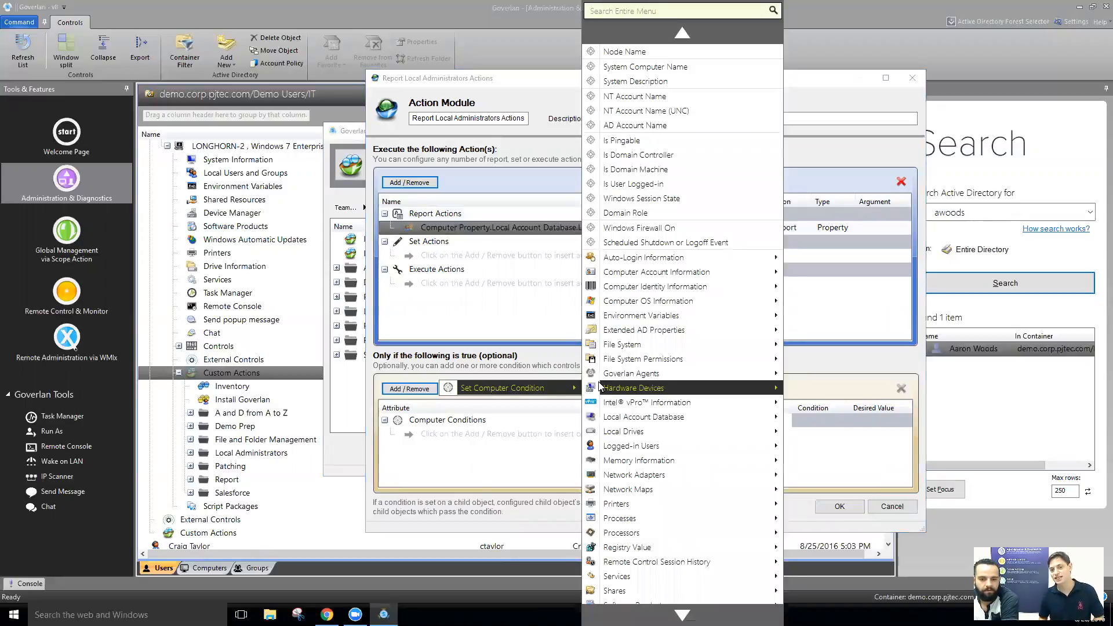
mouse_move(731, 433)
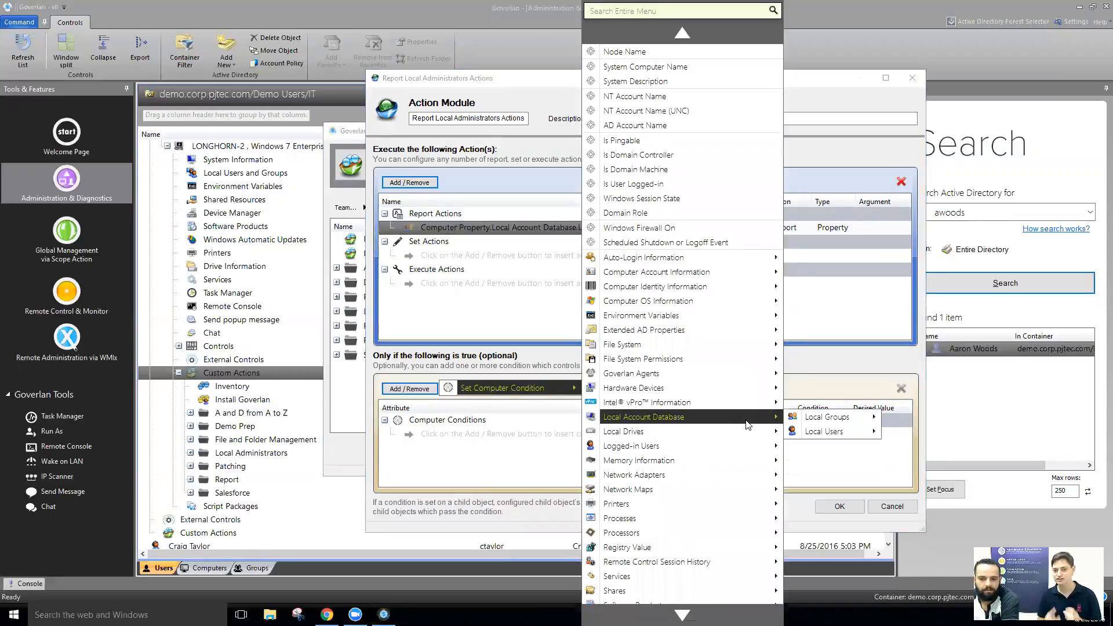
mouse_move(816, 423)
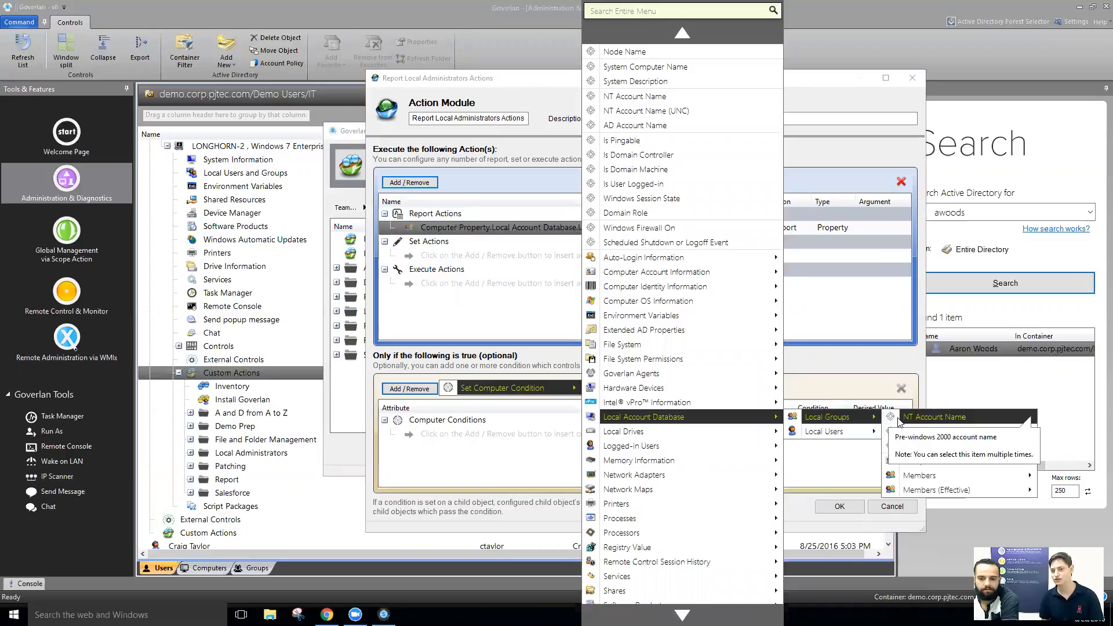
click(918, 420)
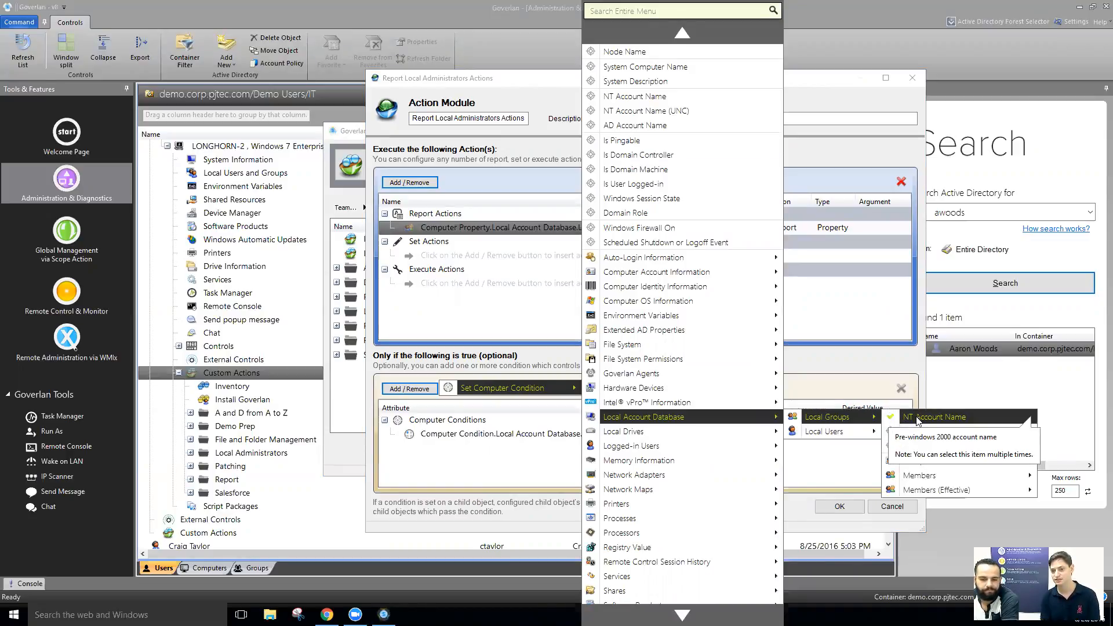
click(830, 254)
- Set the NT Account Name condition to = Administrators and save the action module
click(776, 438)
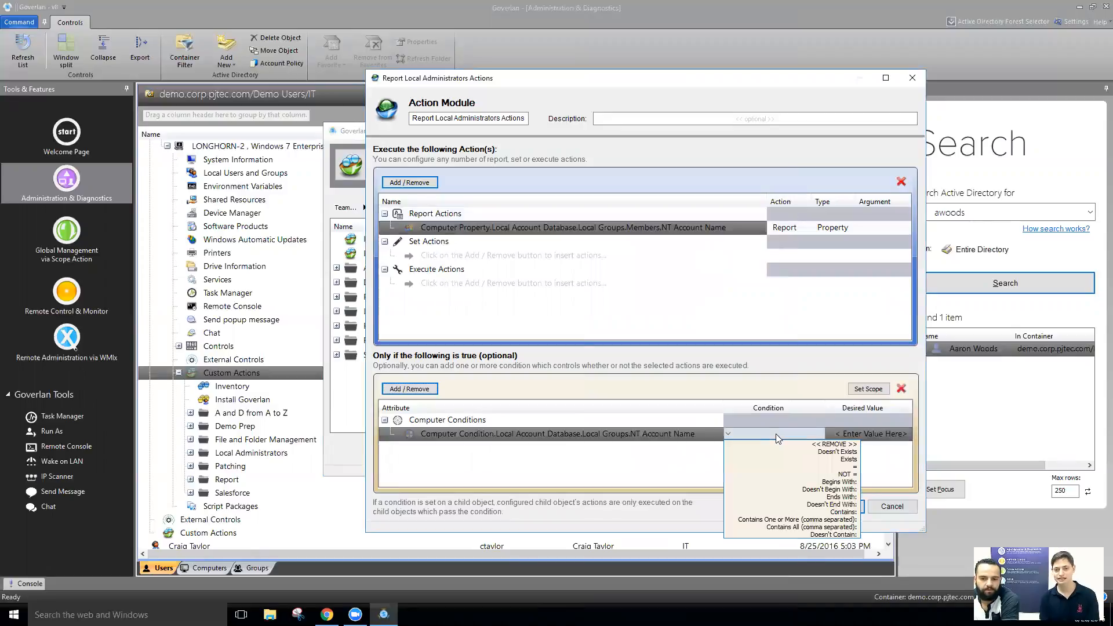
click(811, 468)
click(868, 435)
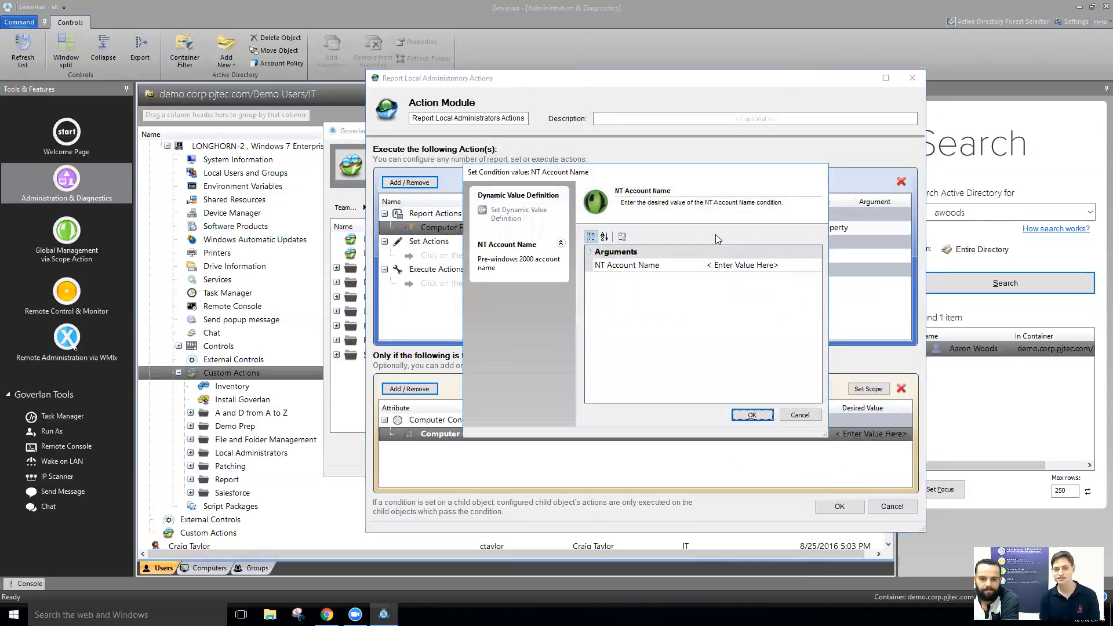
text(Administrators)
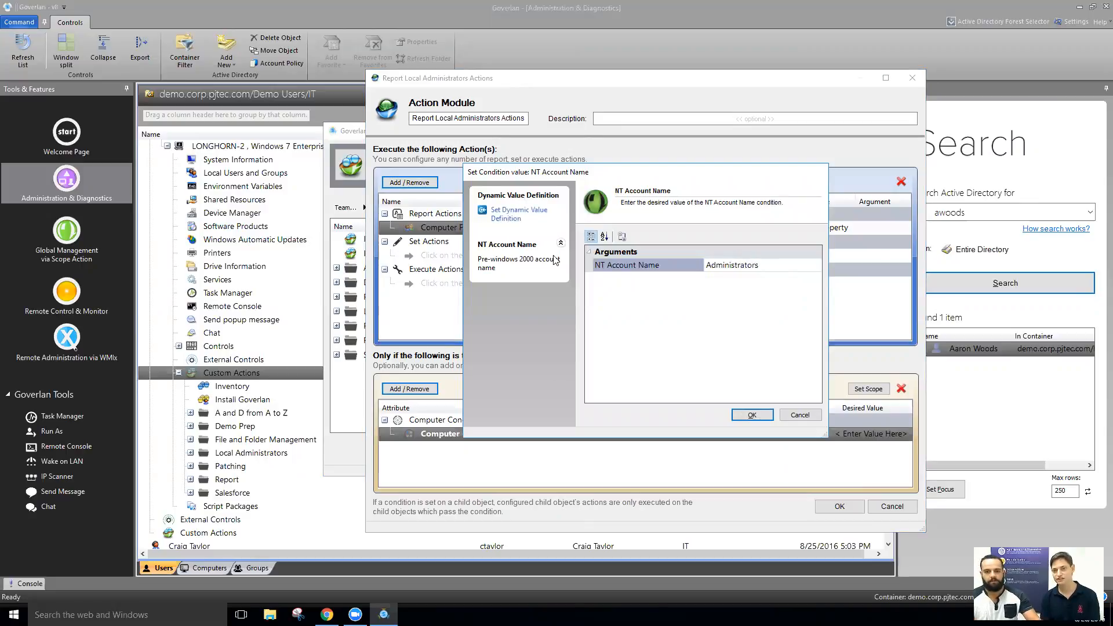
click(742, 418)
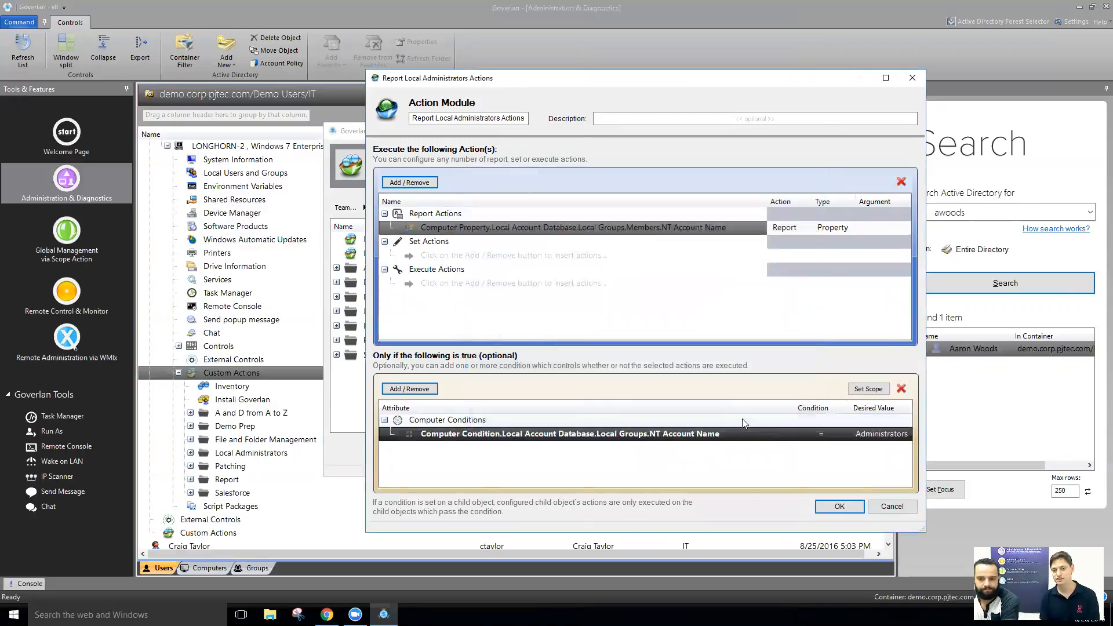
click(837, 505)
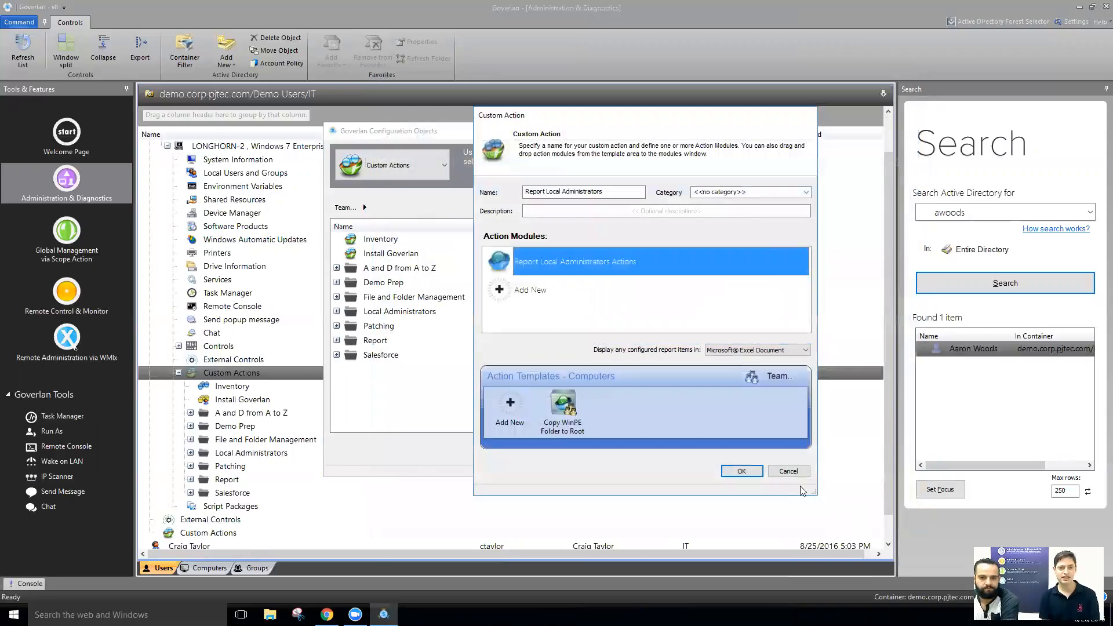
- Save the Report Local Administrators Actions module as a computer action template, enlarge the Custom Action window and select the new template
drag(597, 264, 626, 416)
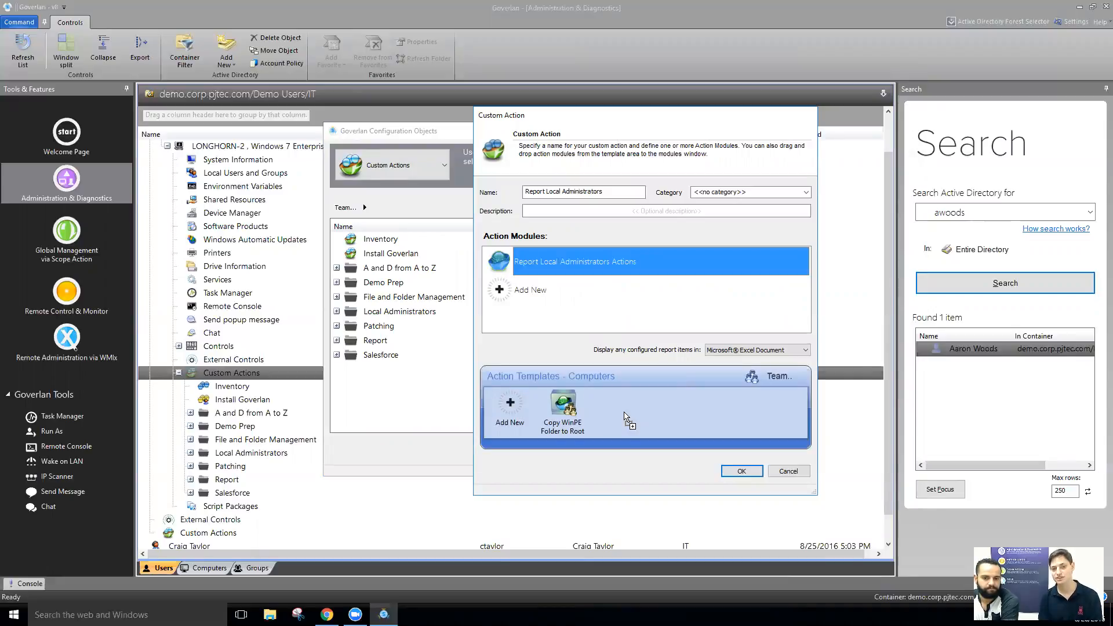
drag(624, 412, 624, 412)
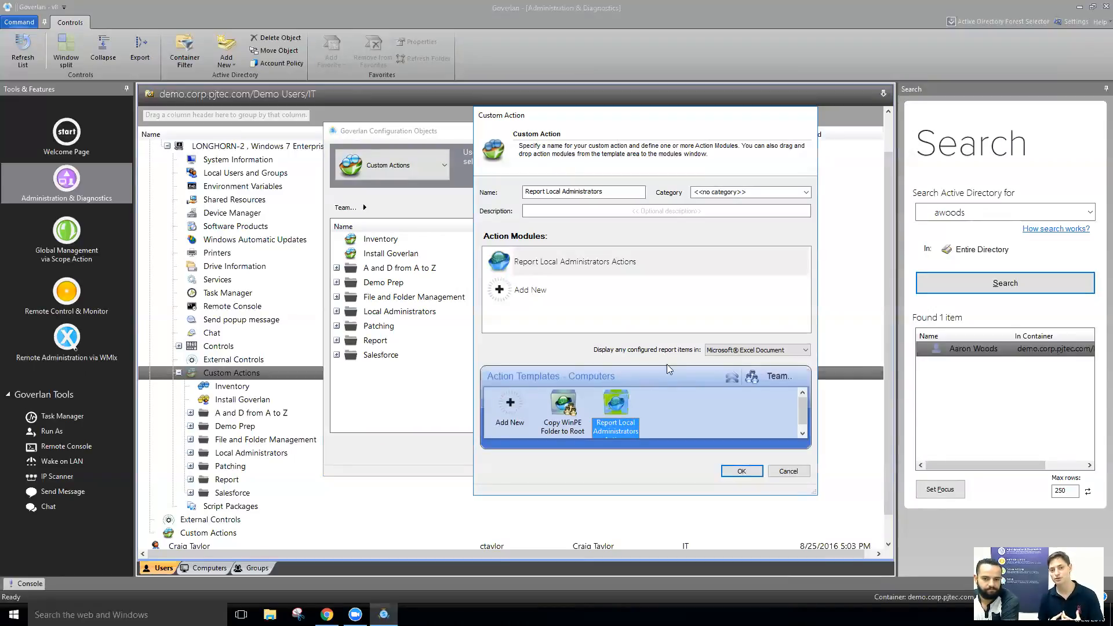
drag(803, 409, 803, 412)
click(724, 431)
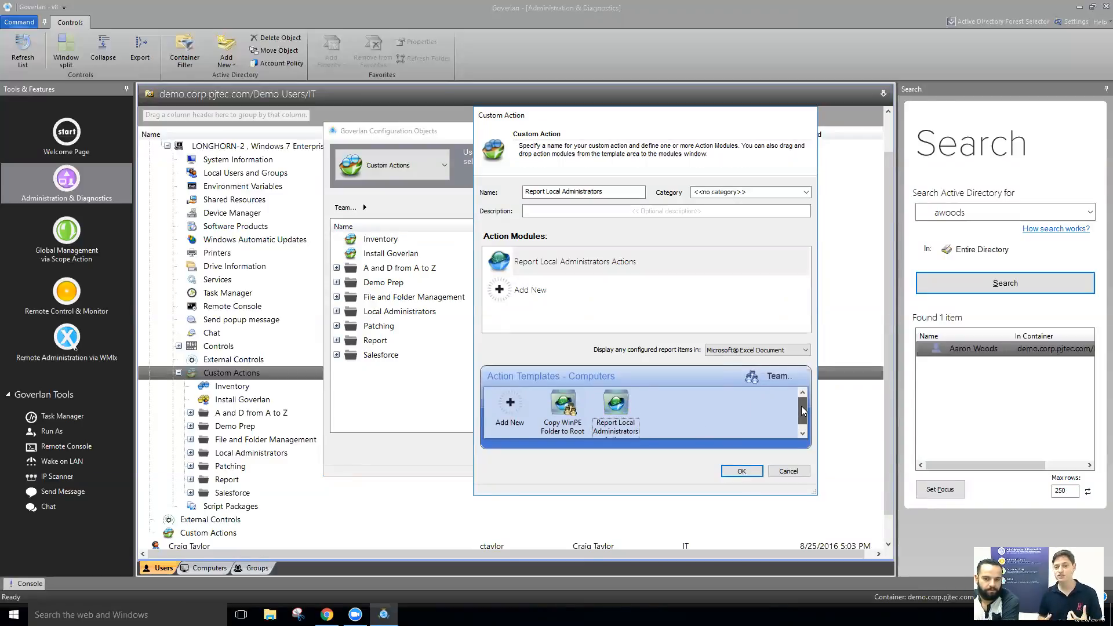
drag(814, 492, 846, 545)
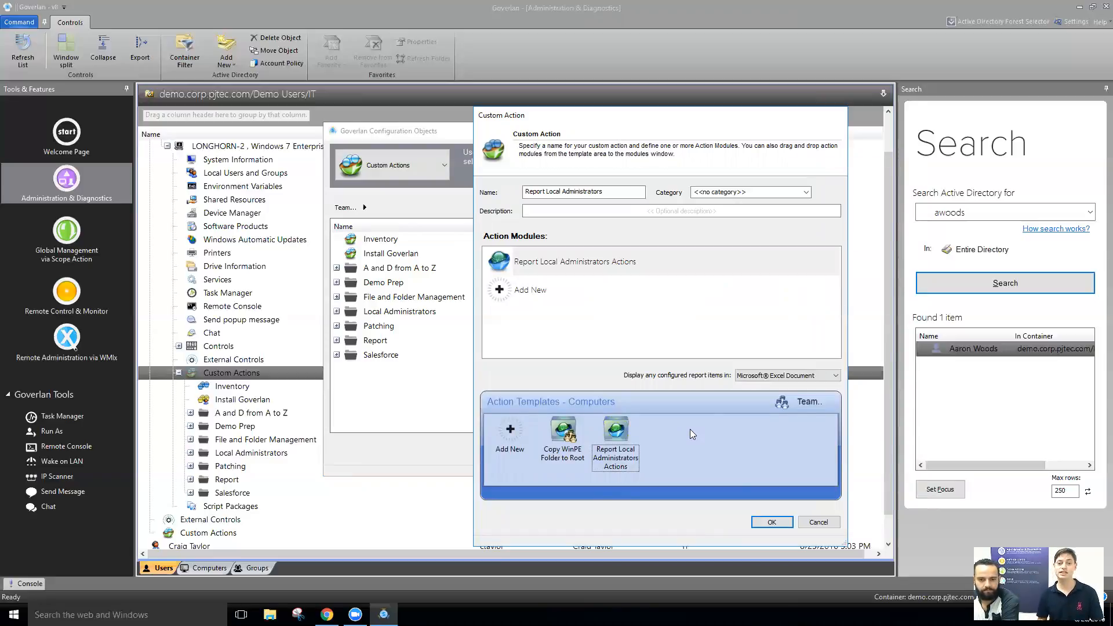
click(619, 428)
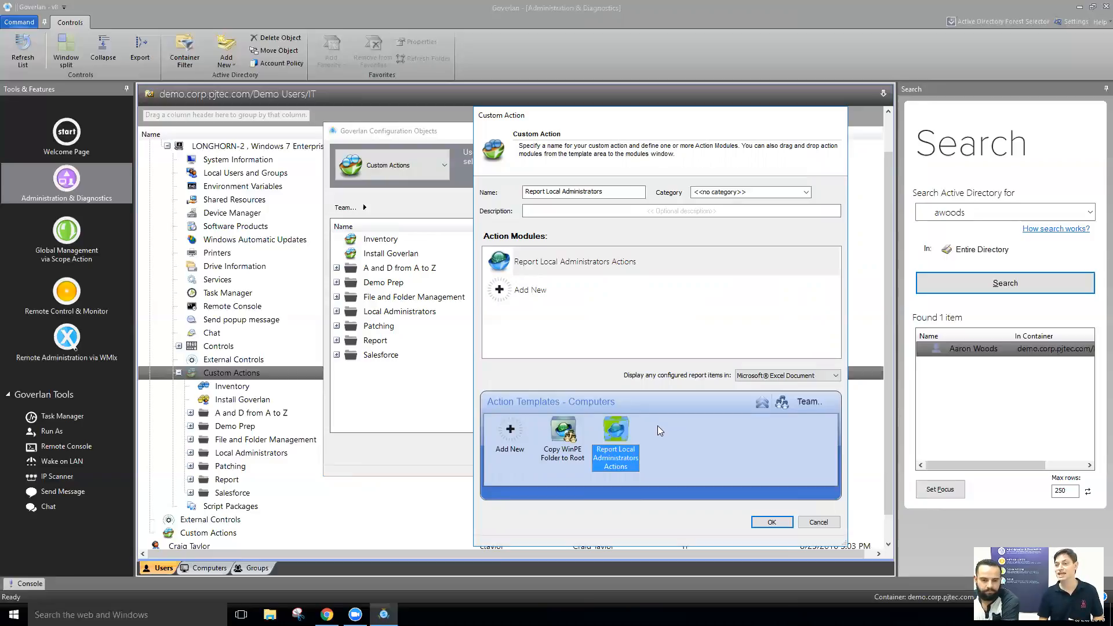
- View the team sharing options of the Report Local Administrators Actions template
right_click(619, 426)
mouse_move(645, 434)
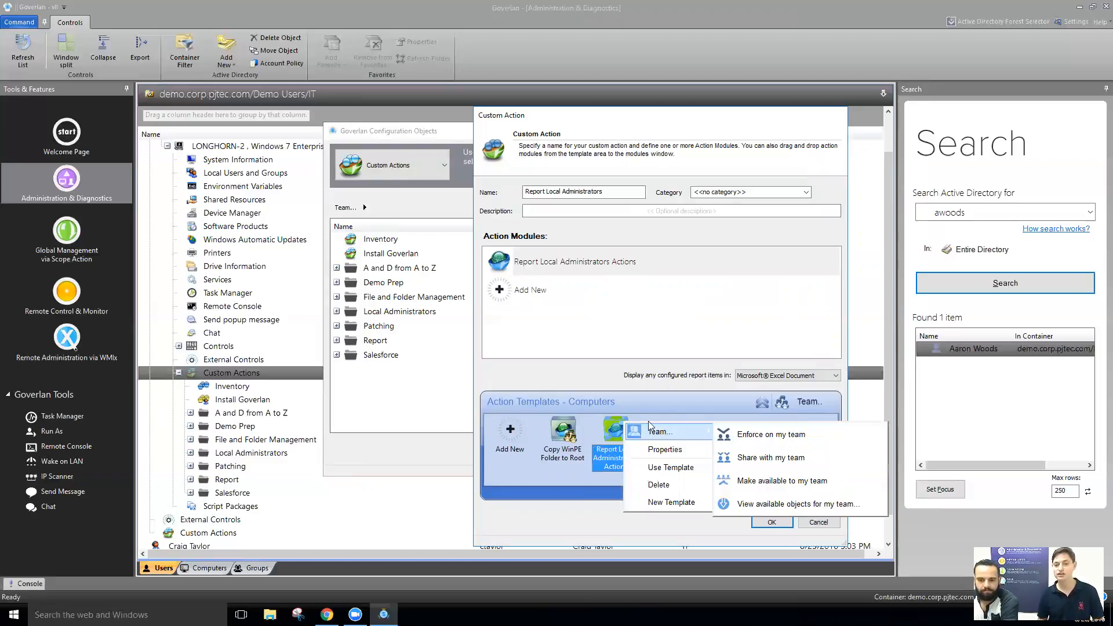
click(657, 399)
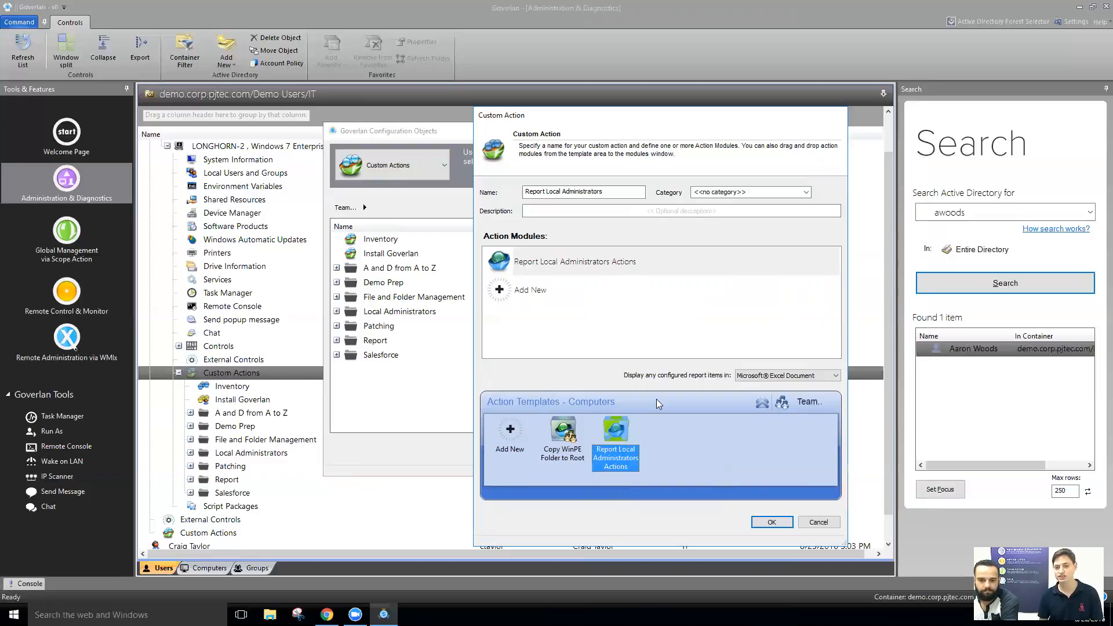
- Save the Report Local Administrators custom action and execute it on the workstation LONGHORN-2
click(772, 522)
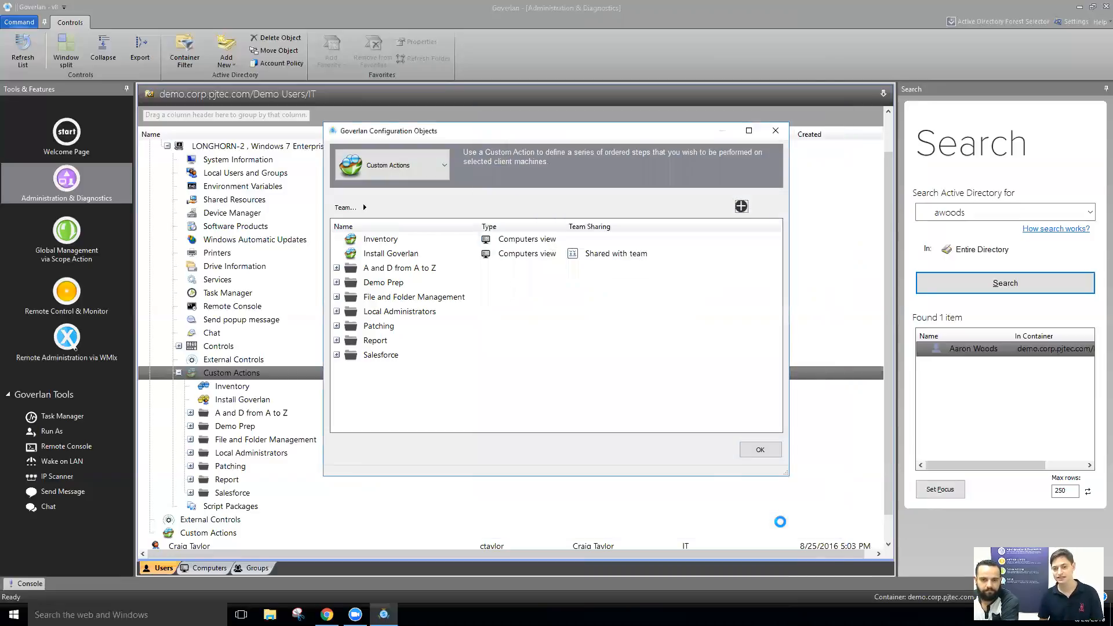
click(760, 451)
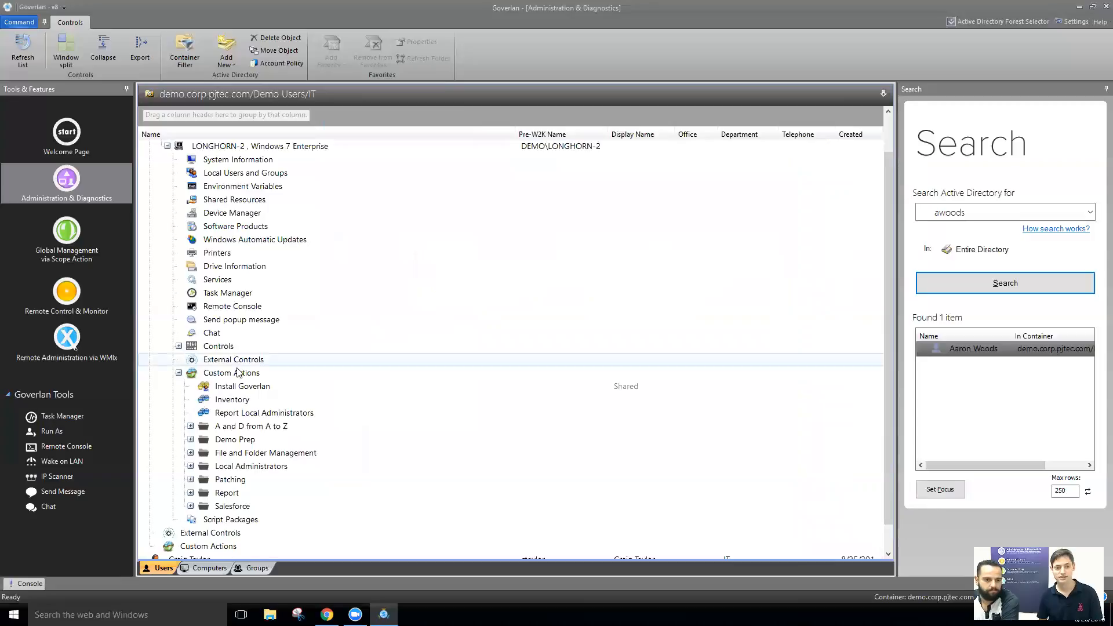
double_click(244, 414)
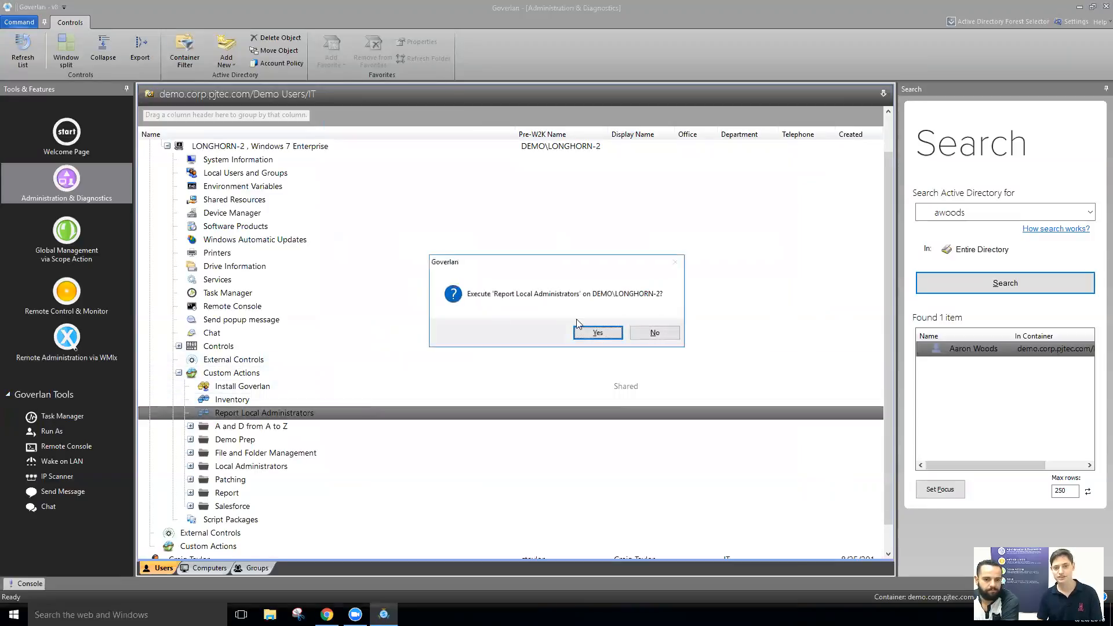
click(598, 332)
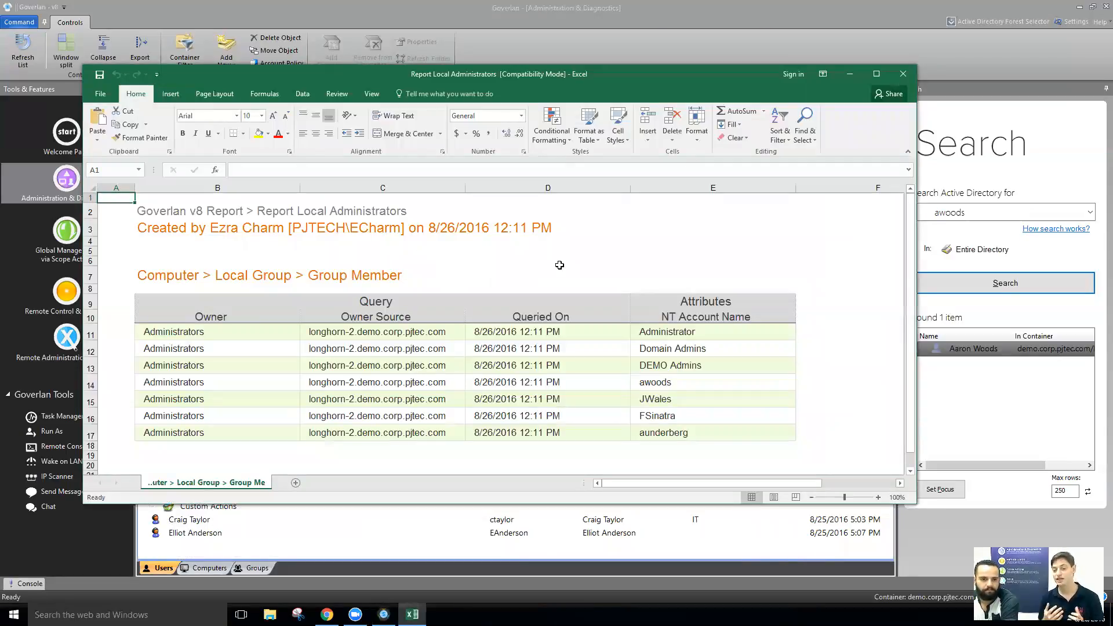
- Examine the NT Account Name and Queried On entries in the generated Excel report and close the workbook
click(685, 399)
click(682, 426)
click(697, 412)
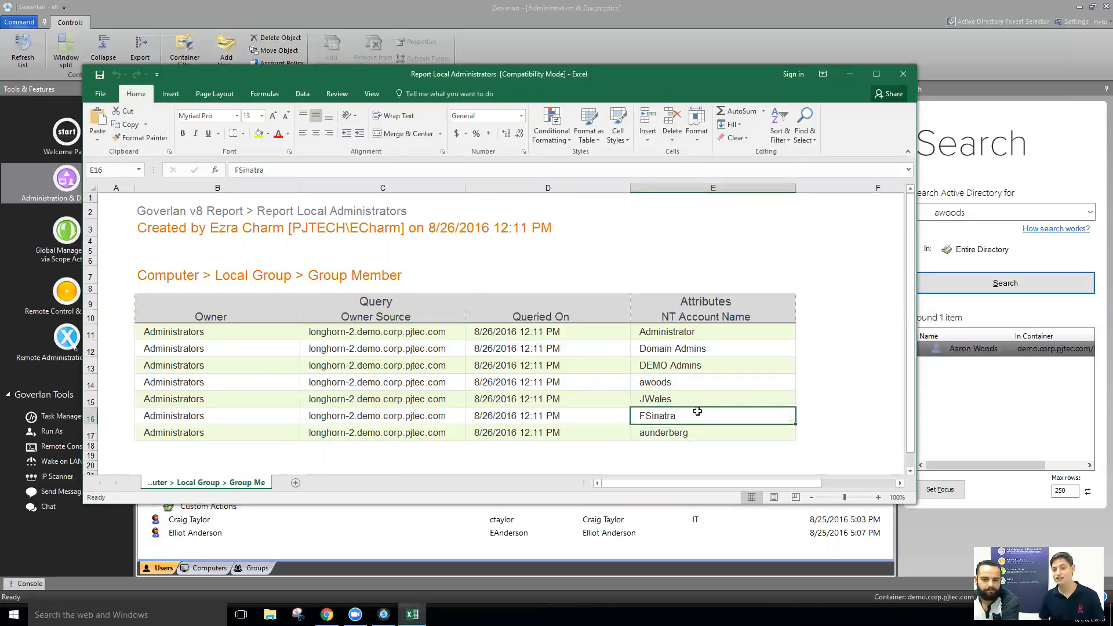
drag(707, 331, 699, 432)
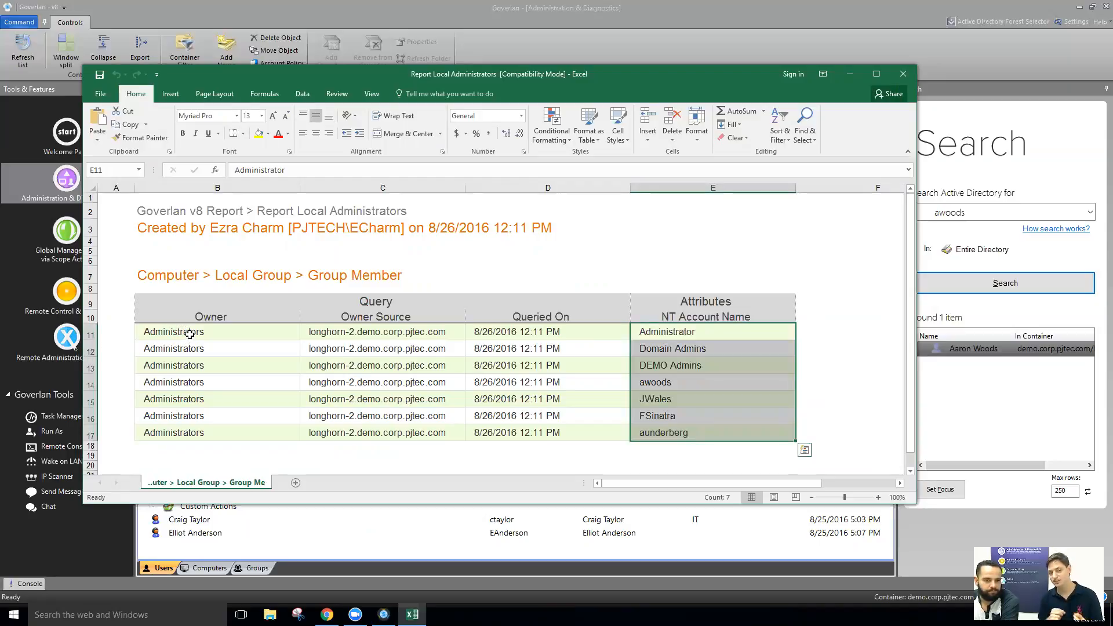
drag(595, 332, 580, 434)
drag(725, 333, 714, 450)
click(713, 447)
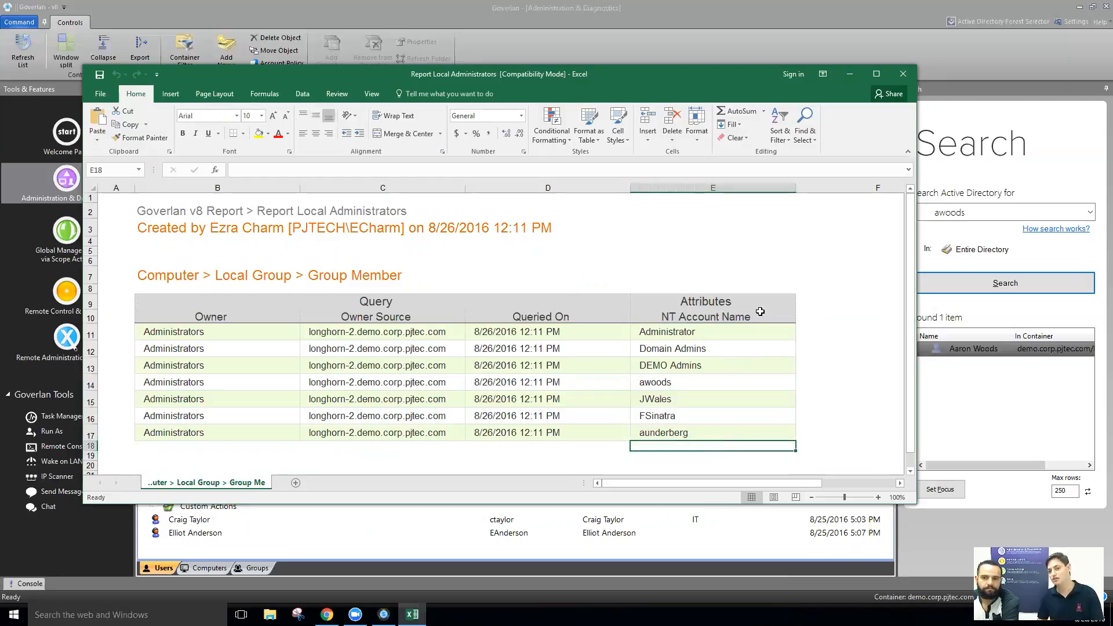
click(704, 333)
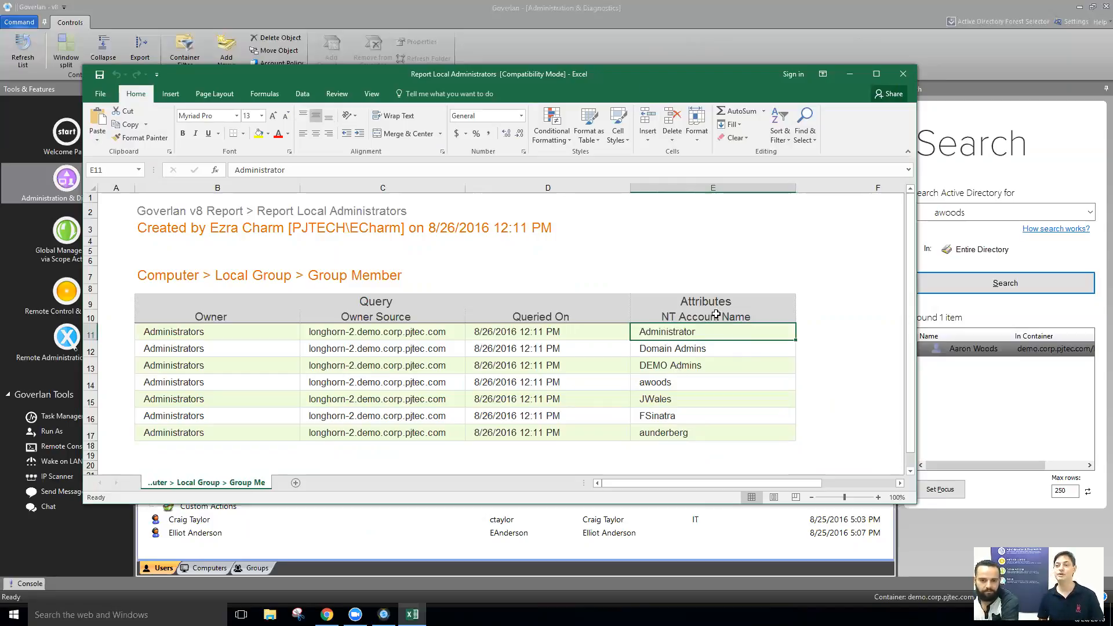
click(844, 73)
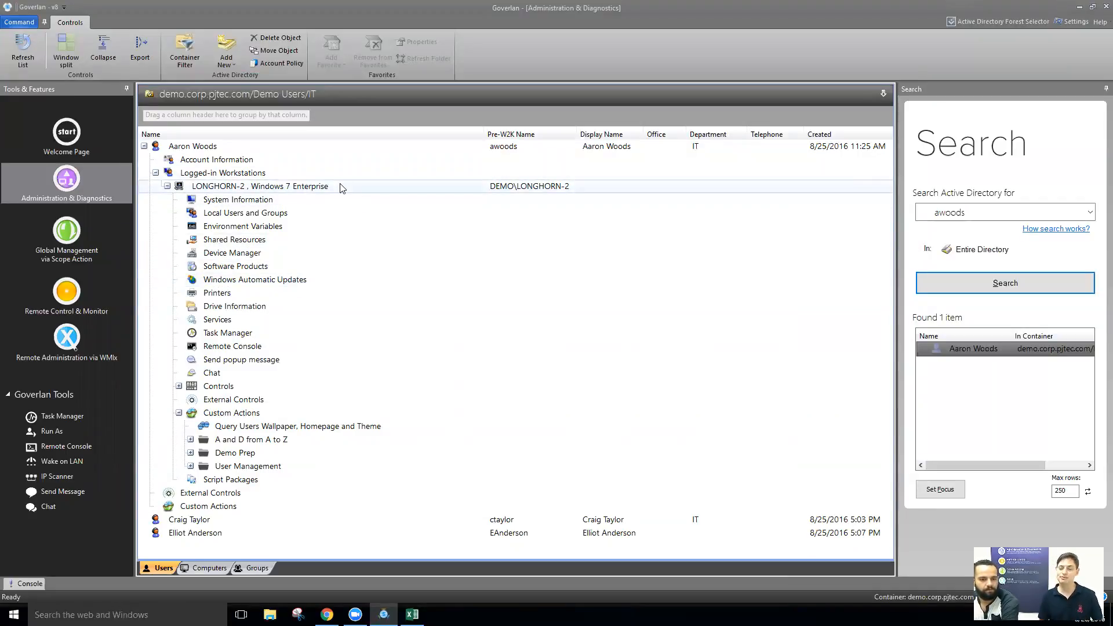
click(412, 614)
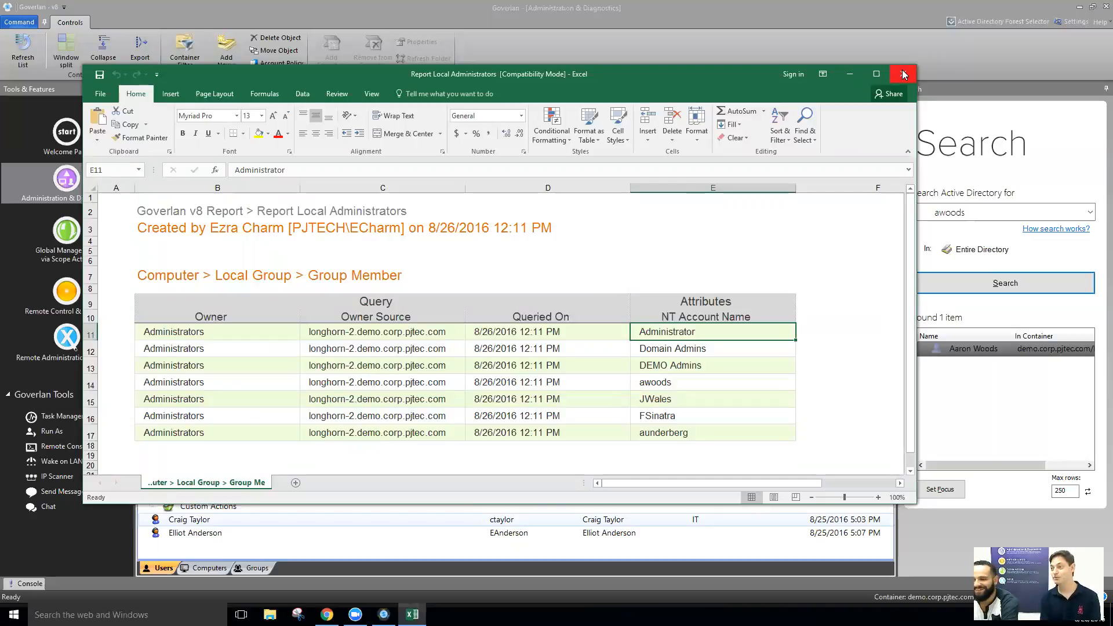
click(902, 73)
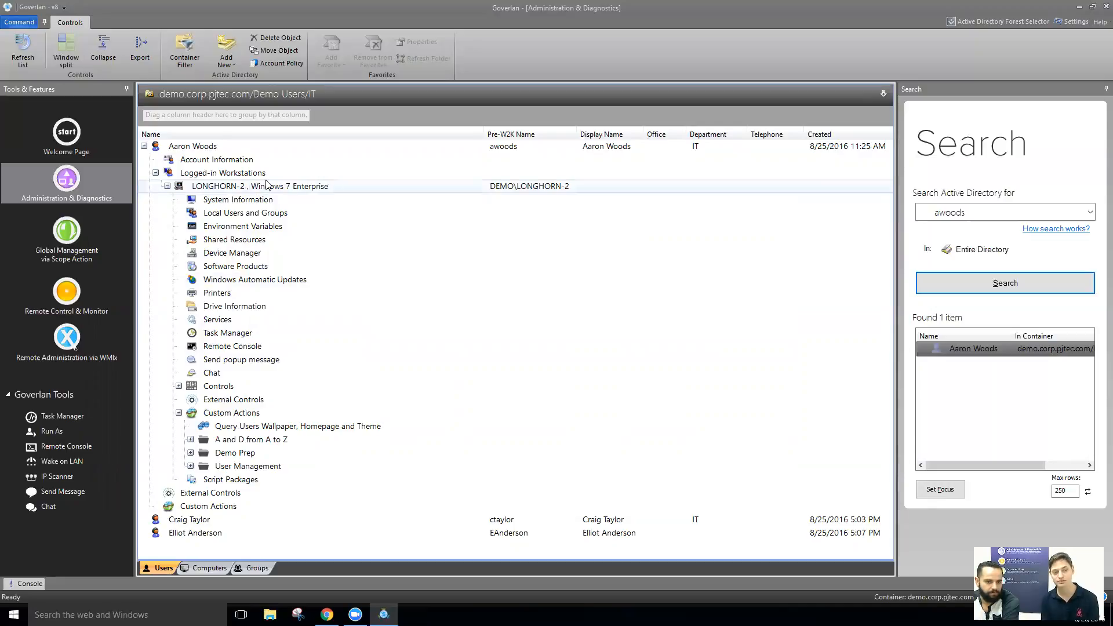
- Create a new custom action for the Computers view named Remove Non-authorized Admins
right_click(246, 413)
click(302, 419)
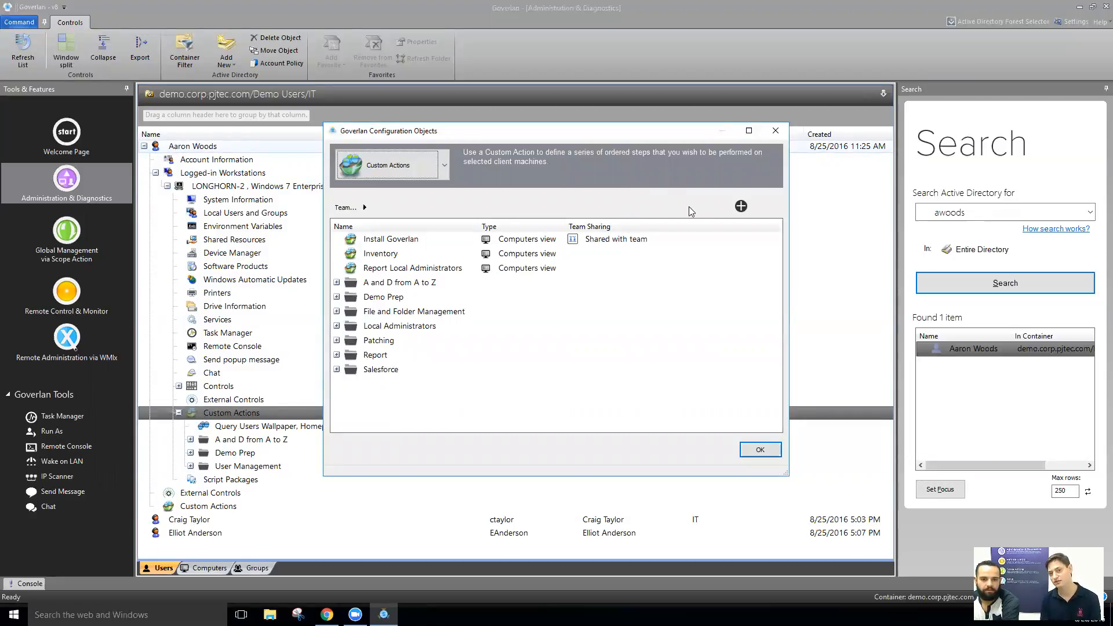
click(741, 207)
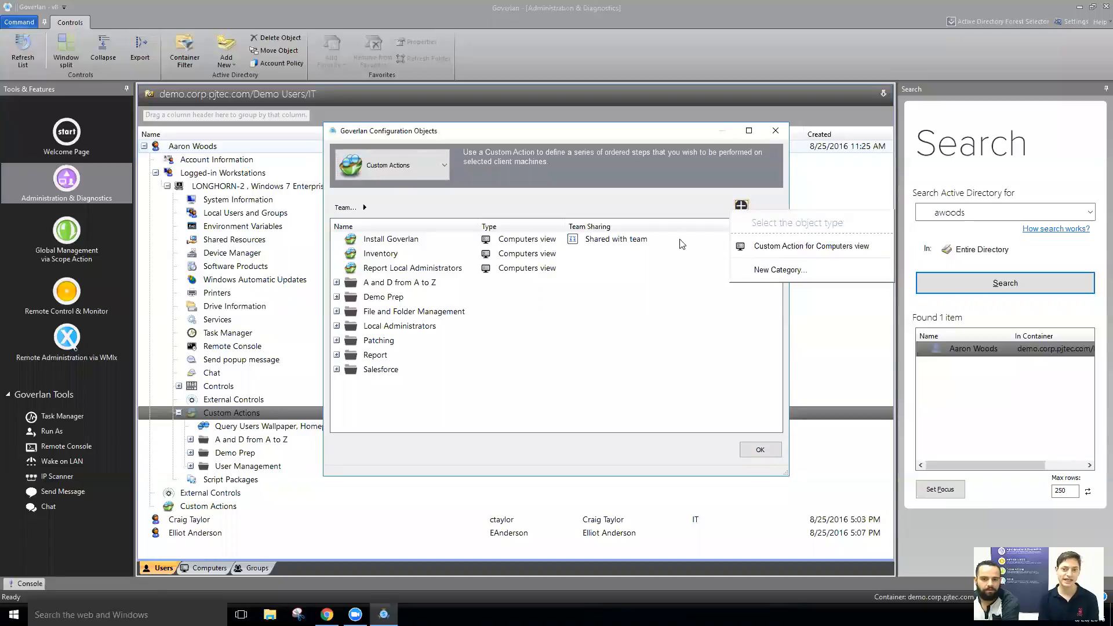
click(758, 244)
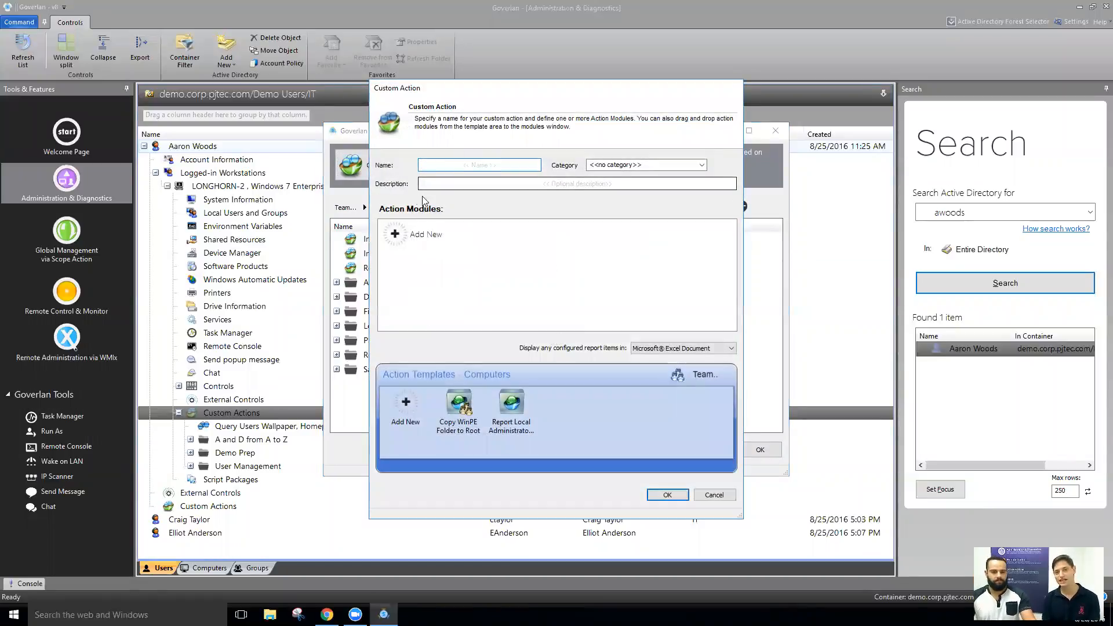
text(Remove Non-authorized Admins)
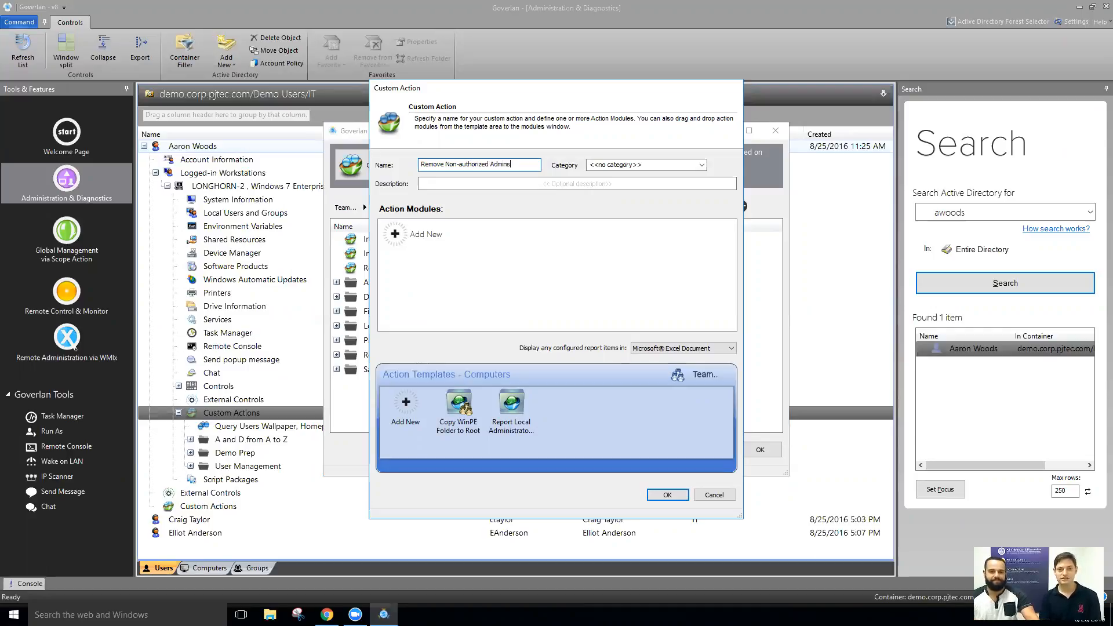
- Add an action module that executes the computer action Local Account Database > Local Groups > Members > Delete Object
click(401, 235)
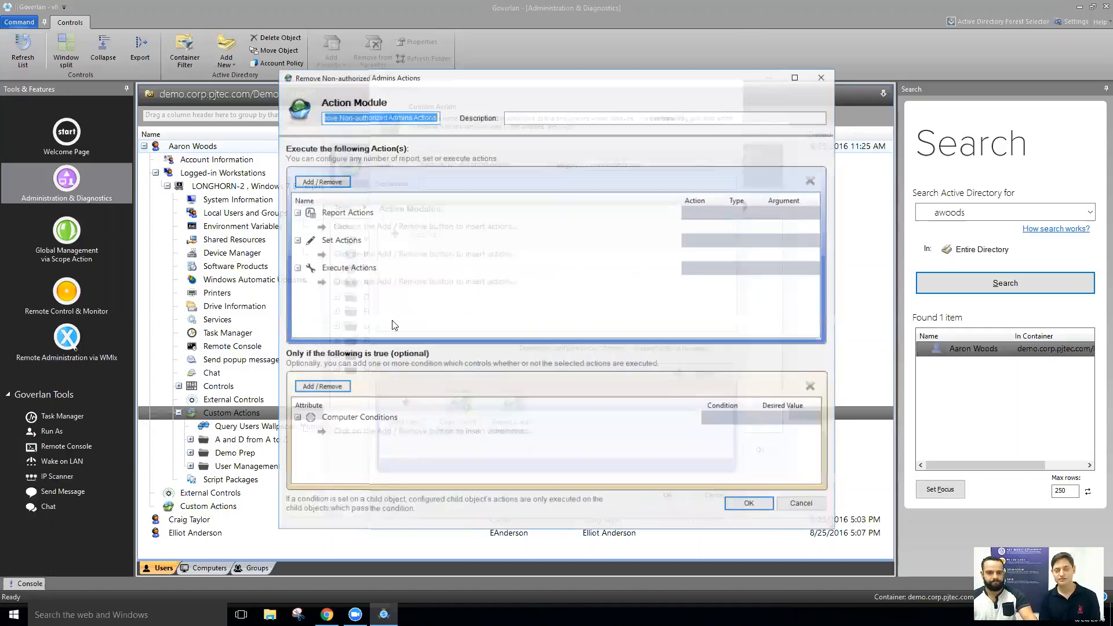
click(339, 183)
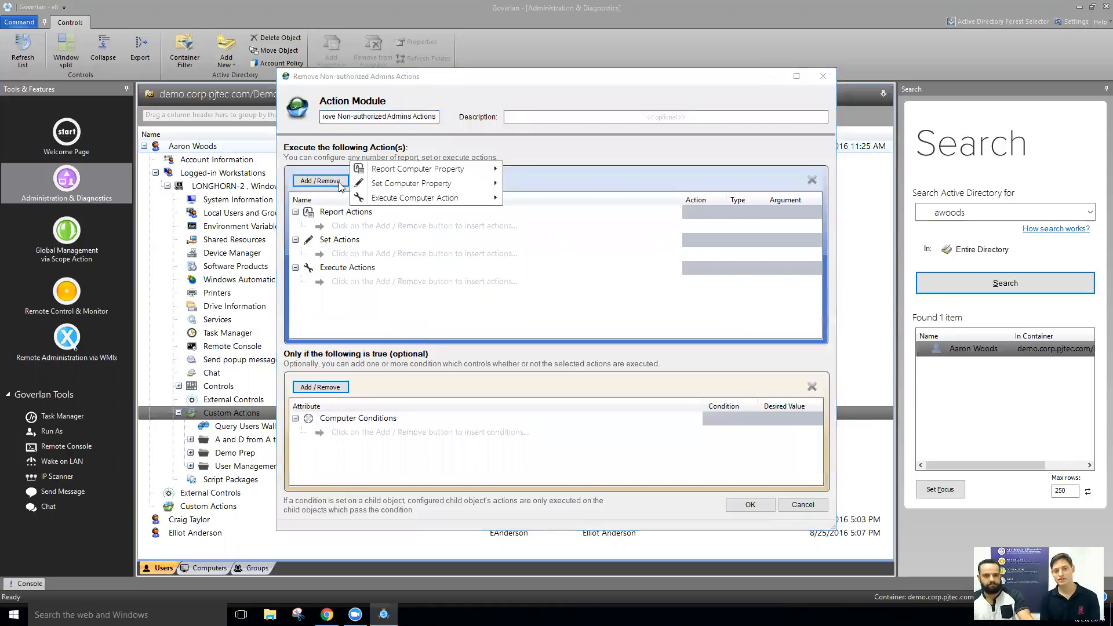
mouse_move(380, 200)
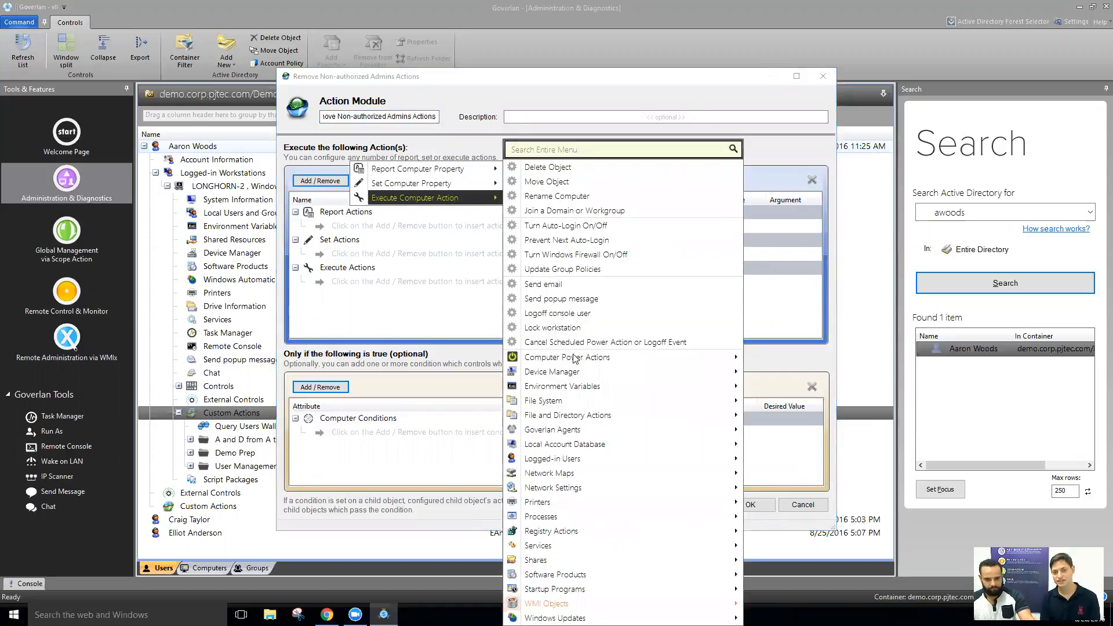
mouse_move(565, 450)
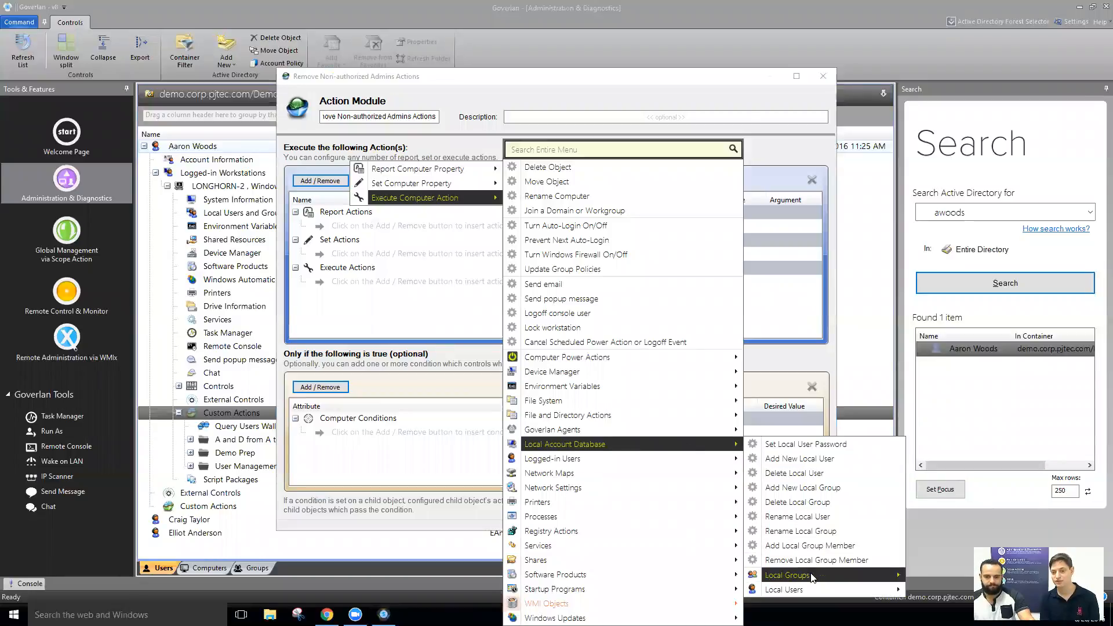
mouse_move(813, 577)
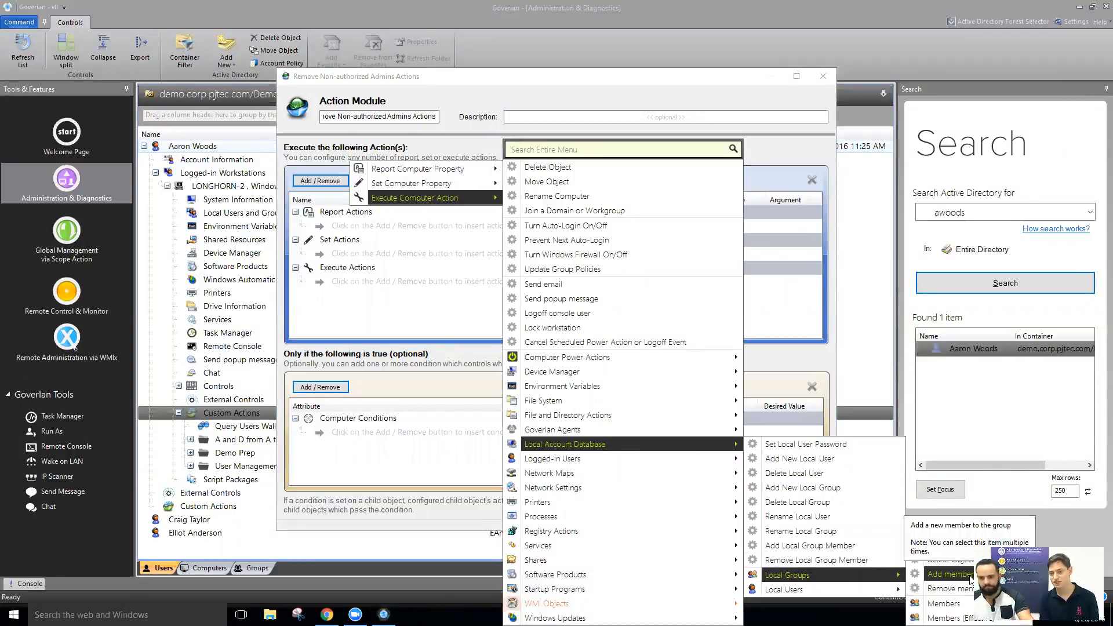
mouse_move(944, 604)
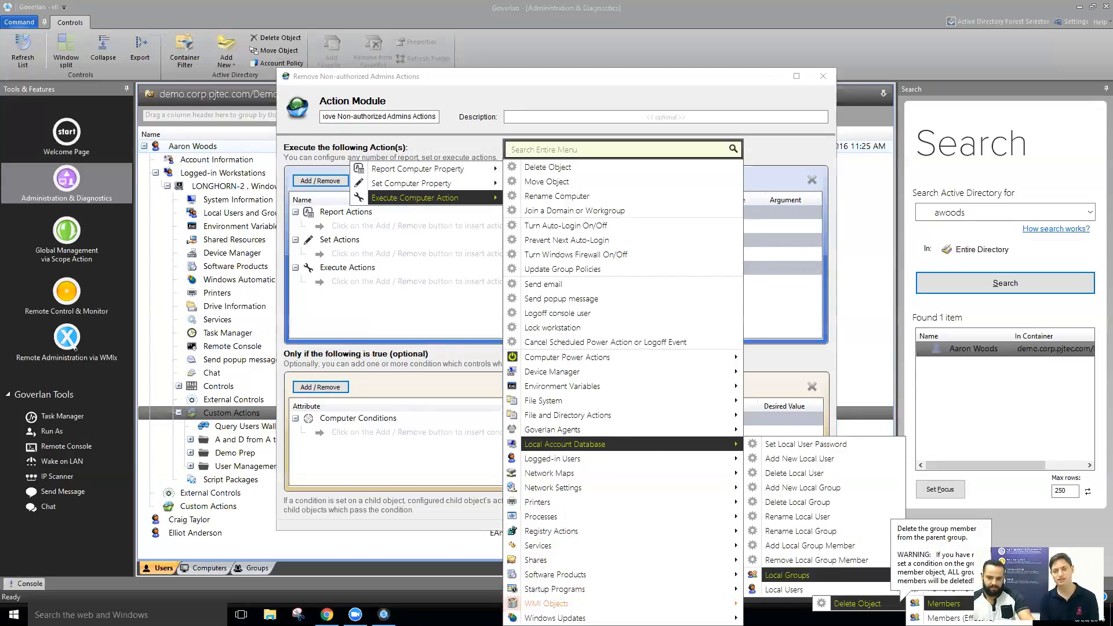
click(857, 604)
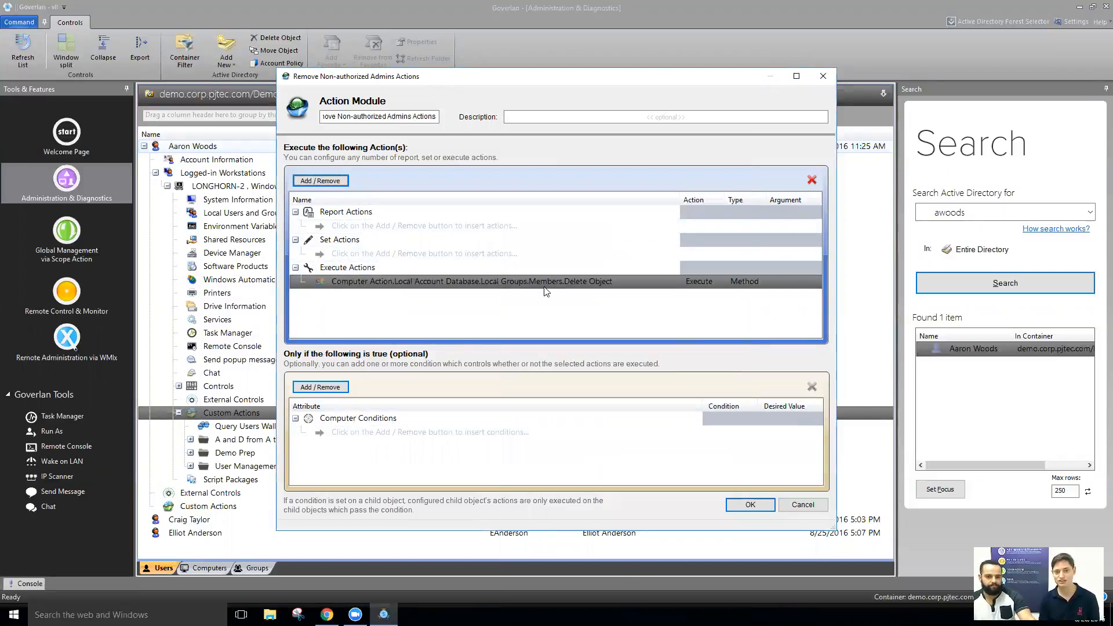
- Add a computer condition on Local Account Database > Local Groups > NT Account Name to the Remove Non-authorized Admins module
click(319, 388)
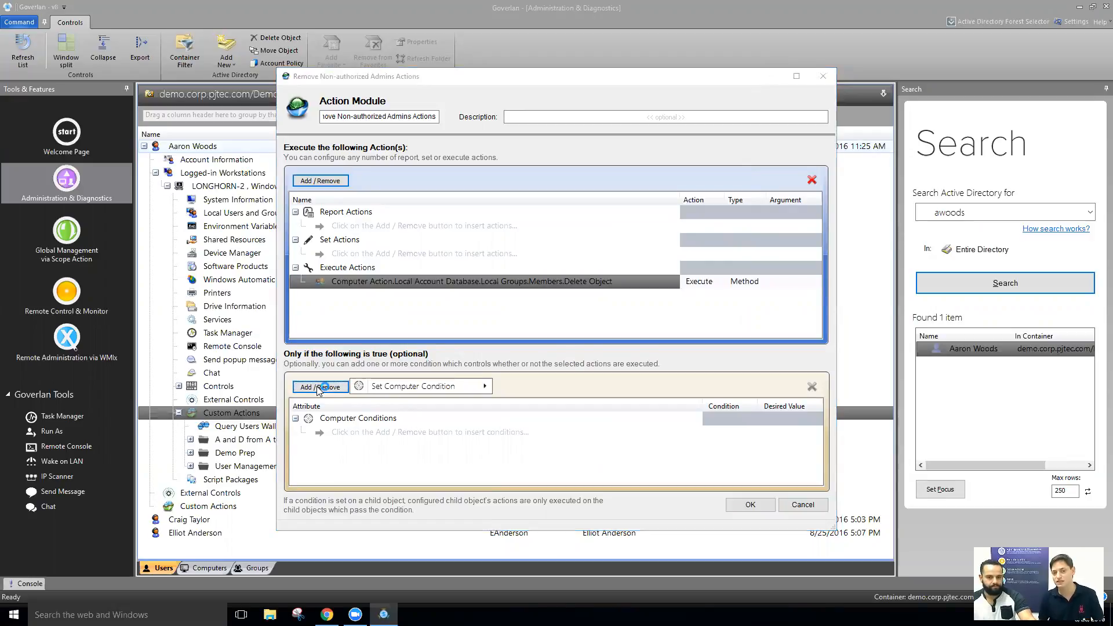
mouse_move(370, 385)
click(371, 367)
click(335, 388)
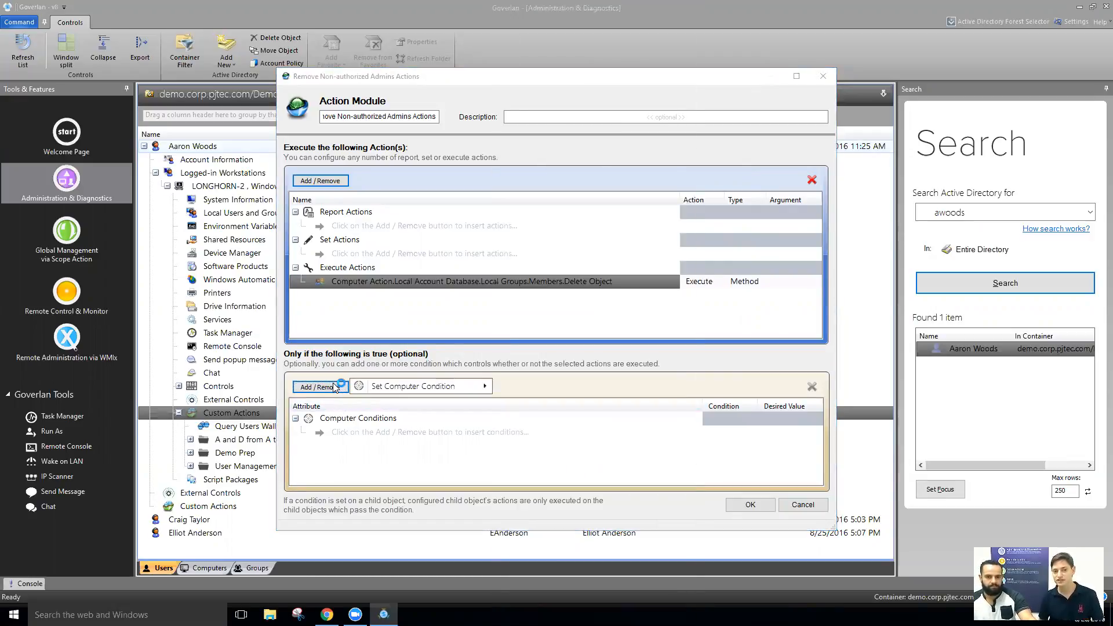
mouse_move(406, 387)
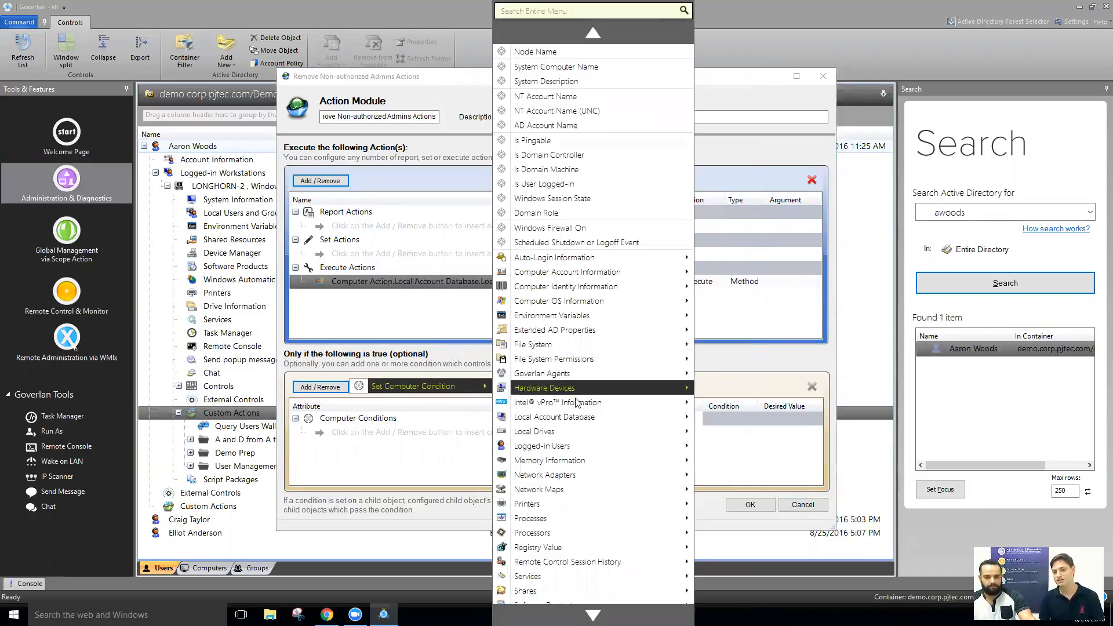
mouse_move(574, 417)
mouse_move(742, 417)
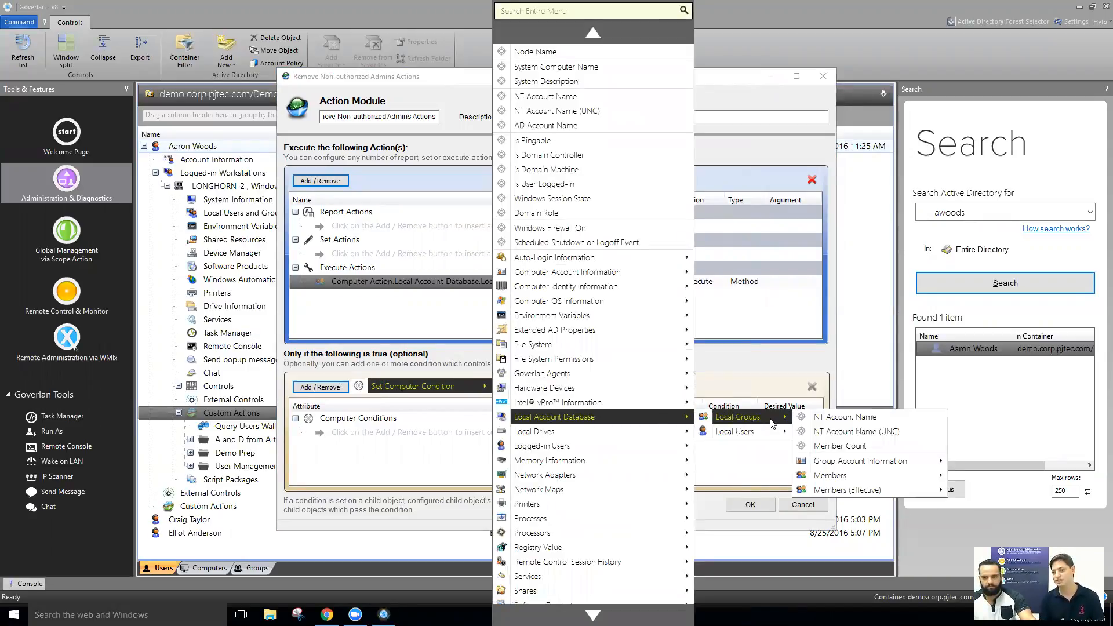
click(817, 419)
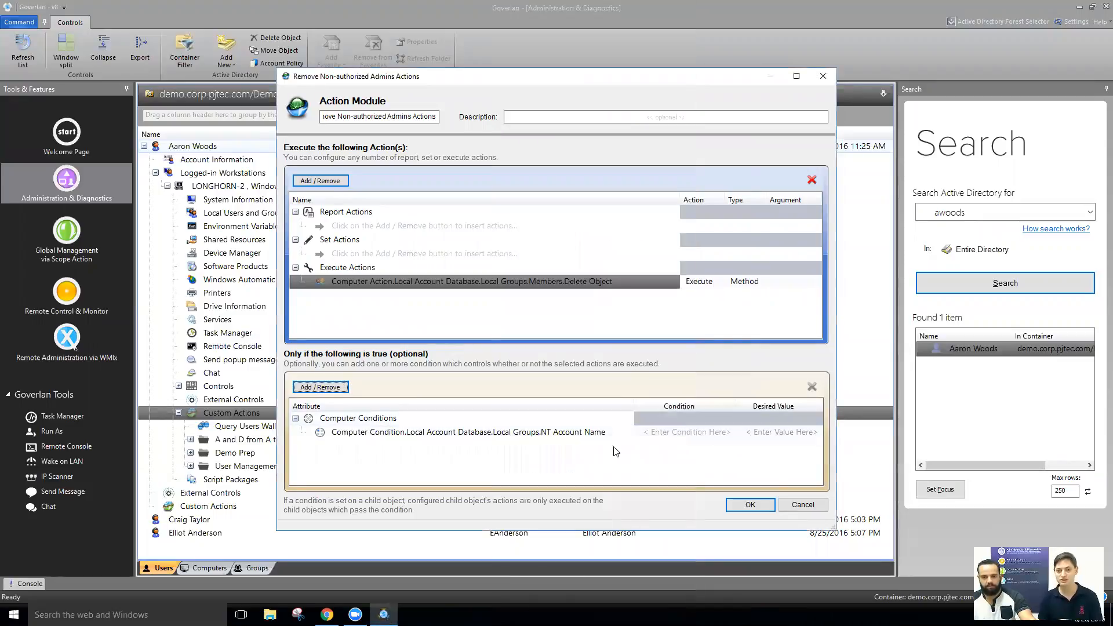
- Set the local group NT Account Name condition of the removal module to = Administrators
click(702, 432)
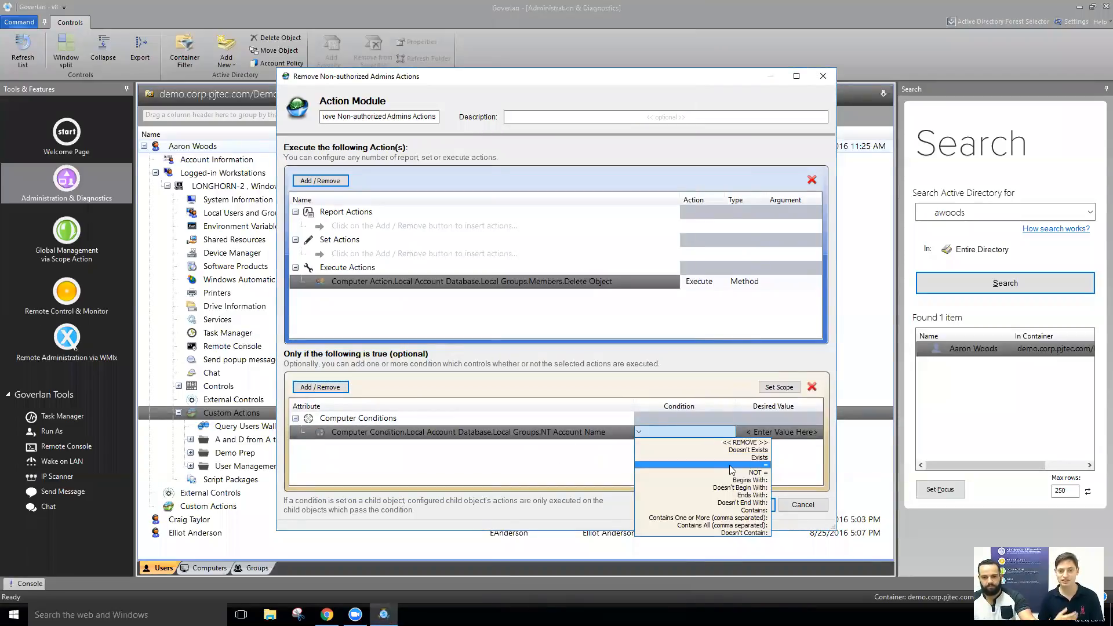
click(693, 465)
click(800, 432)
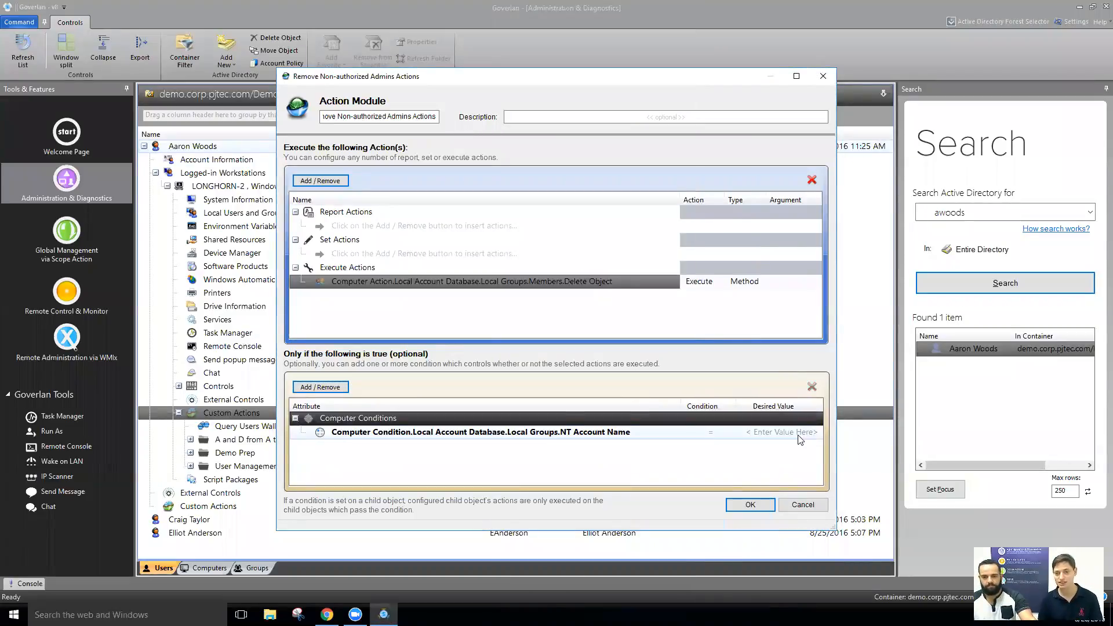
click(567, 267)
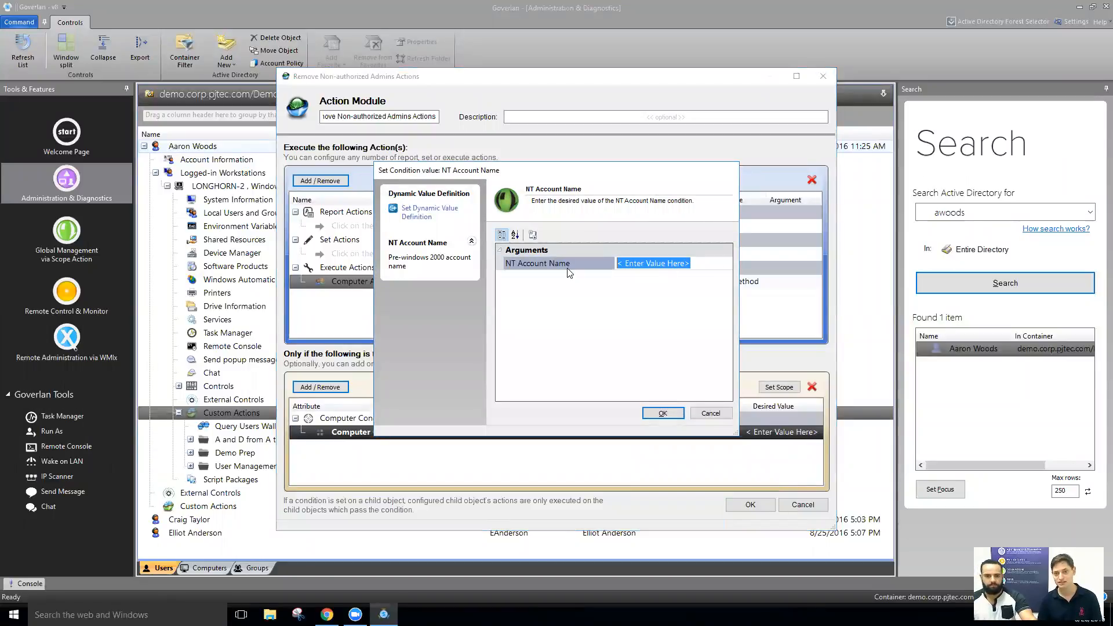
text(Administra)
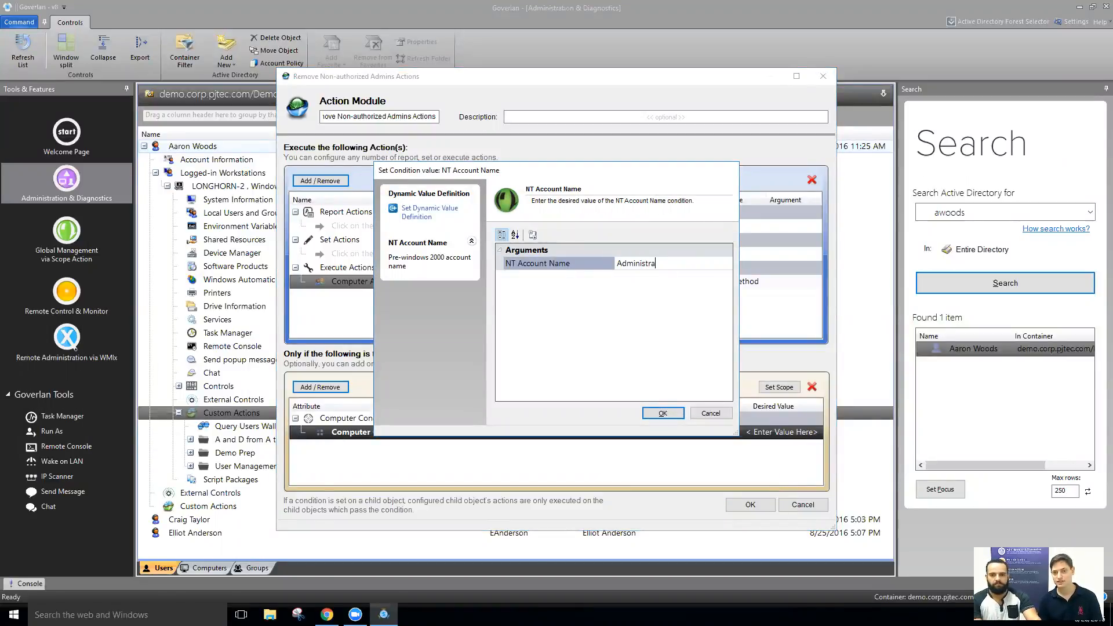
click(663, 413)
- Add a computer condition on Local Account Database > Local Groups > Members > NT Account Name to the removal module
click(323, 385)
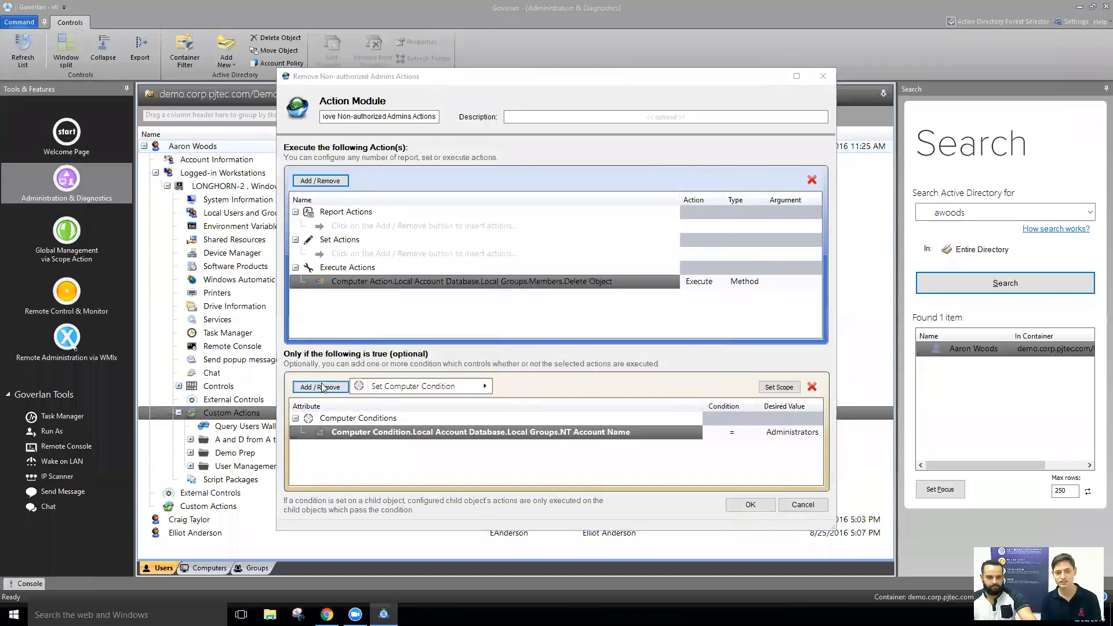
mouse_move(413, 386)
mouse_move(557, 416)
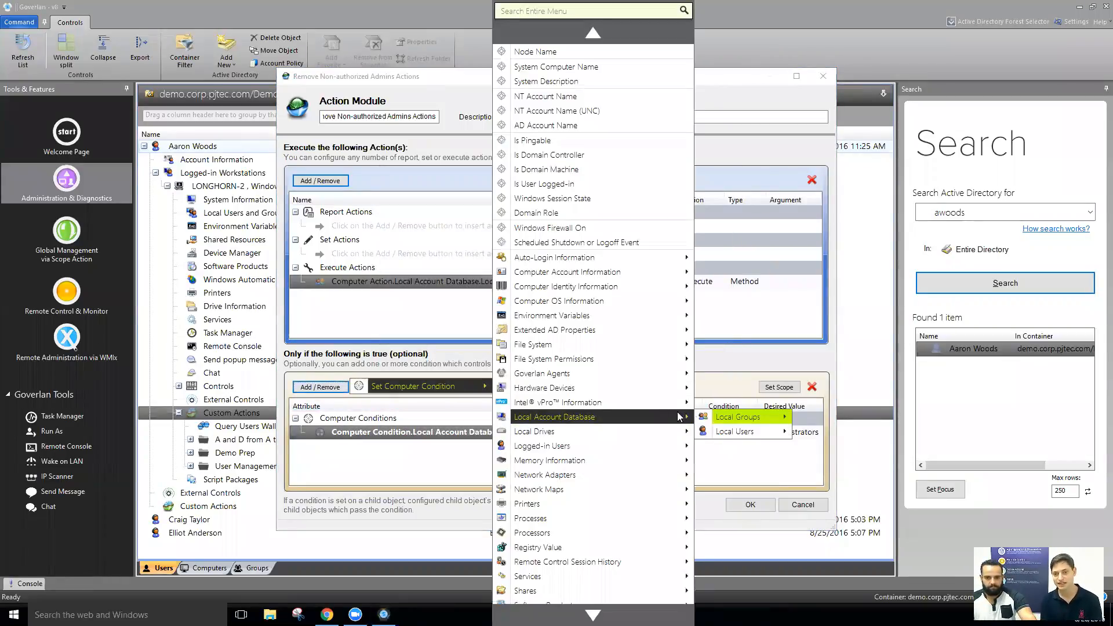
mouse_move(741, 417)
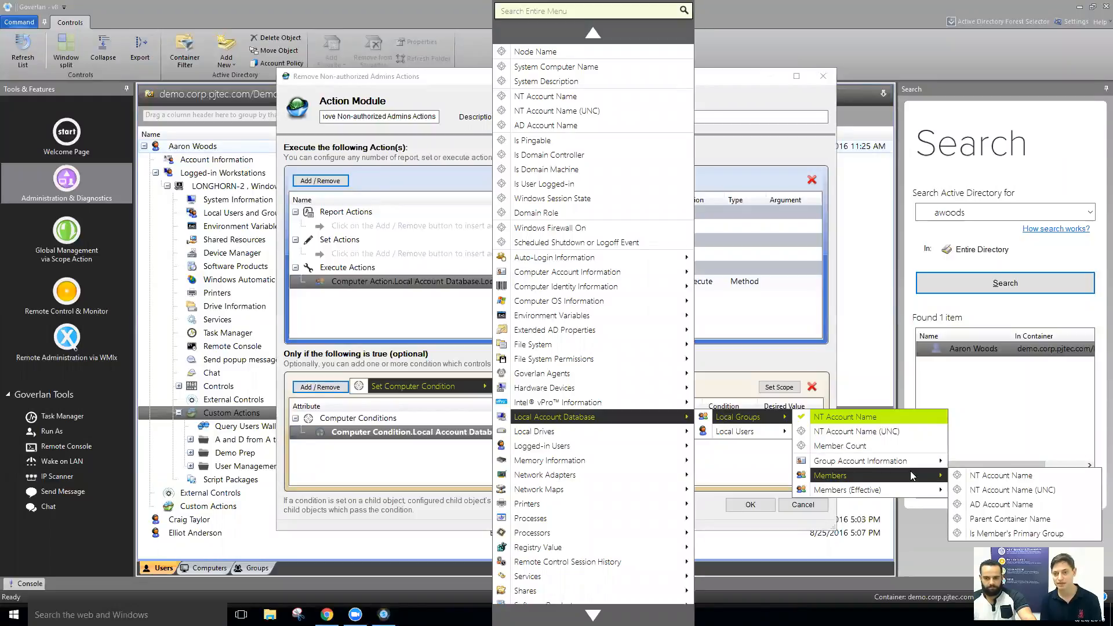
click(986, 477)
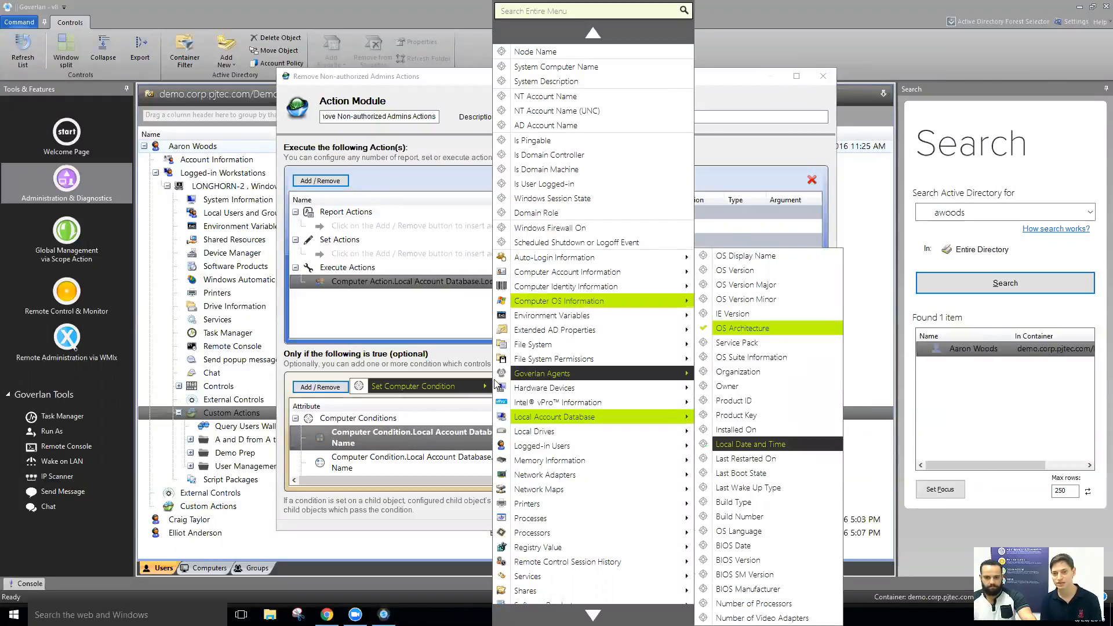
click(350, 343)
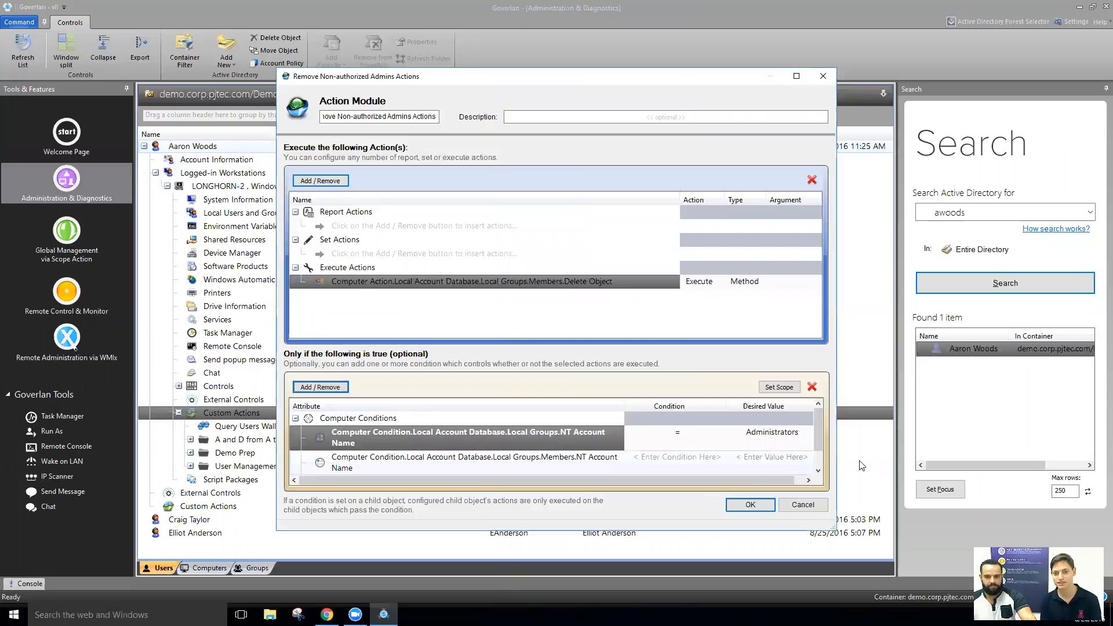
- Remove the unwanted Computer OS Information > OS Architecture condition from the removal module
scroll(812, 468, down, 1)
click(812, 469)
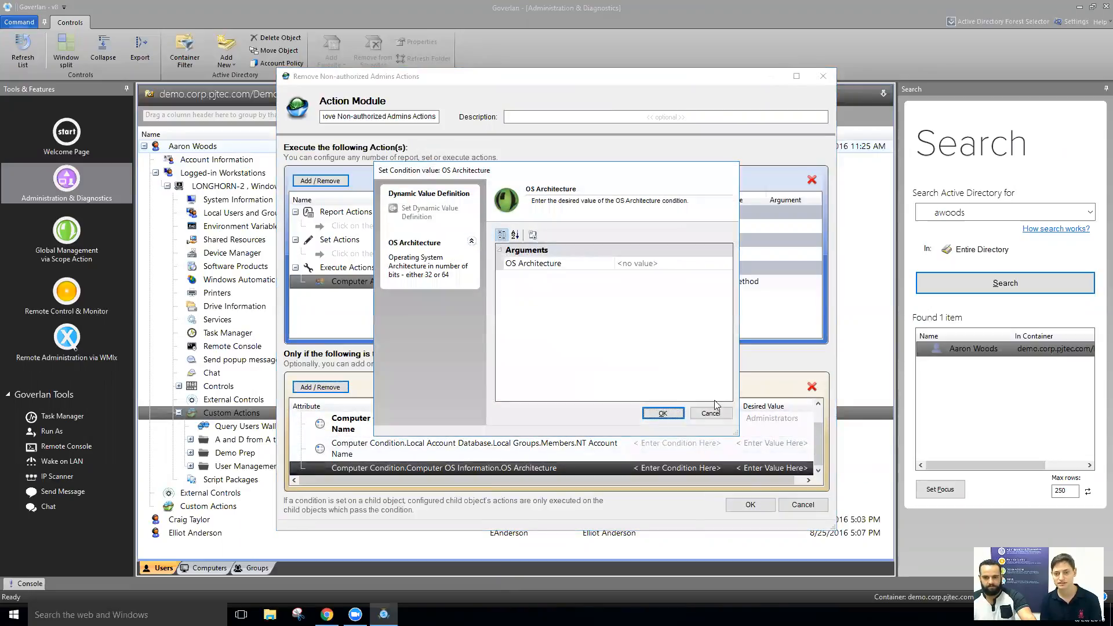
click(709, 411)
click(812, 386)
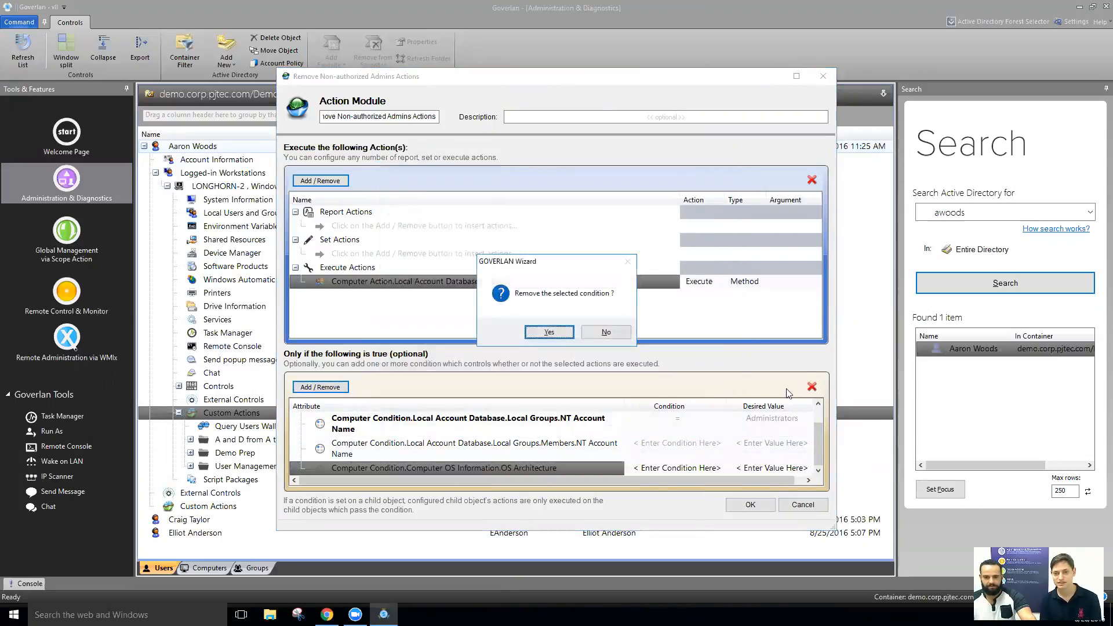
click(549, 332)
- Set the group members' NT Account Name condition to NOT = Domain Admins
click(682, 457)
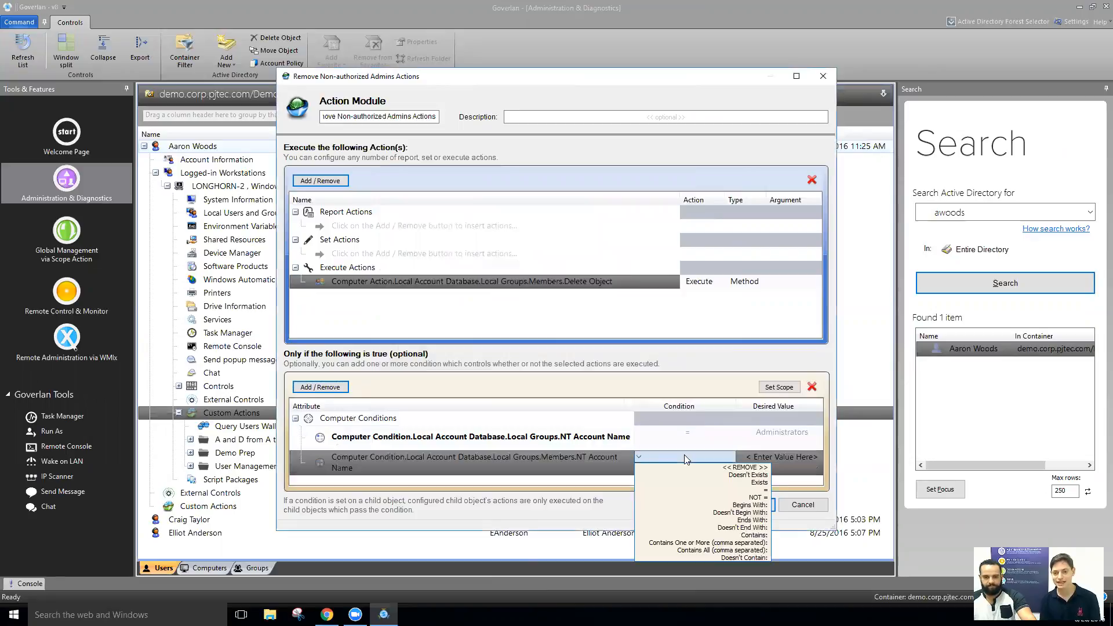
click(718, 468)
click(626, 332)
click(704, 449)
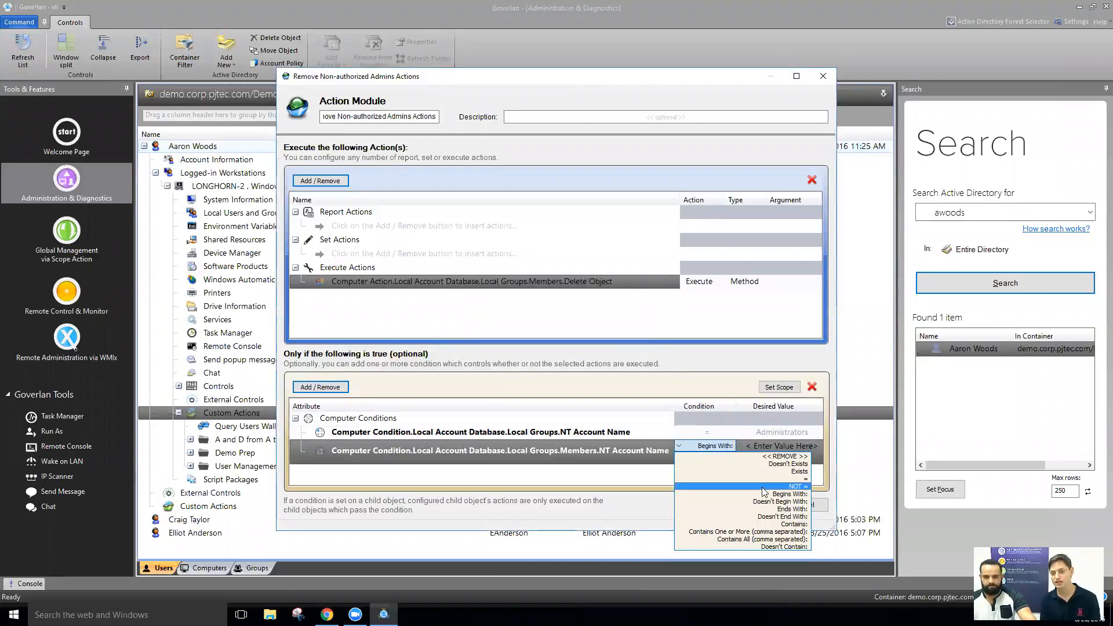
click(762, 487)
click(782, 450)
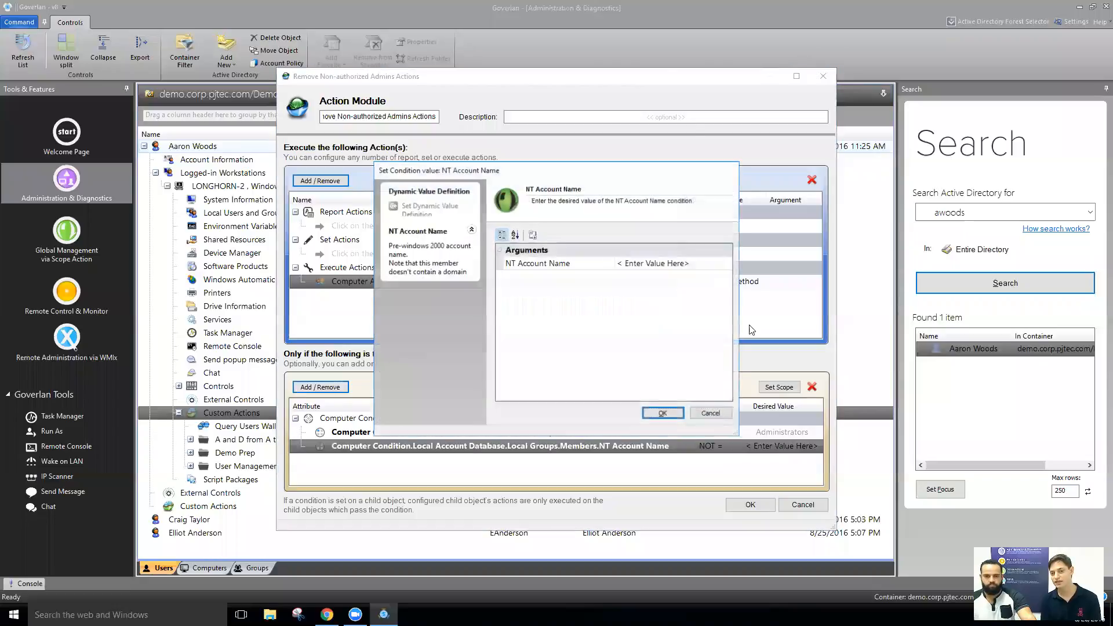
click(696, 264)
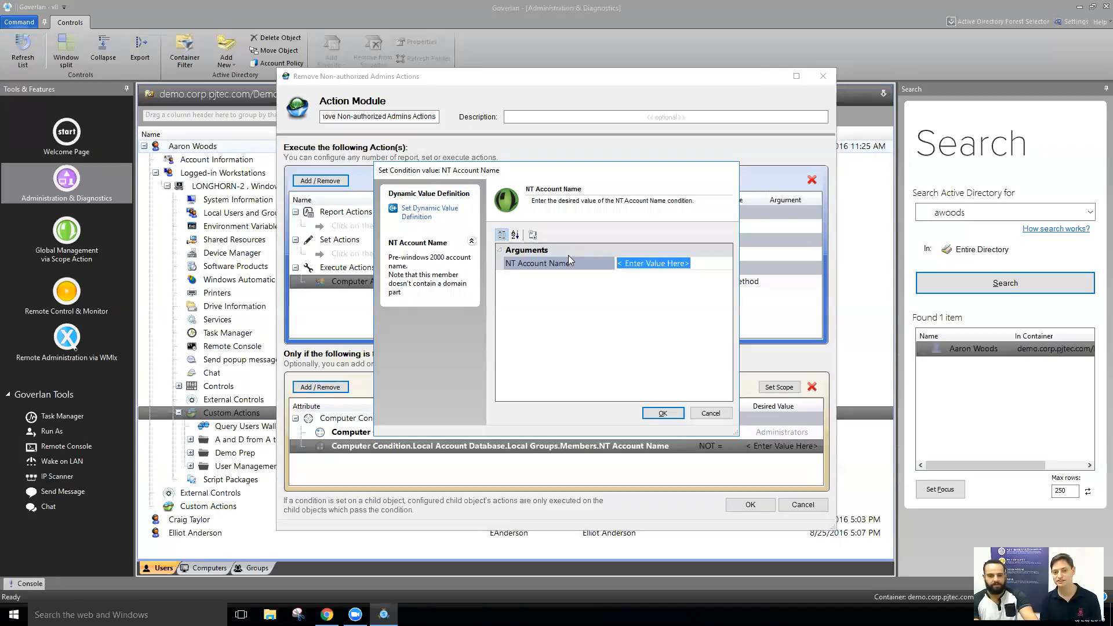
text(Domain Admins)
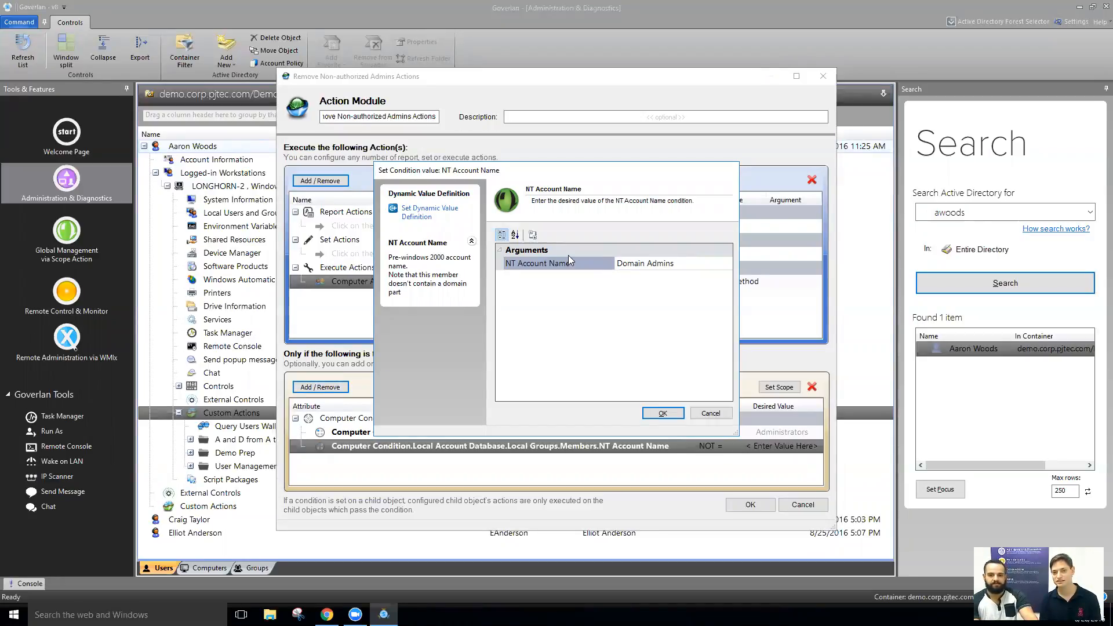
click(661, 413)
- Save the action module and the Remove Non-authorized Admins custom action, and close the configuration objects
click(750, 504)
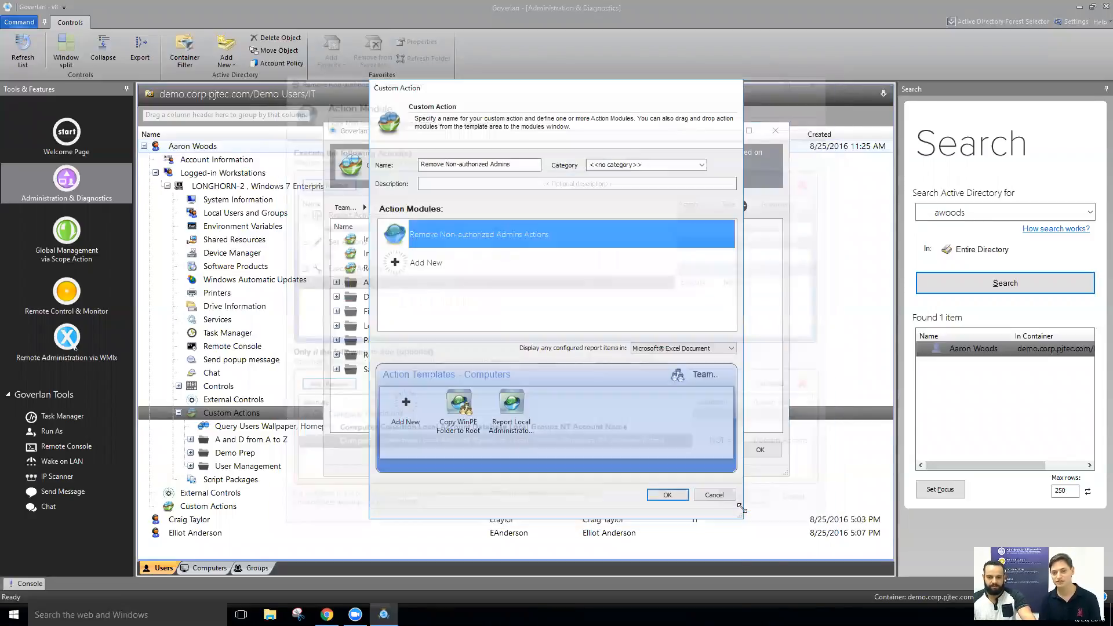
click(668, 496)
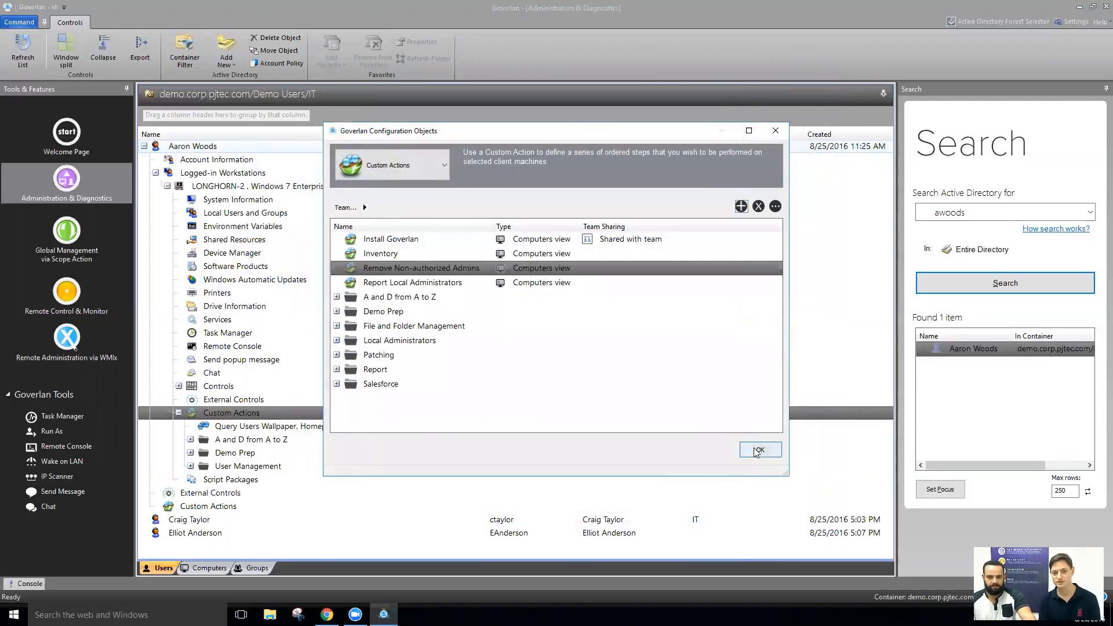
click(770, 451)
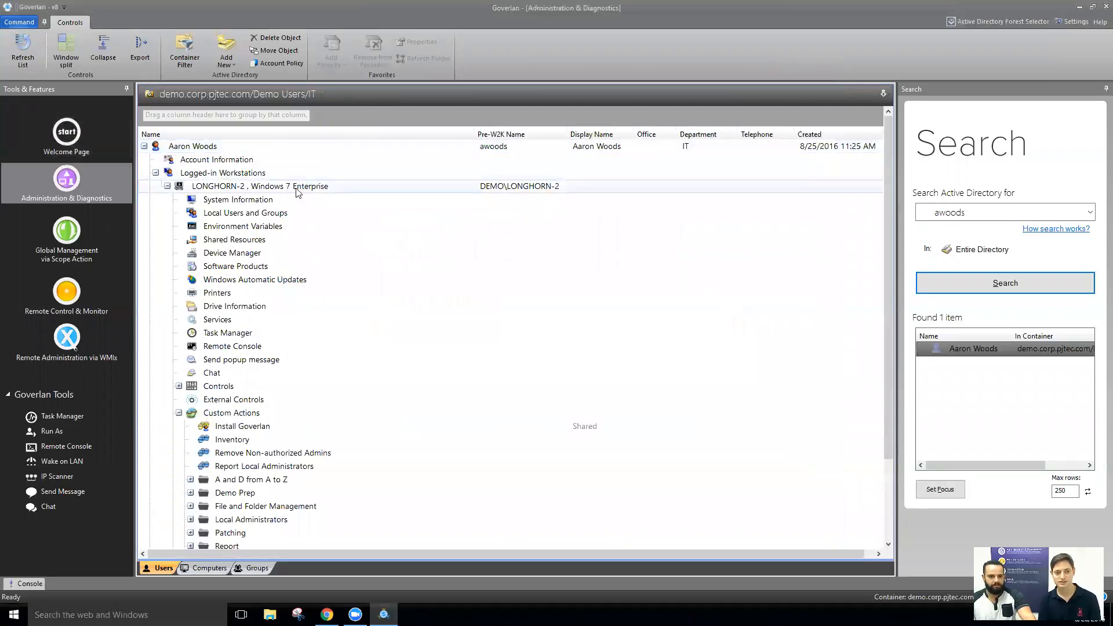
- Run Report Local Administrators on LONGHORN-2 and examine the reported NT account names for groups that must keep admin rights
double_click(272, 468)
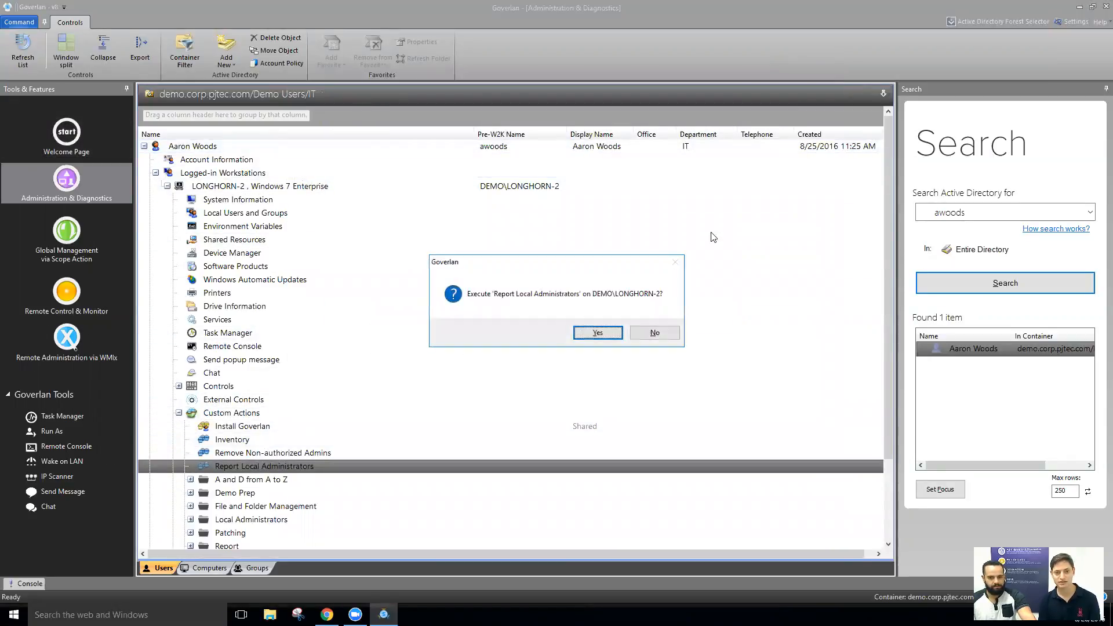
click(614, 334)
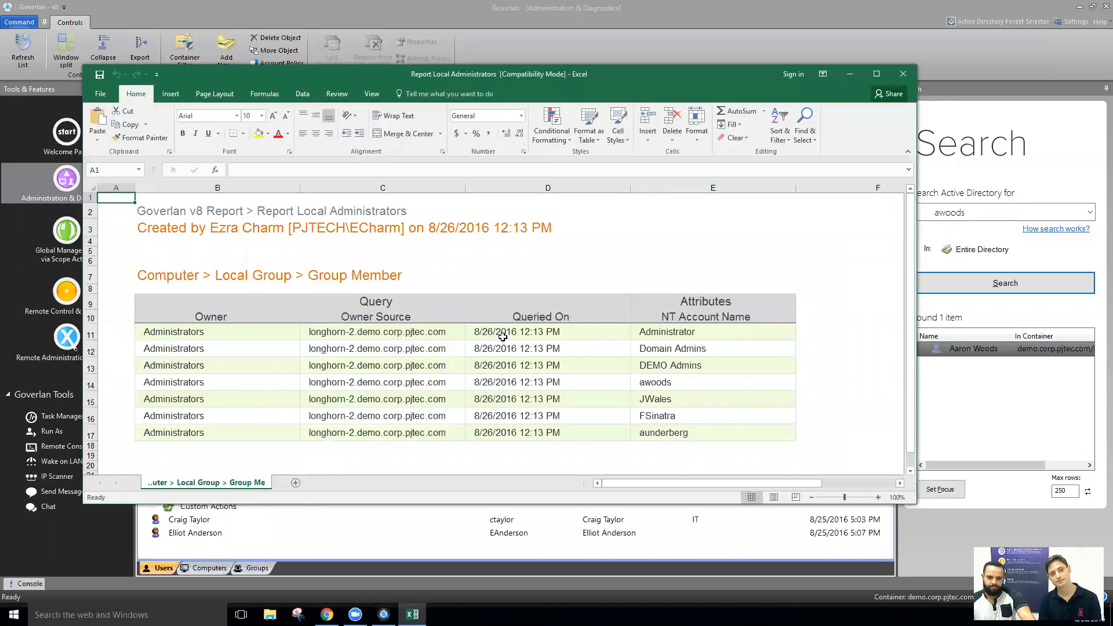
click(707, 350)
click(710, 368)
double_click(709, 368)
drag(709, 366, 636, 367)
click(849, 74)
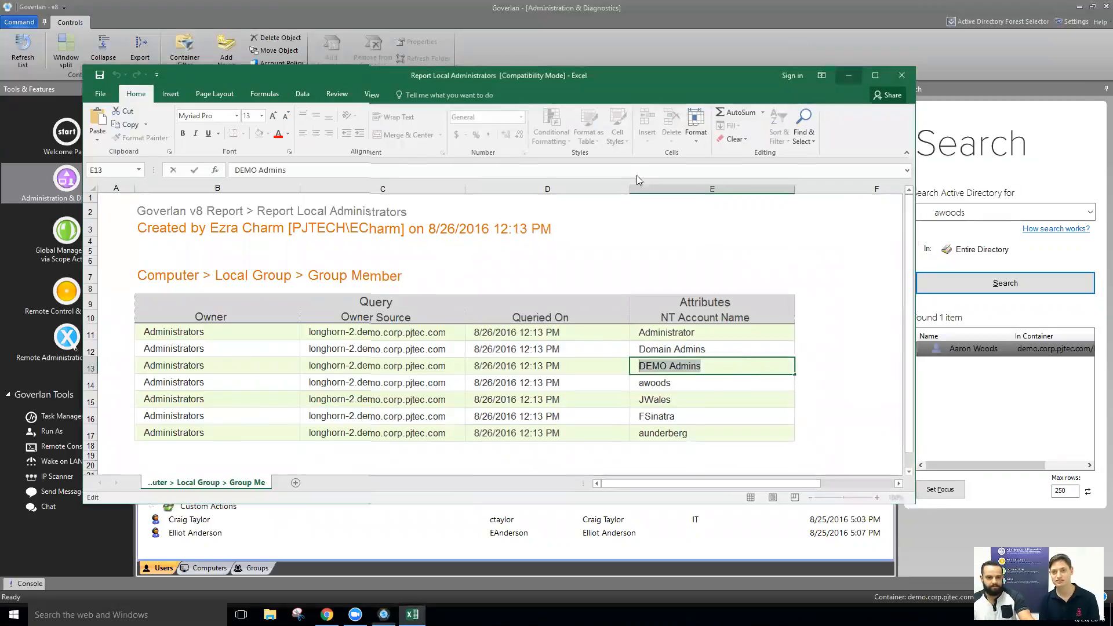
- Reopen the action module of the Remove Non-authorized Admins custom action for editing
click(243, 413)
double_click(243, 414)
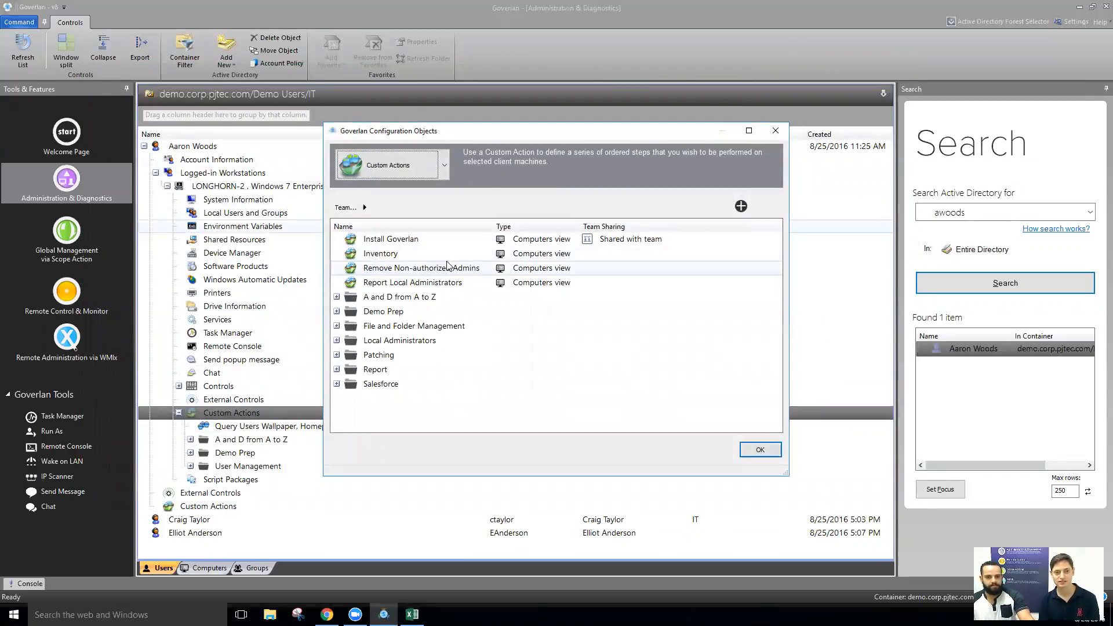
double_click(417, 268)
double_click(423, 244)
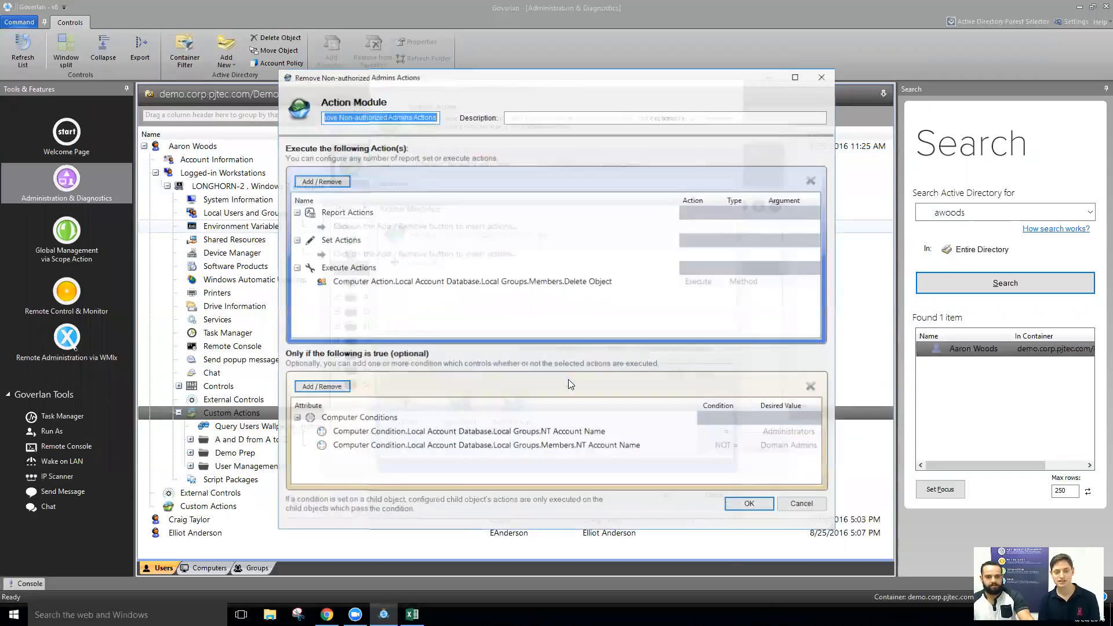
click(322, 388)
mouse_move(399, 395)
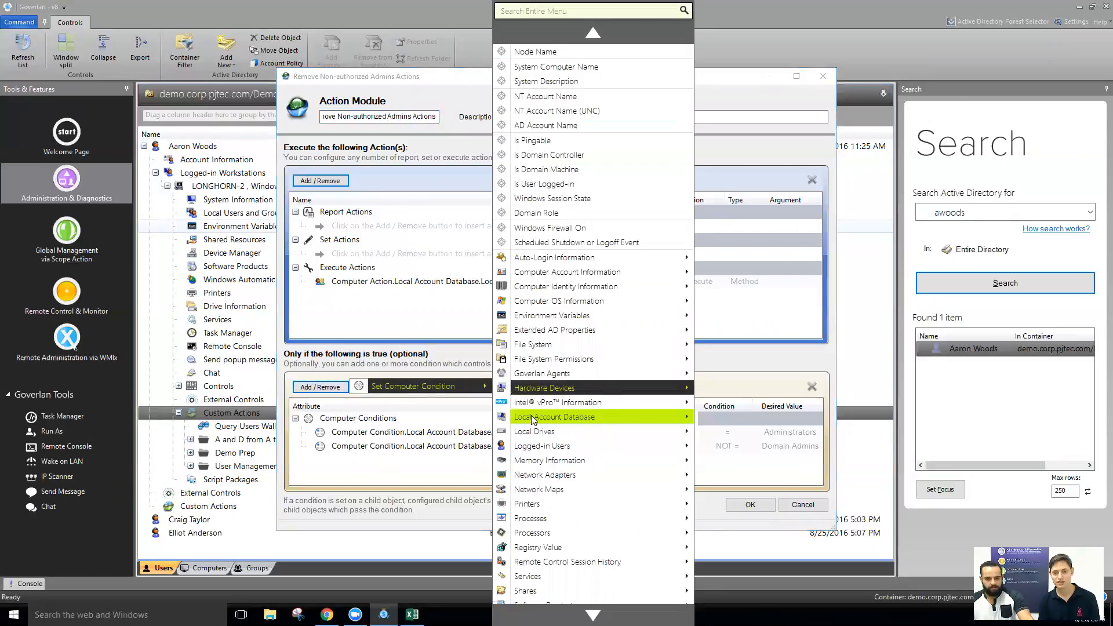
mouse_move(557, 417)
mouse_move(740, 417)
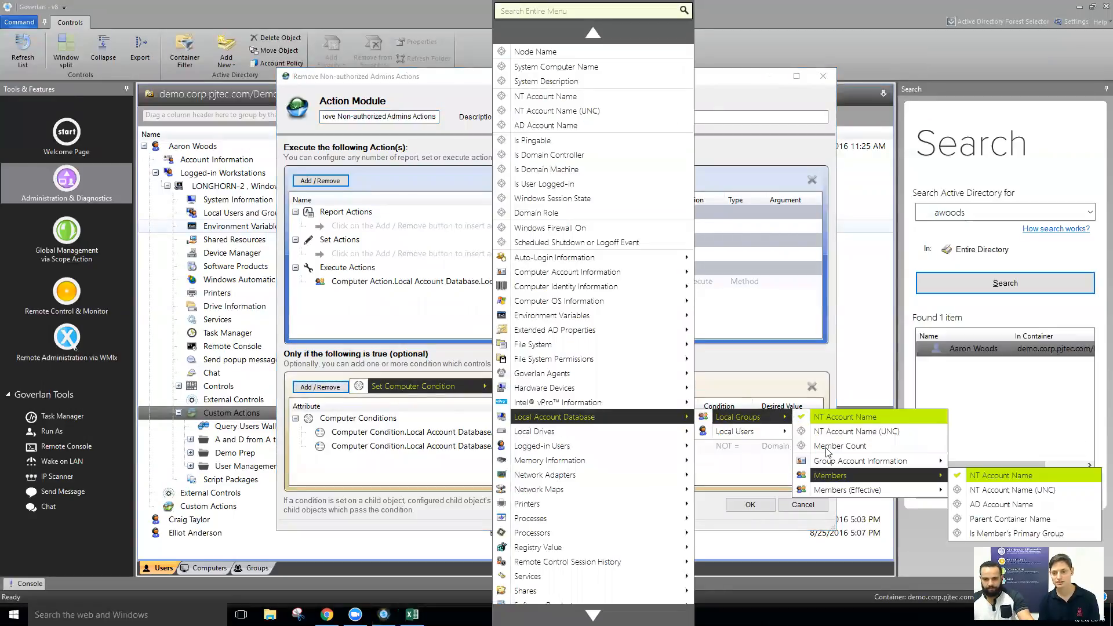
click(844, 419)
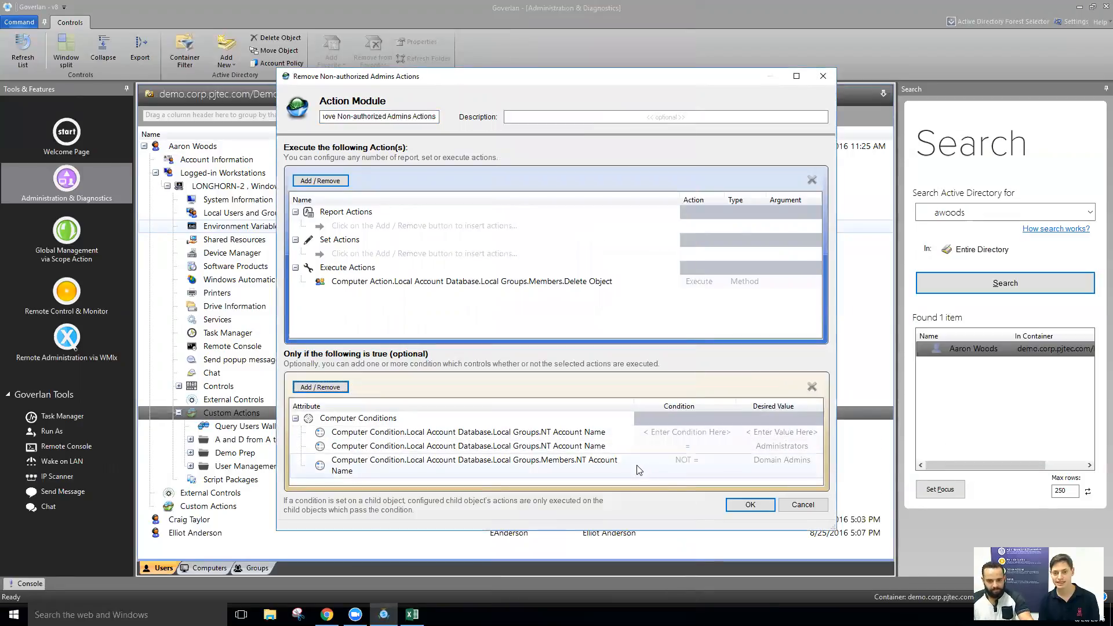
click(627, 448)
click(726, 434)
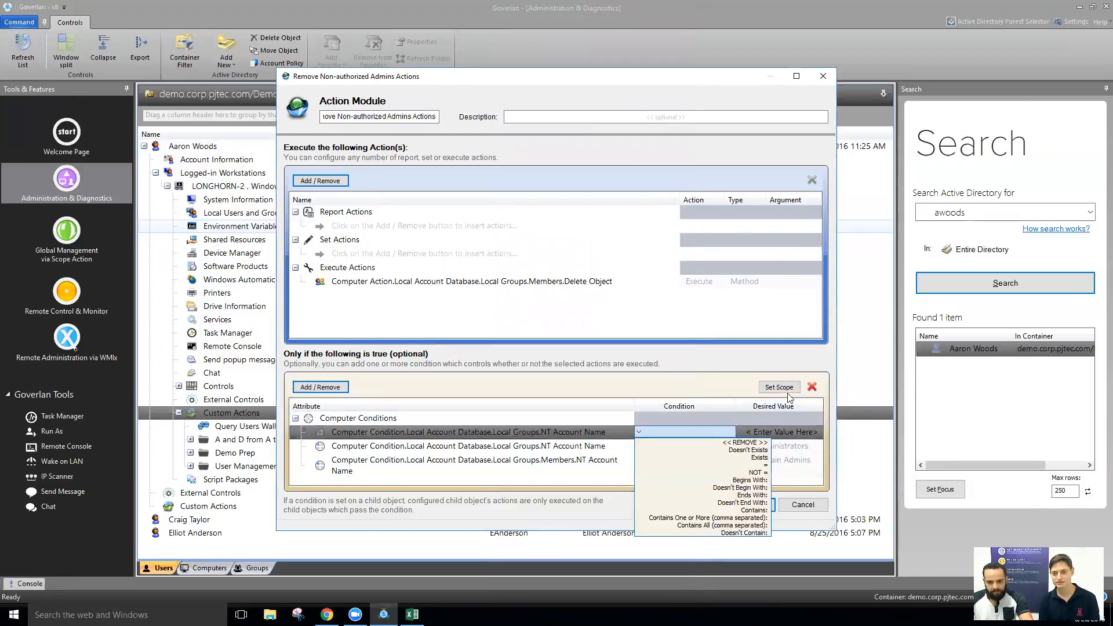
click(811, 388)
click(812, 387)
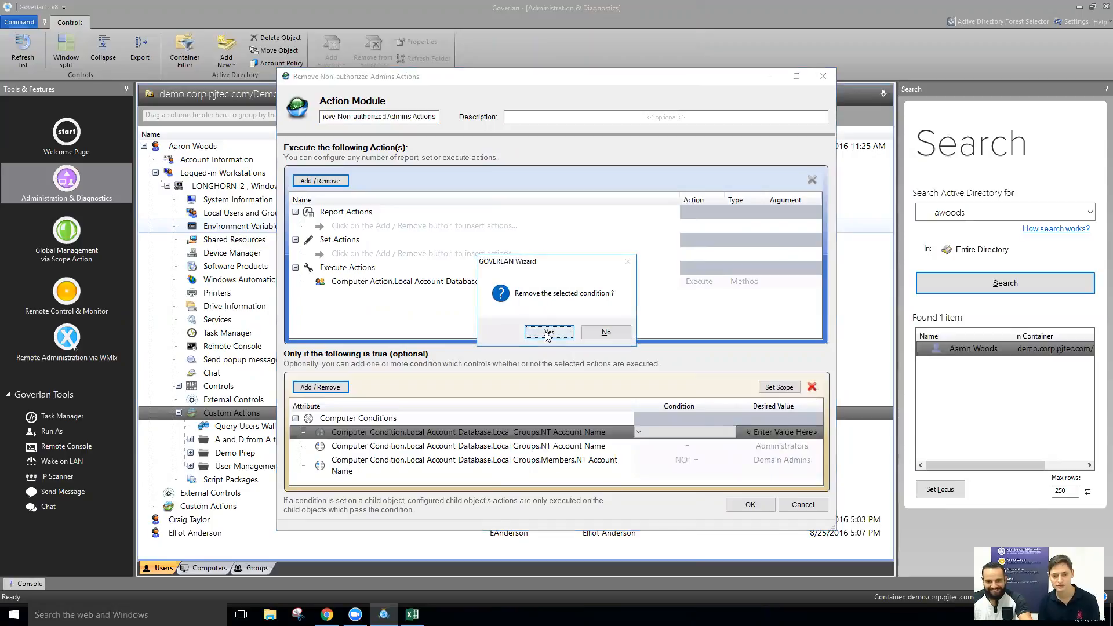
click(548, 332)
- Add two more computer conditions on Local Account Database > Local Groups > Members > NT Account Name to the removal module
click(616, 450)
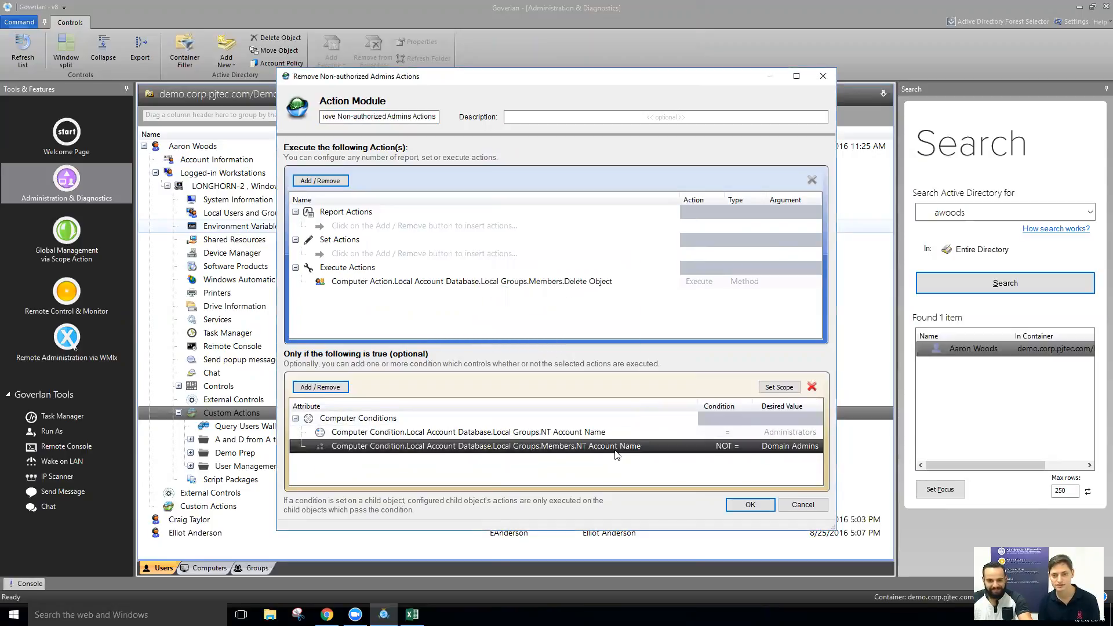
click(320, 388)
mouse_move(413, 386)
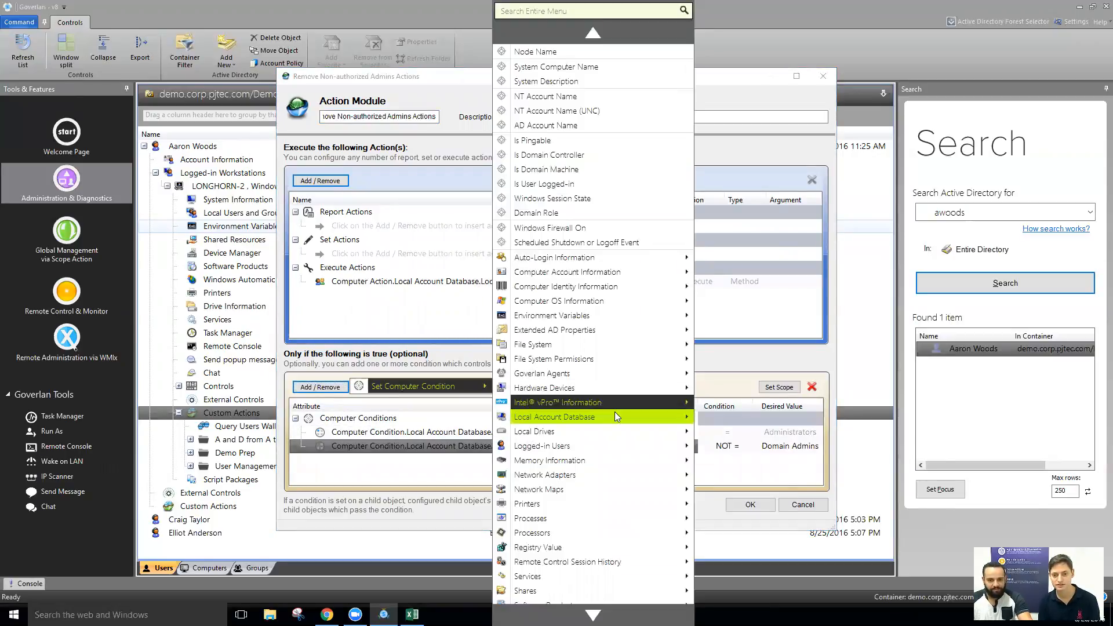
mouse_move(615, 417)
mouse_move(754, 419)
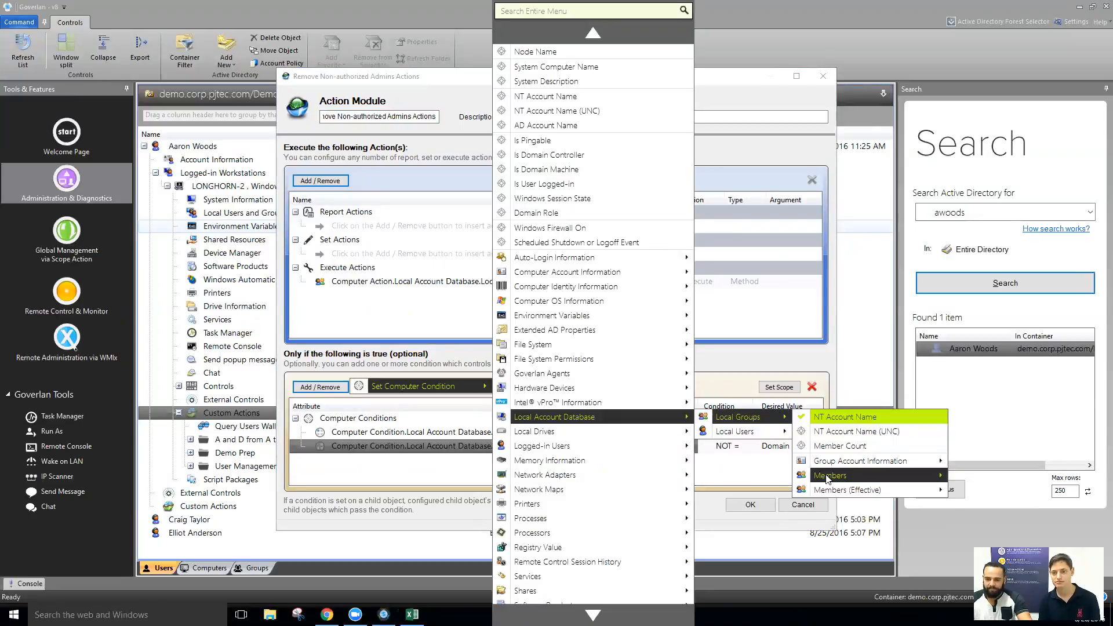
mouse_move(828, 479)
click(981, 479)
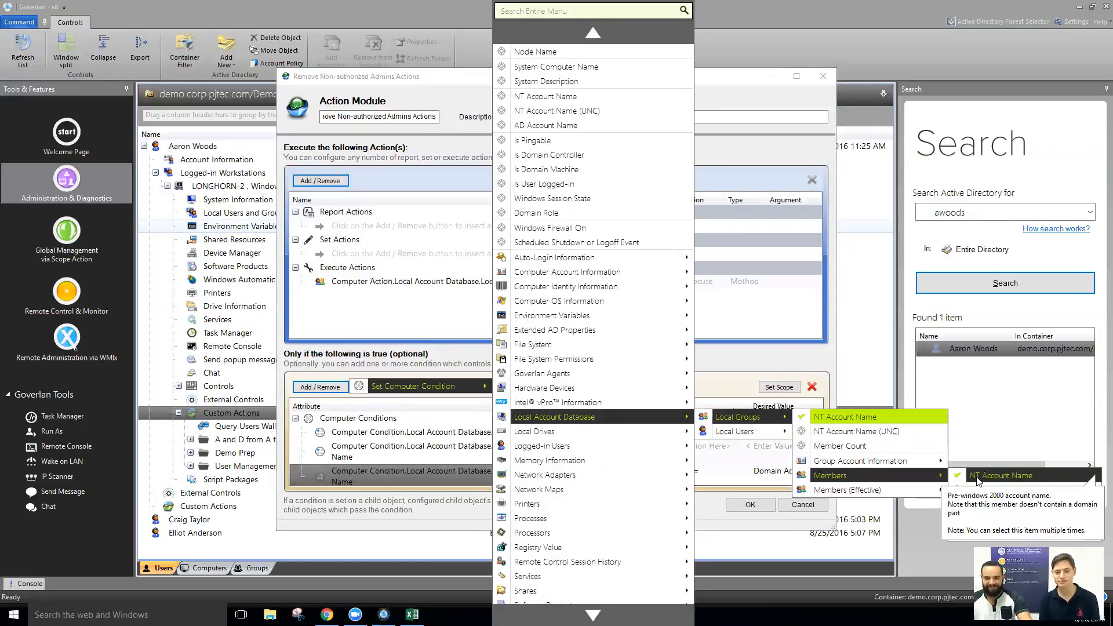
click(731, 336)
- Set the first new members' NT Account Name condition to NOT = DEMO Admins
click(695, 446)
click(694, 444)
click(713, 487)
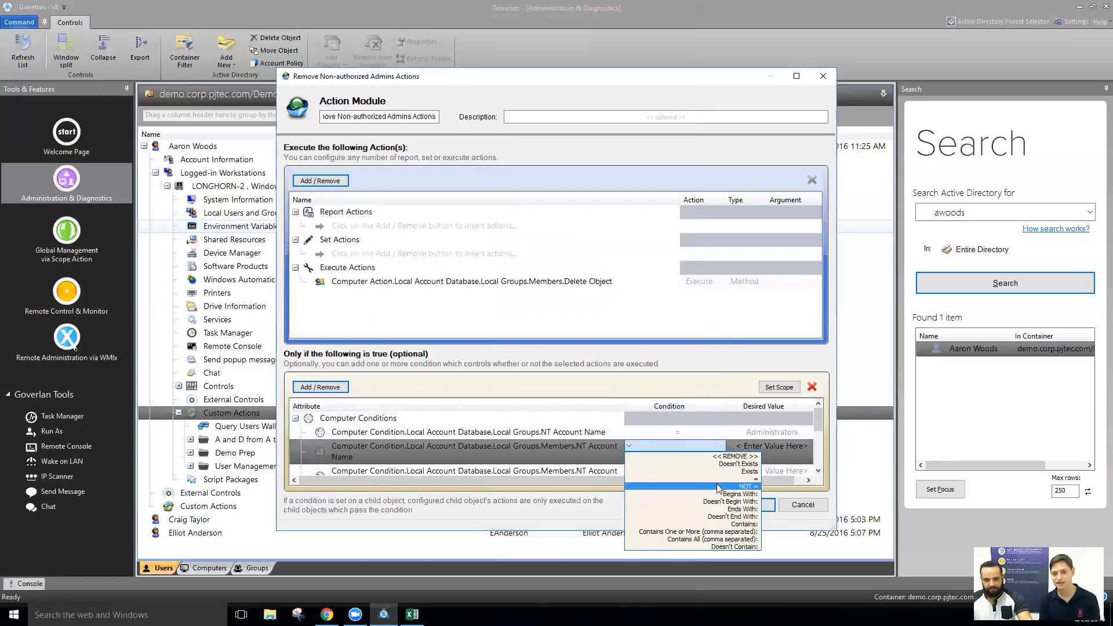
click(775, 444)
click(690, 265)
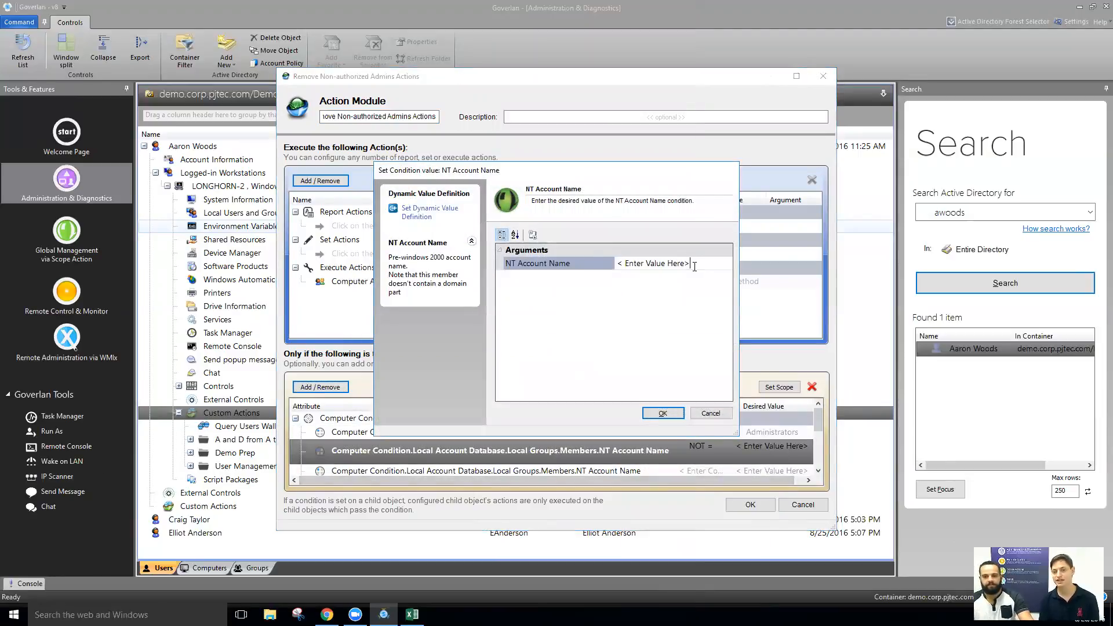
text(DEMO Admins)
click(663, 413)
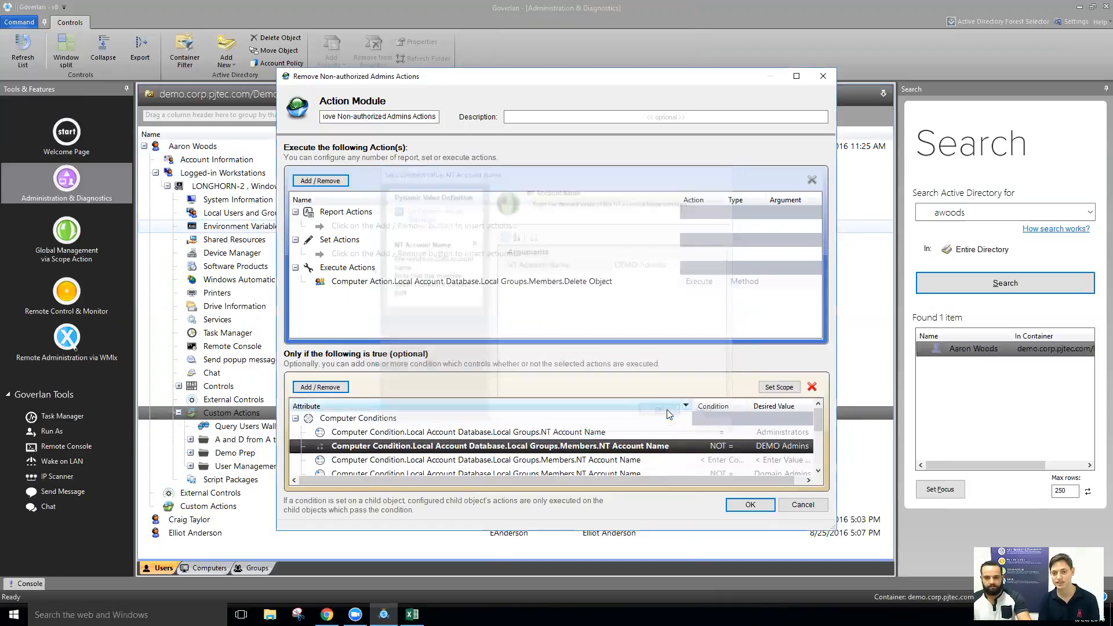
- Set the second new members' NT Account Name condition to NOT = Administrator
click(721, 460)
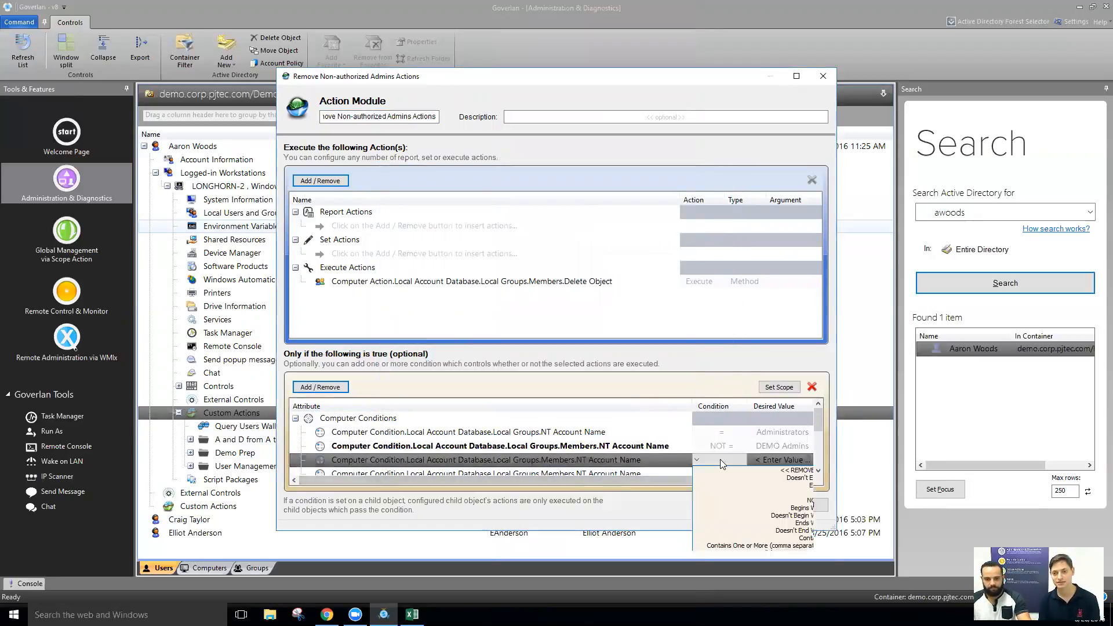
click(751, 497)
click(780, 460)
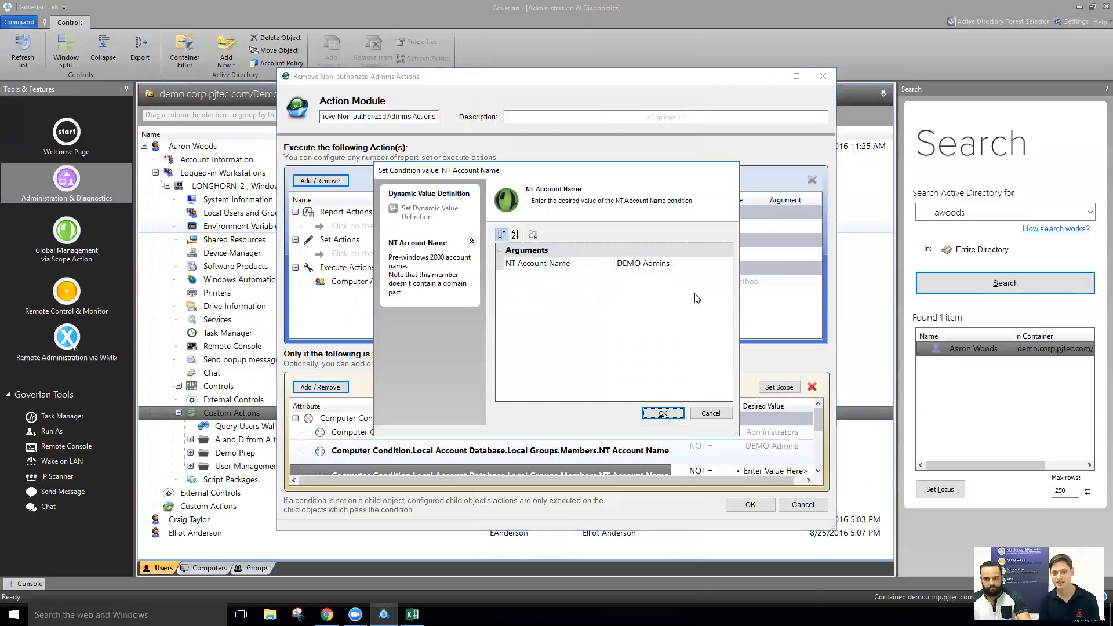
click(711, 413)
click(771, 463)
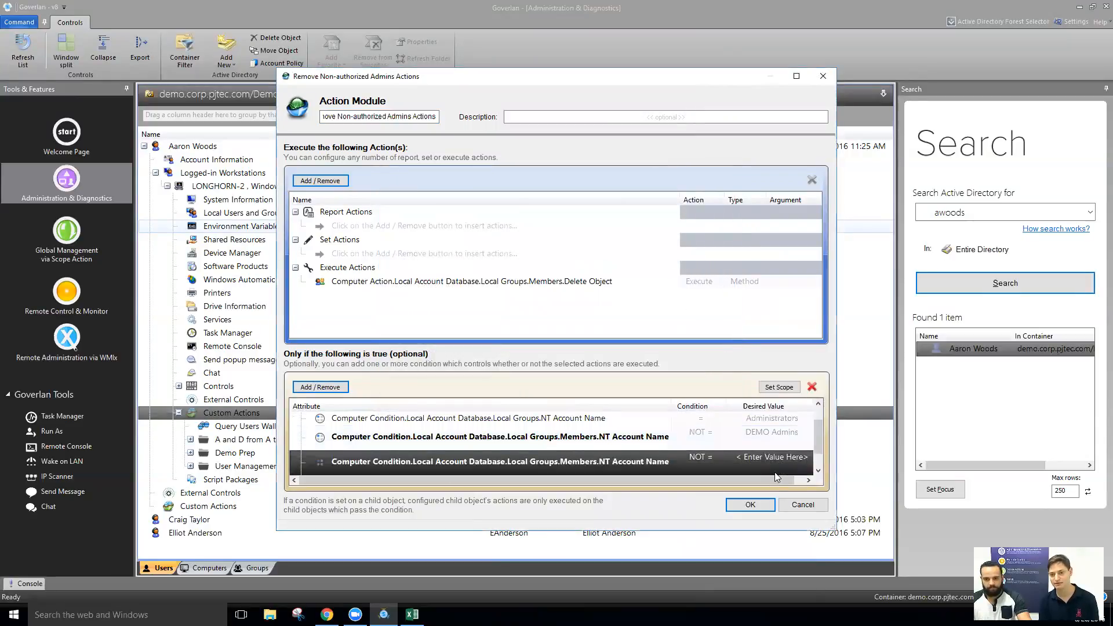
click(702, 265)
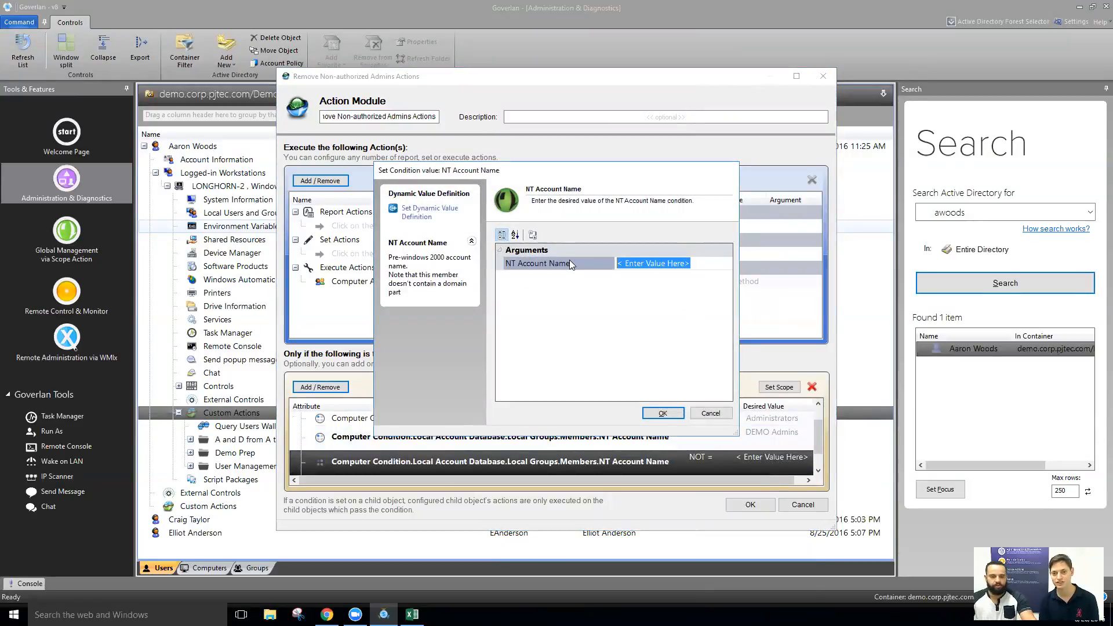
text(Administrator)
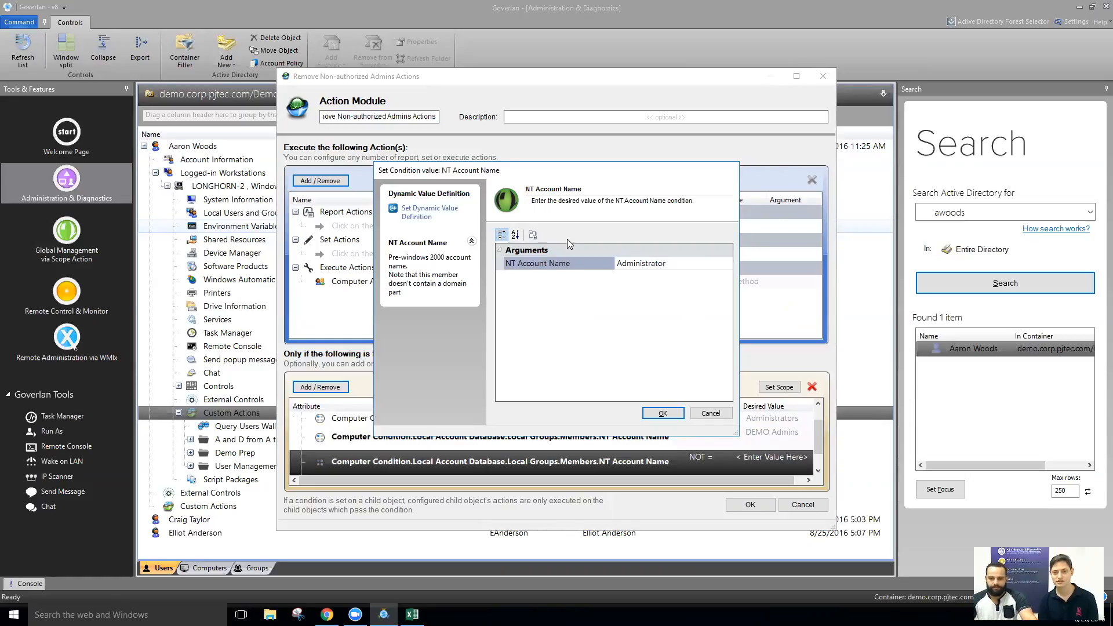
click(667, 413)
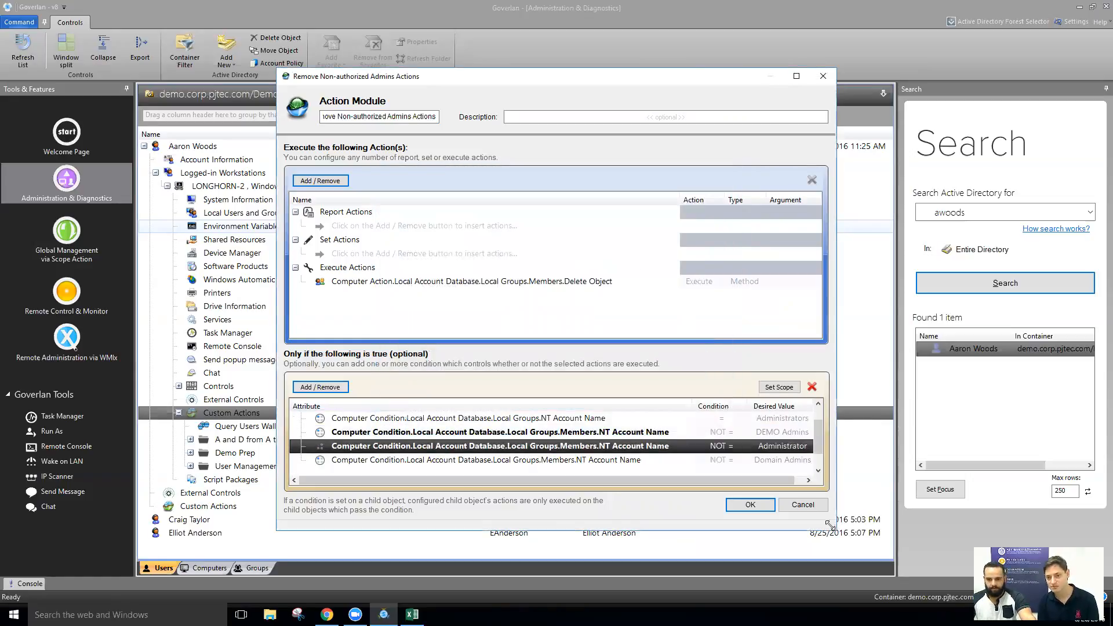
- Enlarge and reposition the action module window and review the Delete Object action and its group and member account name conditions
drag(831, 521, 908, 567)
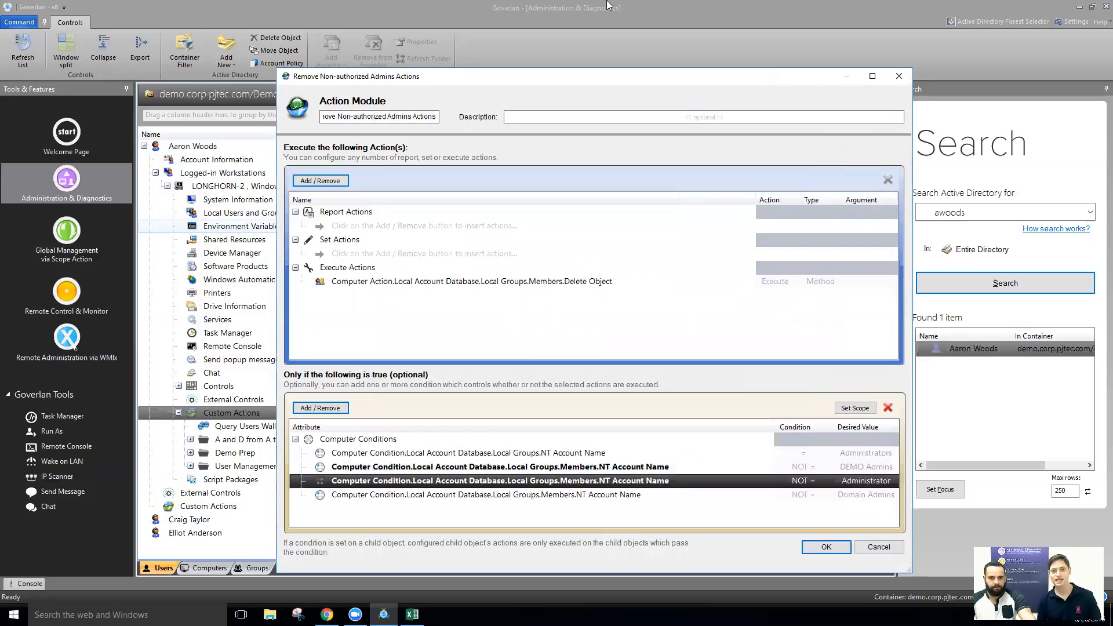
drag(457, 78, 373, 43)
click(491, 235)
click(493, 248)
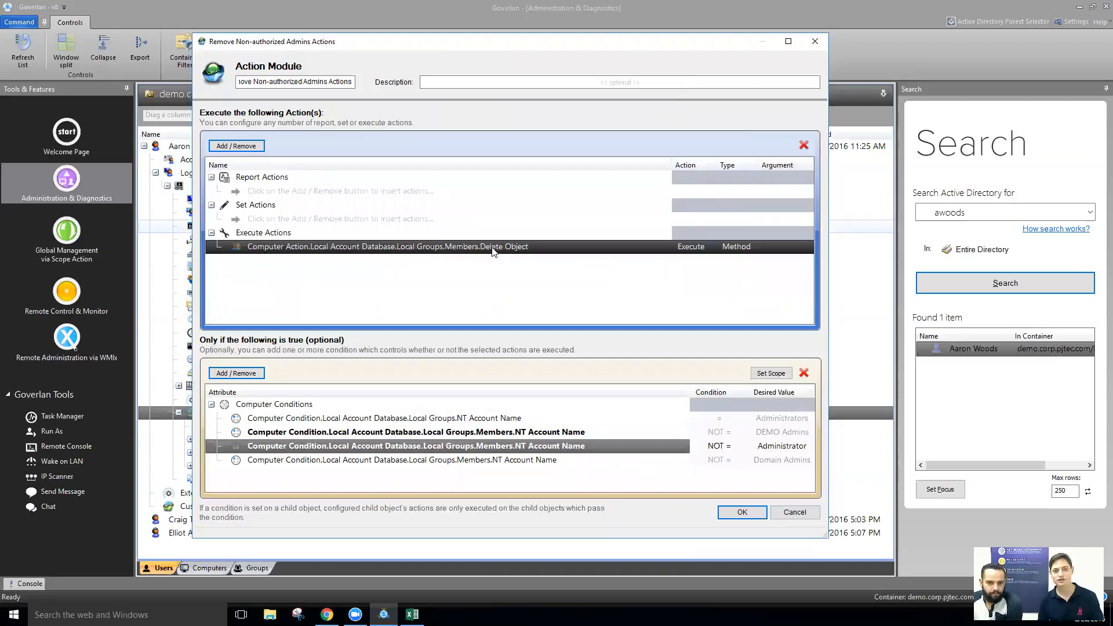
click(425, 418)
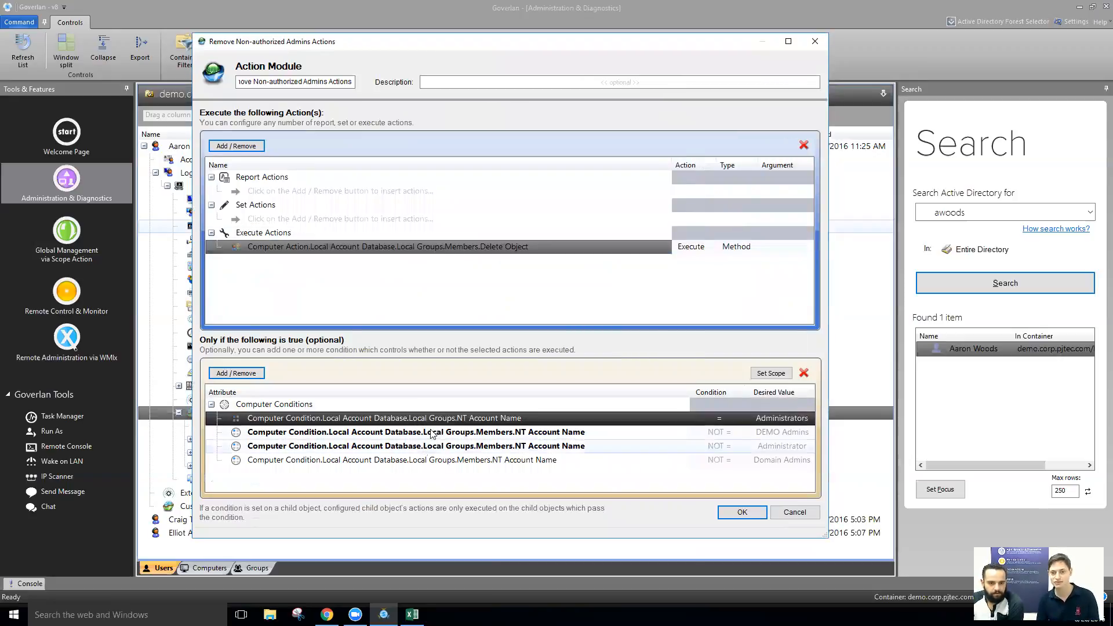
click(433, 462)
click(439, 434)
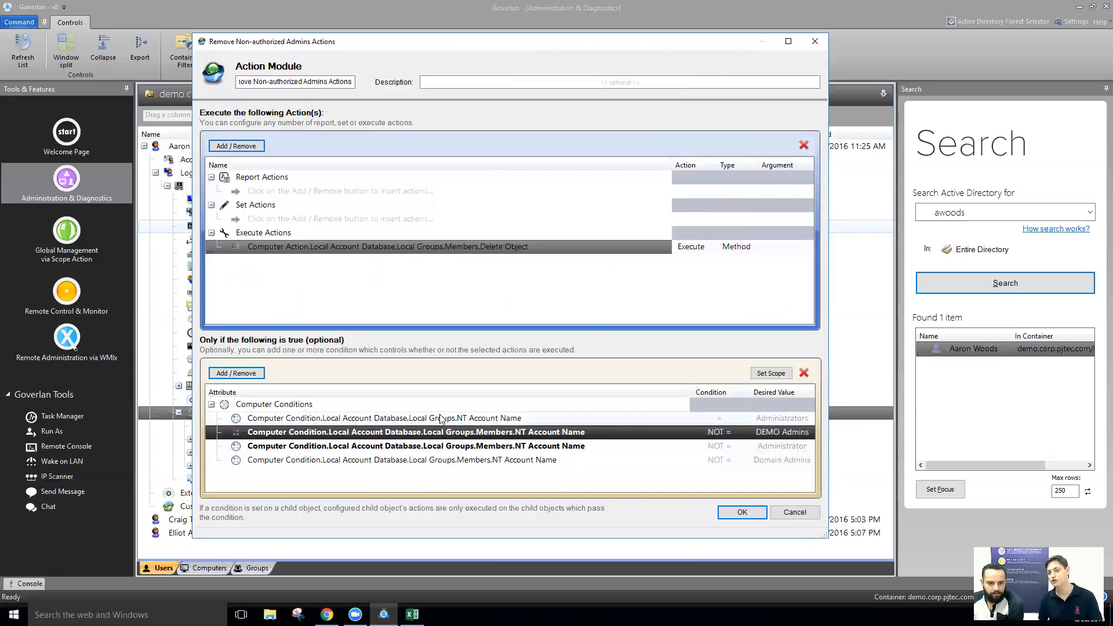
click(439, 414)
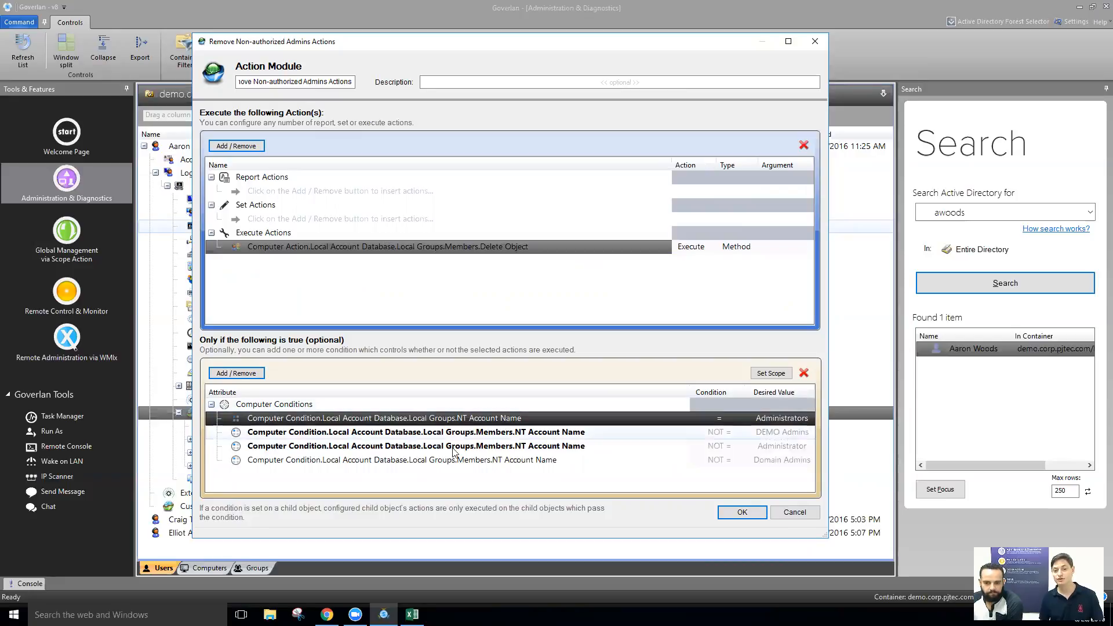
- Save the updated Remove Non-authorized Admins custom action and run it on LONGHORN-2
click(732, 513)
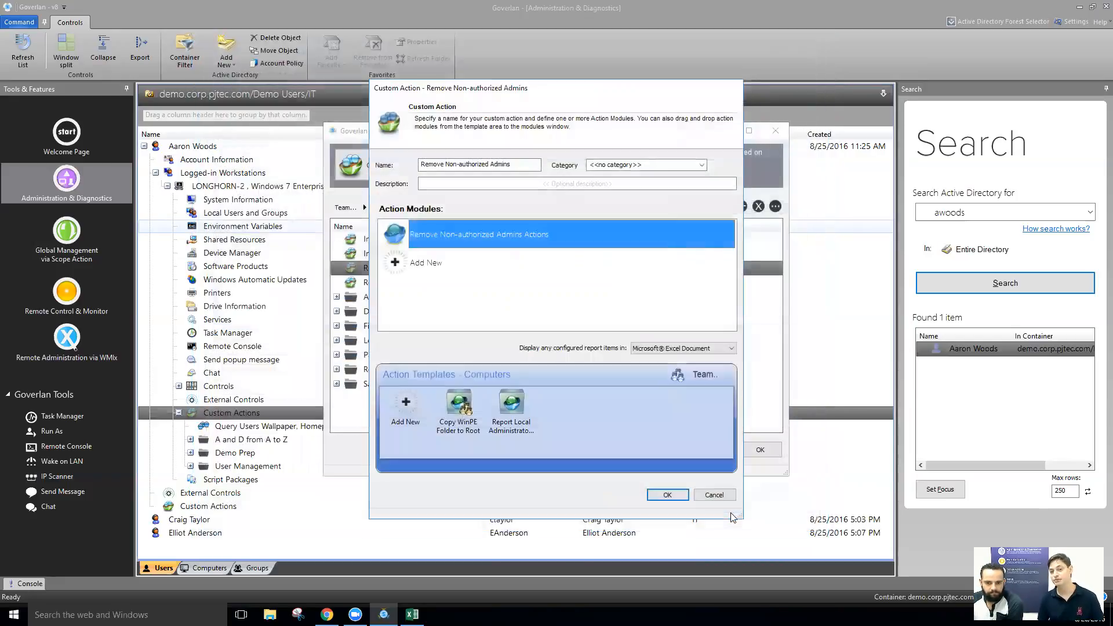
click(667, 494)
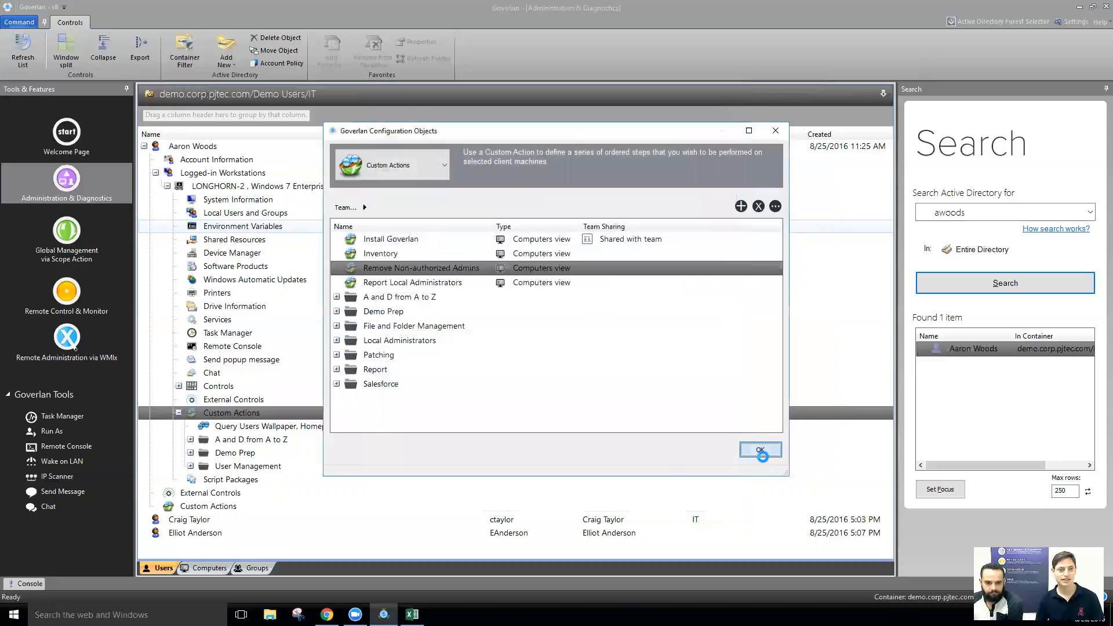
click(760, 451)
double_click(248, 453)
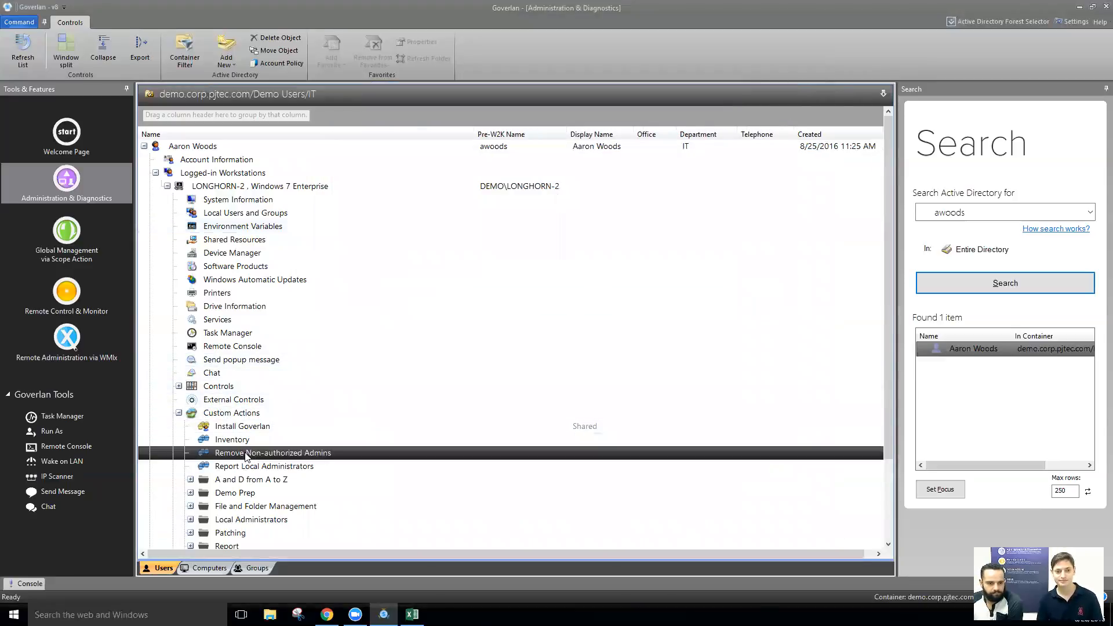
click(606, 333)
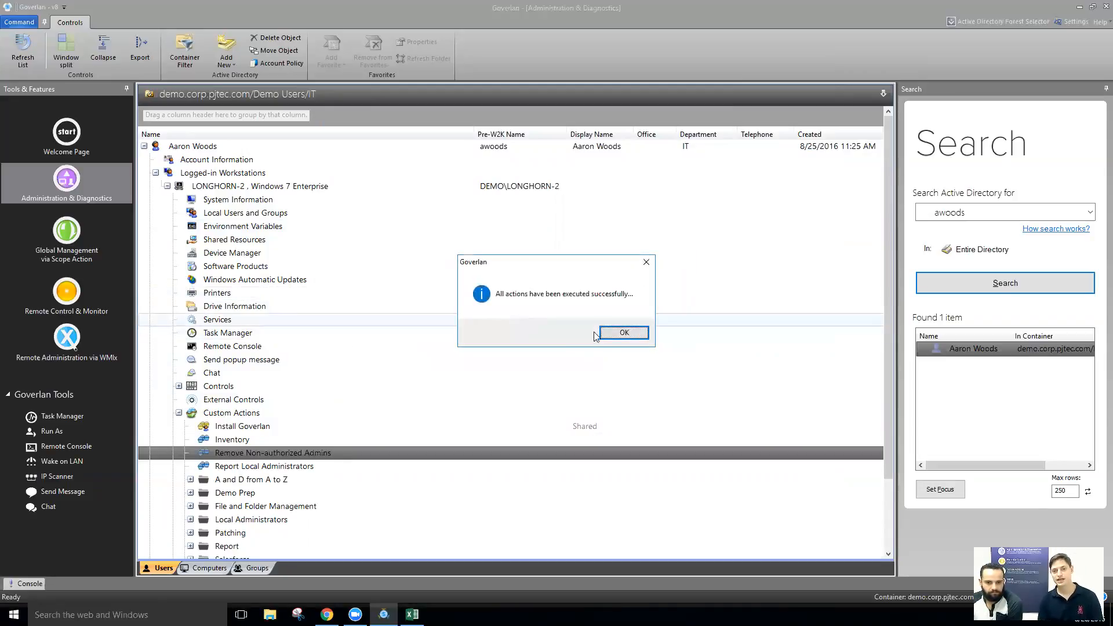
click(623, 334)
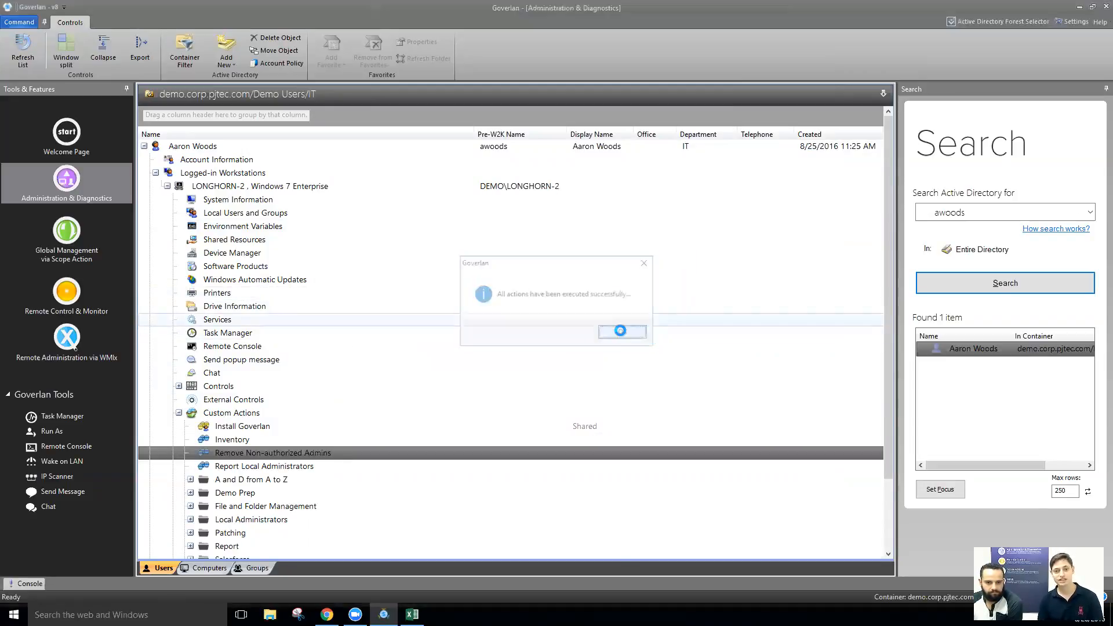
- Show LONGHORN-2 in the computers view and try to run the Report Local Administrators custom action on it
right_click(255, 186)
click(290, 594)
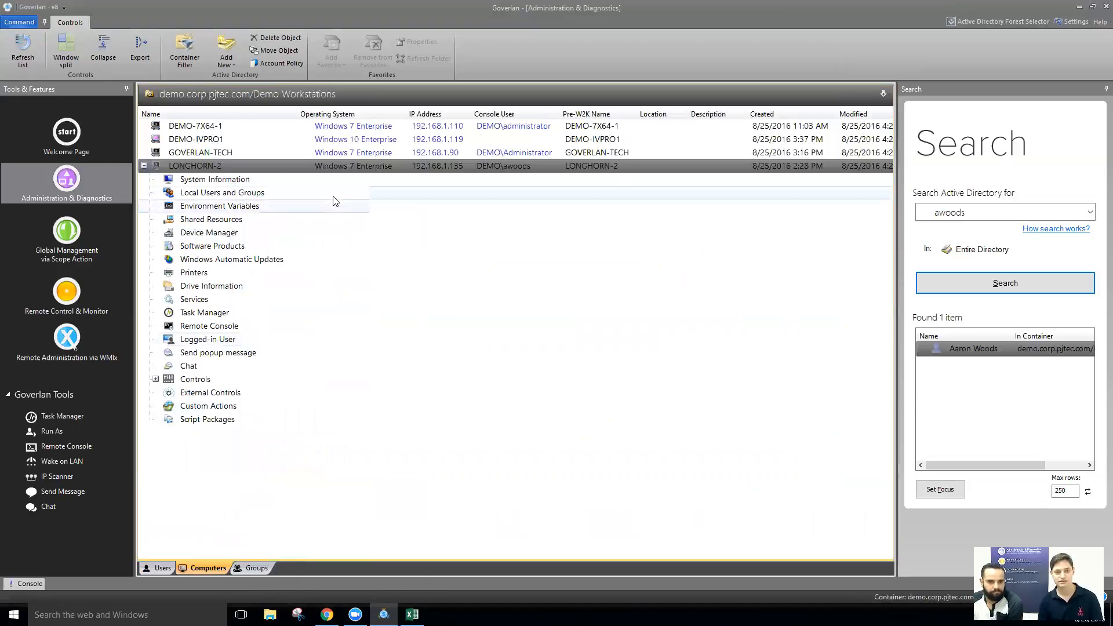
double_click(207, 406)
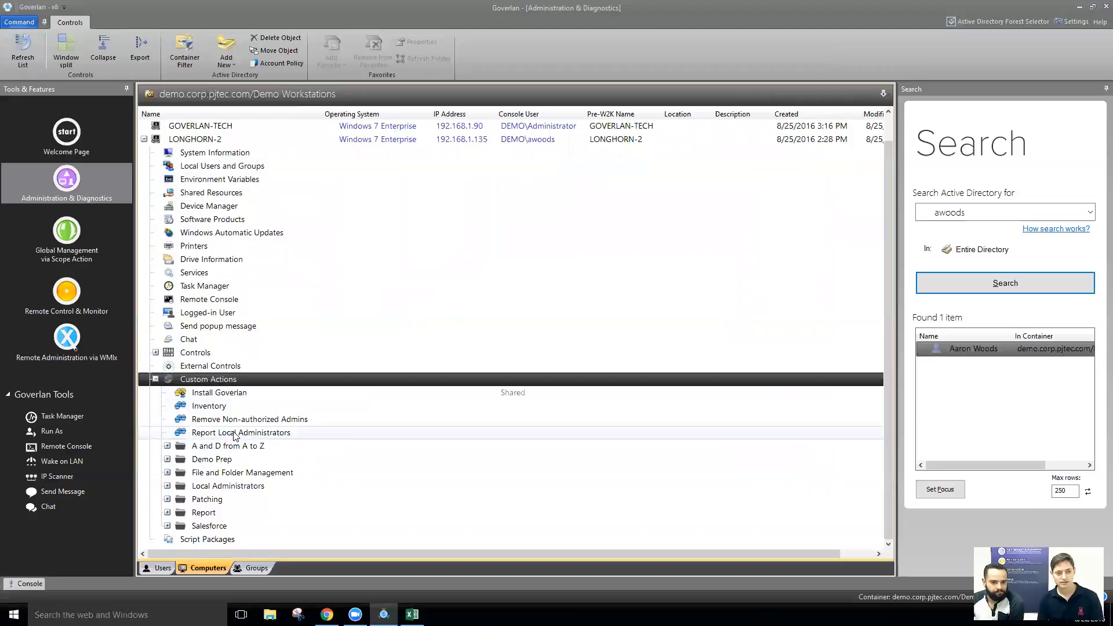
double_click(249, 434)
click(594, 336)
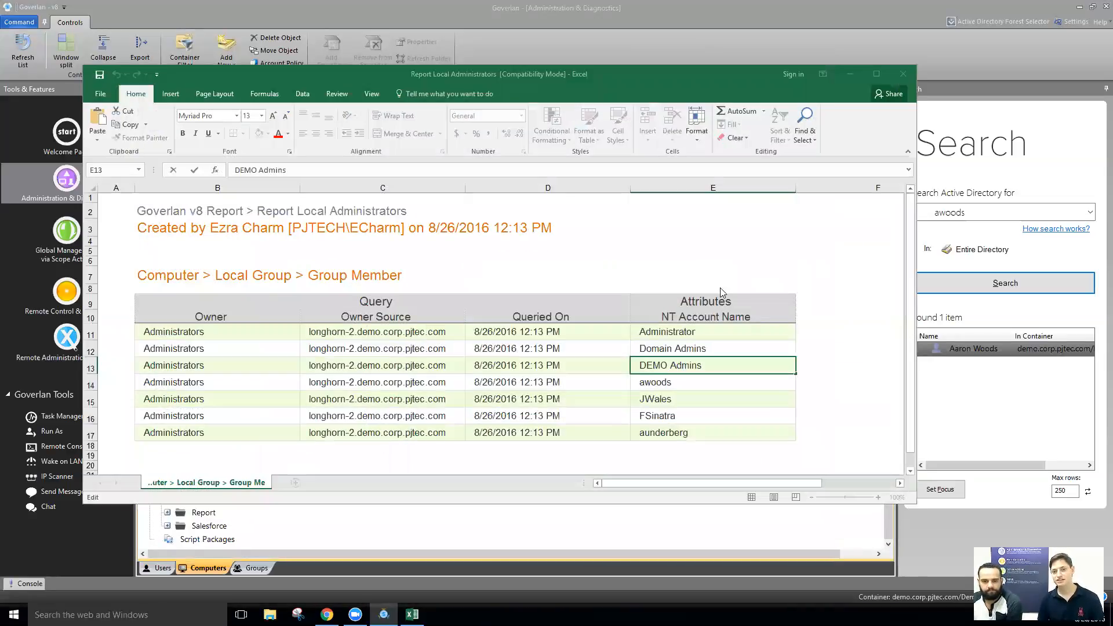
- Close the old Excel report without saving and rerun Report Local Administrators on LONGHORN-2
click(904, 75)
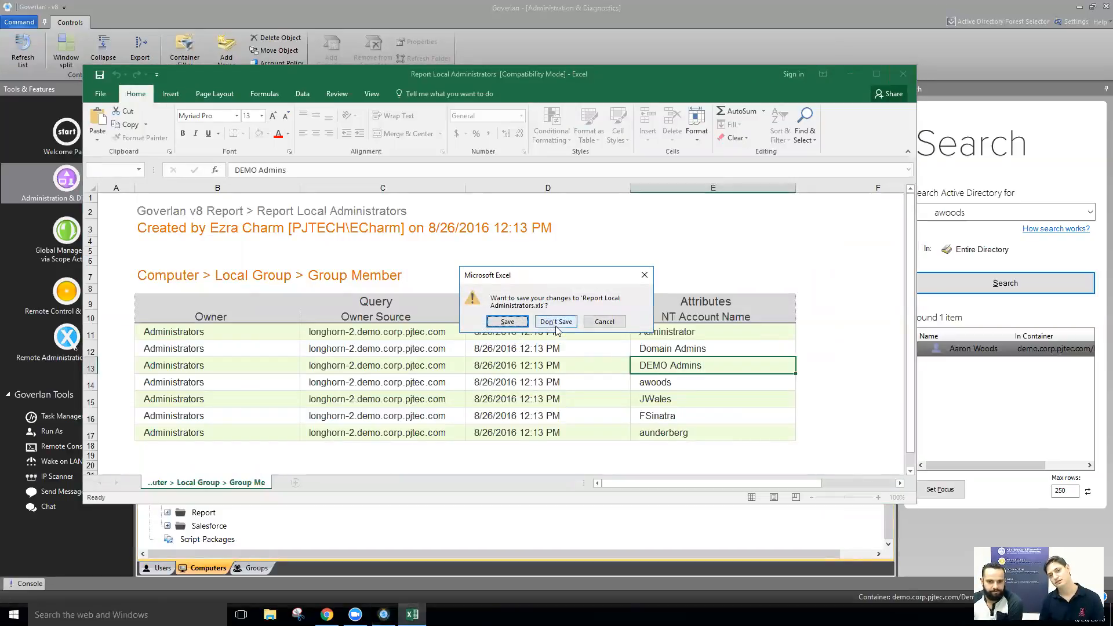
click(557, 330)
click(212, 434)
double_click(213, 434)
click(602, 333)
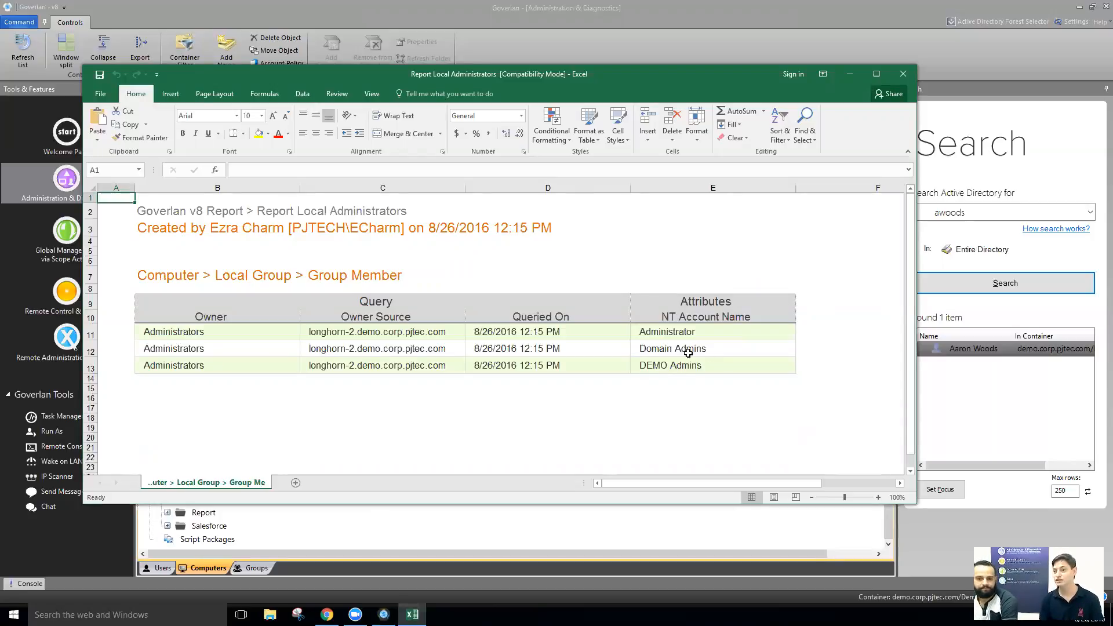
- Examine the owner and NT account name entries in the new Report Local Administrators workbook, and close it
click(713, 336)
click(704, 367)
click(711, 347)
click(709, 333)
click(137, 336)
click(168, 354)
click(167, 360)
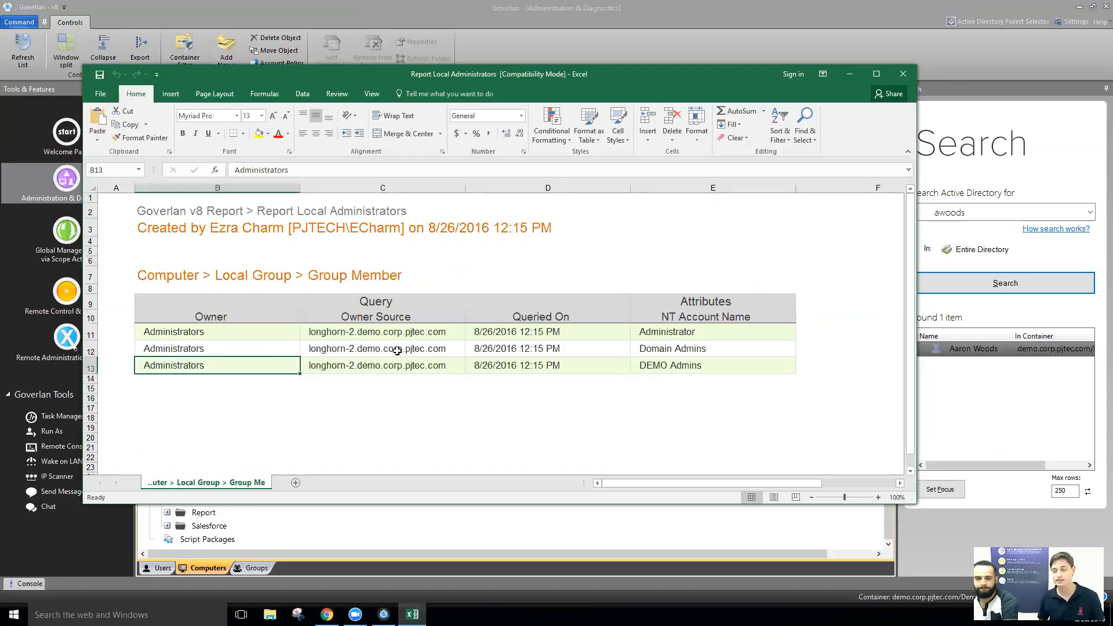
click(661, 331)
click(670, 360)
click(672, 350)
click(674, 336)
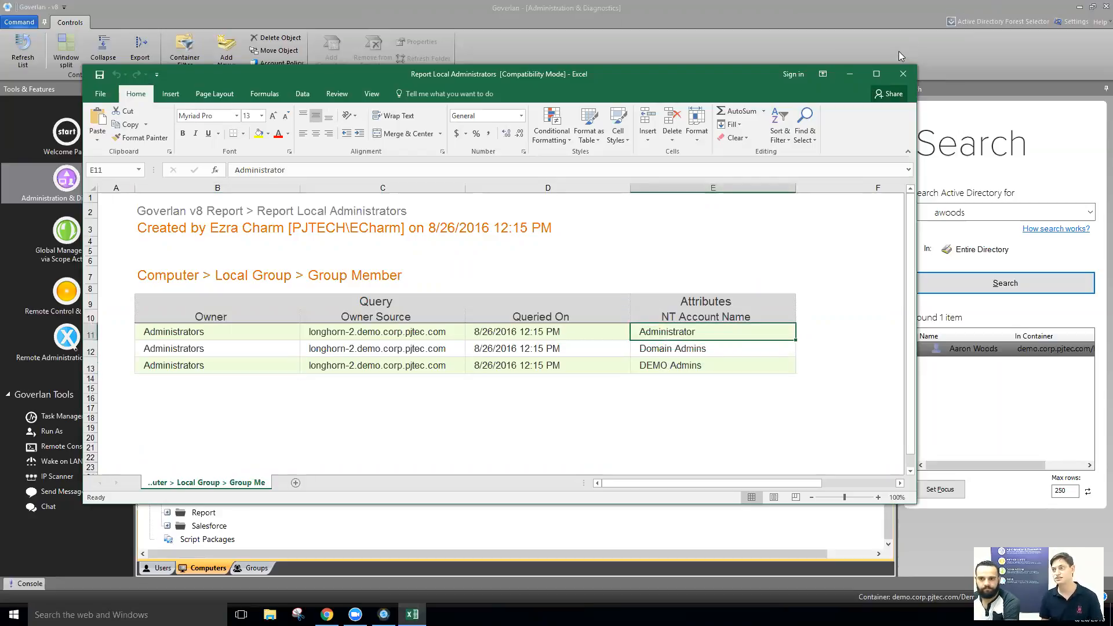
click(901, 70)
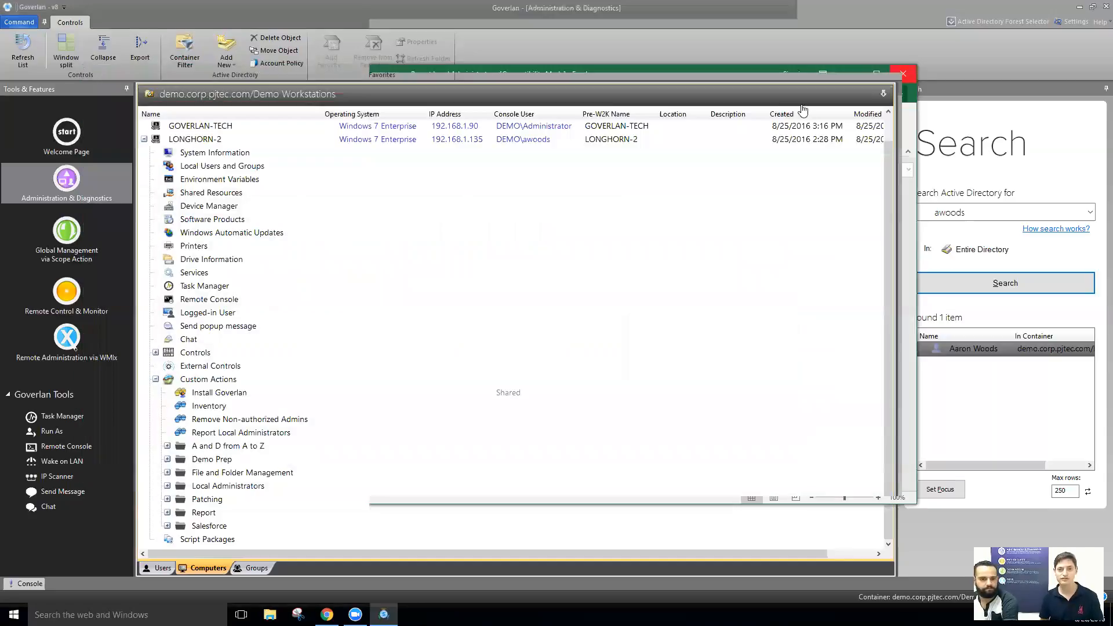
- Open the Remove Non-authorized Admins custom action, examine the available computer action templates, and close it
right_click(271, 421)
click(316, 447)
drag(471, 234, 577, 457)
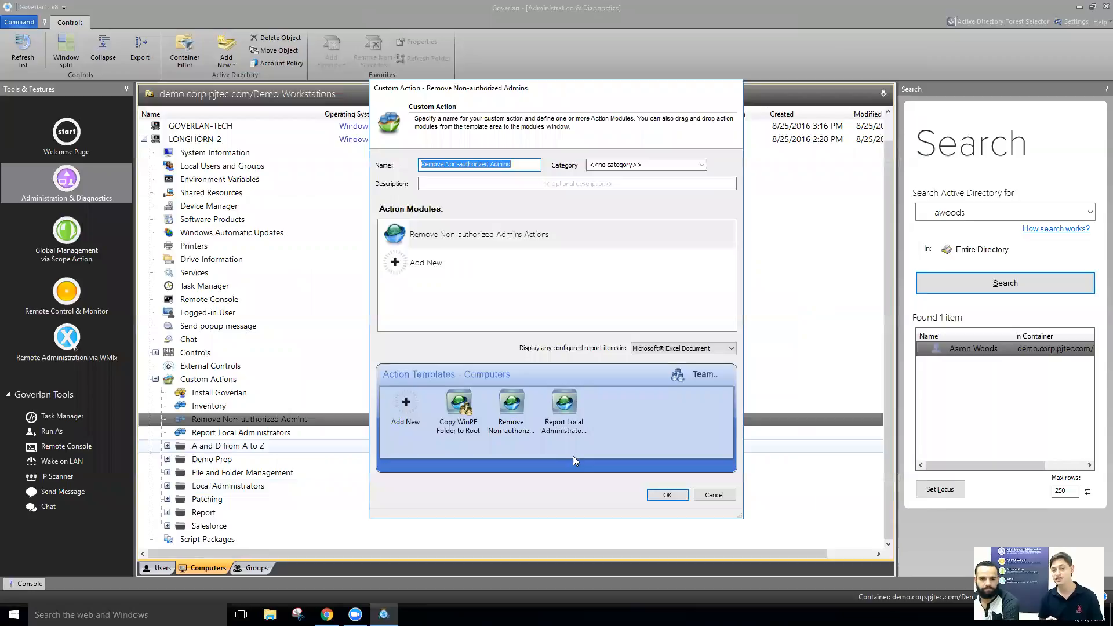
click(572, 441)
click(513, 432)
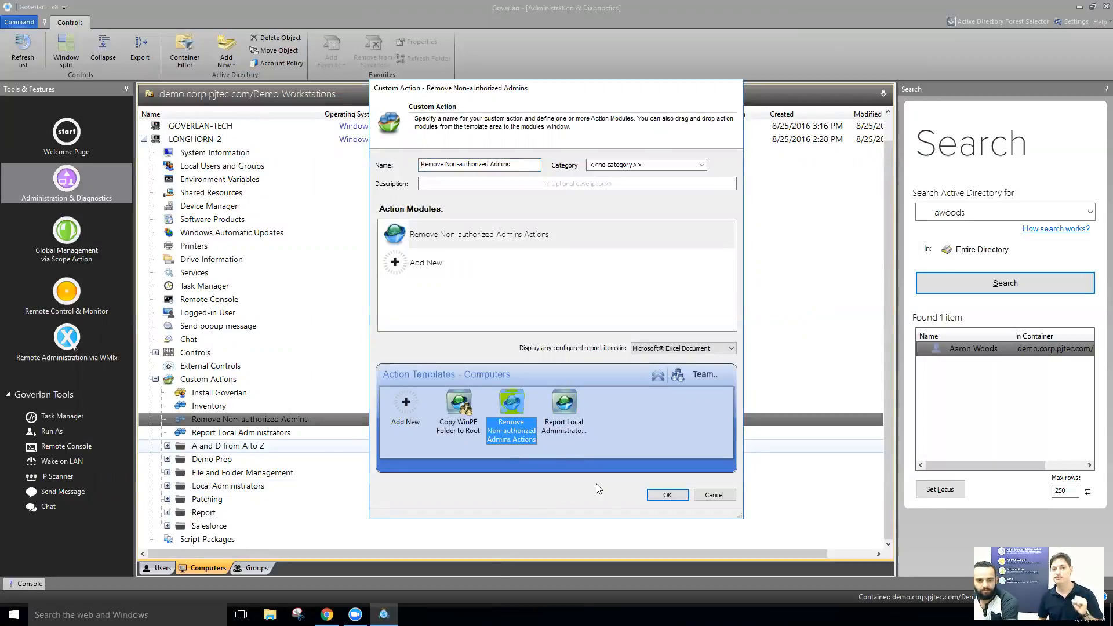
click(682, 498)
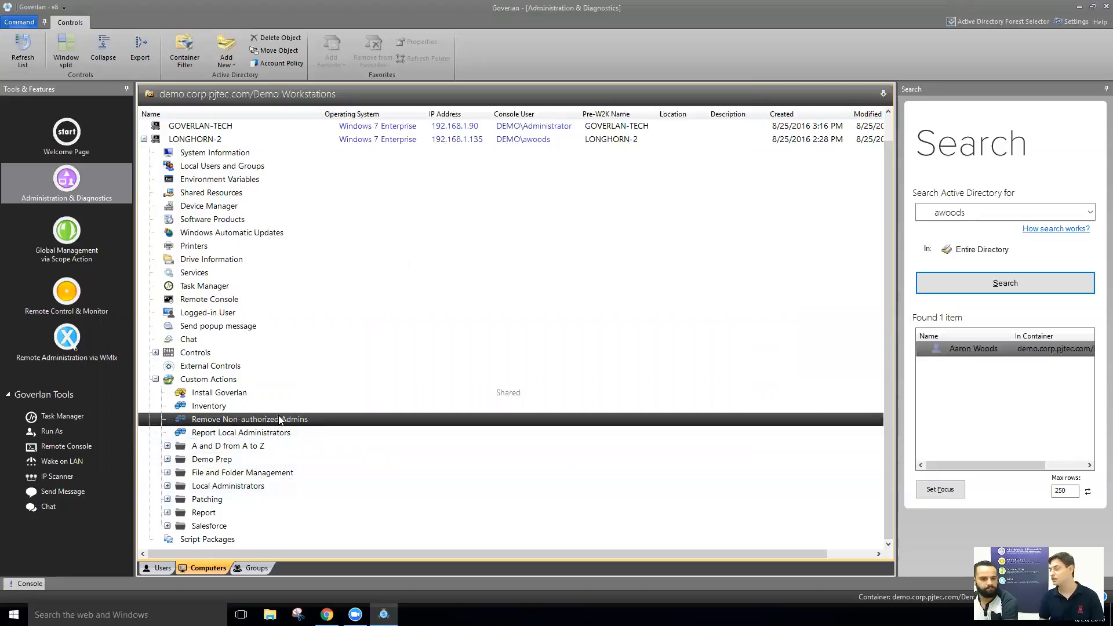
- Create a new computer custom action named Add Logged in User to Administrators
click(207, 376)
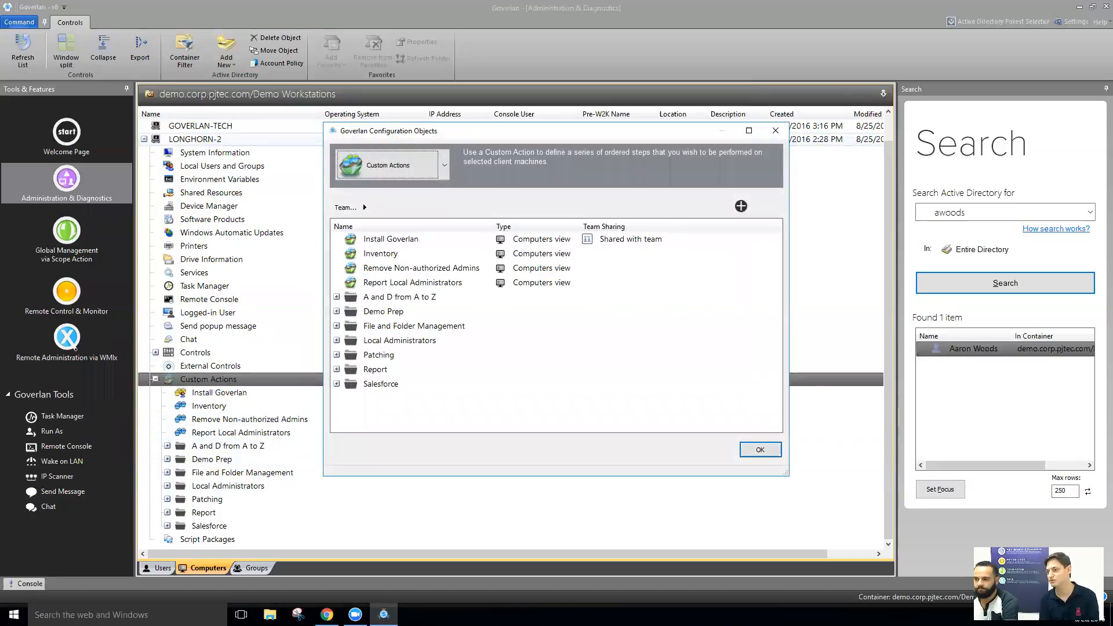
click(741, 206)
click(796, 242)
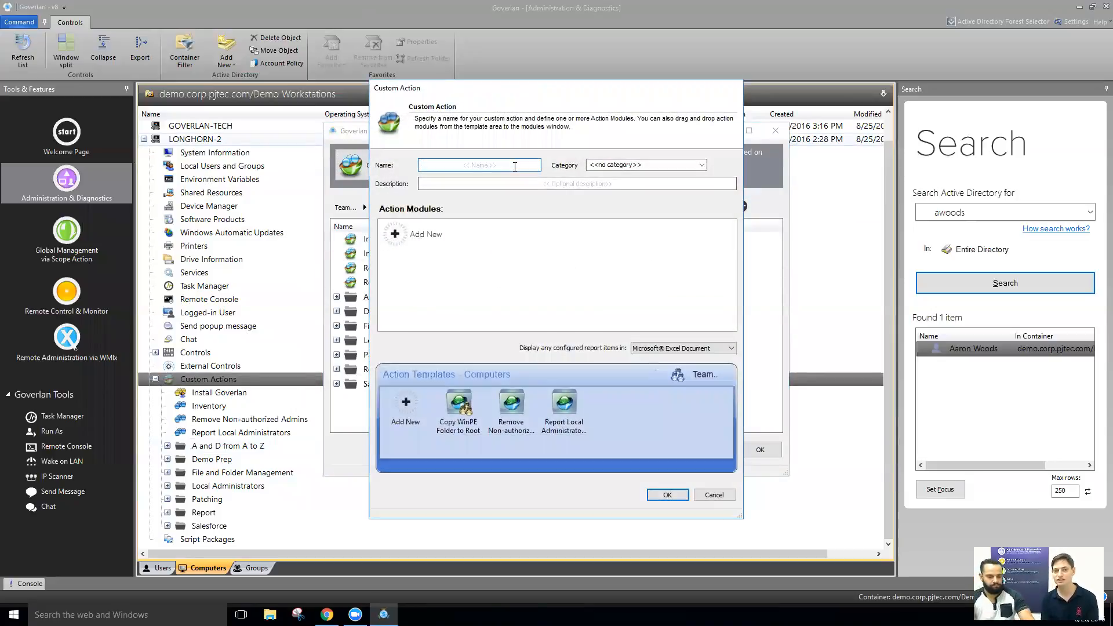
text(Add )
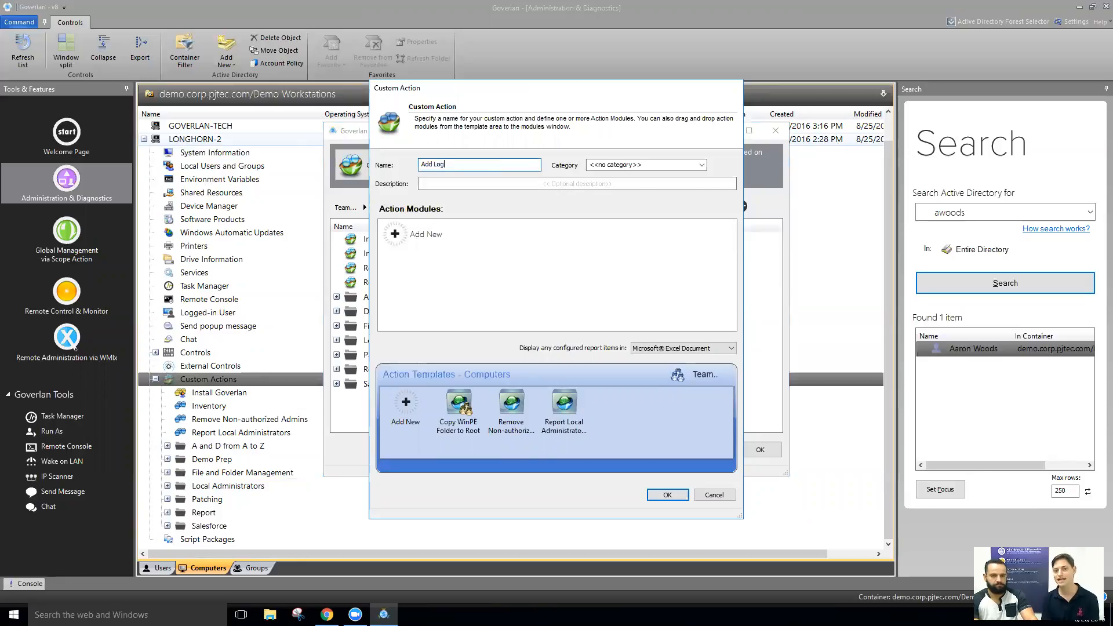
text(Logged in User to Administrators)
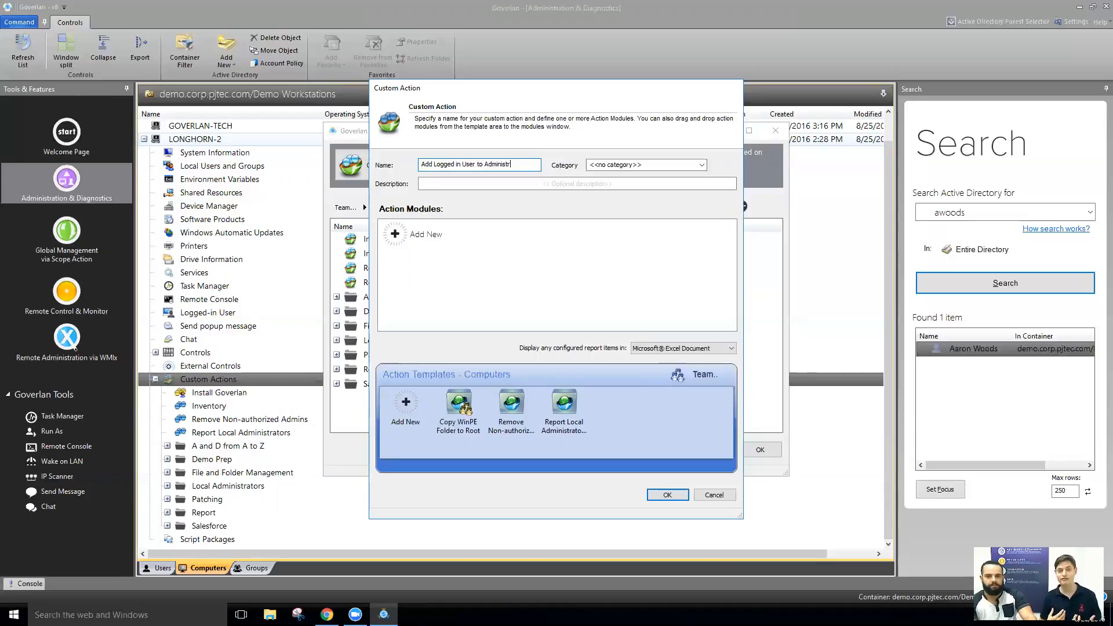
- Add an action module that executes the Local Account Database action Add Local Group Member, with Administrators as the local group name
click(400, 234)
click(290, 161)
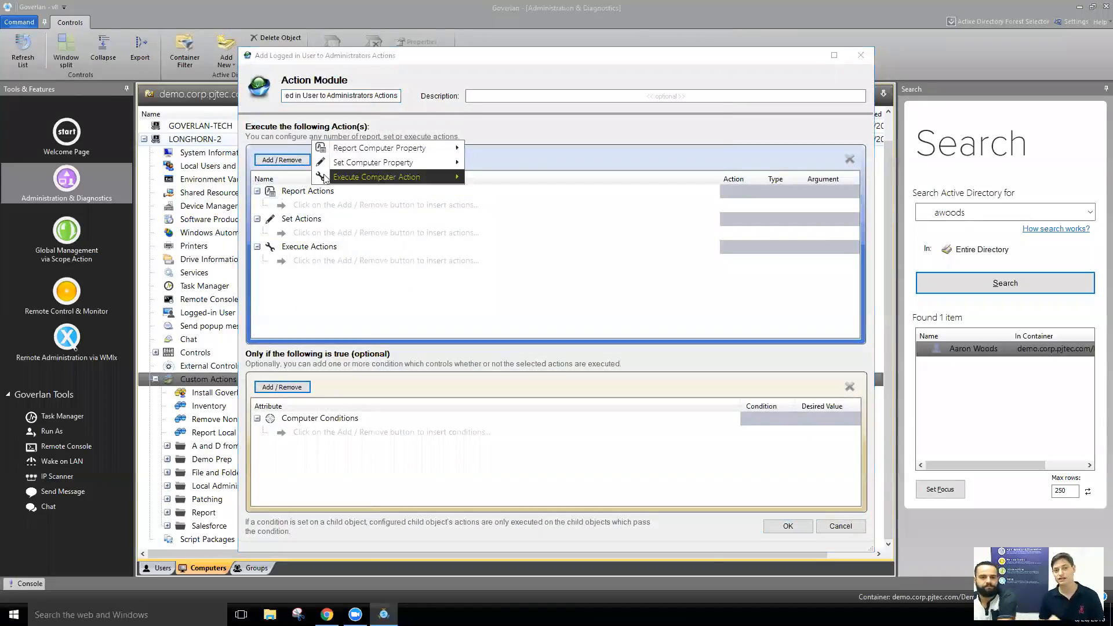
mouse_move(328, 178)
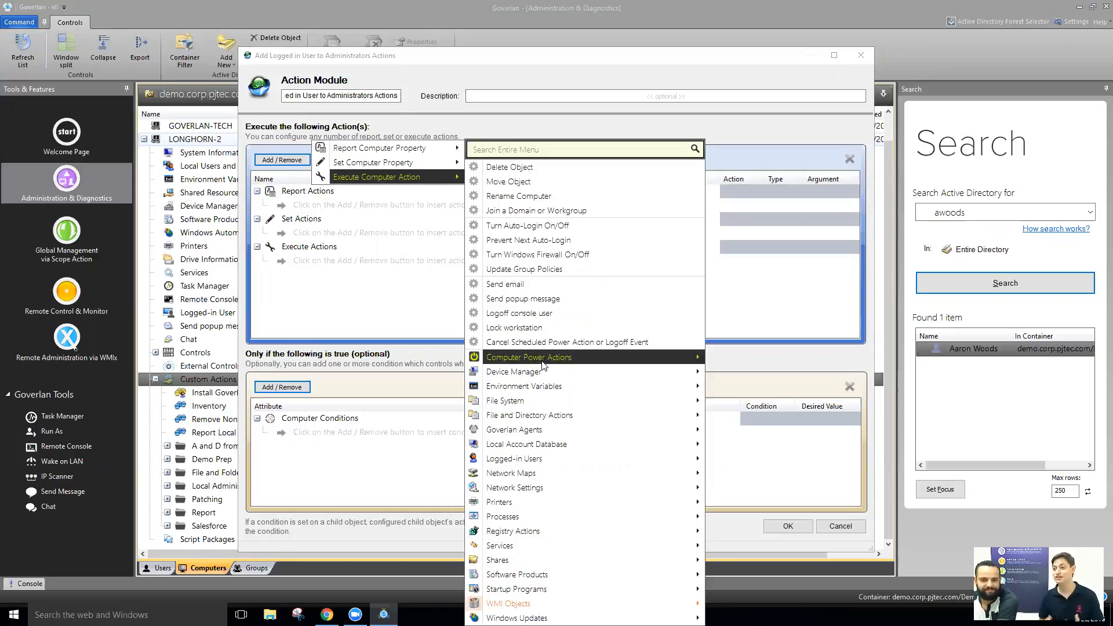
mouse_move(547, 438)
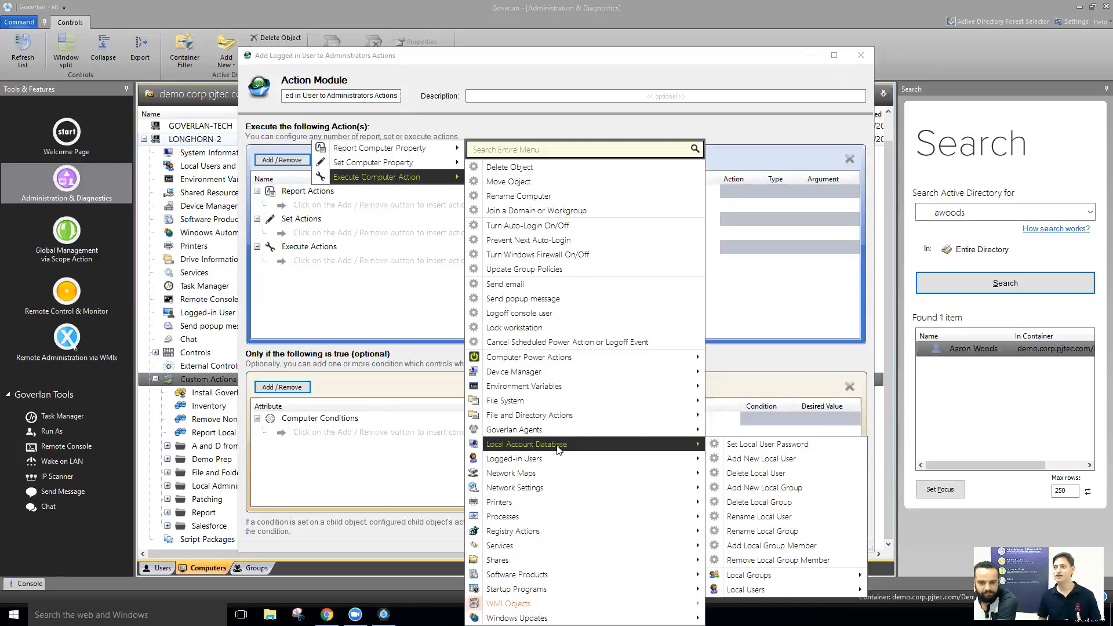
click(821, 550)
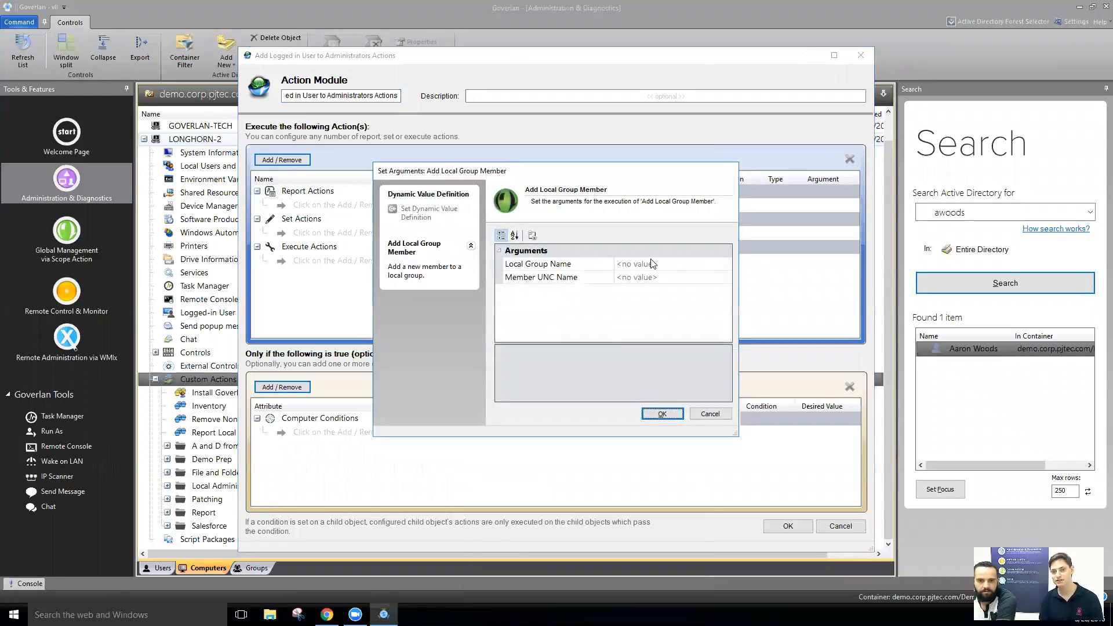
click(682, 263)
drag(695, 268, 589, 260)
text(Administrators)
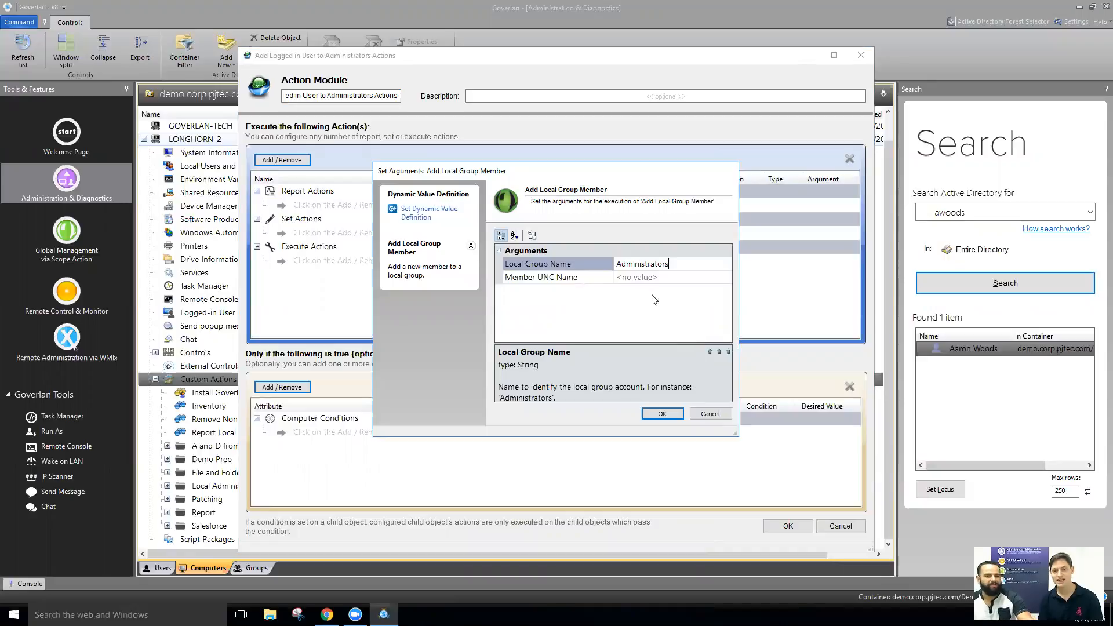
- Define the Member UNC Name dynamically as the logged-in user's NT Account Name and accept the Add Local Group Member arguments
click(679, 278)
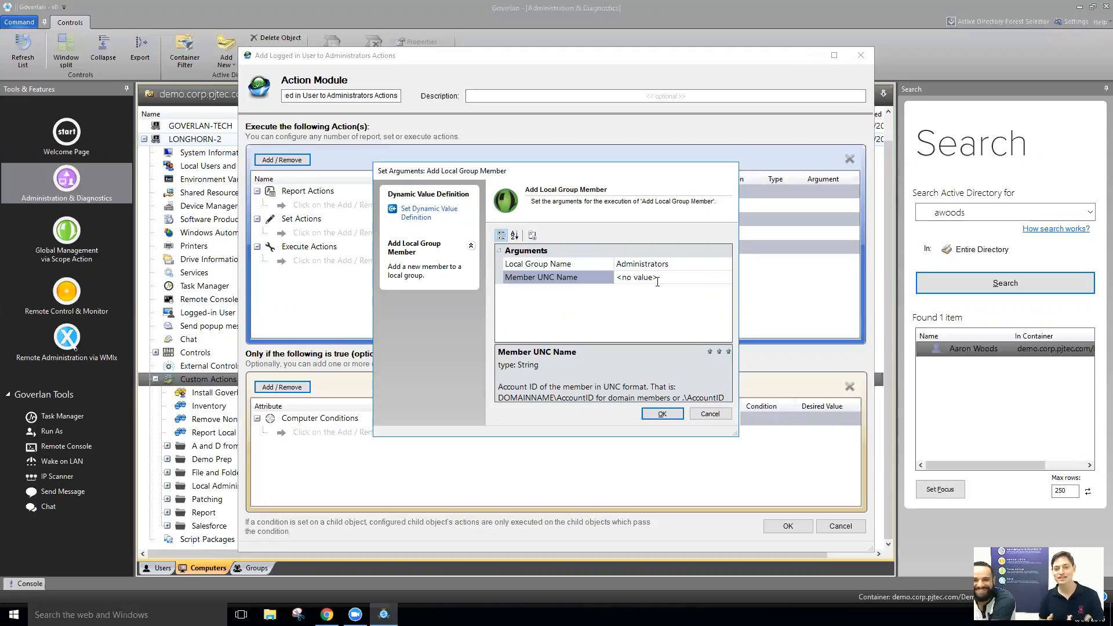
drag(735, 434, 785, 465)
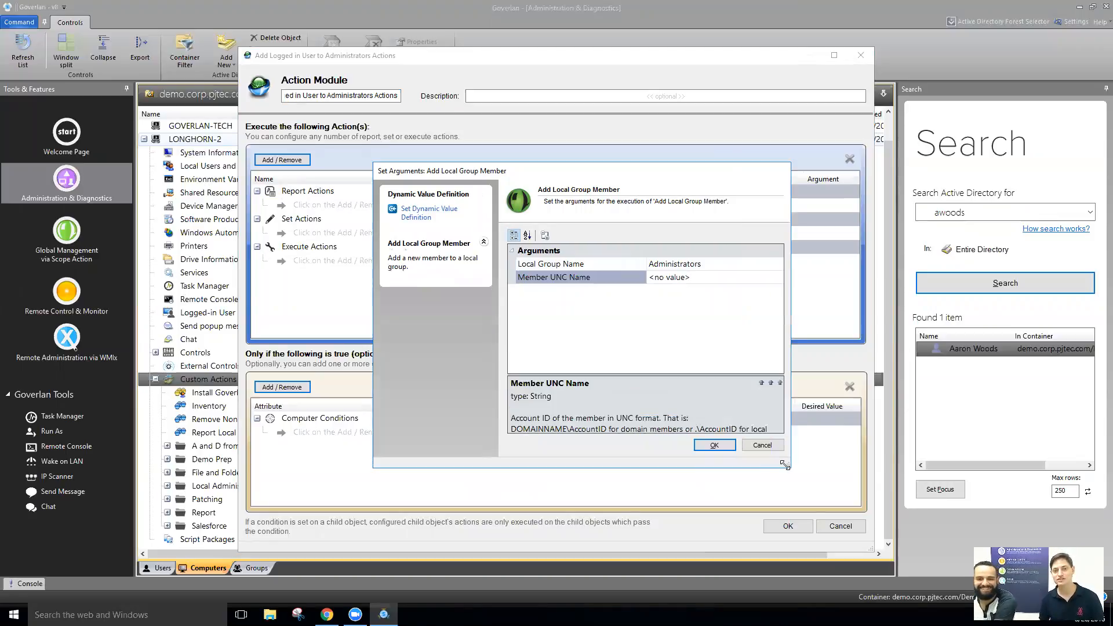
click(428, 220)
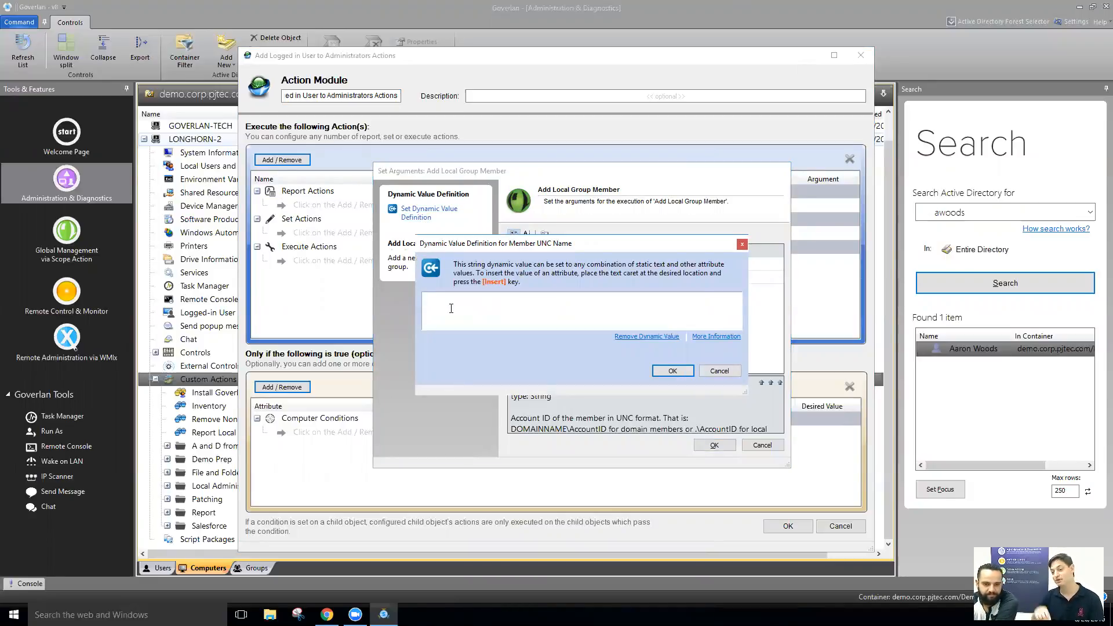
key(Insert)
mouse_move(452, 312)
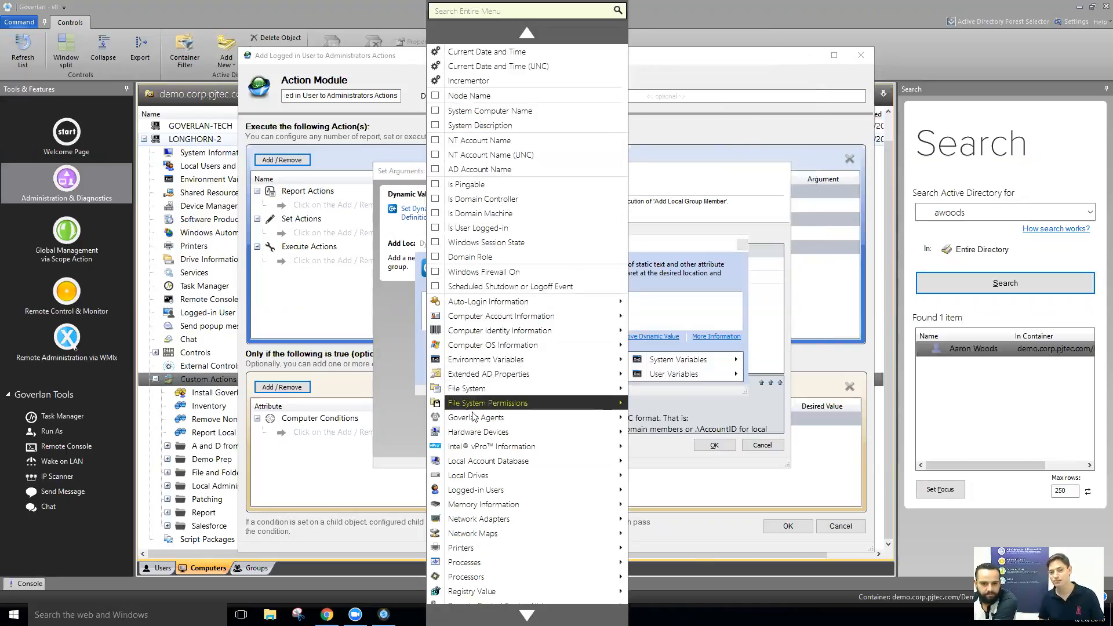
mouse_move(476, 492)
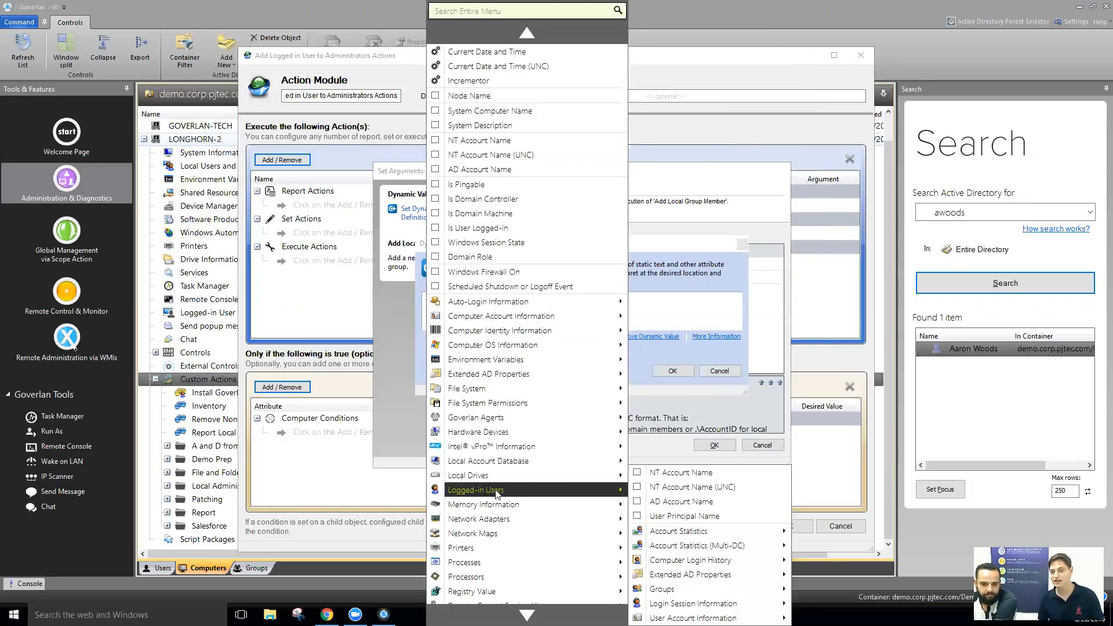
click(680, 474)
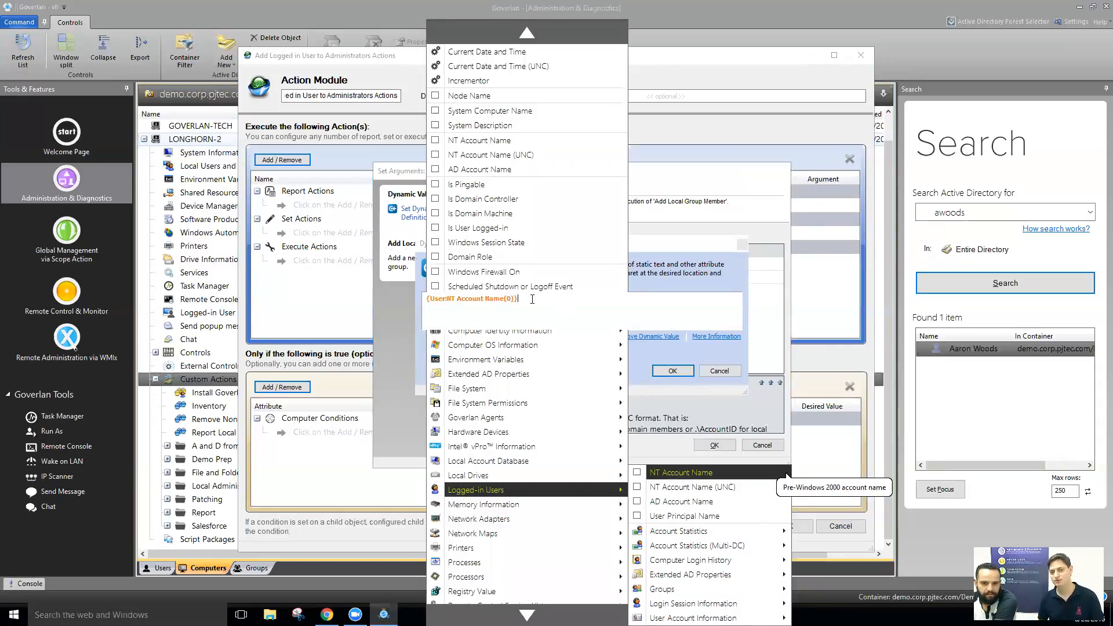
click(680, 372)
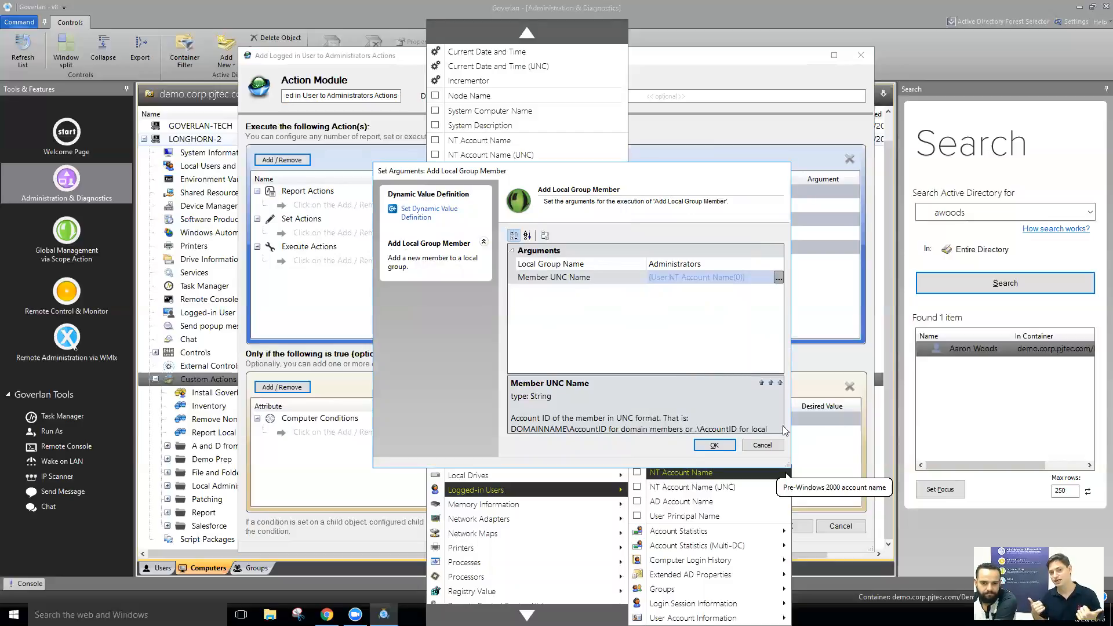
click(715, 445)
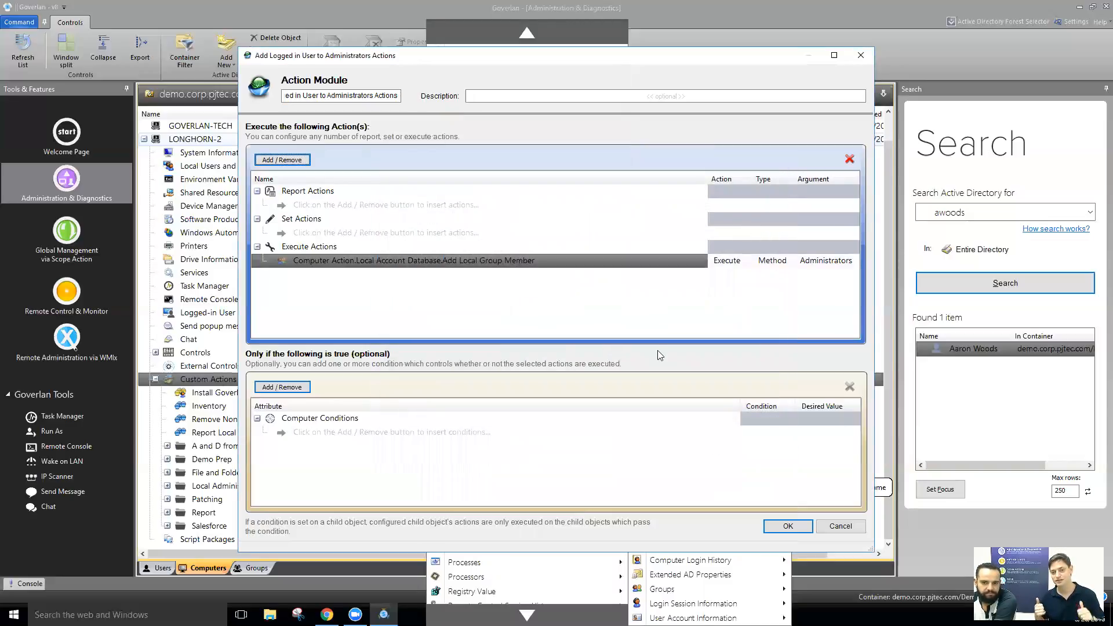
- Save the action module and the Add Logged in User to Administrators custom action, and close the configuration objects
click(788, 526)
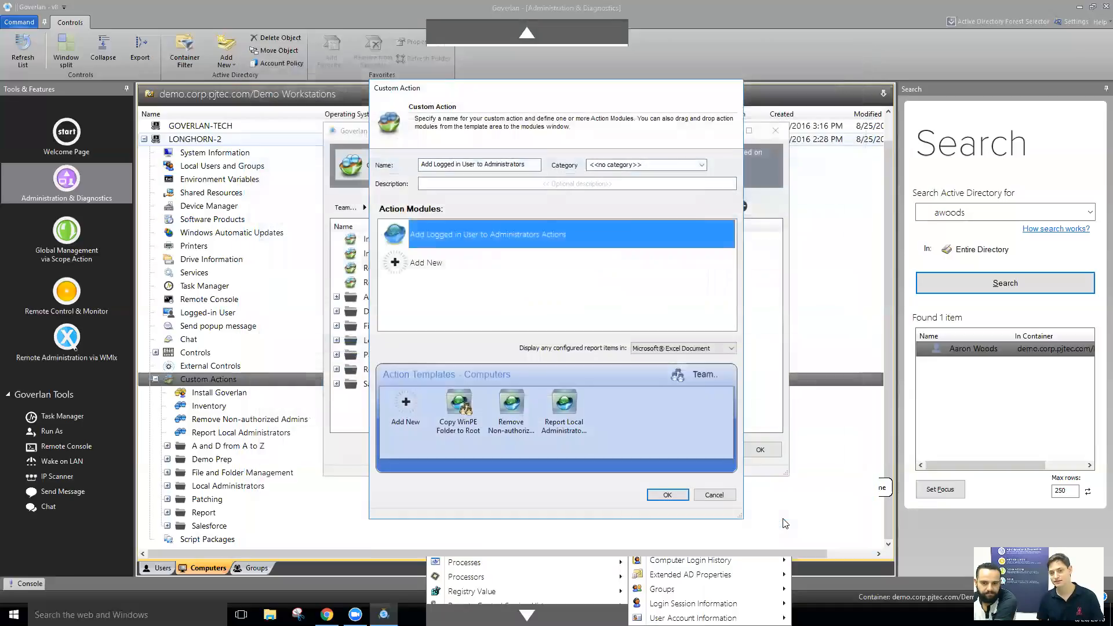
click(665, 494)
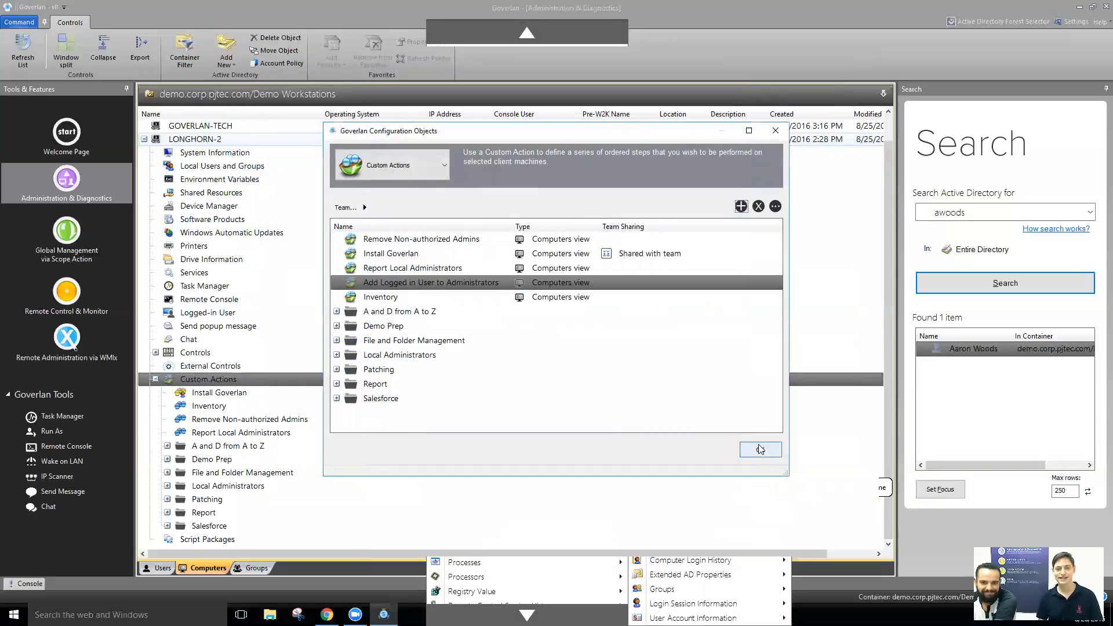
click(758, 448)
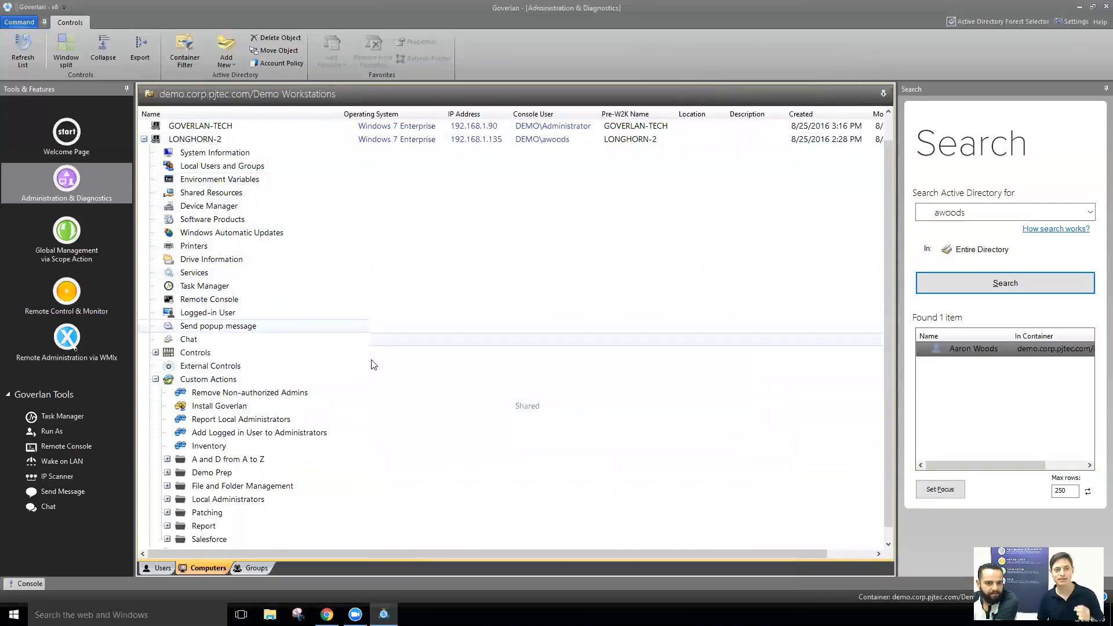
- Look up the console user currently logged in to LONGHORN-2
click(578, 142)
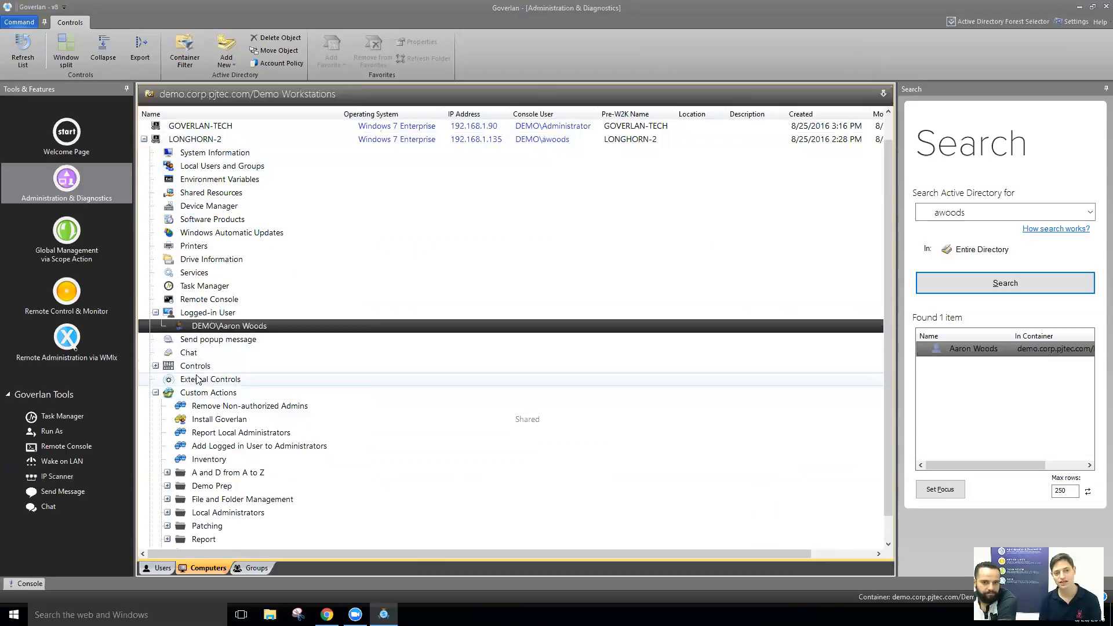
click(526, 139)
click(313, 330)
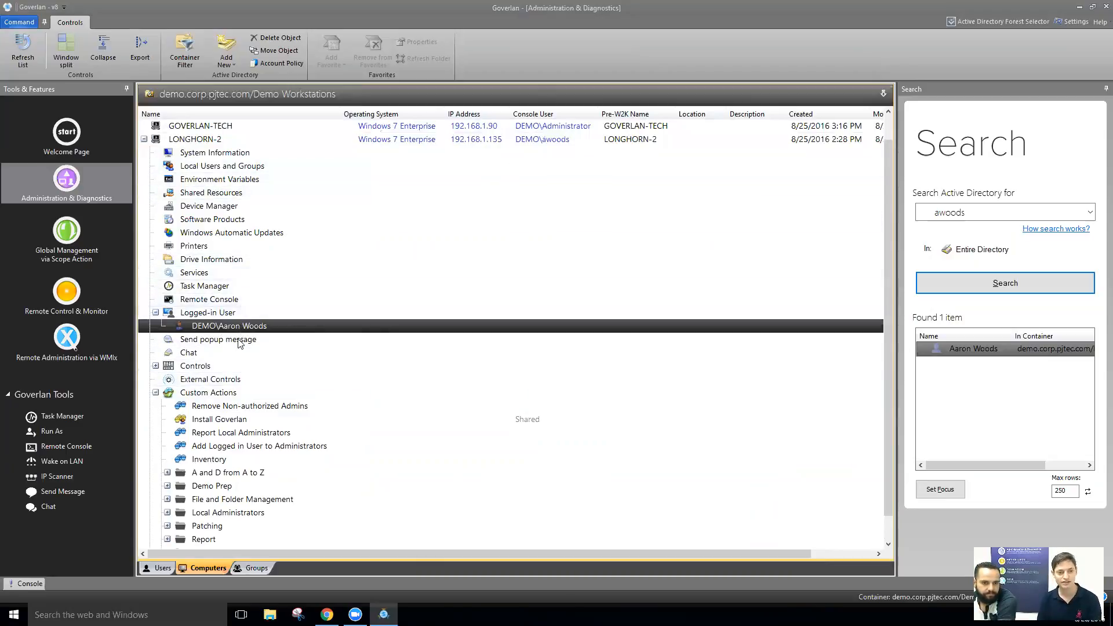
- Run the Add Logged in User to Administrators custom action on LONGHORN-2
double_click(244, 445)
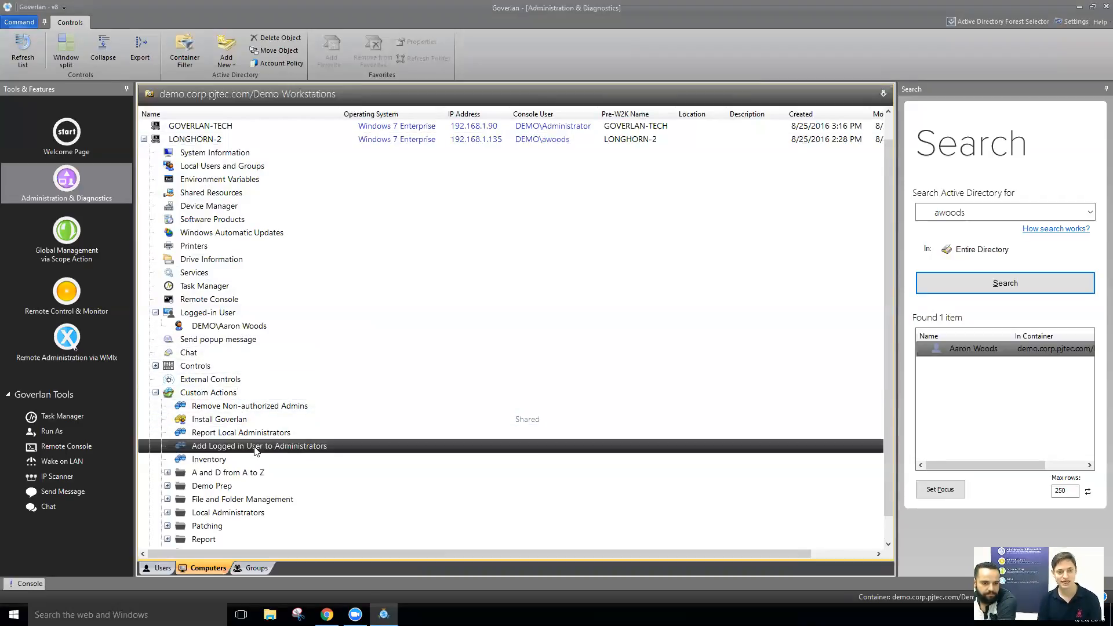
click(576, 334)
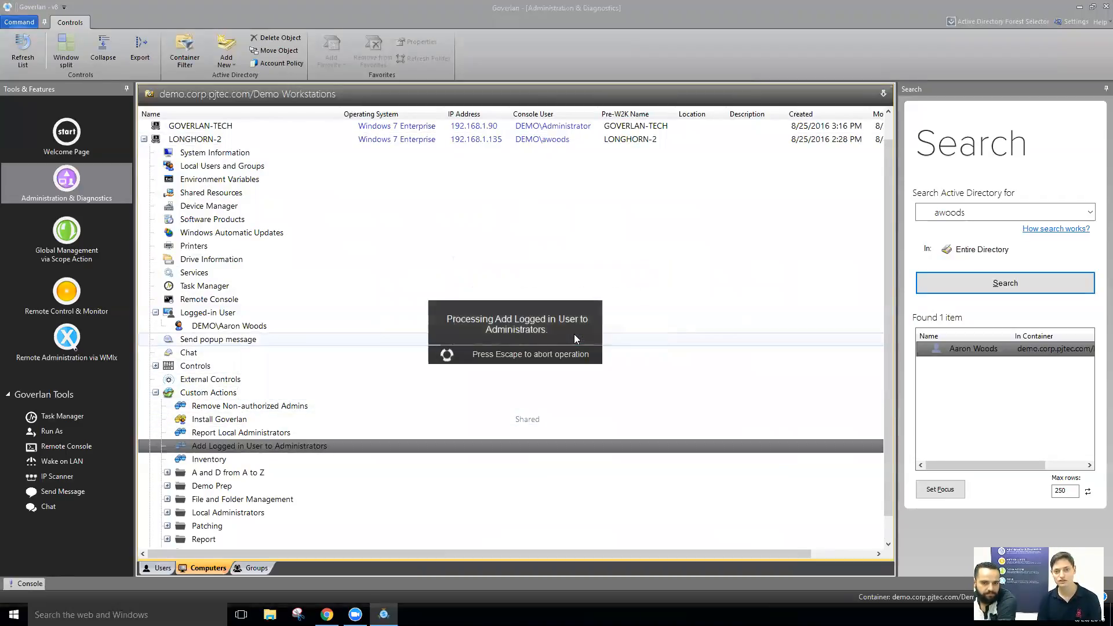
click(624, 332)
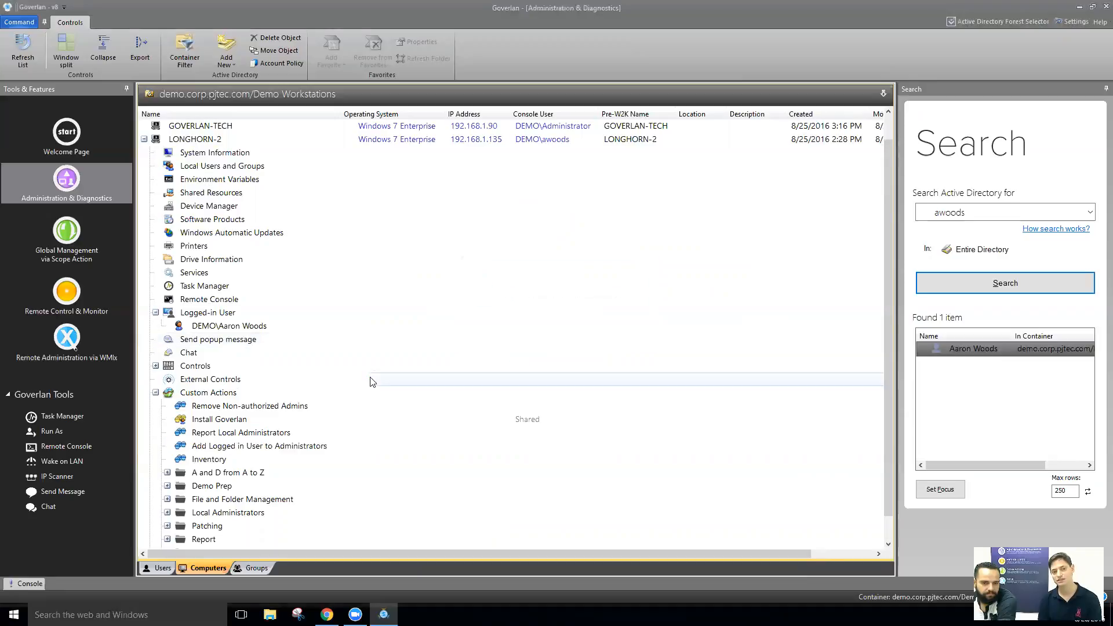
- Examine the members of the local Administrators group on LONGHORN-2 for the logged-in user, and close the group windows
click(296, 433)
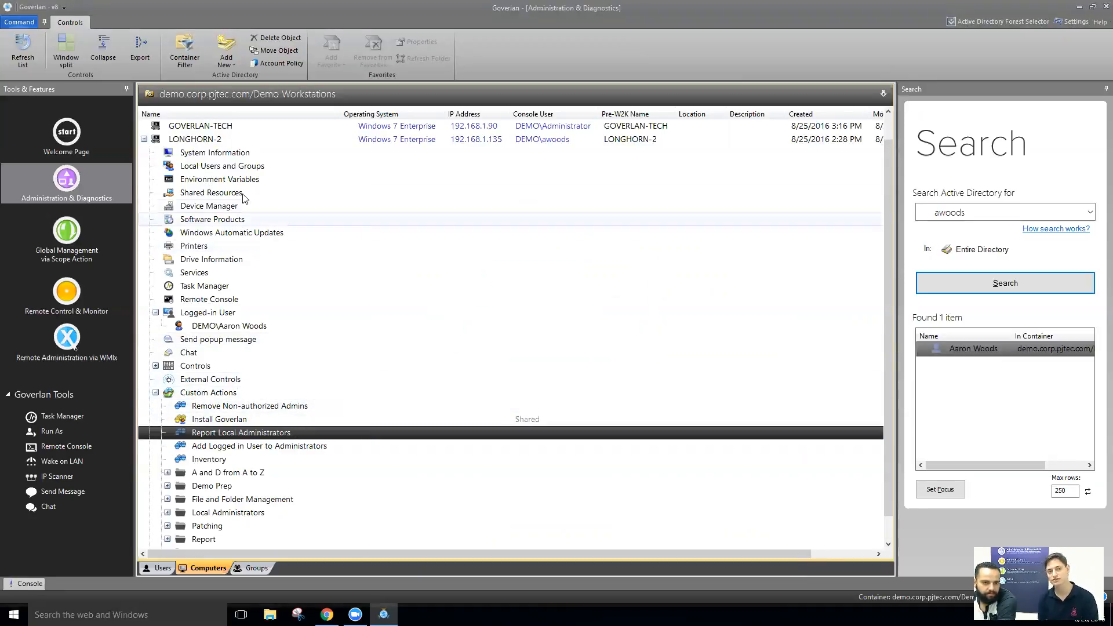
double_click(265, 166)
click(465, 200)
double_click(473, 234)
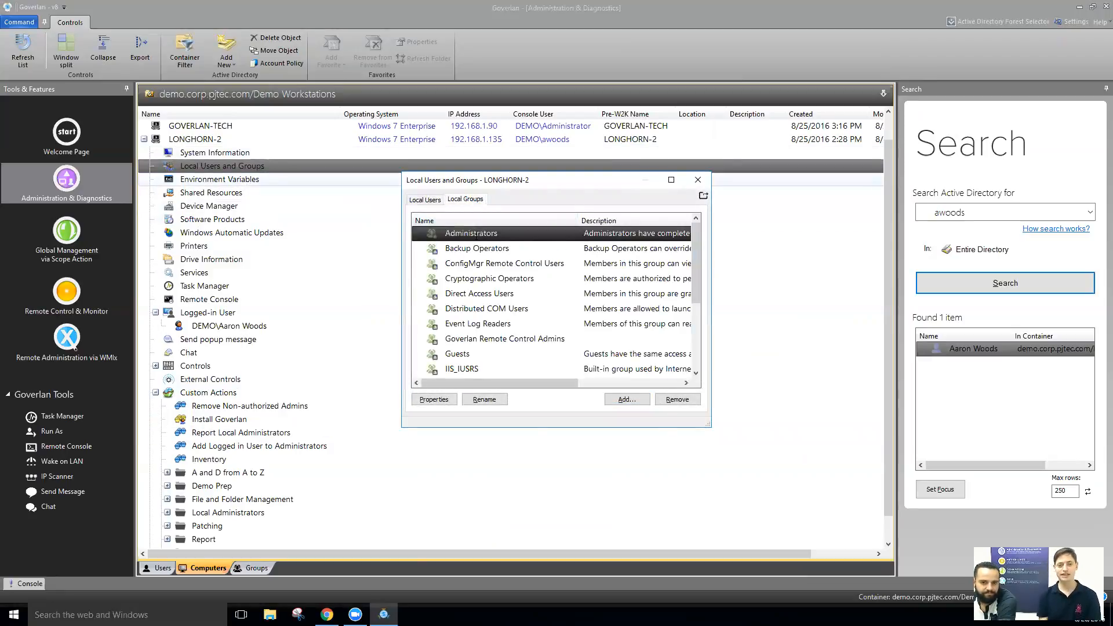
click(439, 168)
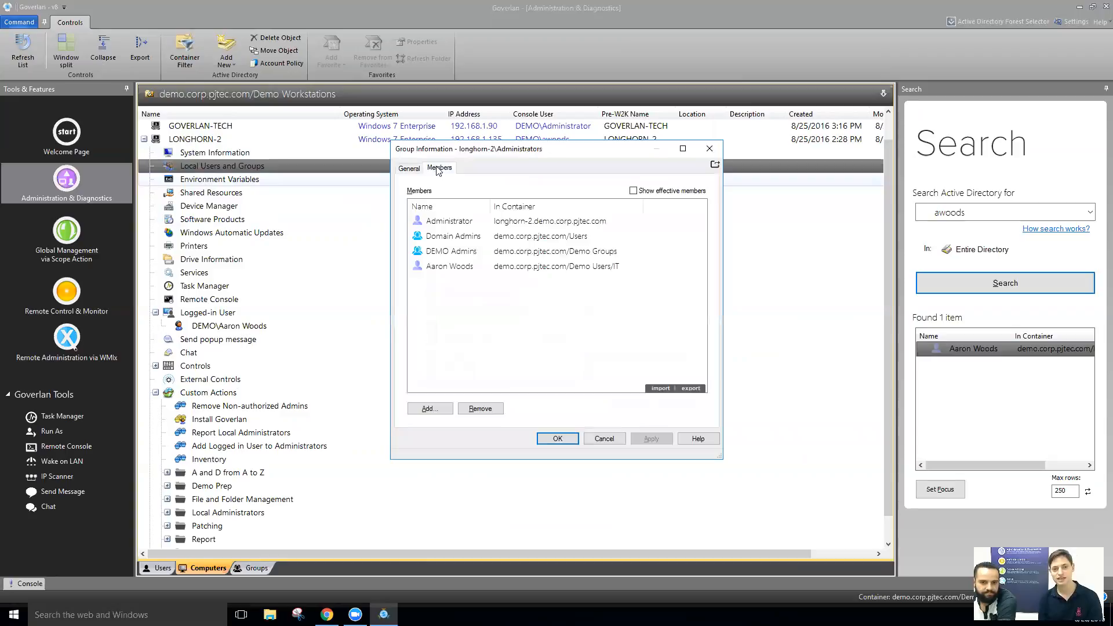
click(461, 267)
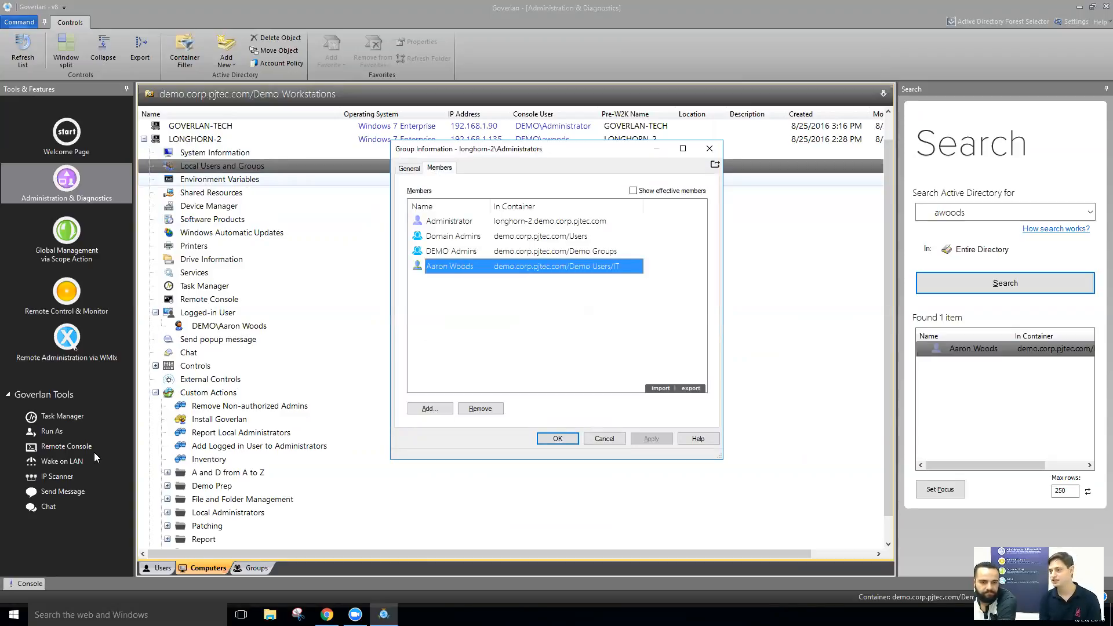
click(603, 440)
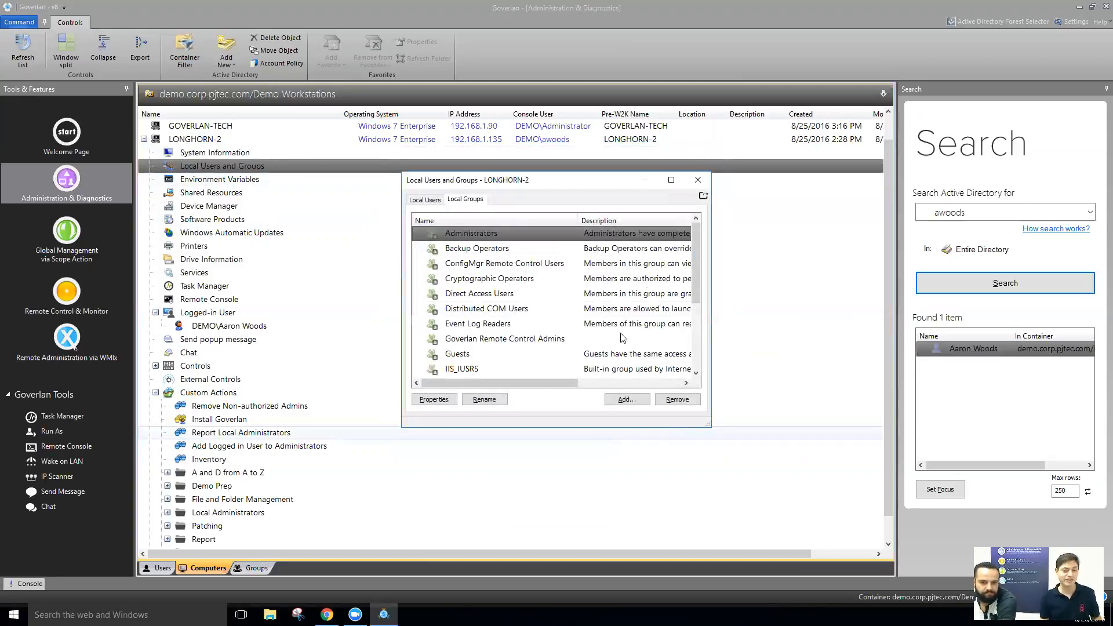
click(695, 183)
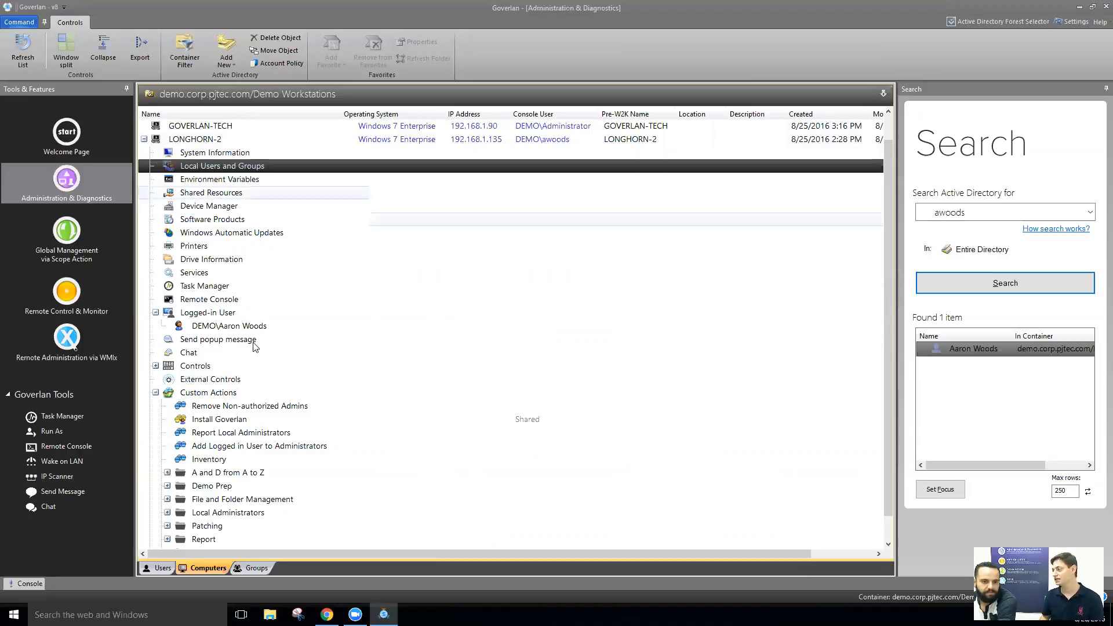
- Run the Remove Non-authorized Admins custom action on LONGHORN-2
click(263, 409)
double_click(264, 410)
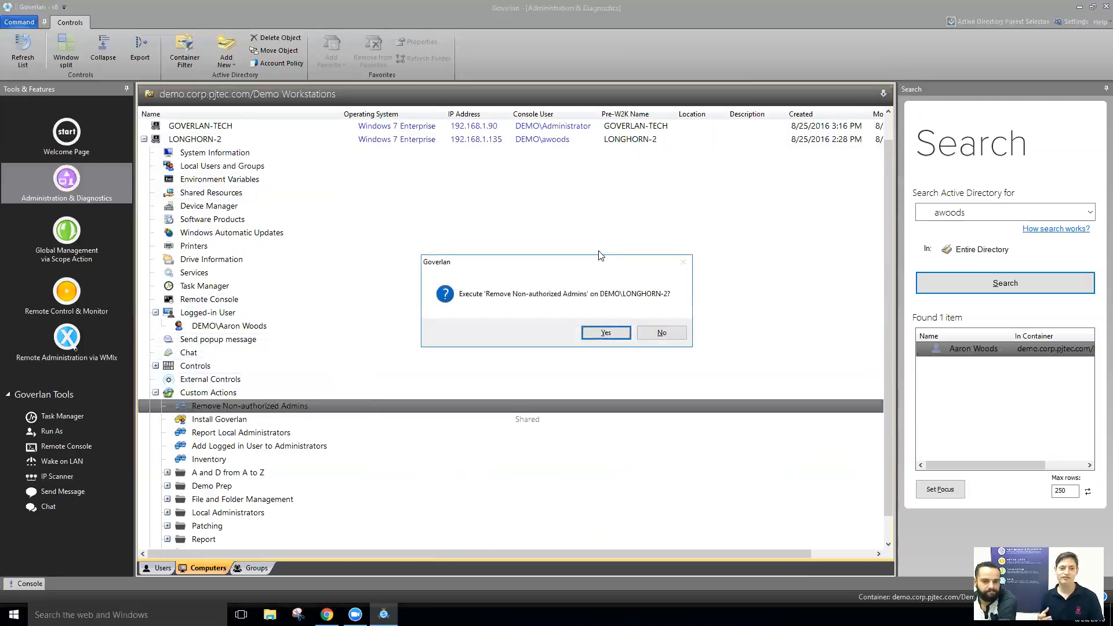
click(612, 330)
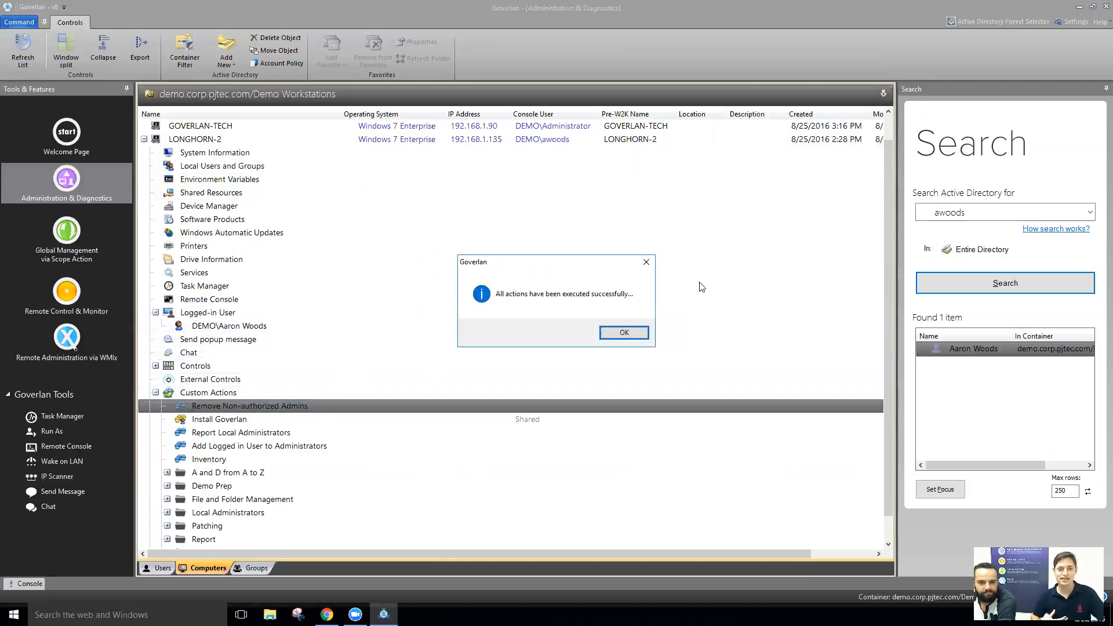
click(637, 331)
- Recheck the membership of LONGHORN-2's local Administrators group after the removal, and close Local Users and Groups
double_click(241, 168)
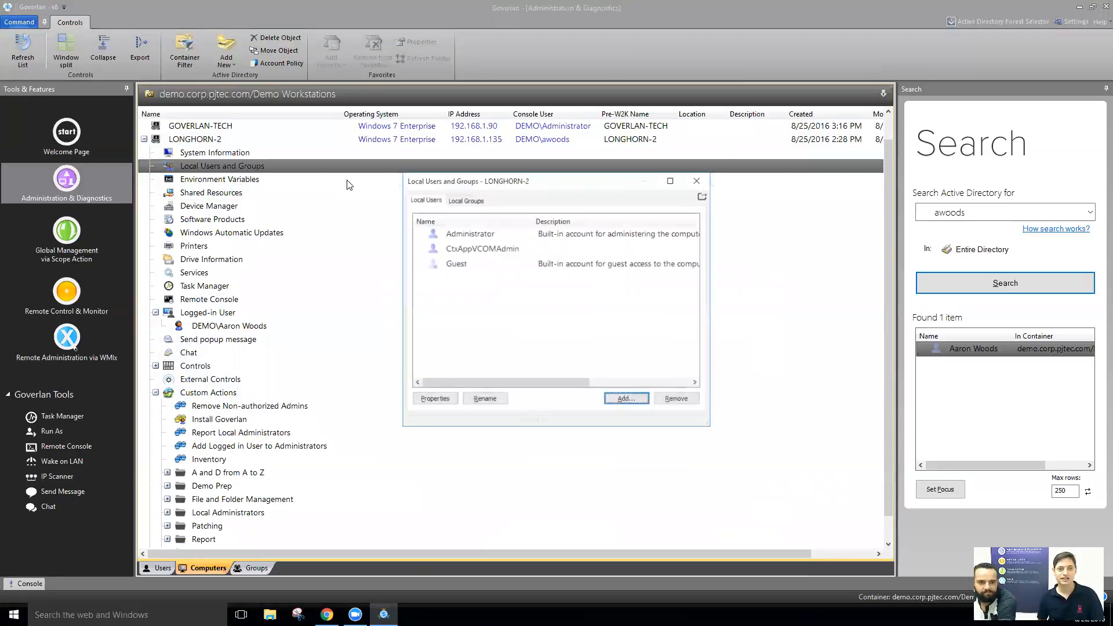
click(465, 199)
double_click(477, 234)
click(436, 169)
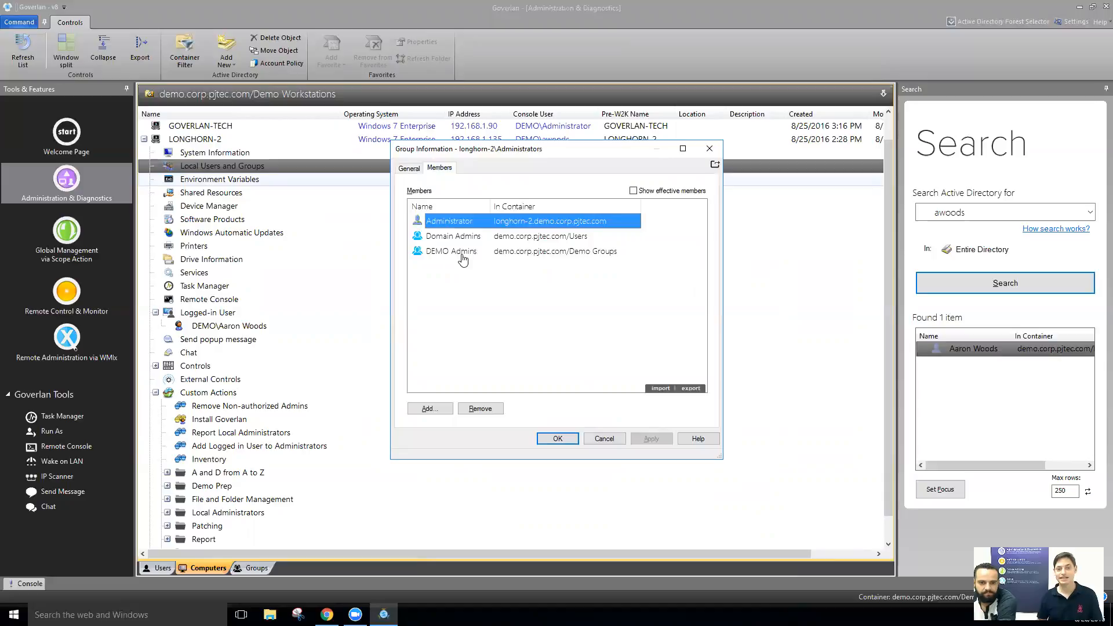
click(557, 439)
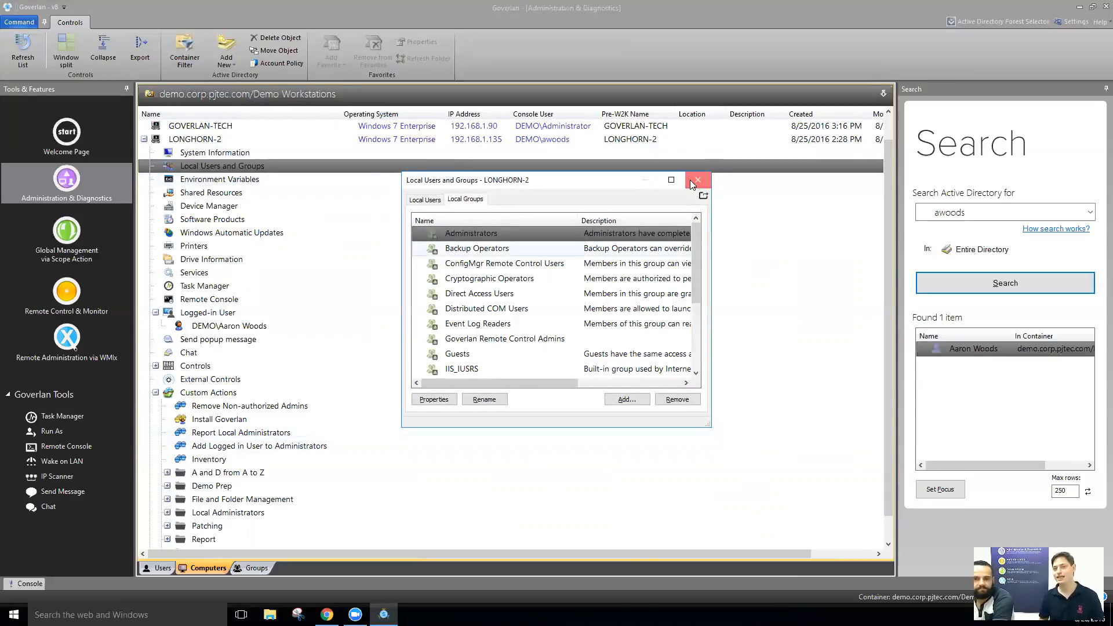
click(696, 180)
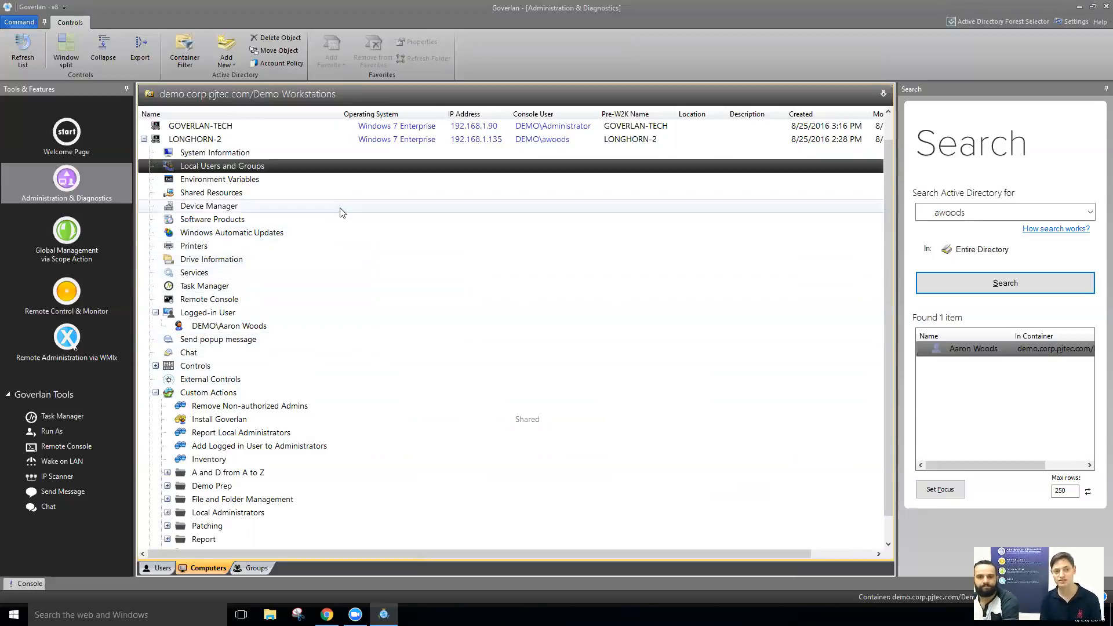
click(143, 139)
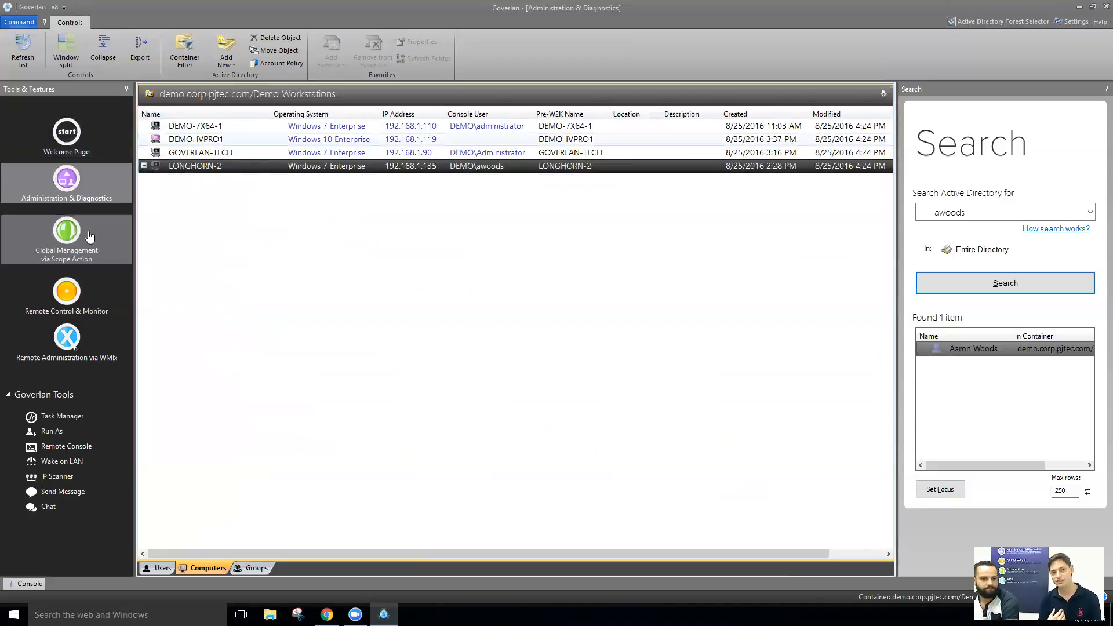
double_click(170, 167)
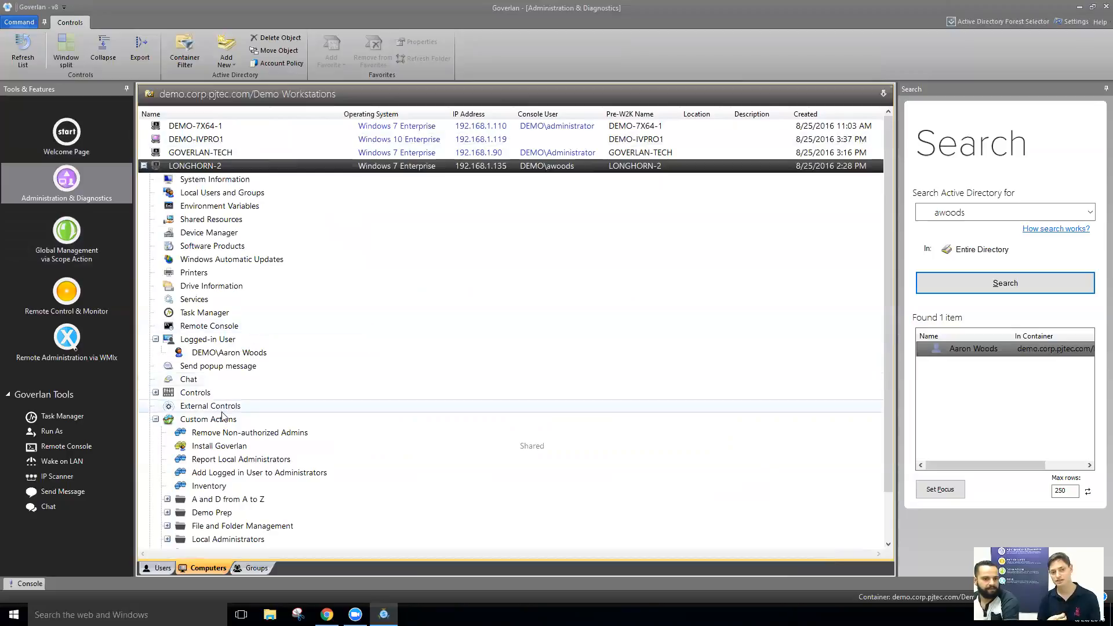
- Save the action module of the Add Logged in User to Administrators custom action as a computer action template
click(253, 474)
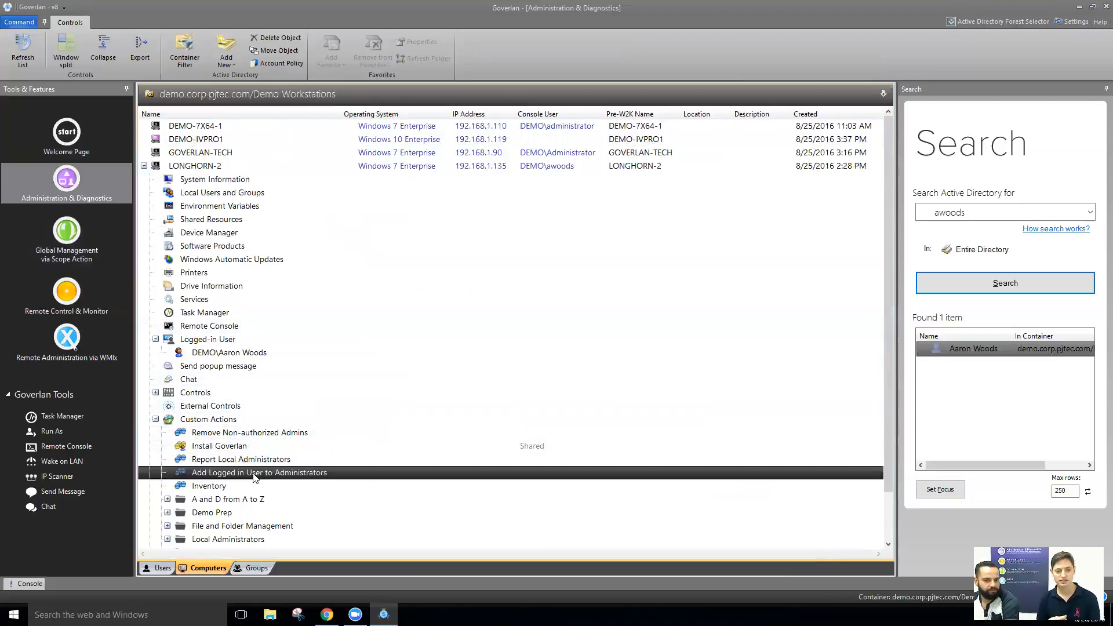
right_click(253, 474)
click(292, 499)
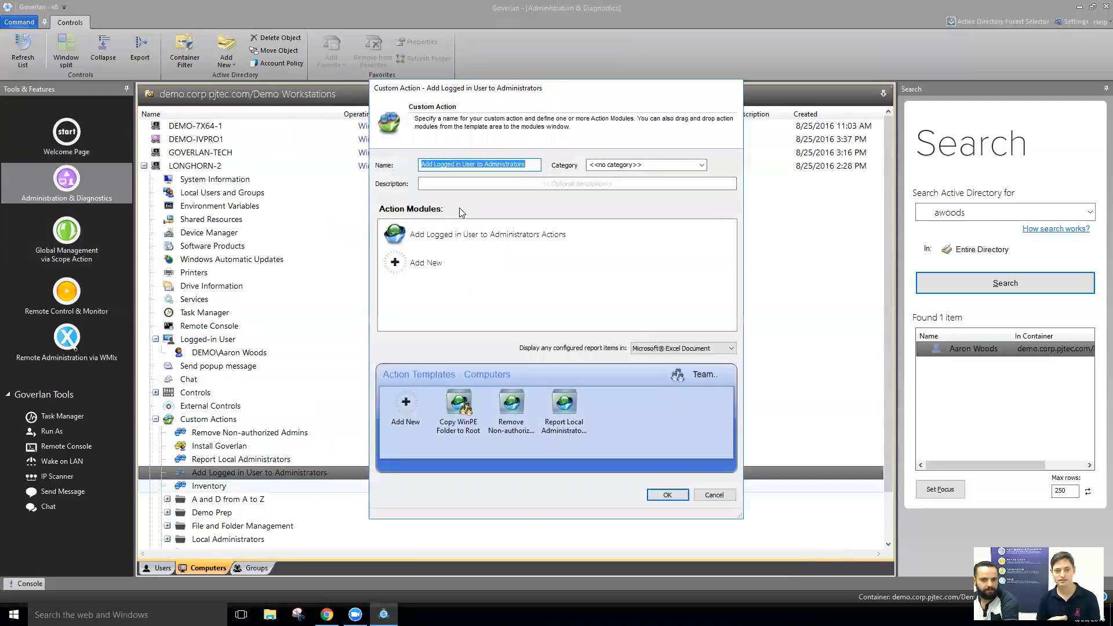
drag(440, 235, 654, 432)
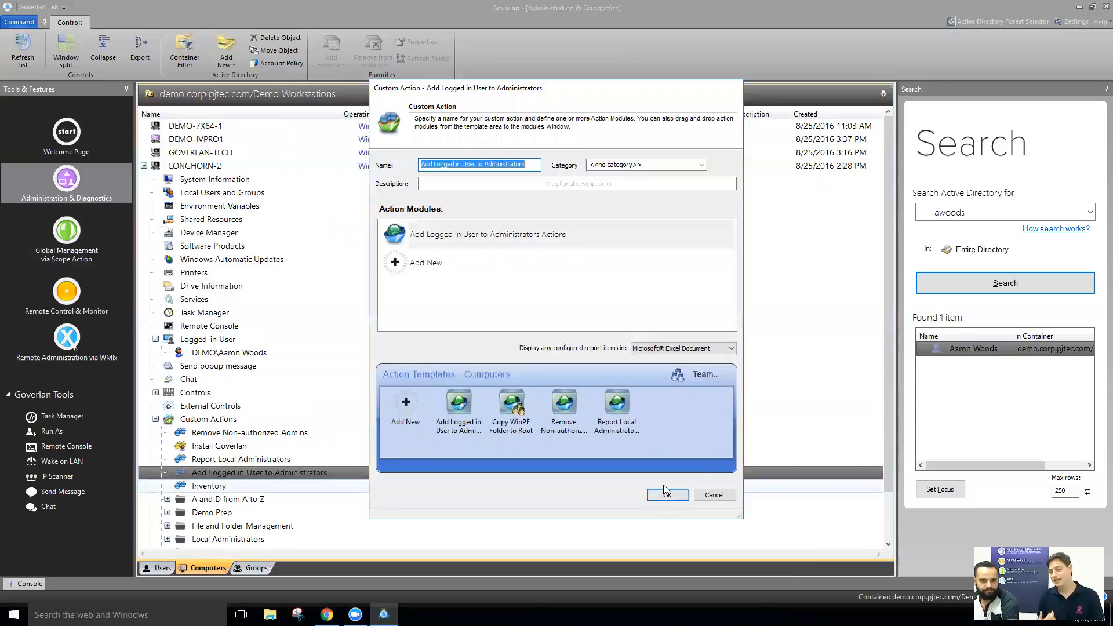
click(661, 496)
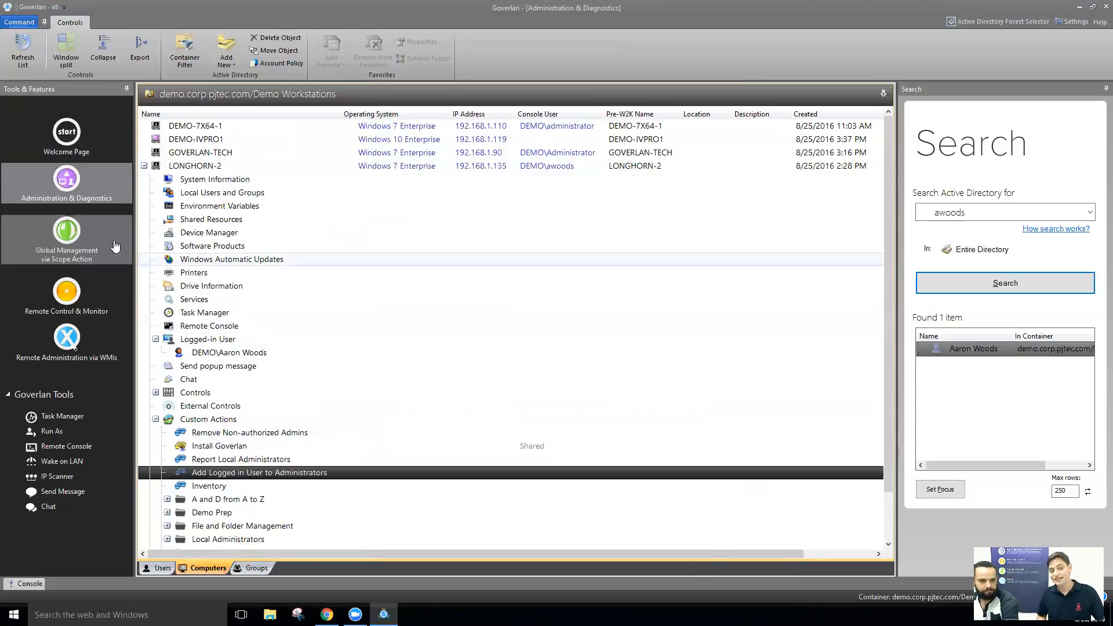
- Create a scope action named "Report - Local Administrators" in Global Management via Scope Action
click(99, 237)
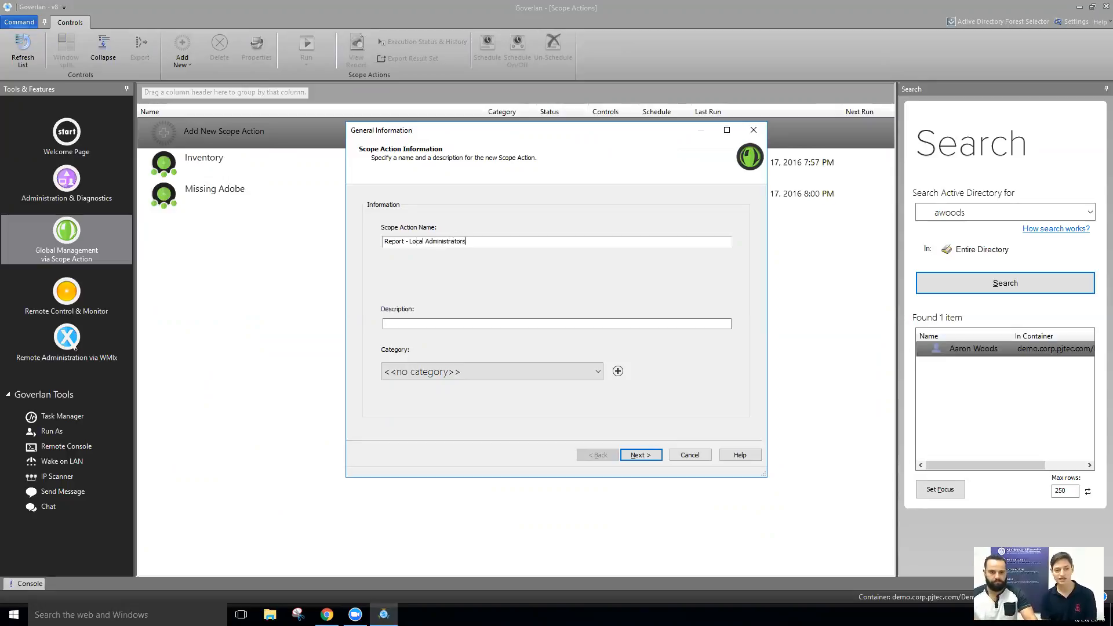
click(641, 454)
- Add the Demo Workstations container of demo.corp.pjtec.com, including its sub-containers, to a new computer scope module
click(456, 224)
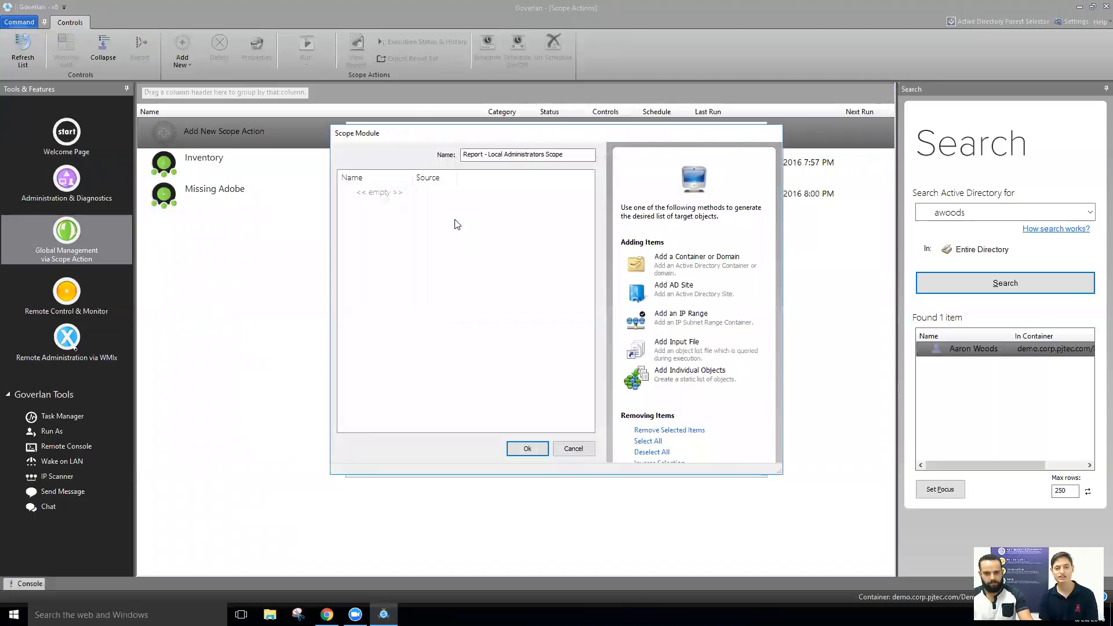
click(666, 258)
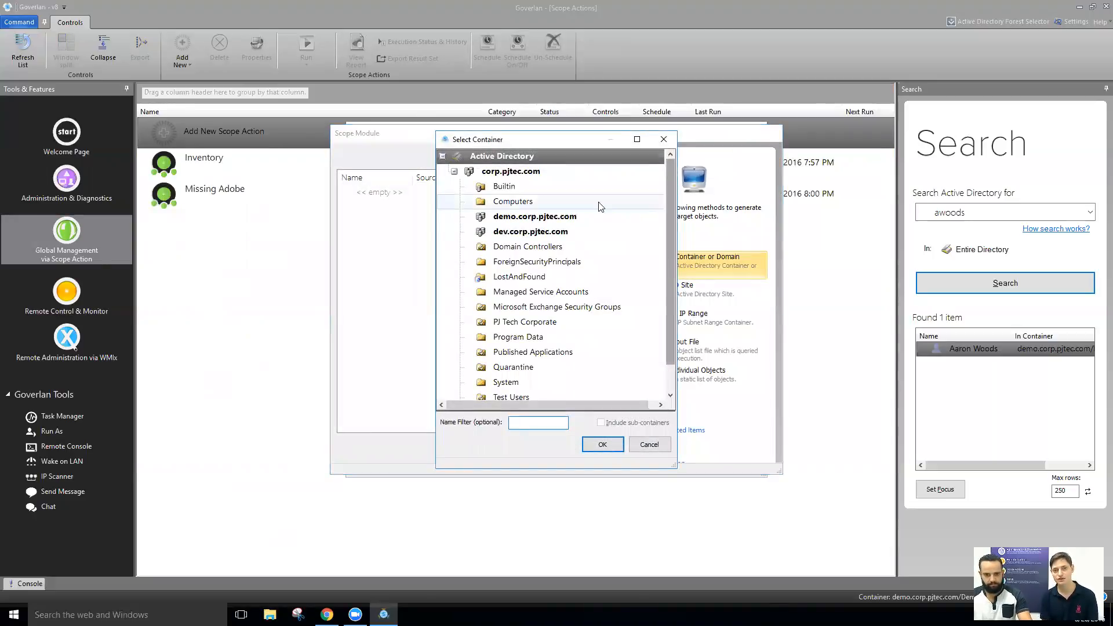
double_click(552, 219)
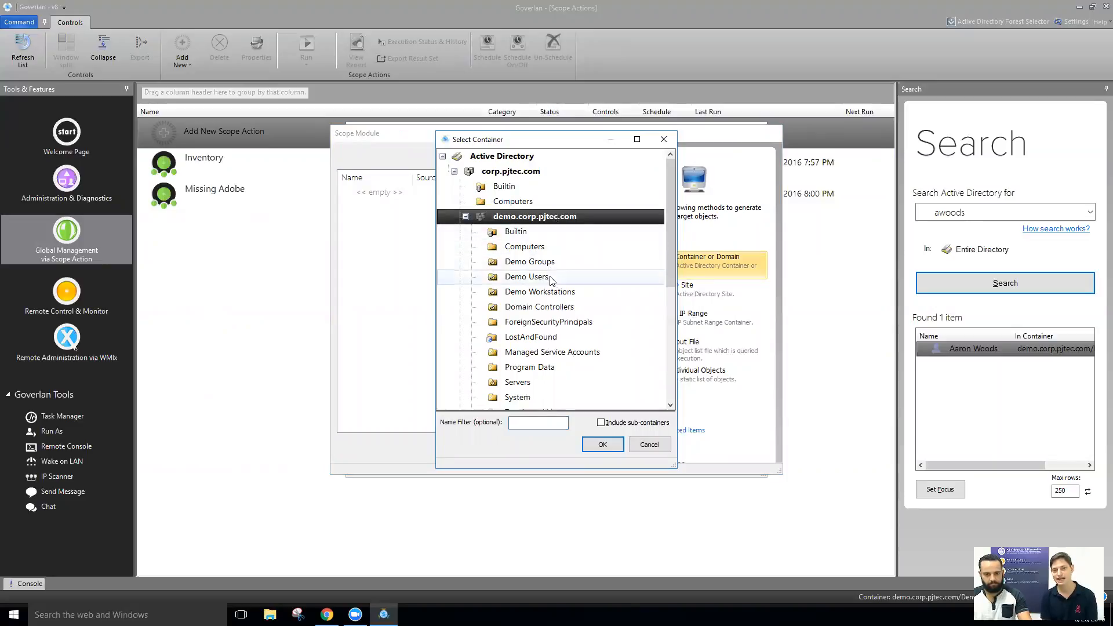
click(565, 296)
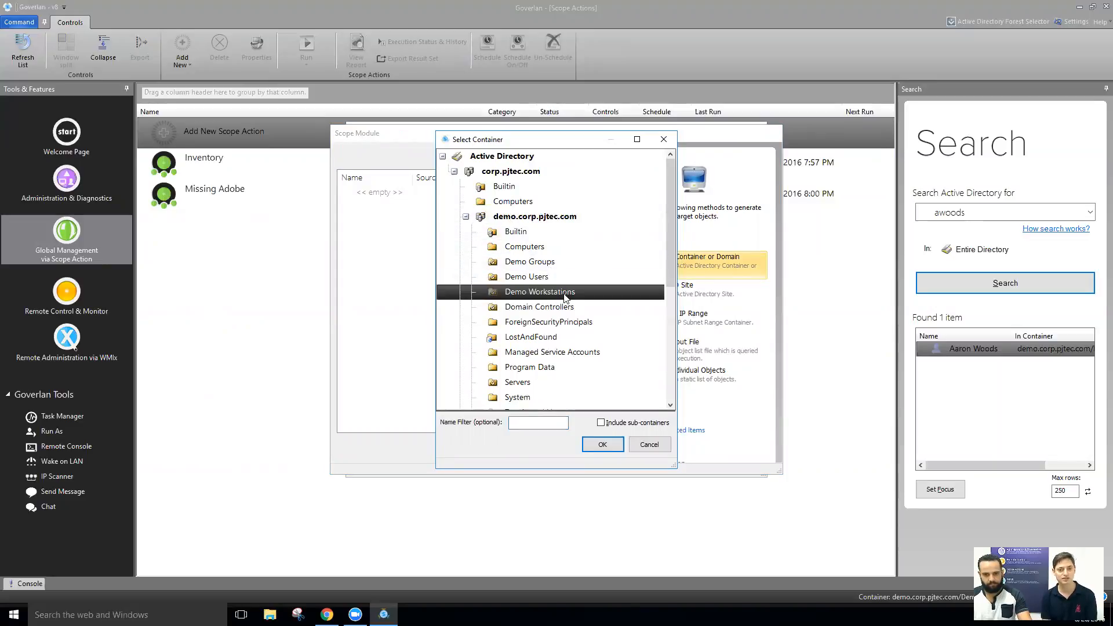
click(613, 425)
click(603, 445)
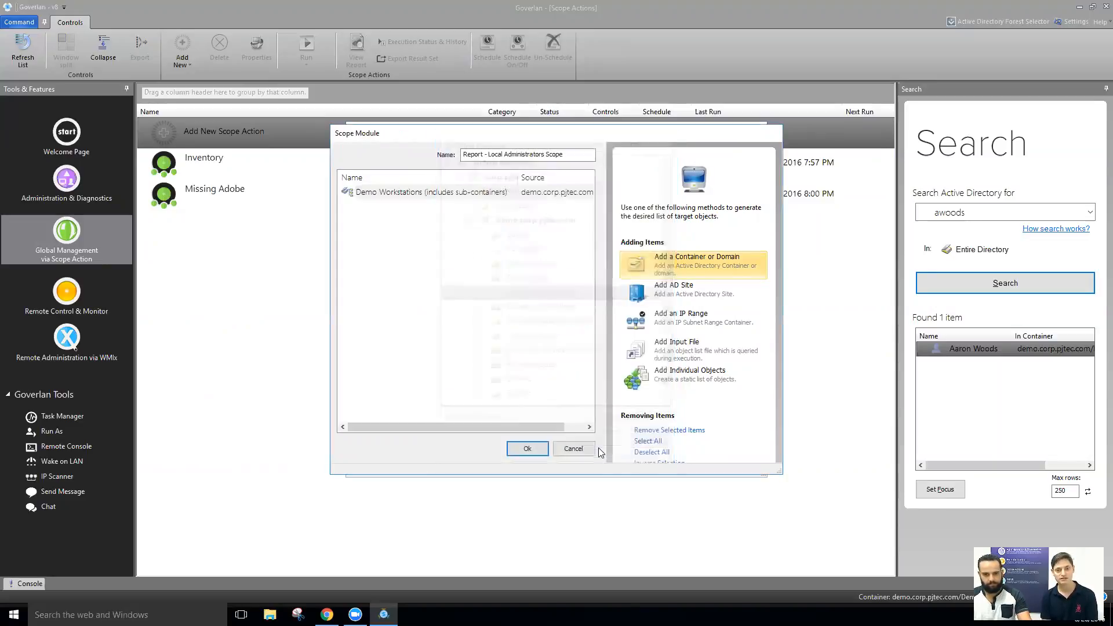
- Name the scope module "Demo Workstations" and save it as a computer scope template
drag(582, 157, 244, 149)
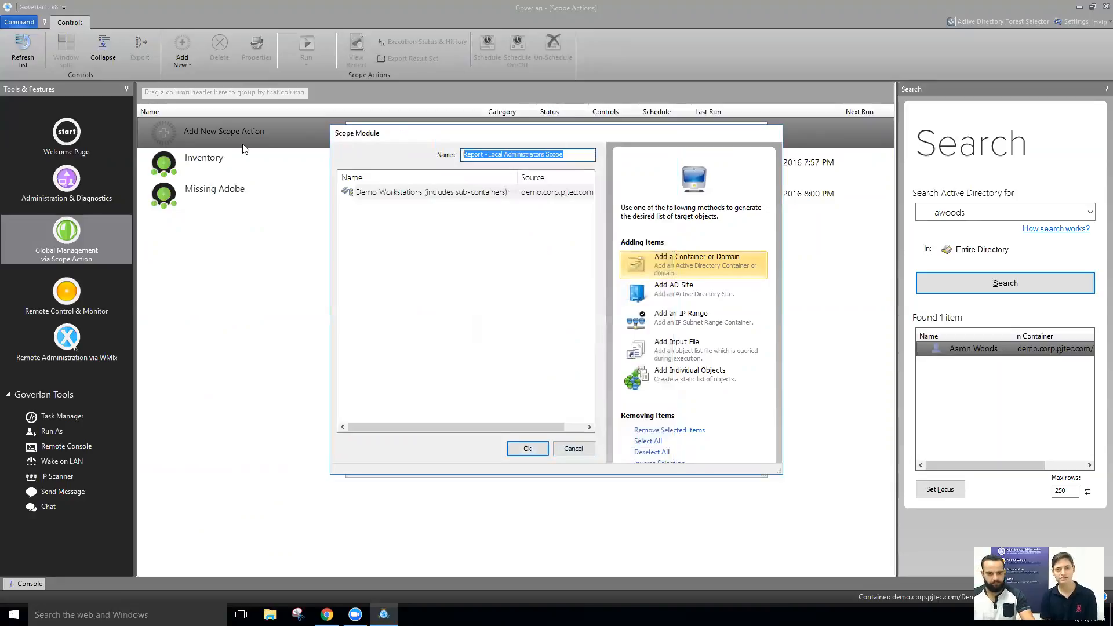
text(Demo Wor)
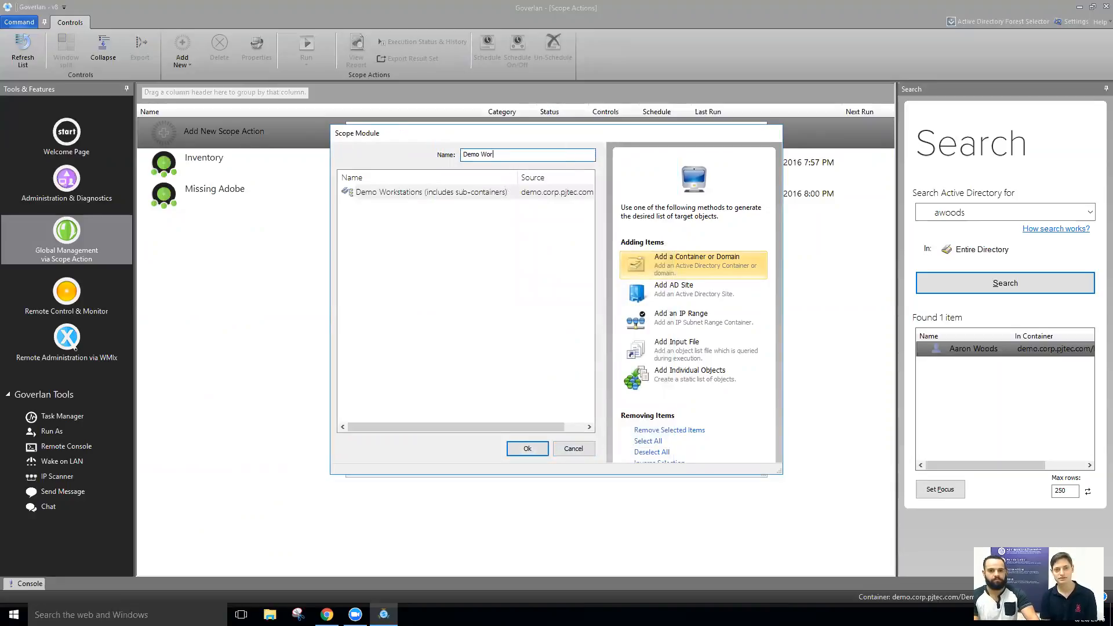
text(kstation)
key(Return)
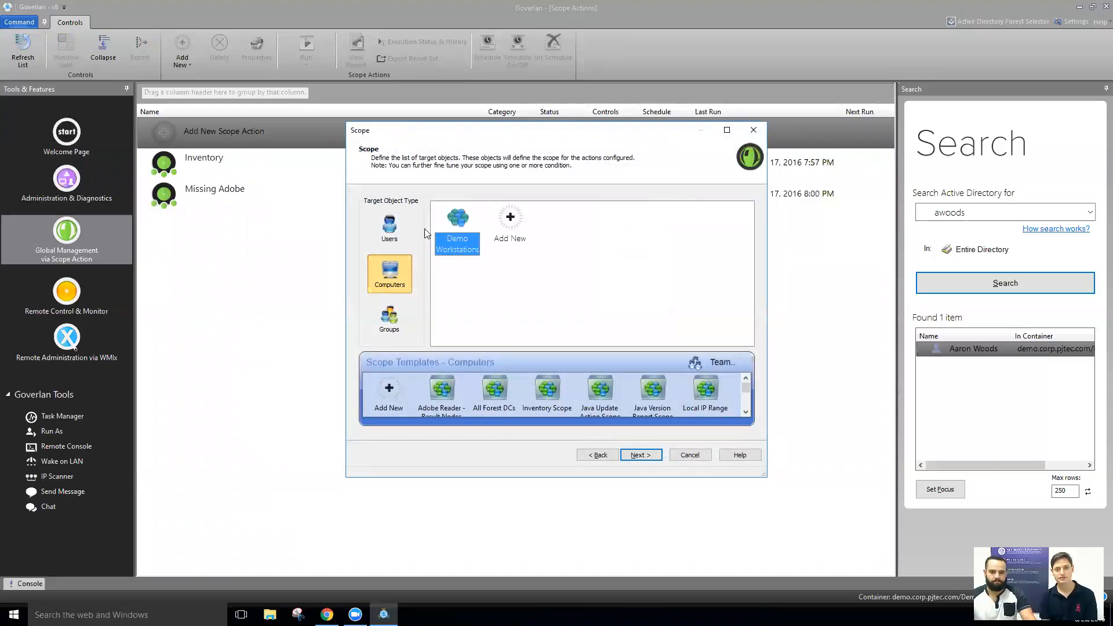
drag(456, 228, 473, 392)
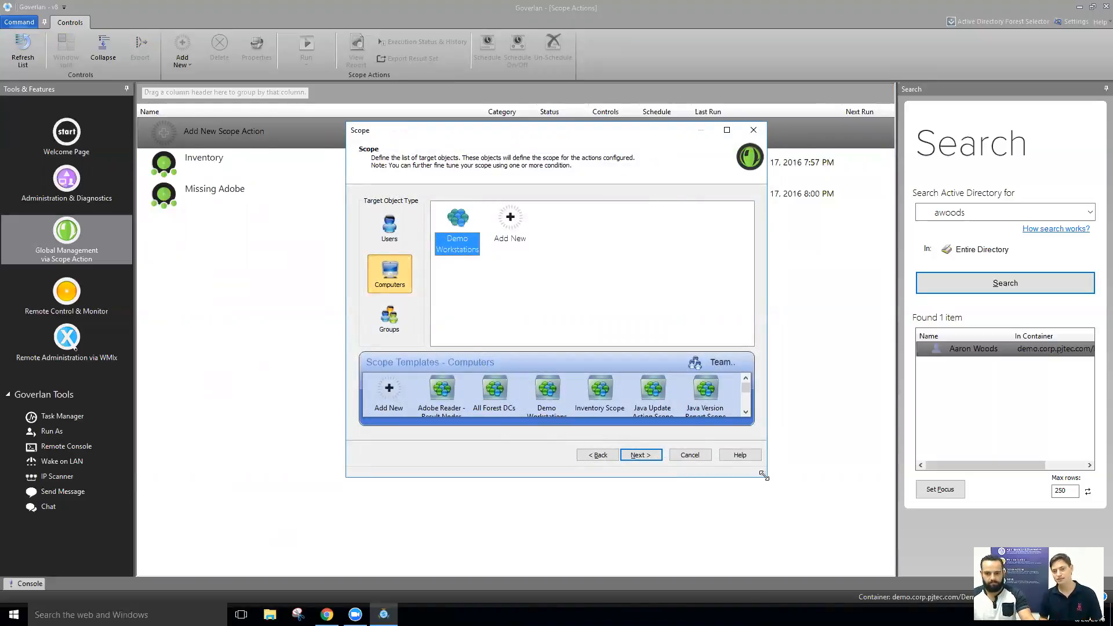
drag(763, 475, 840, 551)
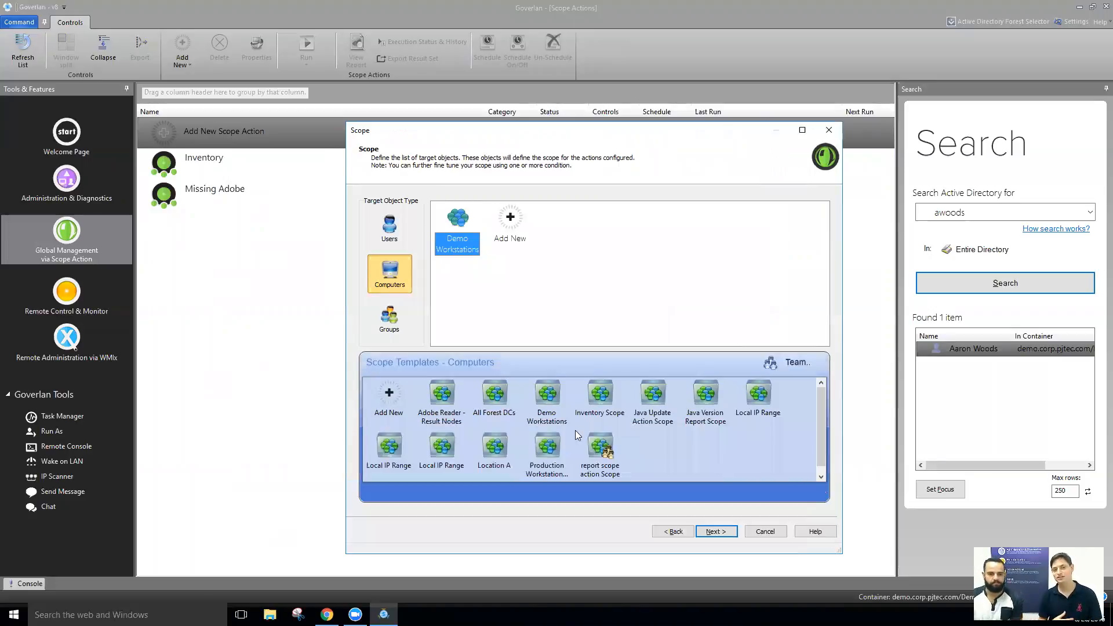
- Try to make the Demo Workstations scope template available to the team
click(545, 389)
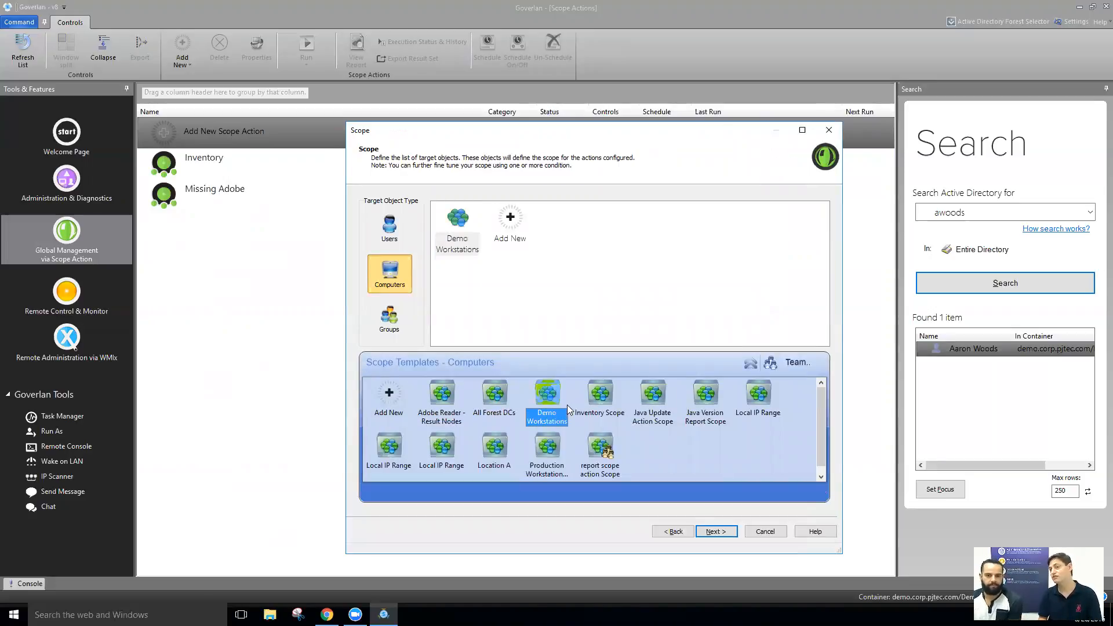
right_click(551, 399)
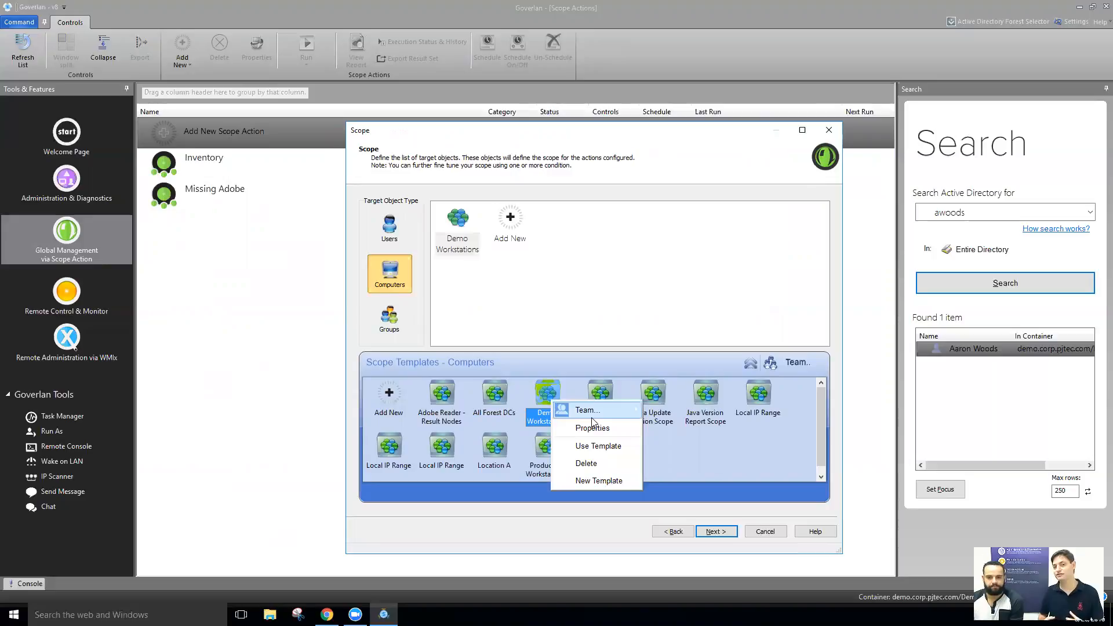
mouse_move(591, 411)
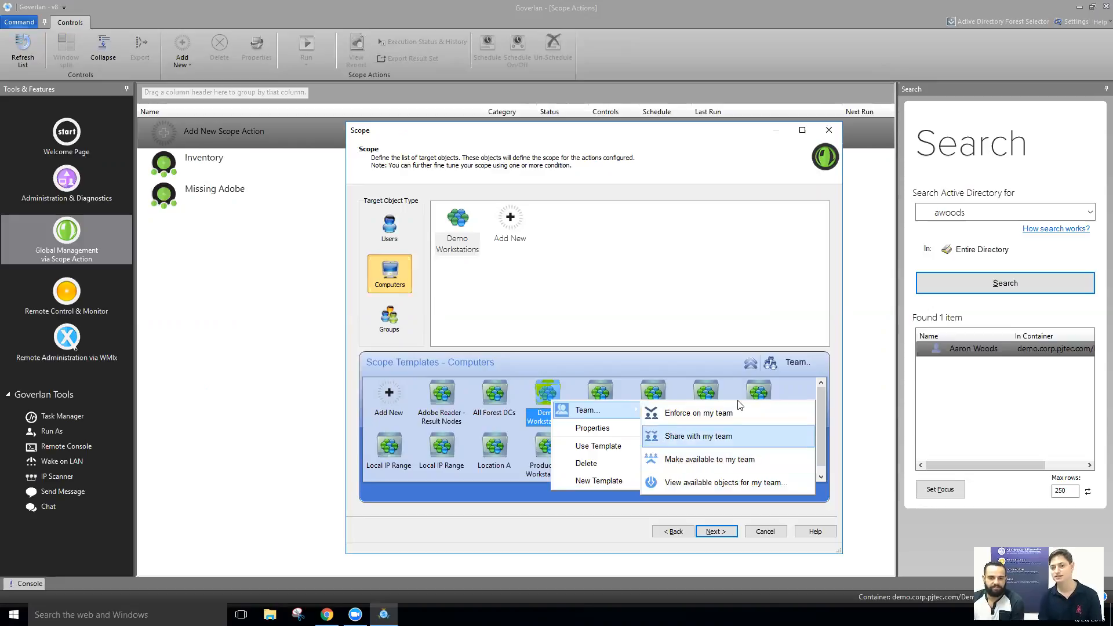
click(738, 461)
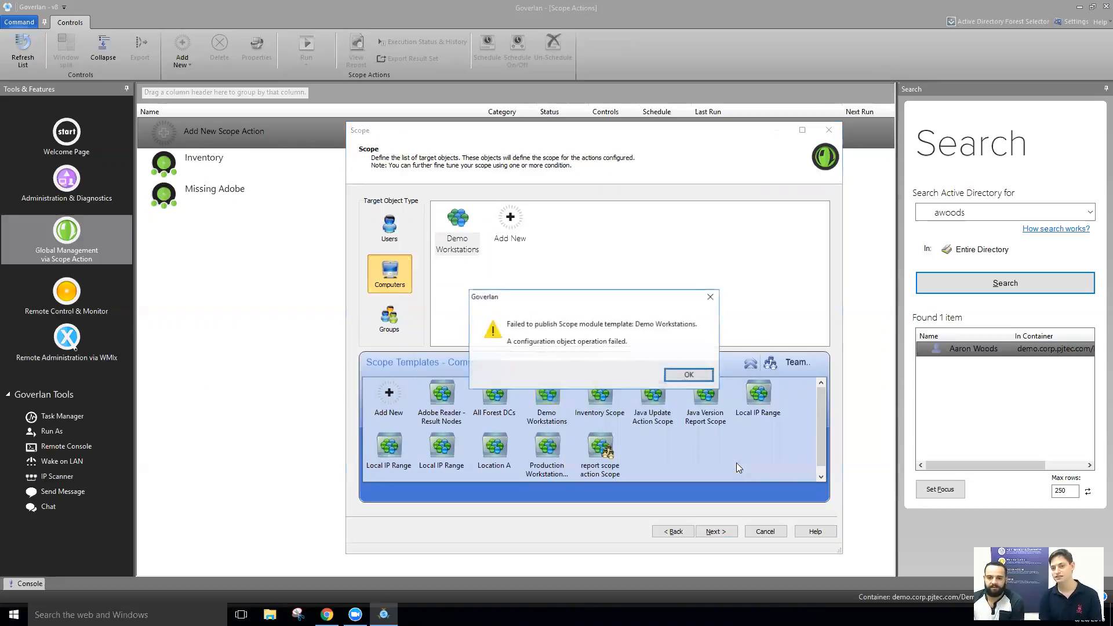
click(691, 377)
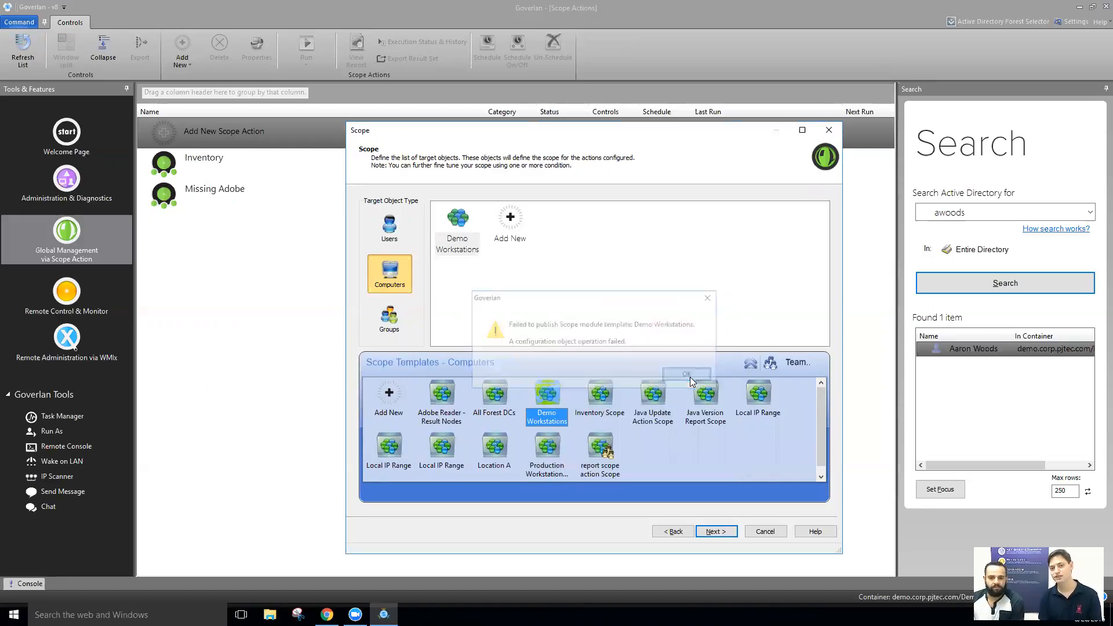
right_click(548, 396)
mouse_move(560, 402)
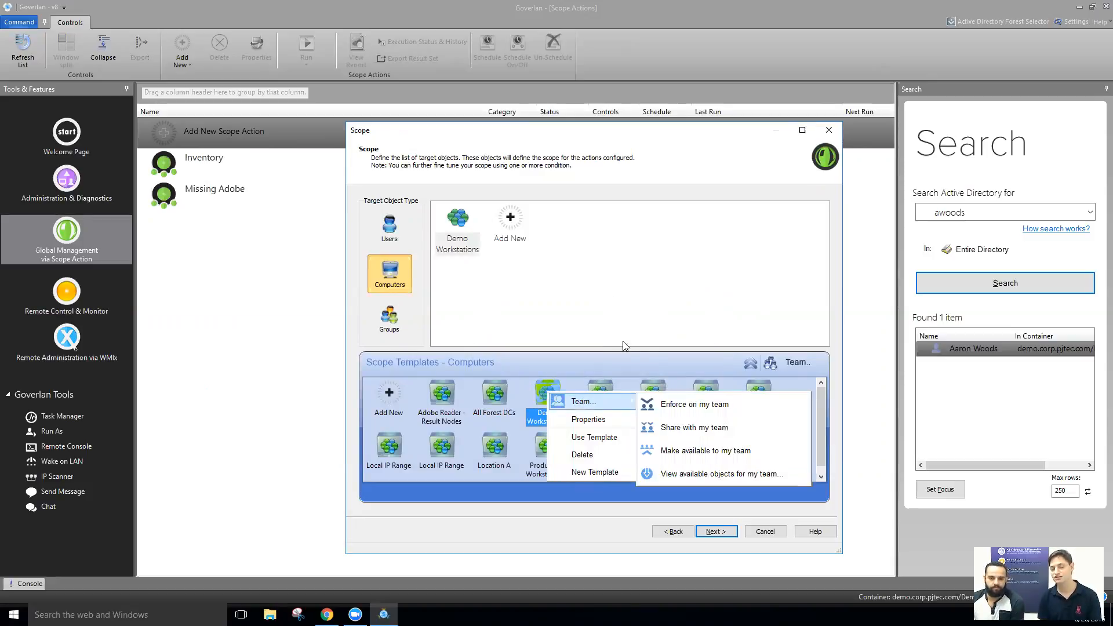
click(649, 351)
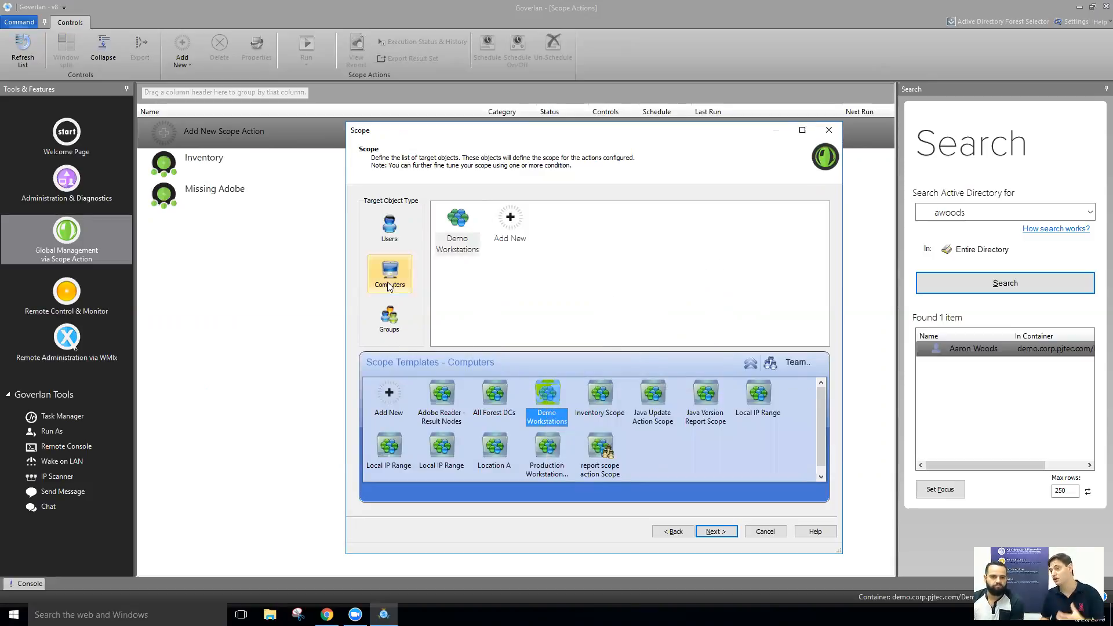
click(458, 232)
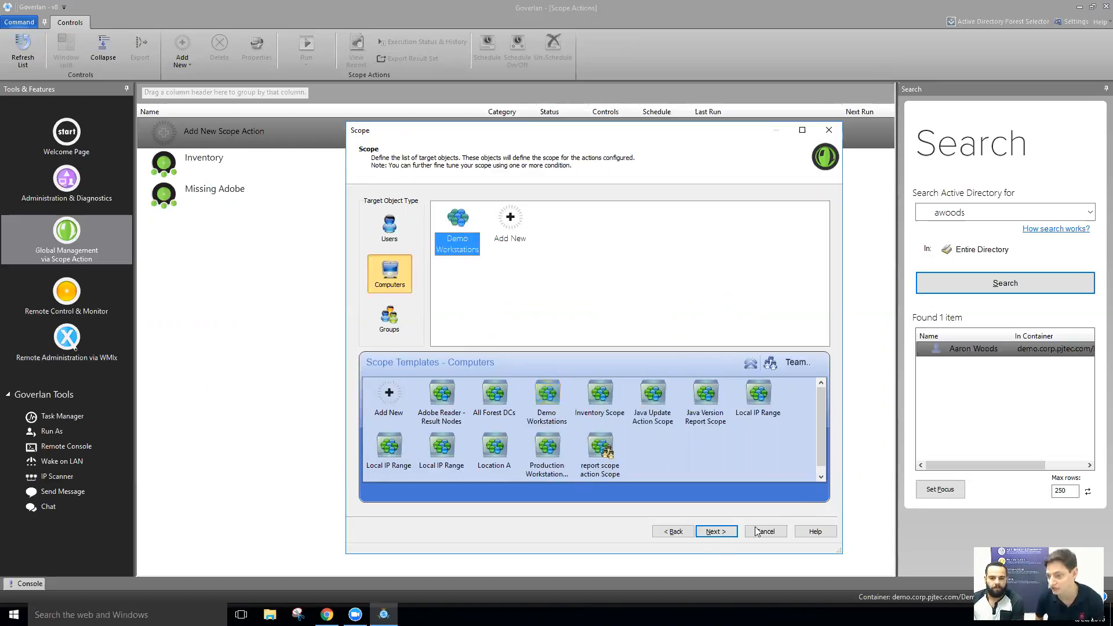
- Add the Report Local Administrators Actions template as the action module of the new scope action
click(717, 531)
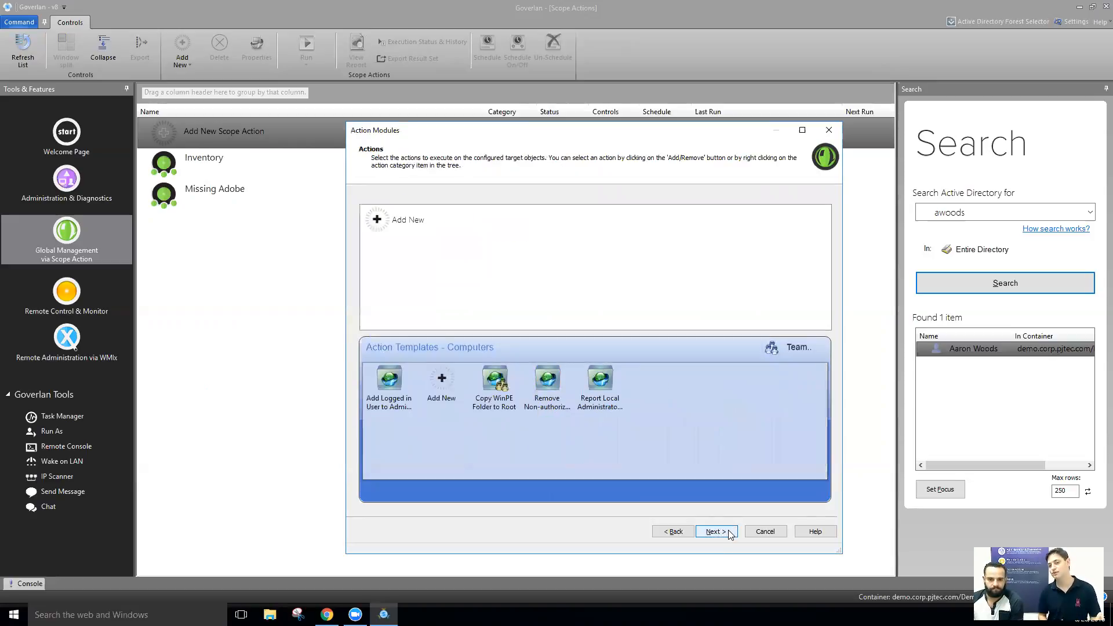
click(578, 410)
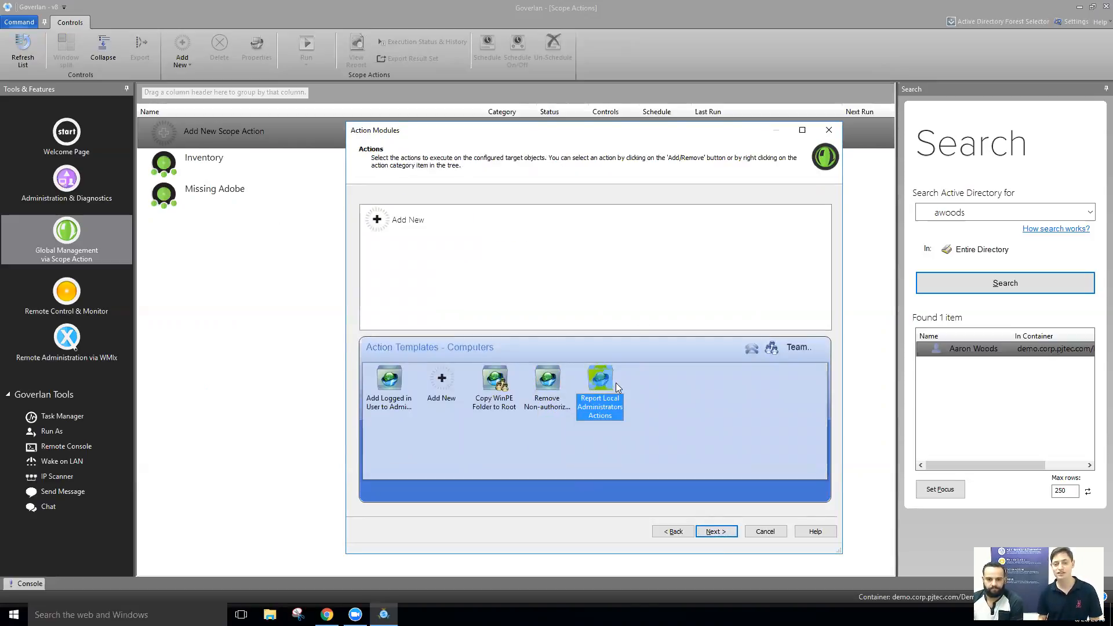
double_click(389, 380)
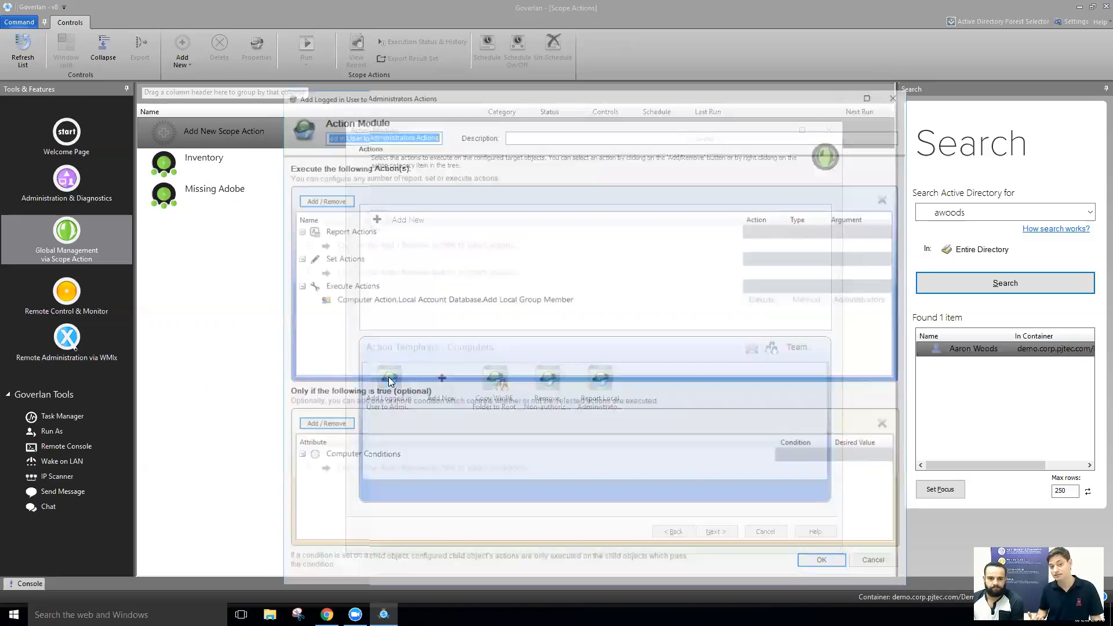
click(878, 564)
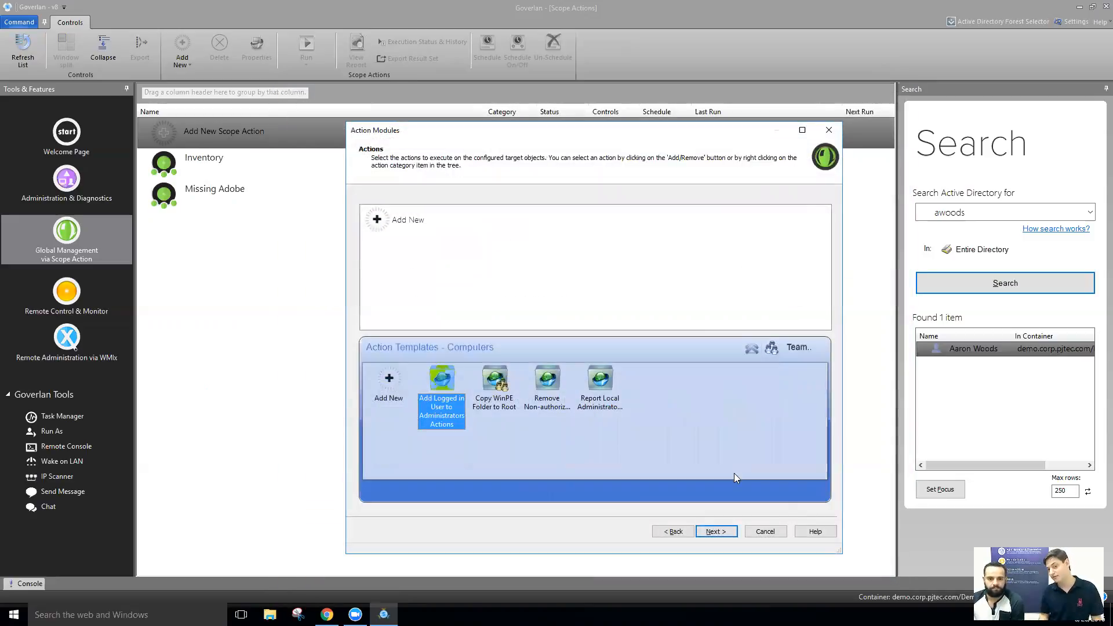
click(601, 386)
drag(601, 387, 447, 254)
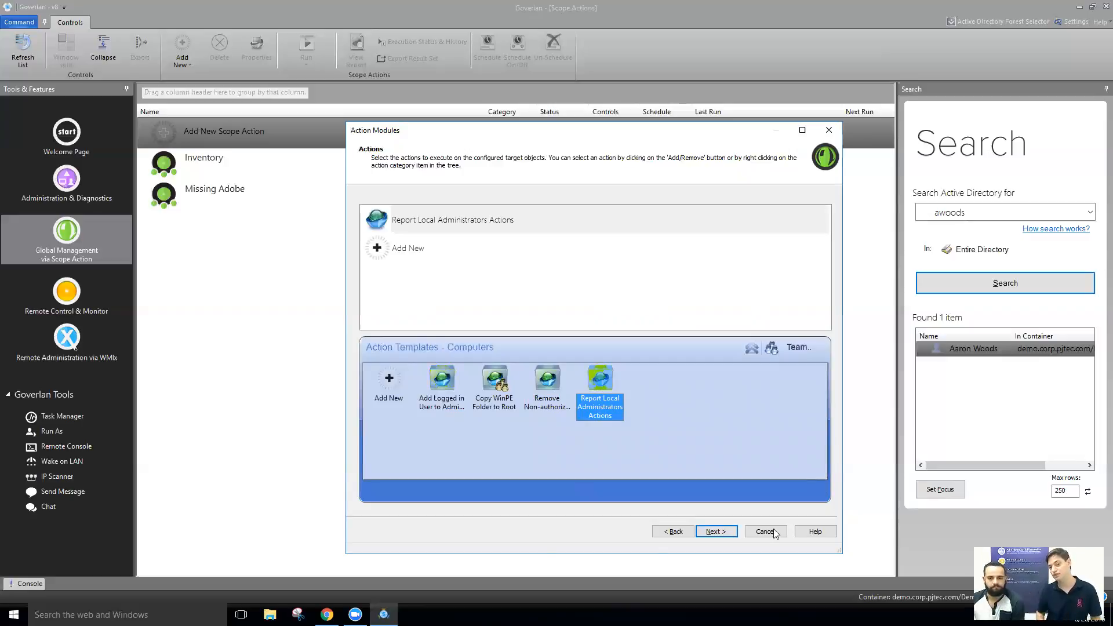
click(716, 532)
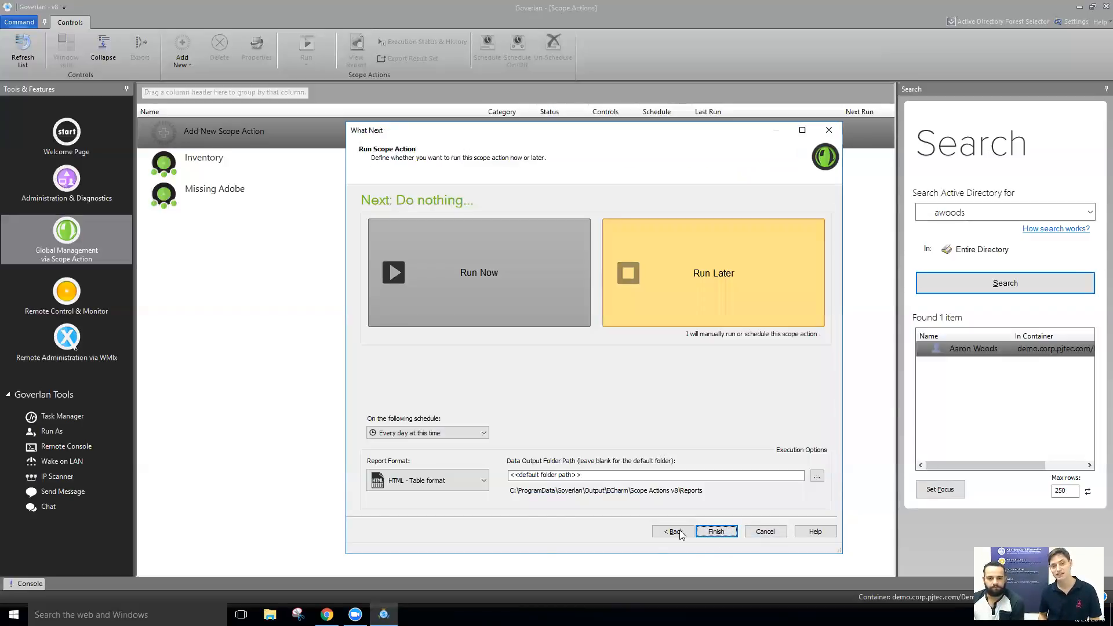
- Set the scope action to run now and do nothing after that, and finish the wizard
click(513, 290)
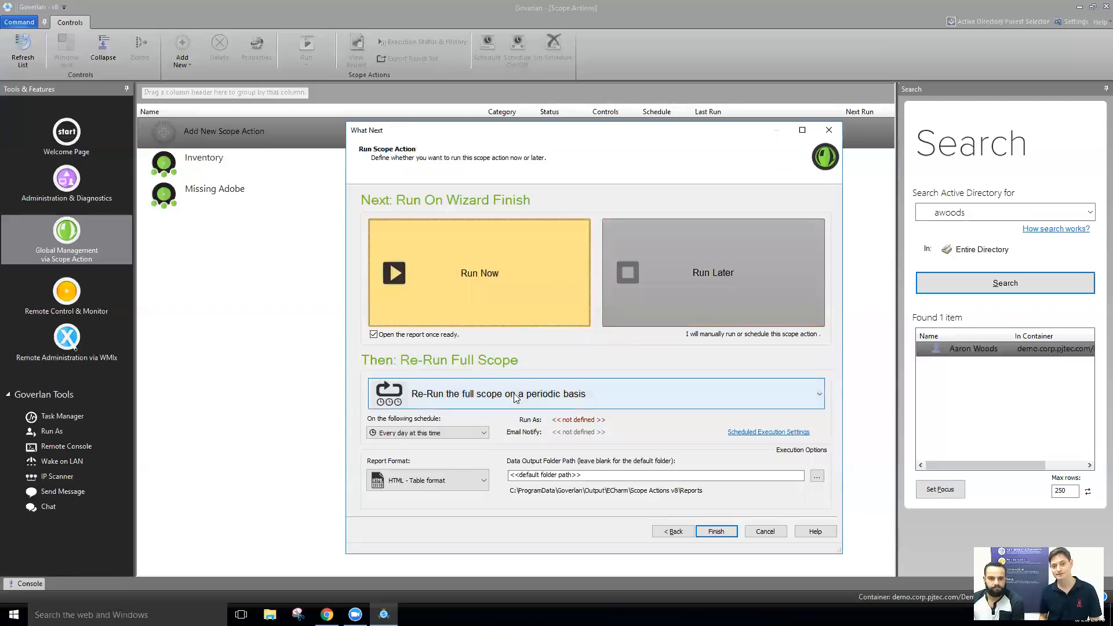
click(515, 399)
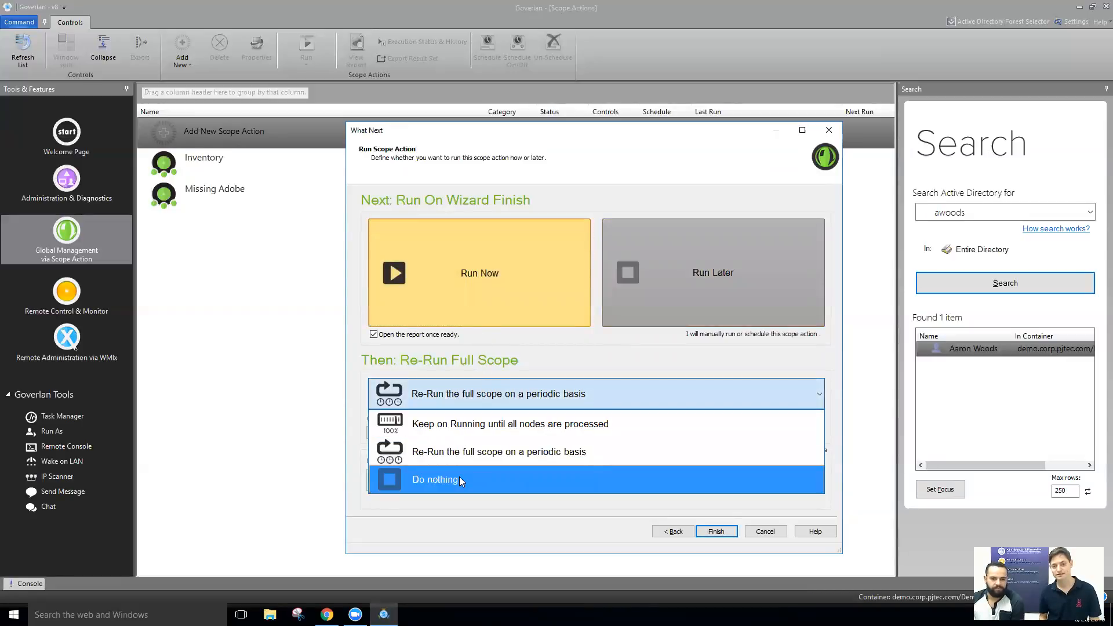
click(481, 480)
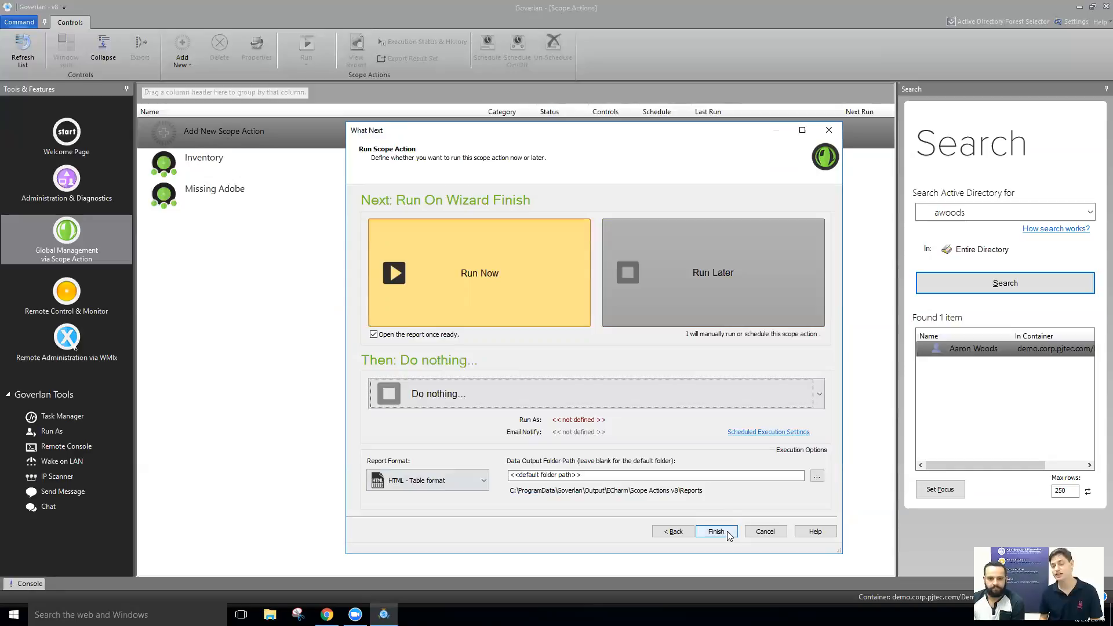
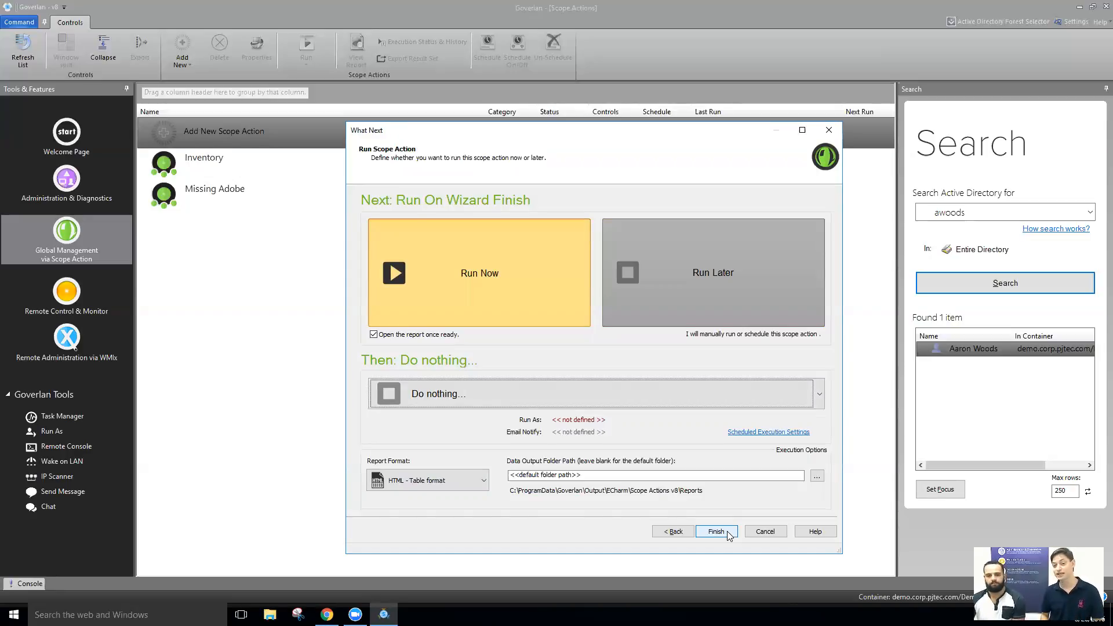
click(728, 533)
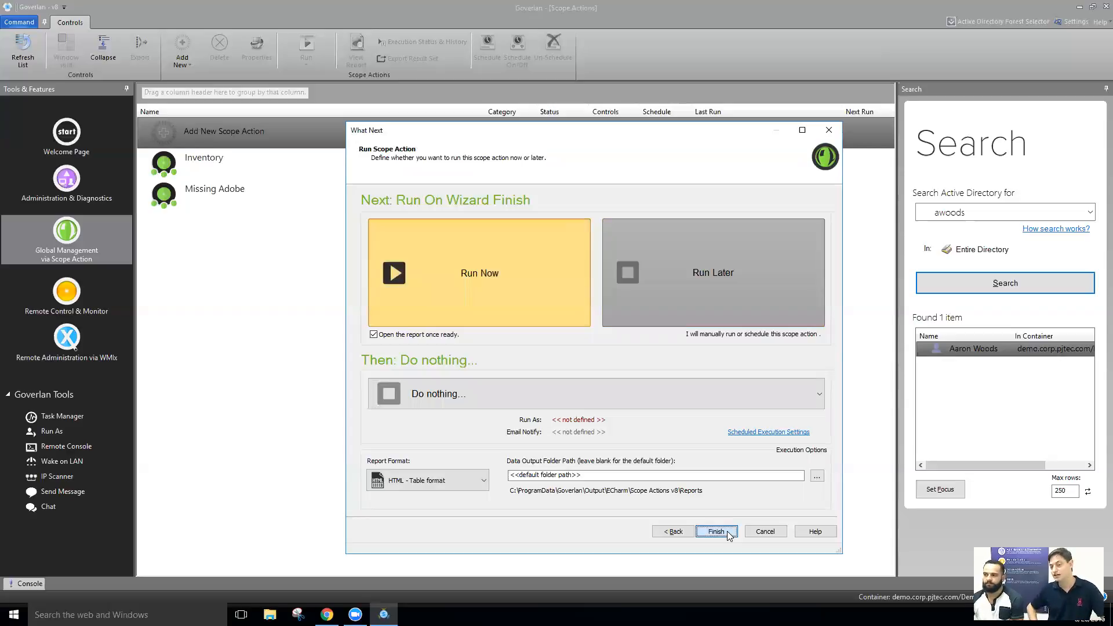
click(717, 531)
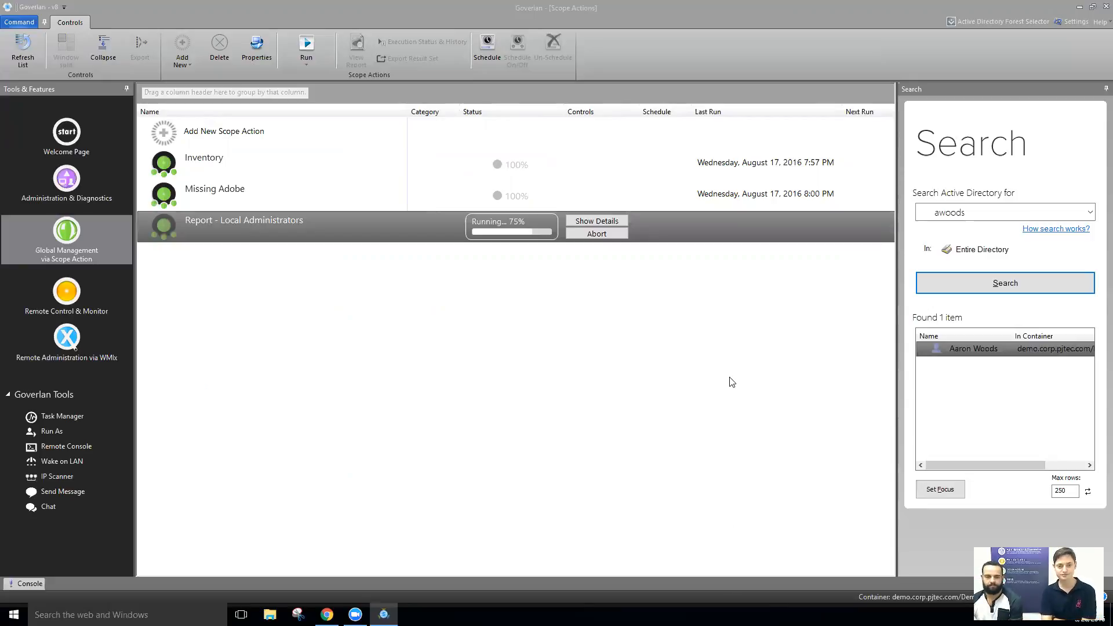
- Check the running scope action's execution details, and view the local administrators report it generates
click(619, 221)
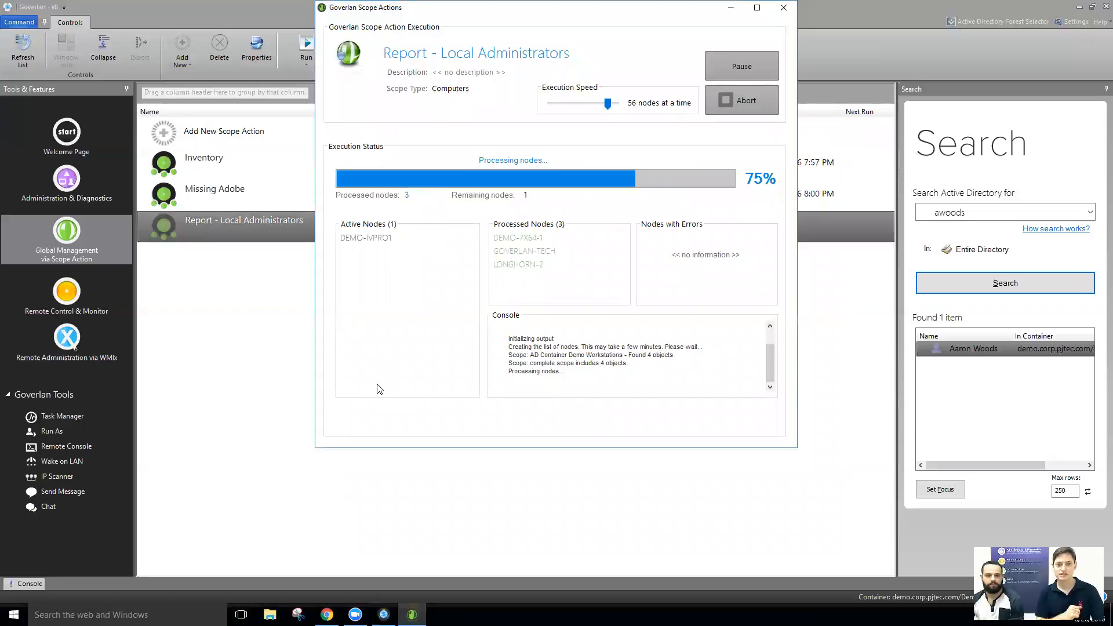
click(785, 8)
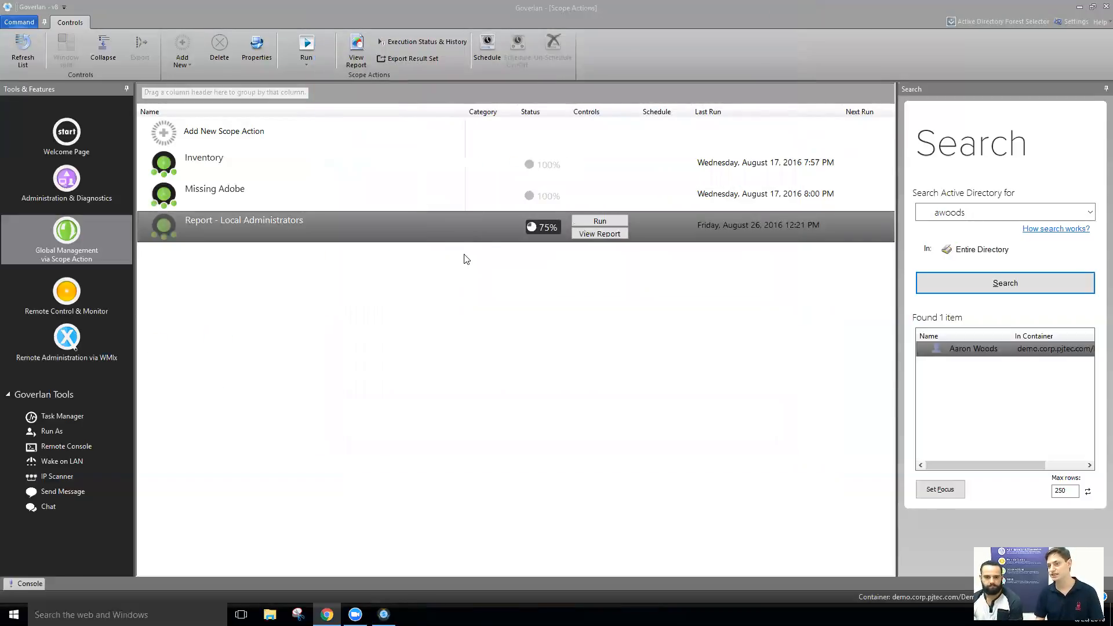
click(599, 237)
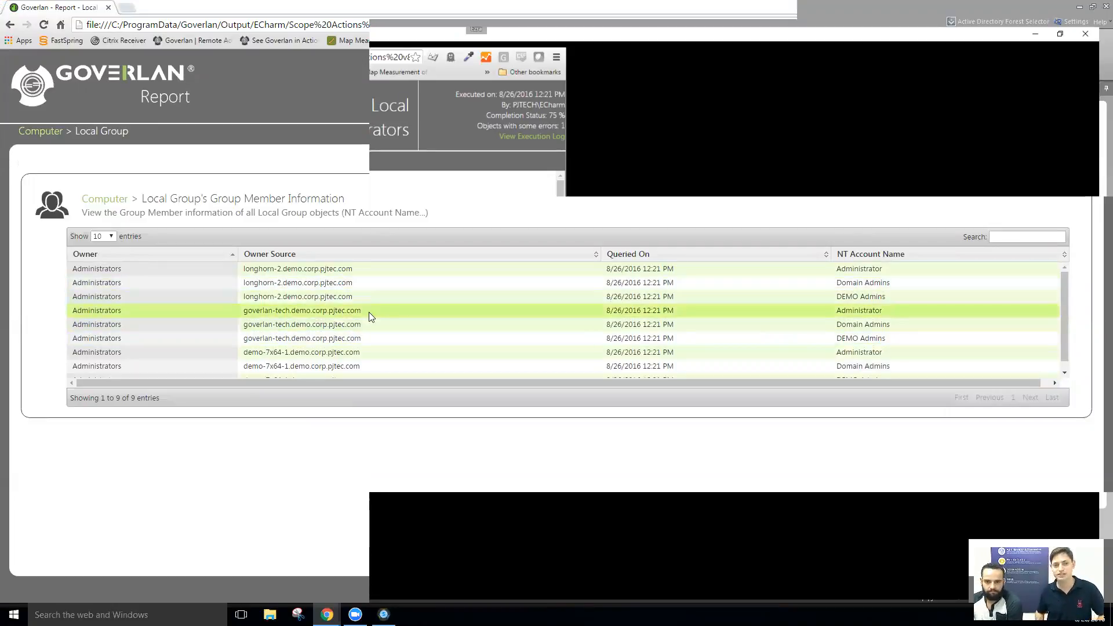
scroll(369, 312, down, 1)
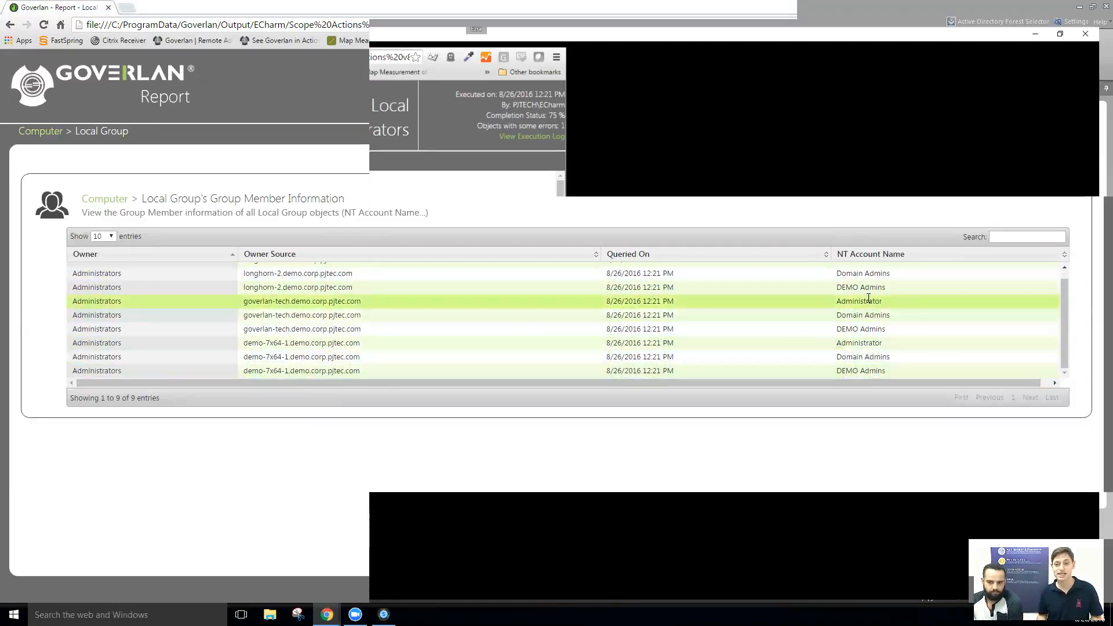
scroll(896, 360, up, 1)
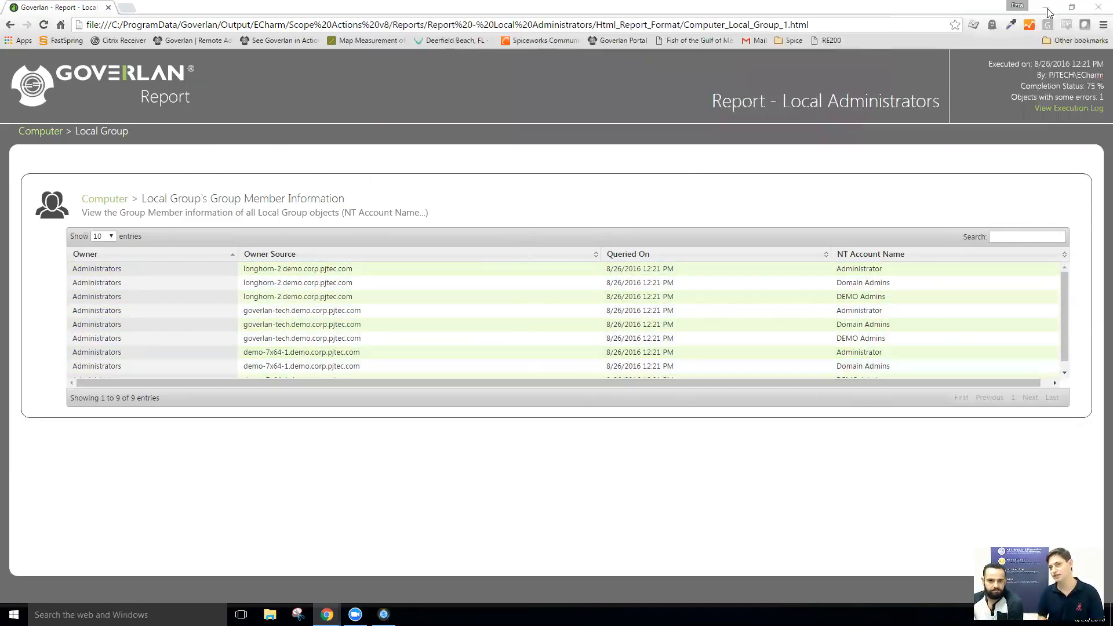
click(1047, 8)
- Add the Add Logged in User to Administrators Actions template ahead of the report module in Report - Local Administrators and save
right_click(242, 223)
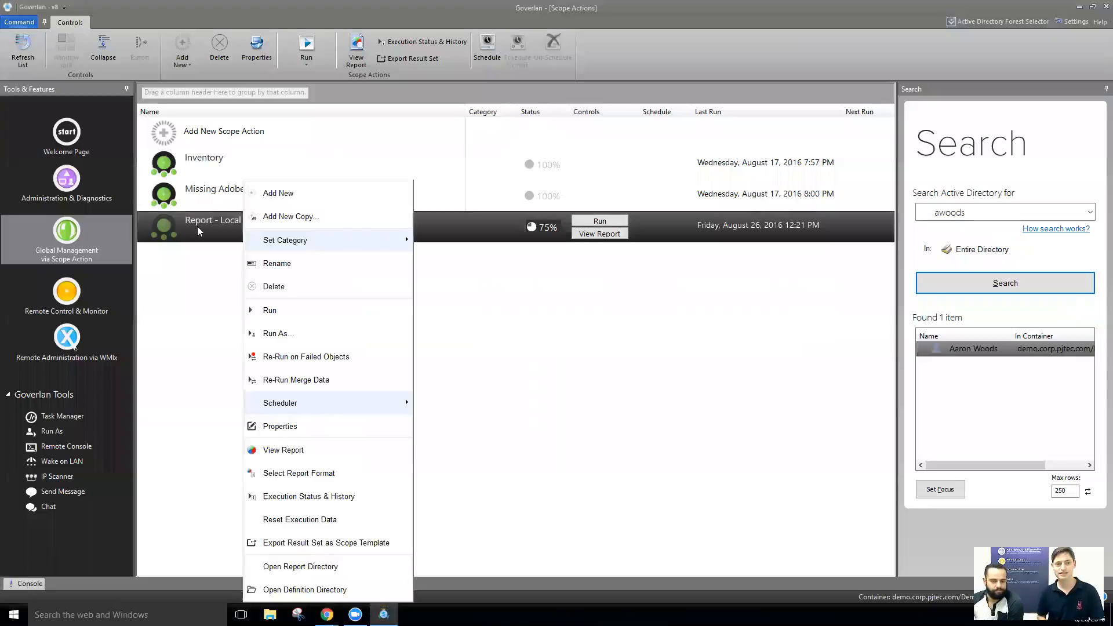
click(275, 496)
click(396, 168)
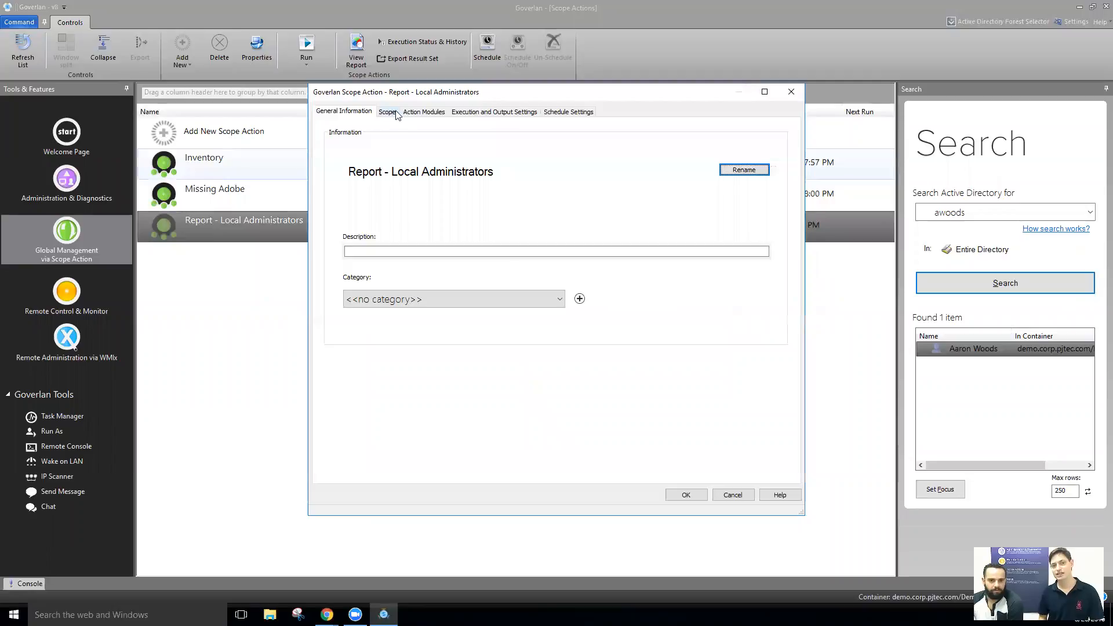
click(412, 112)
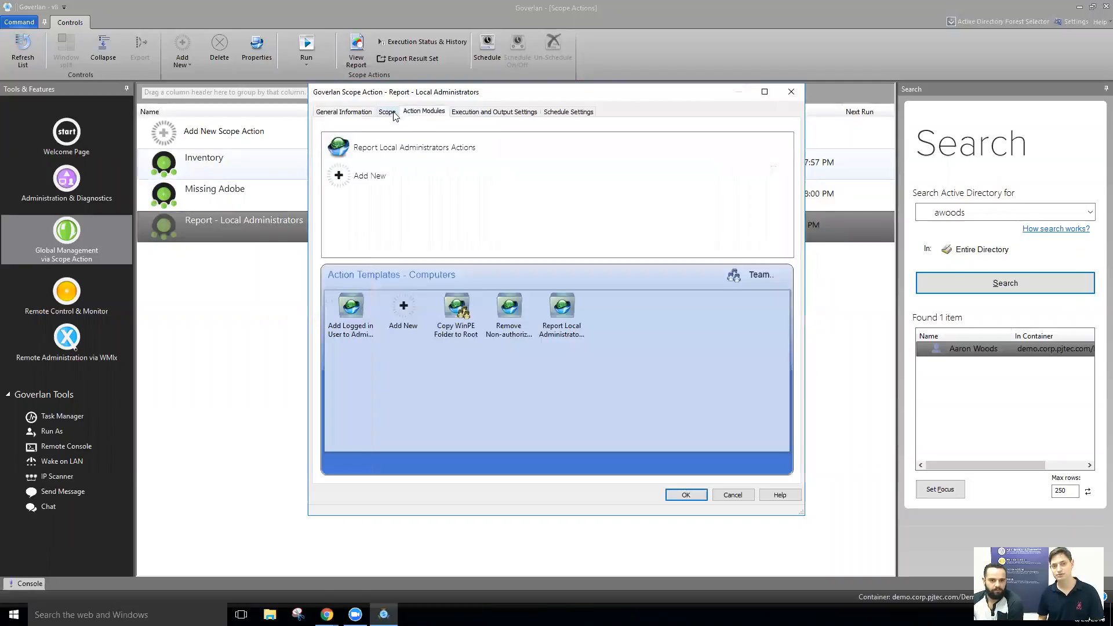
click(520, 313)
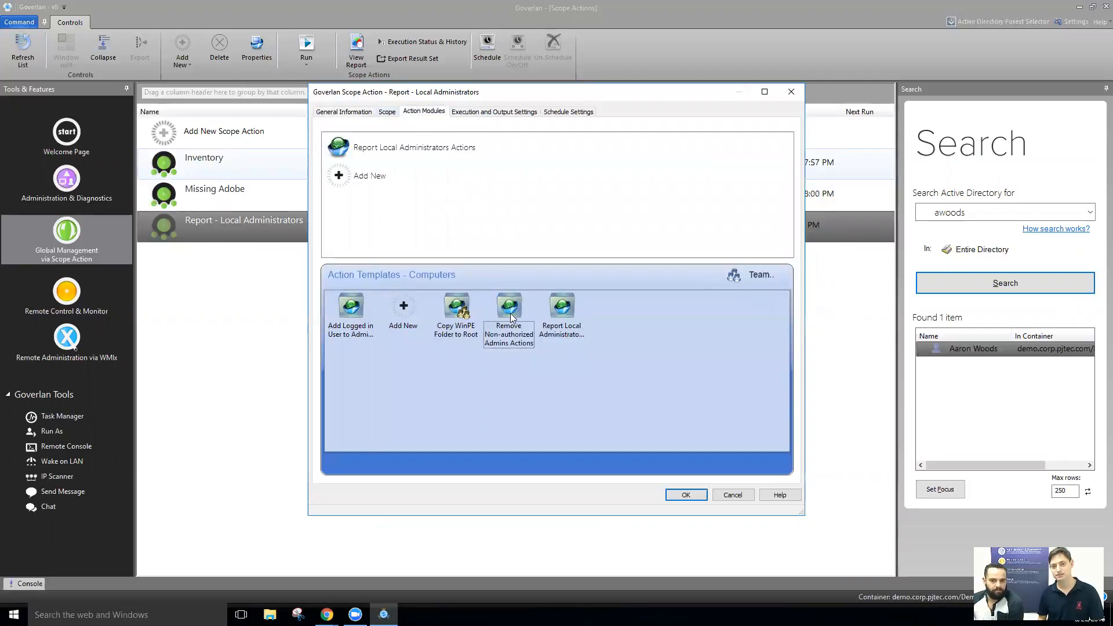
drag(350, 312, 395, 184)
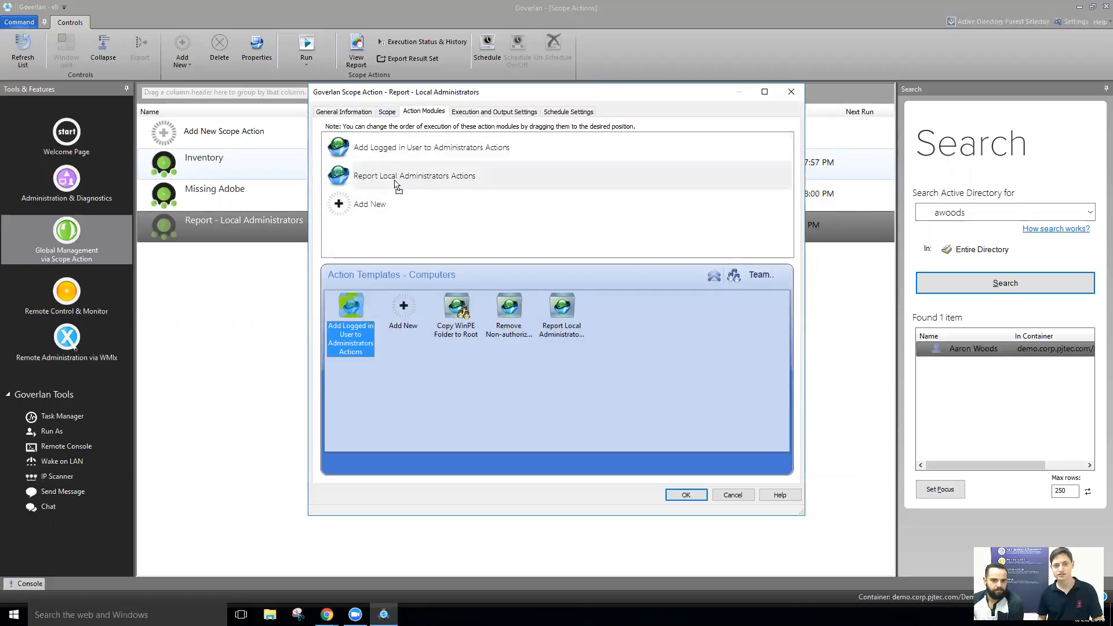
click(451, 152)
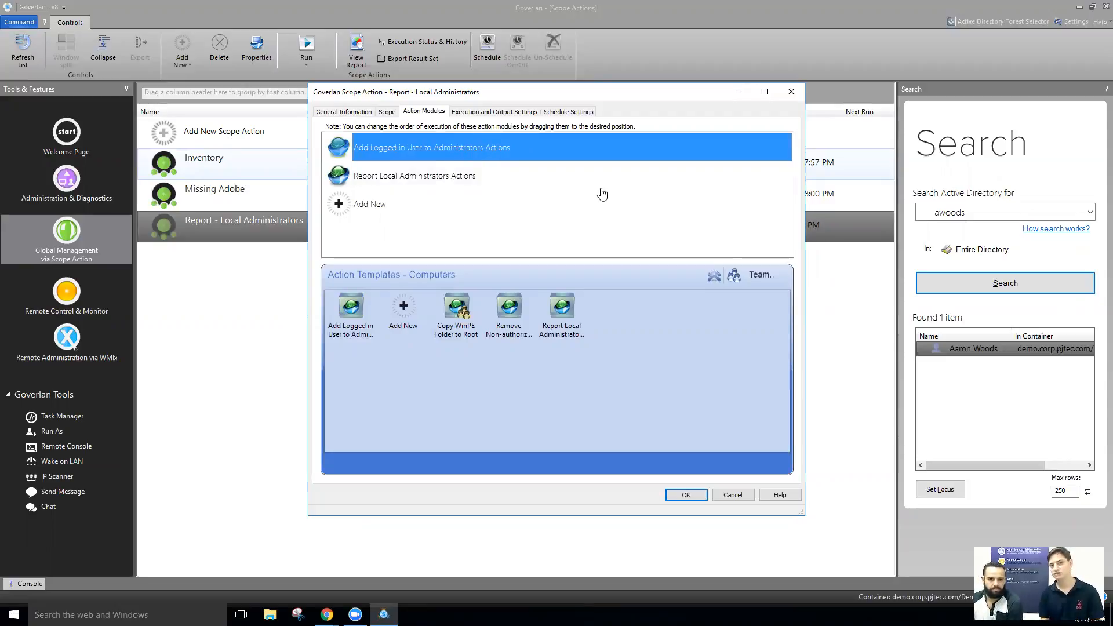
click(687, 495)
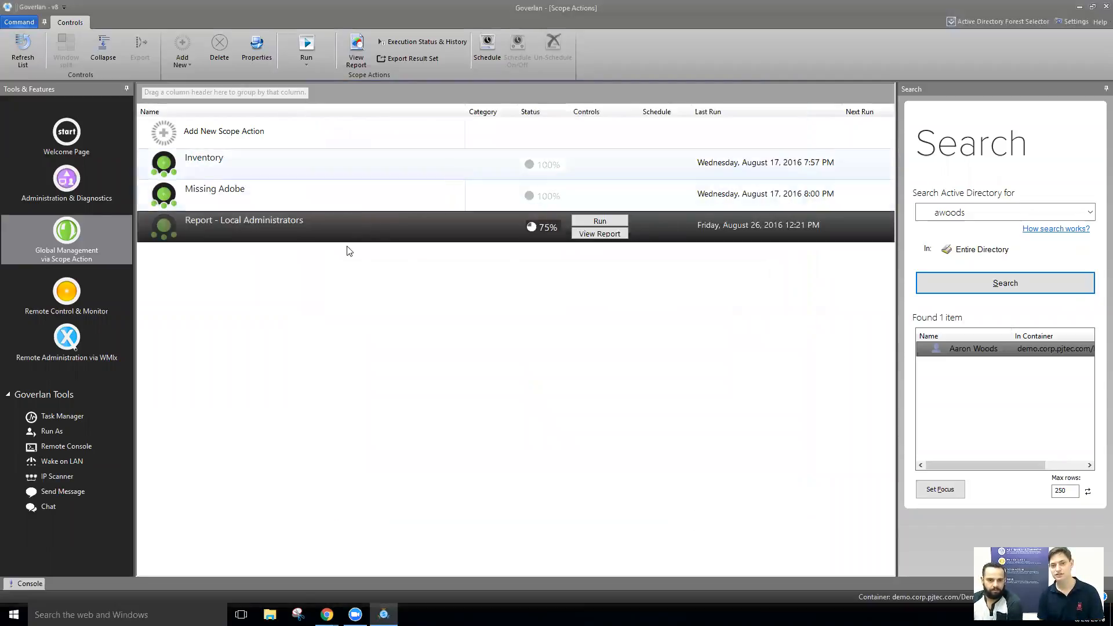
- Remove the Demo Workstations container from the scope module of Report - Local Administrators
double_click(402, 235)
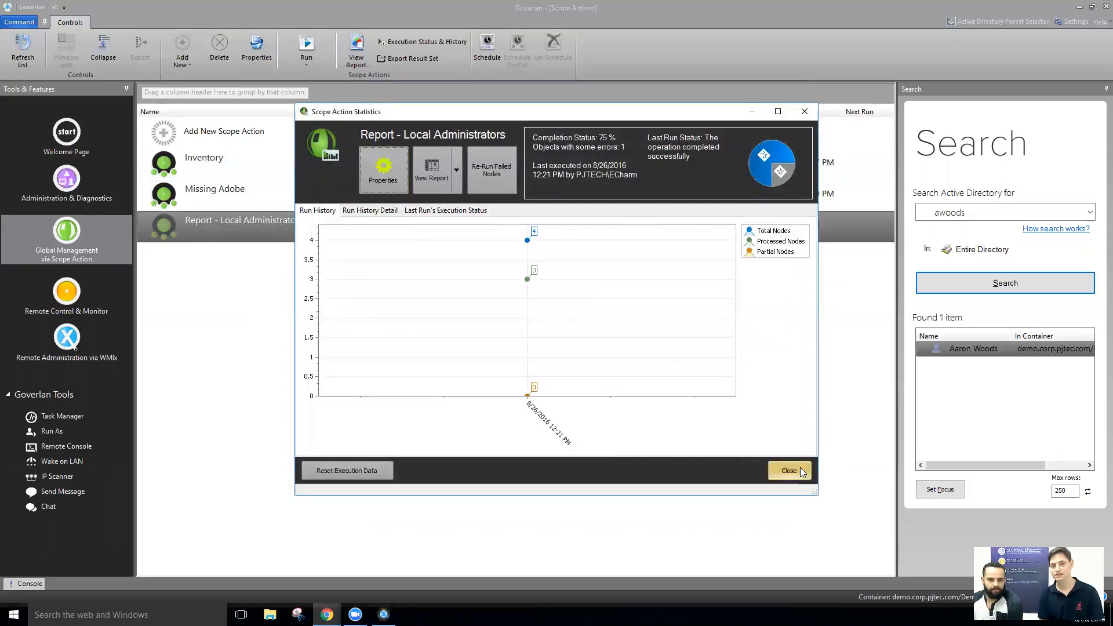
click(376, 172)
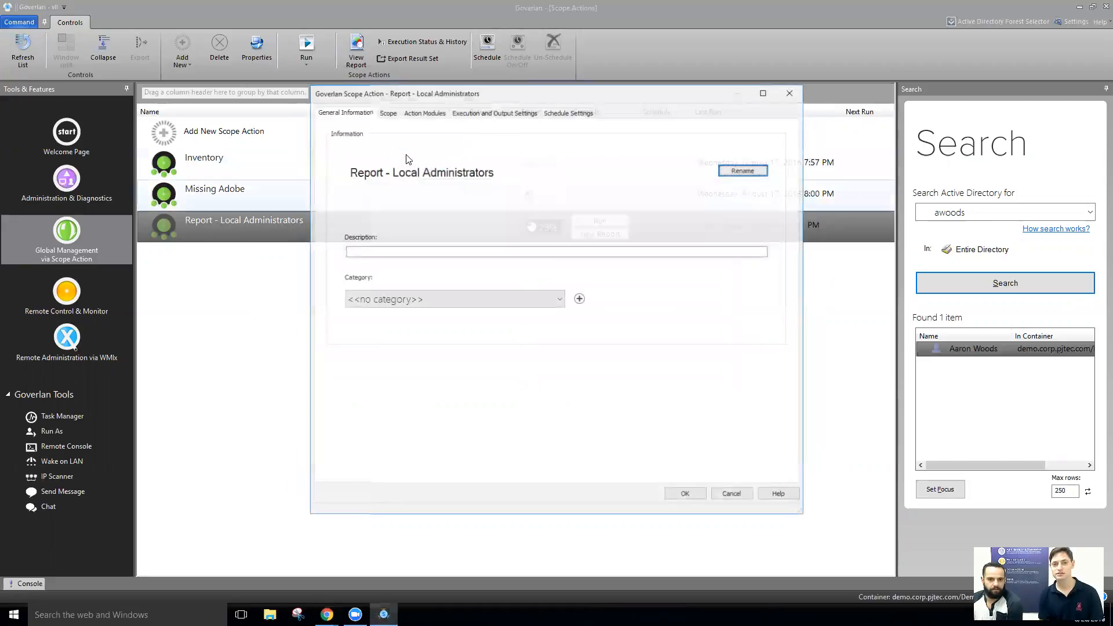
click(392, 113)
double_click(436, 178)
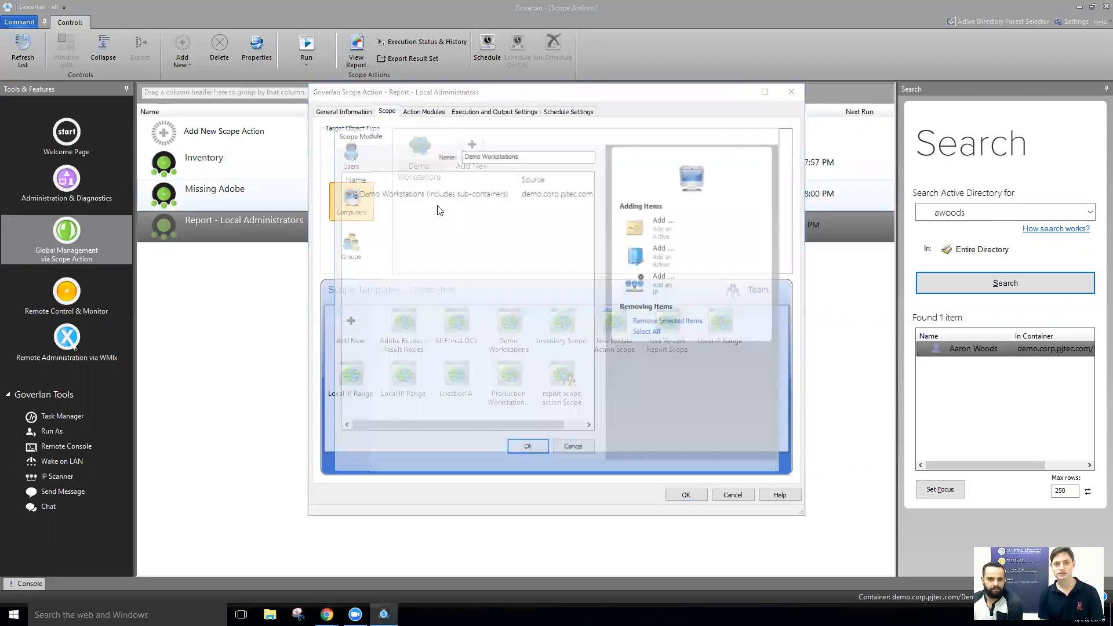
click(406, 192)
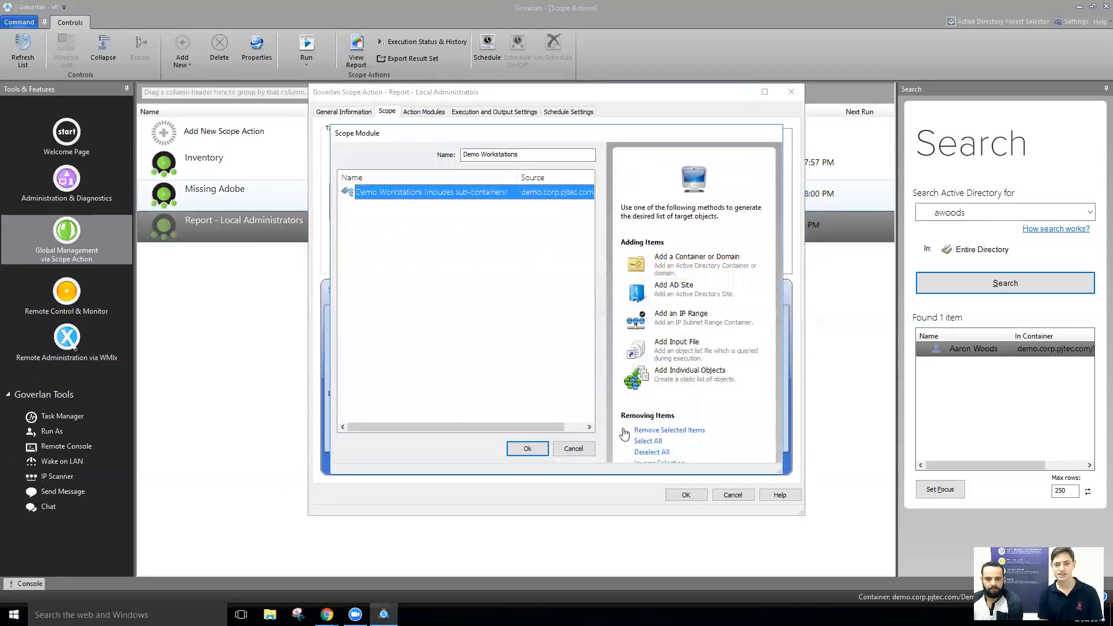
click(658, 430)
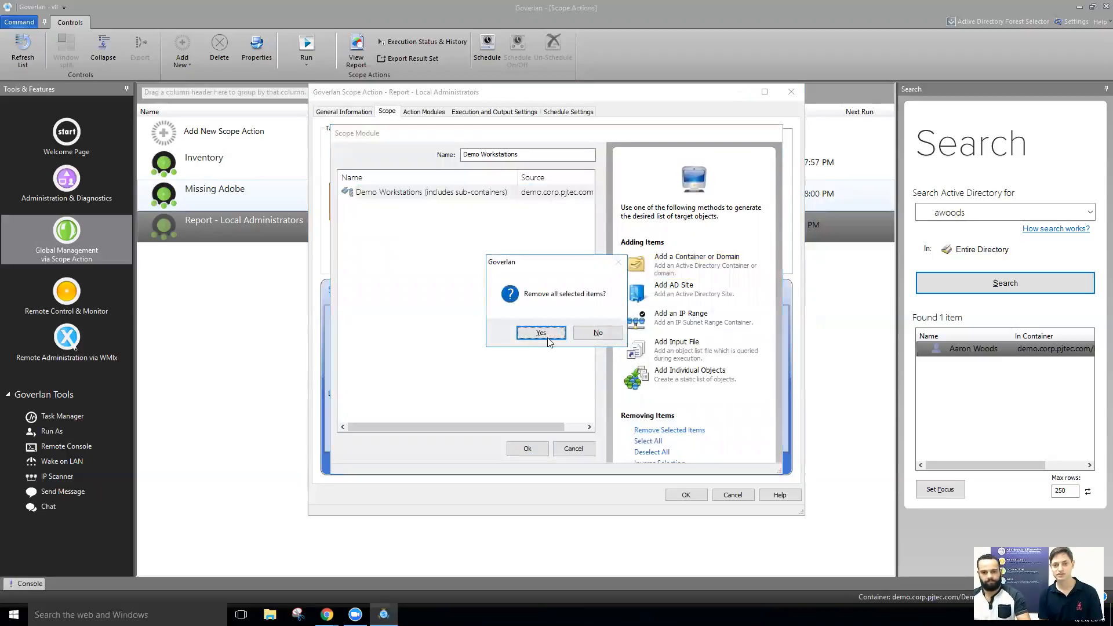
click(542, 331)
- Add DEMO-7X64-1, GOVERLAN-TECH and LONGHORN-2 from Demo Workstations to the scope module as individual domain computers, and save the scope action
click(710, 380)
click(686, 273)
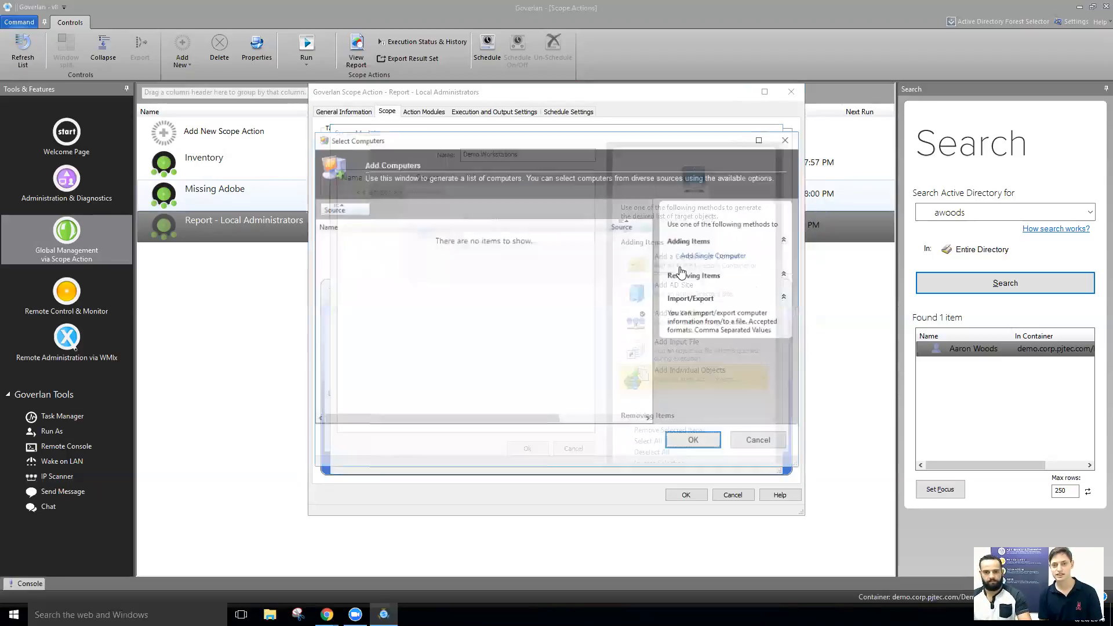
click(720, 295)
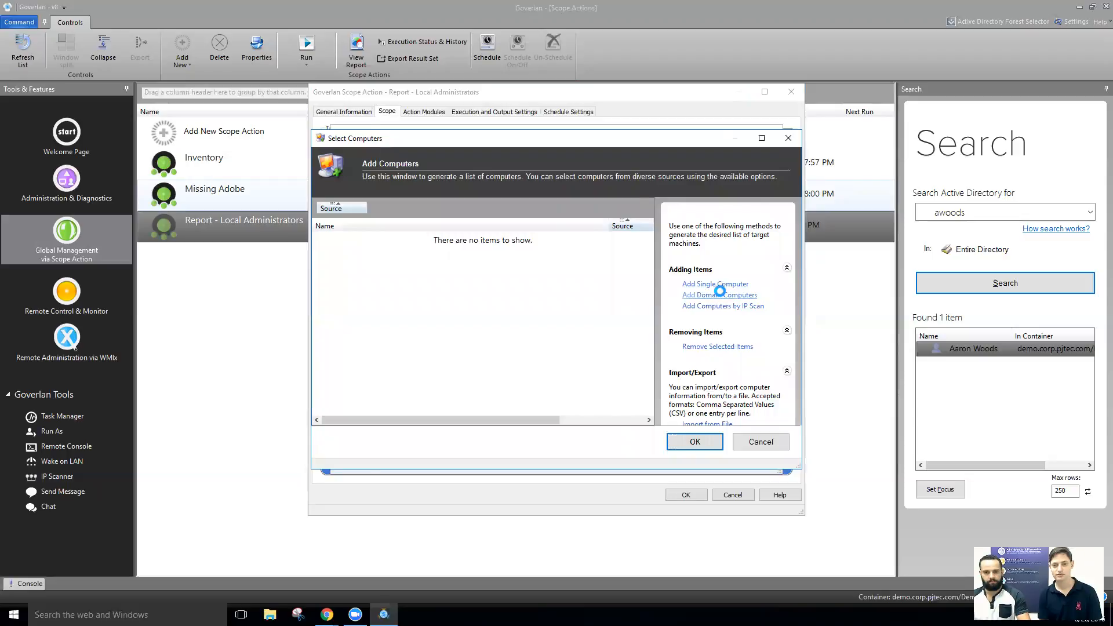
click(483, 229)
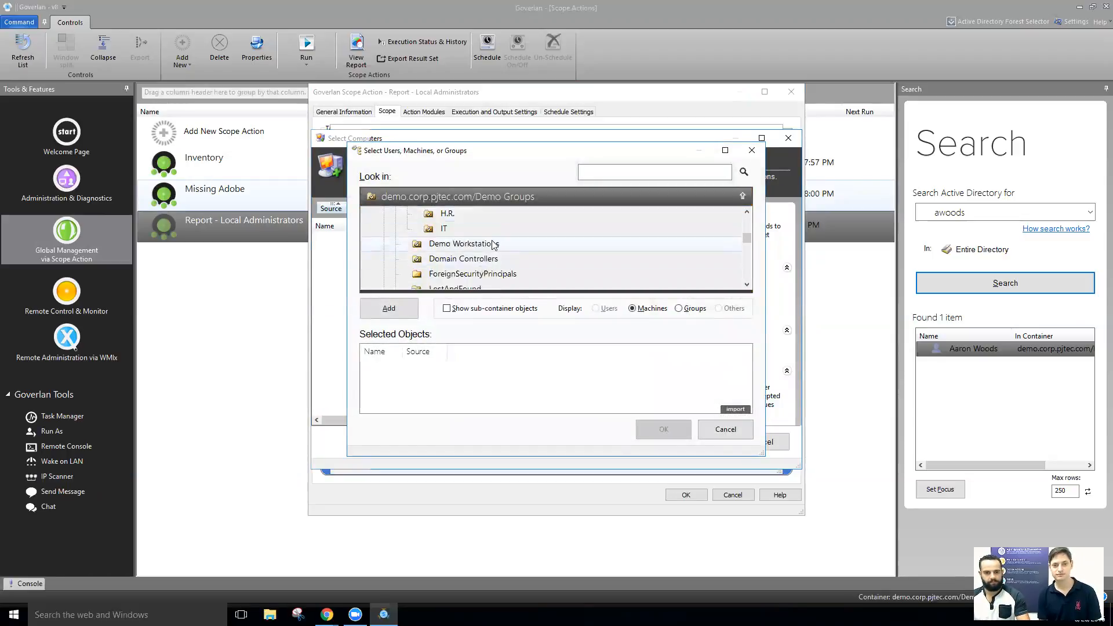
click(488, 244)
click(430, 231)
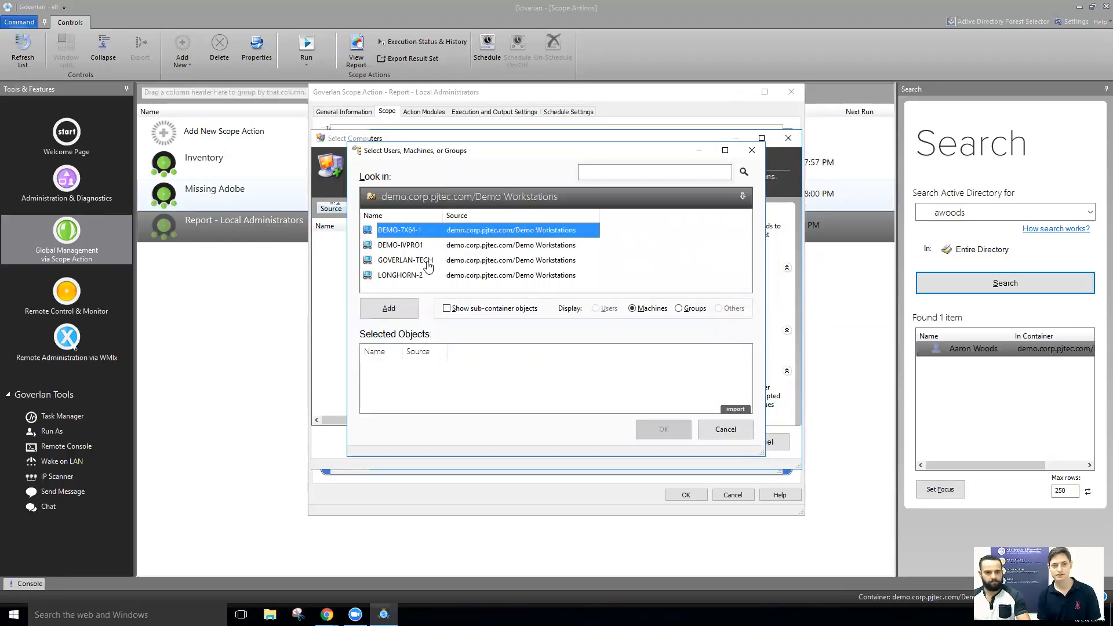
ctrl+click(432, 263)
ctrl+click(419, 276)
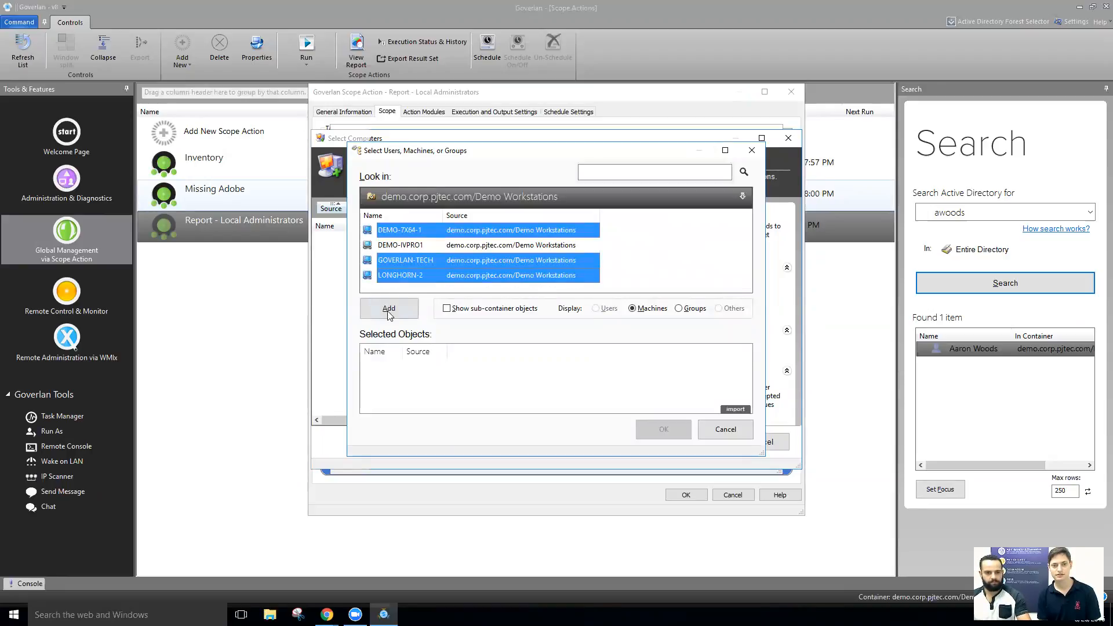
click(388, 310)
click(663, 429)
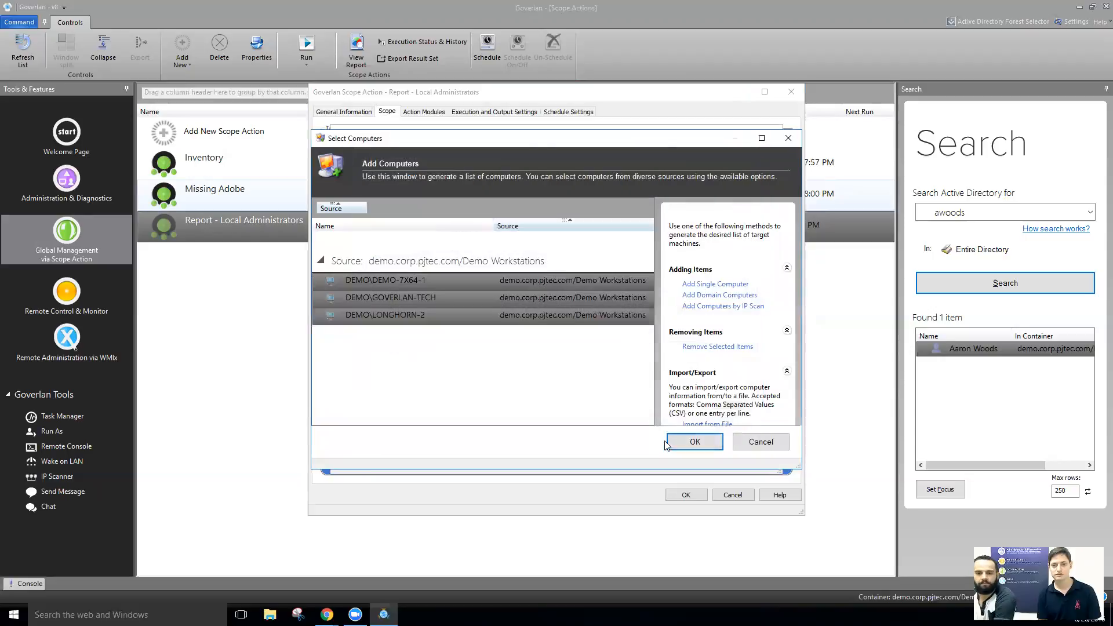
click(693, 443)
click(529, 450)
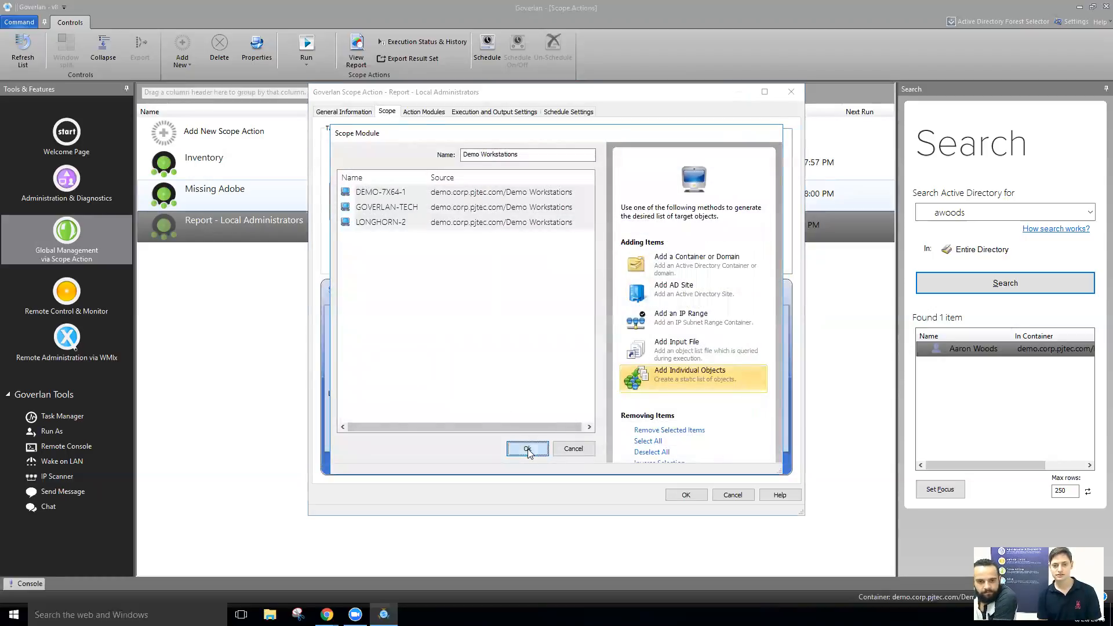
click(686, 494)
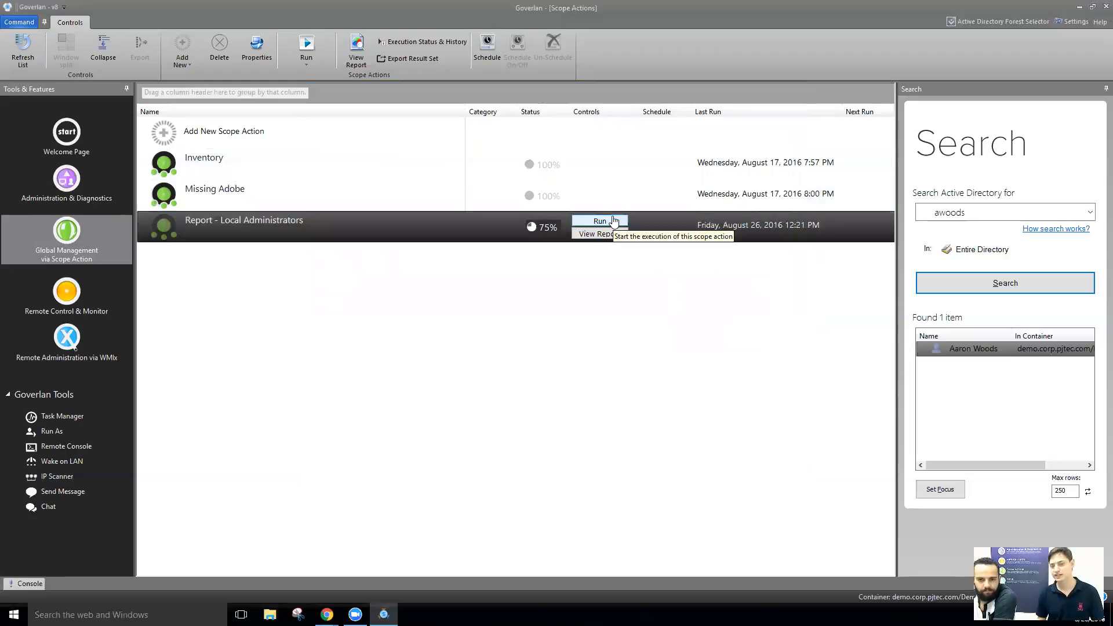
- Run the Report - Local Administrators scope action again and follow its execution details
click(614, 221)
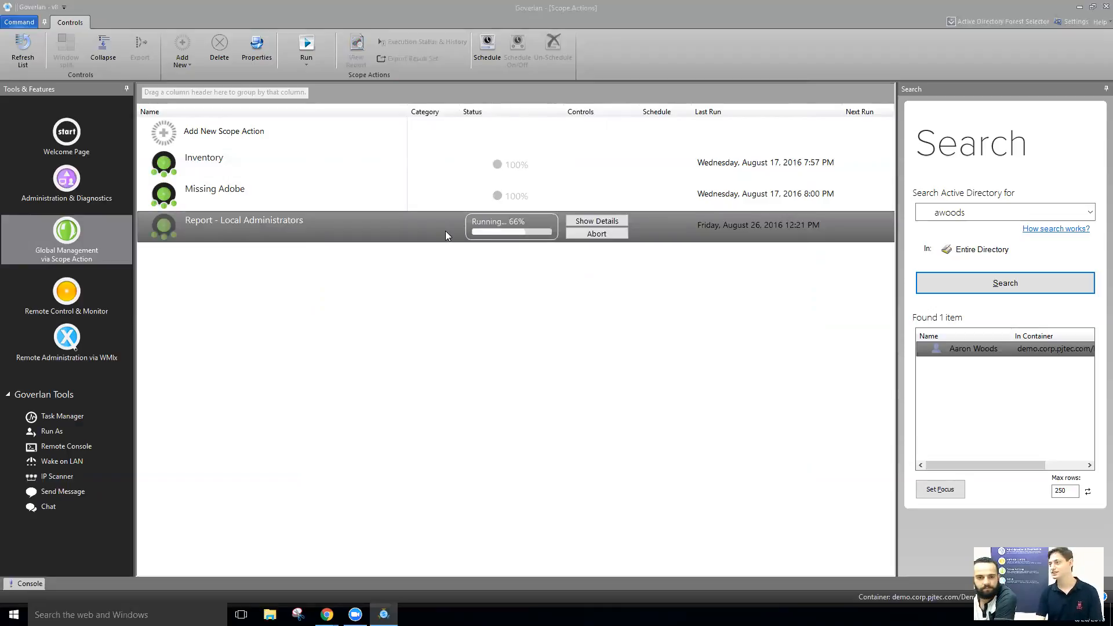
click(599, 221)
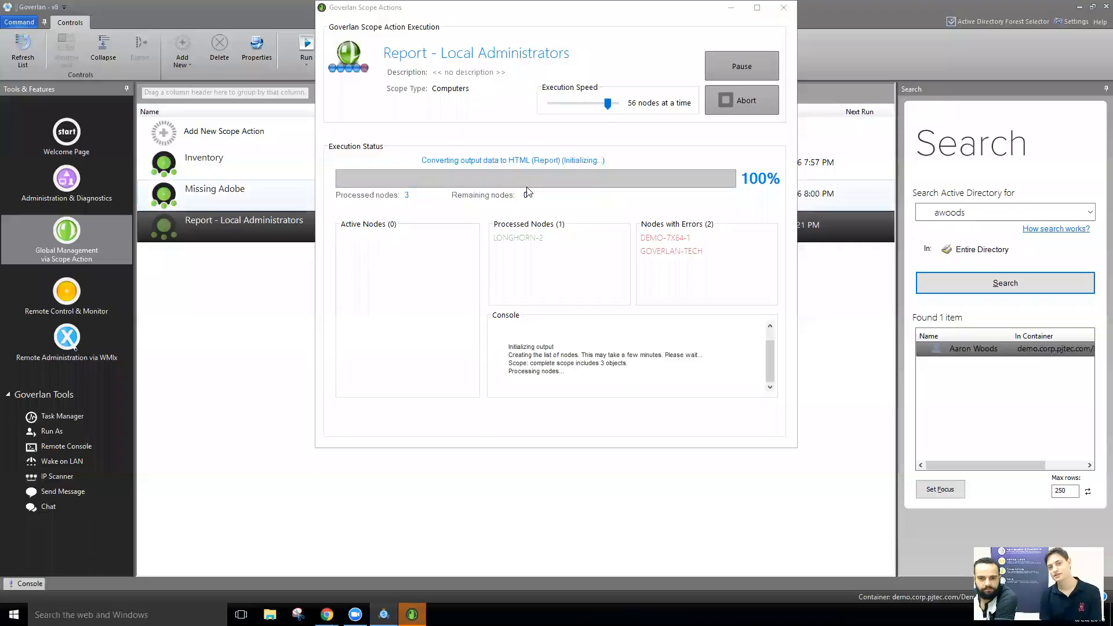
click(784, 10)
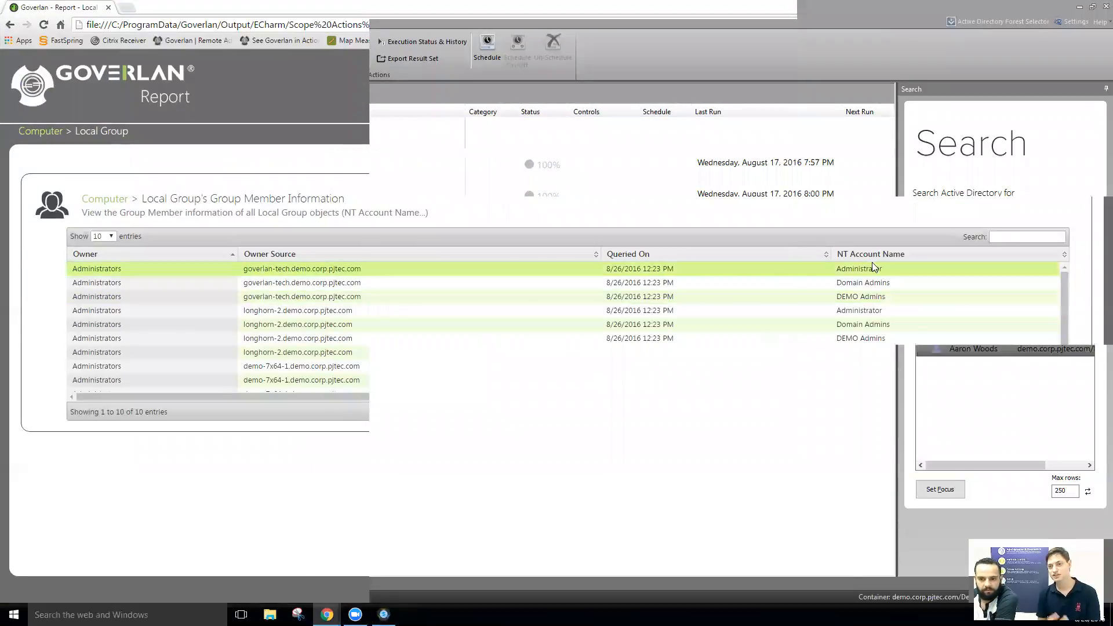
- Sort the report by NT Account Name and check which computer lists the logged-in user as an administrator
click(873, 258)
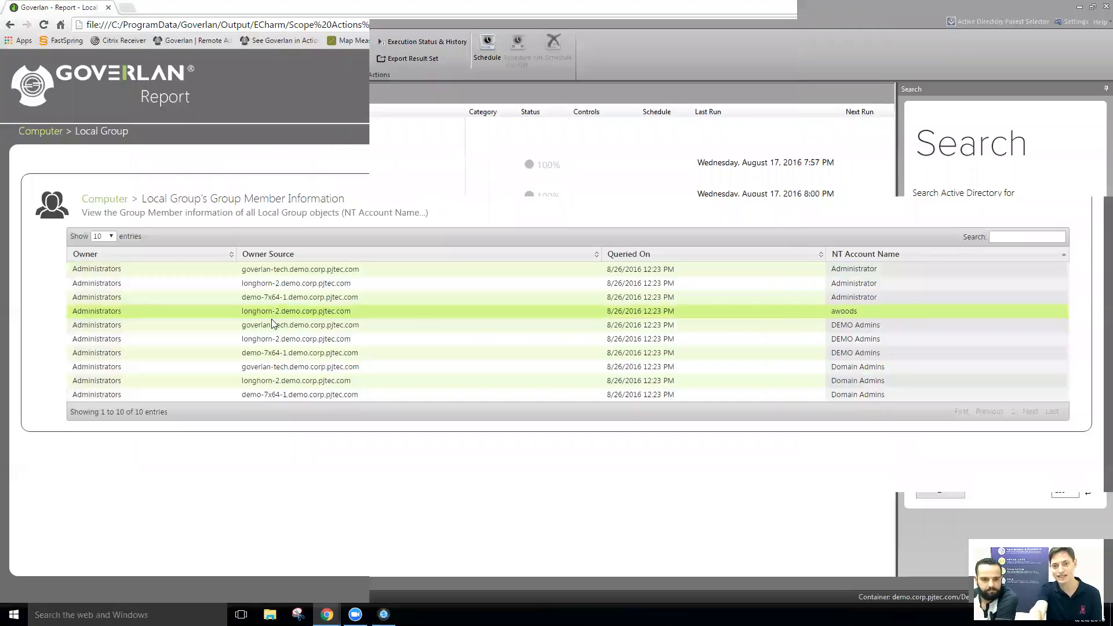
drag(243, 310, 382, 311)
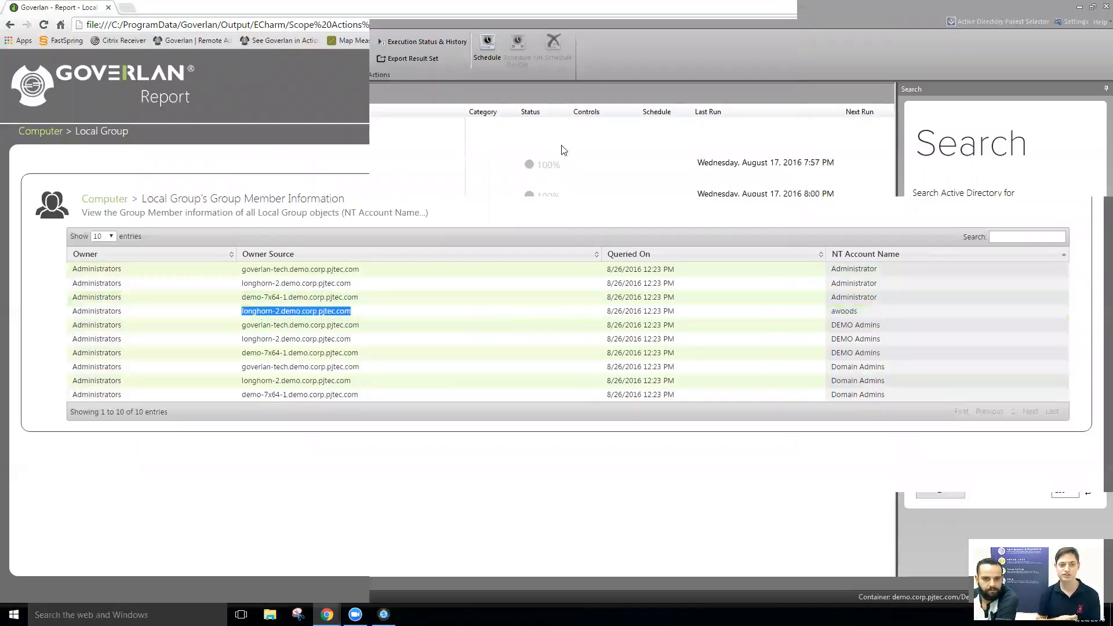
click(1052, 10)
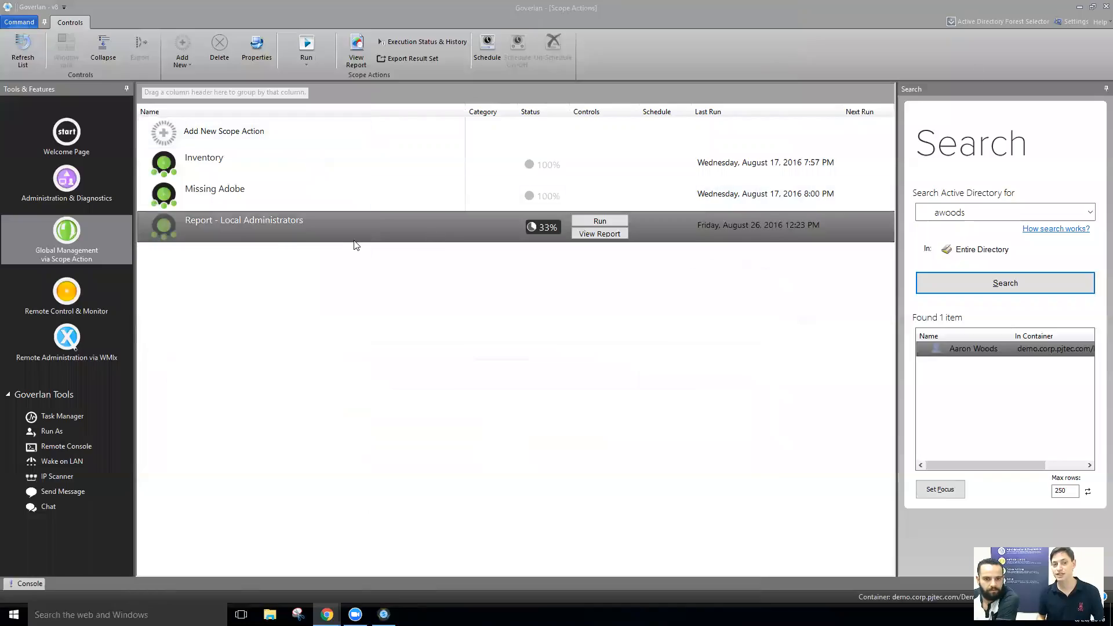
- Open the Report - Local Administrators results as a Microsoft Excel Document and enlarge the workbook window to show all rows
right_click(354, 240)
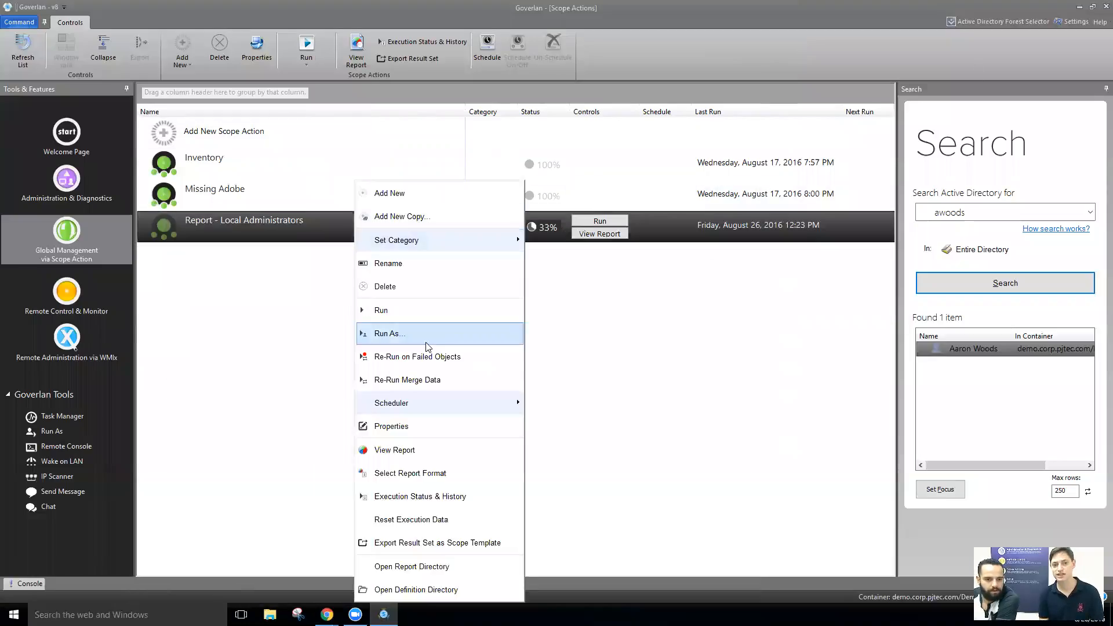
click(410, 474)
click(628, 284)
click(599, 307)
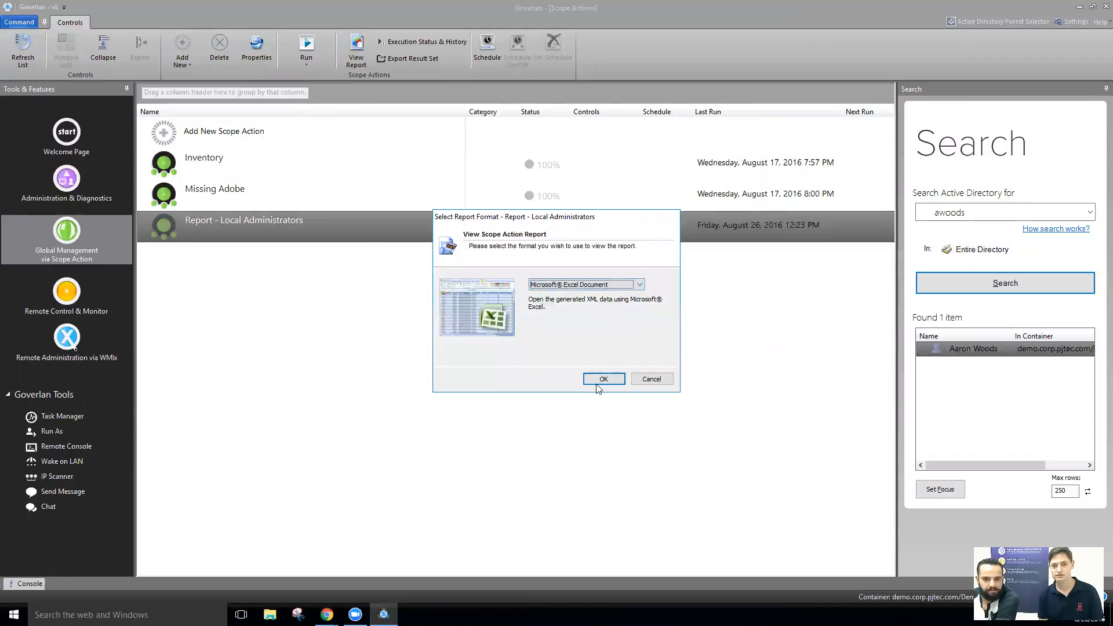
click(598, 384)
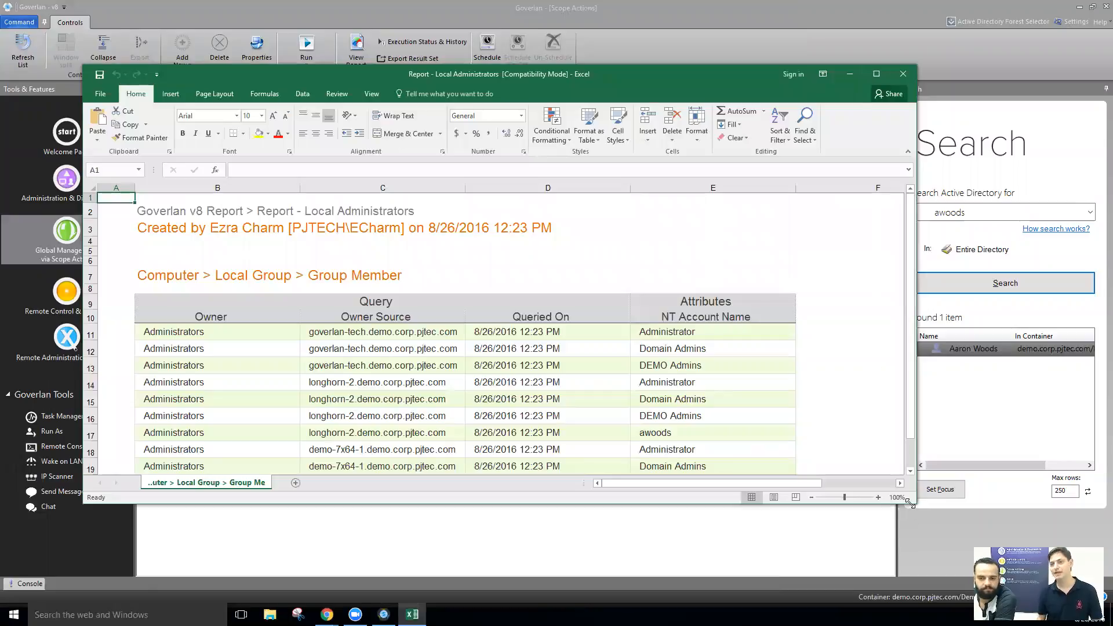
drag(910, 504, 922, 576)
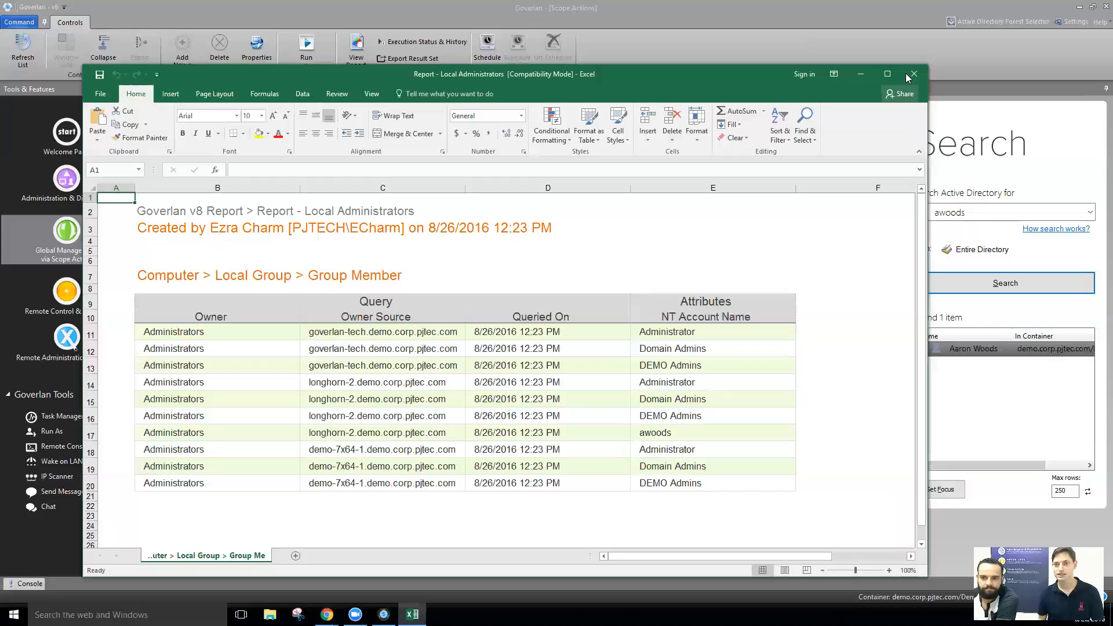
- Set the workbook aside and remove the Add Logged in User to Administrators Actions module from the Report - Local Administrators scope action
click(861, 80)
double_click(261, 228)
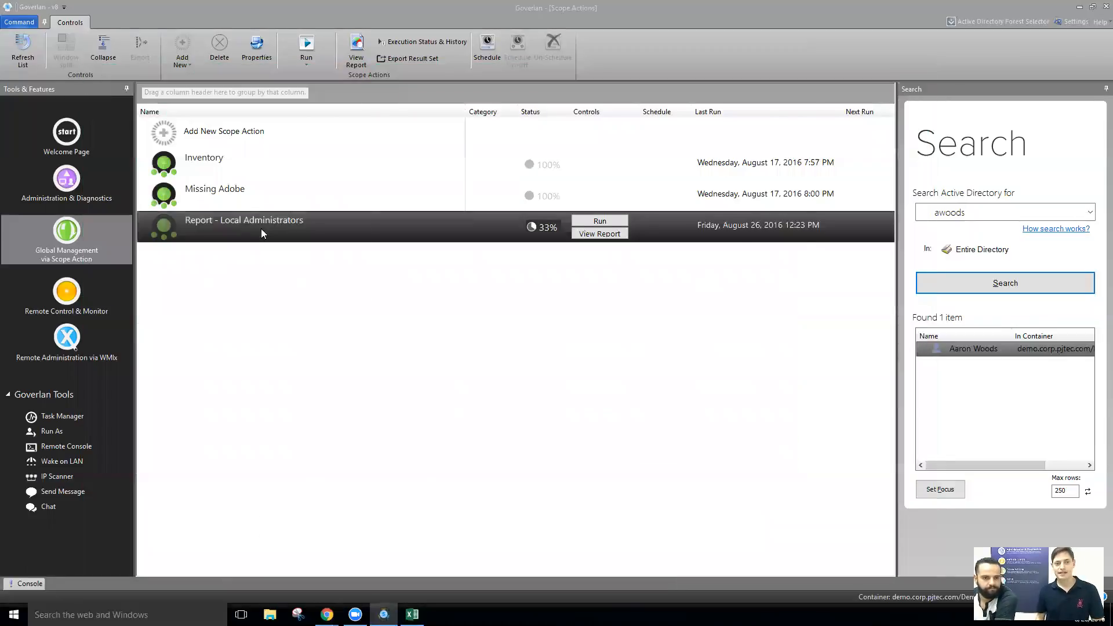
click(376, 173)
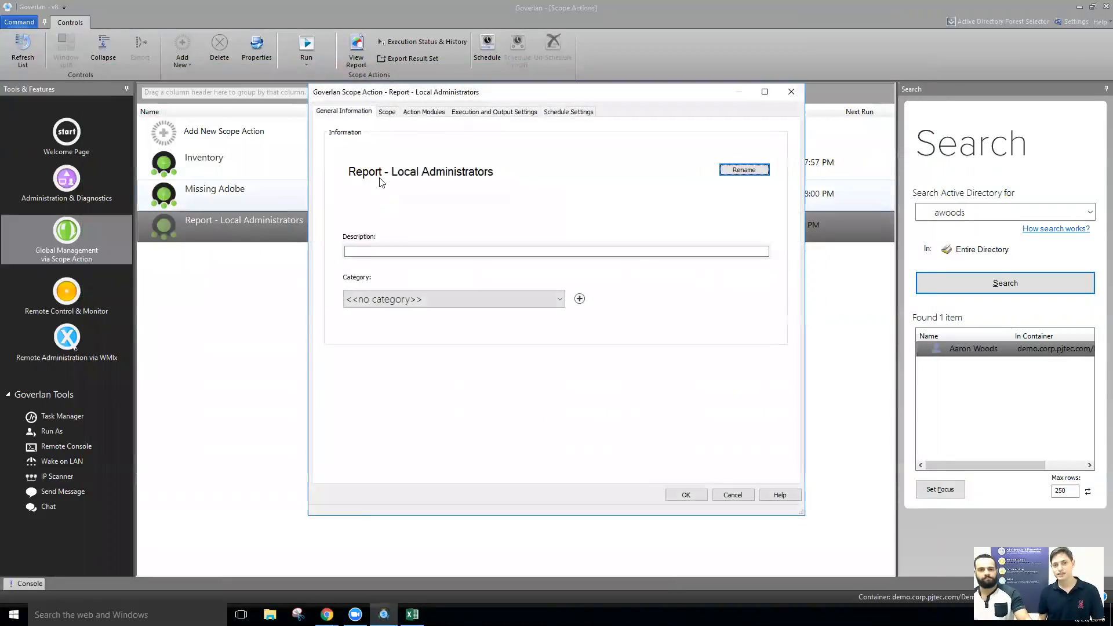
click(388, 112)
click(425, 113)
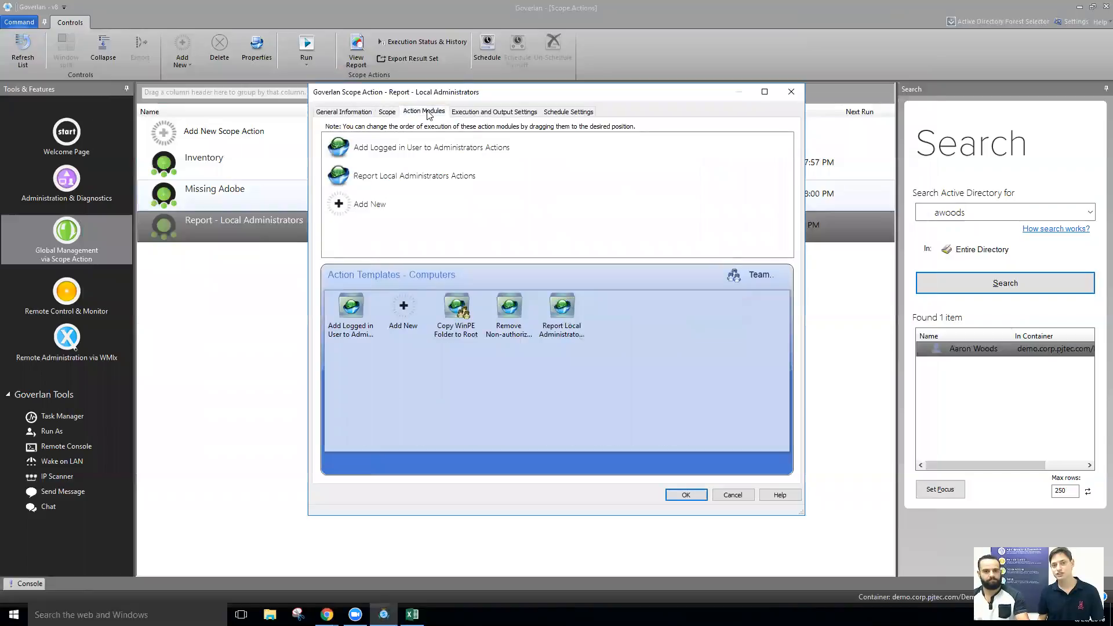
click(426, 152)
key(Delete)
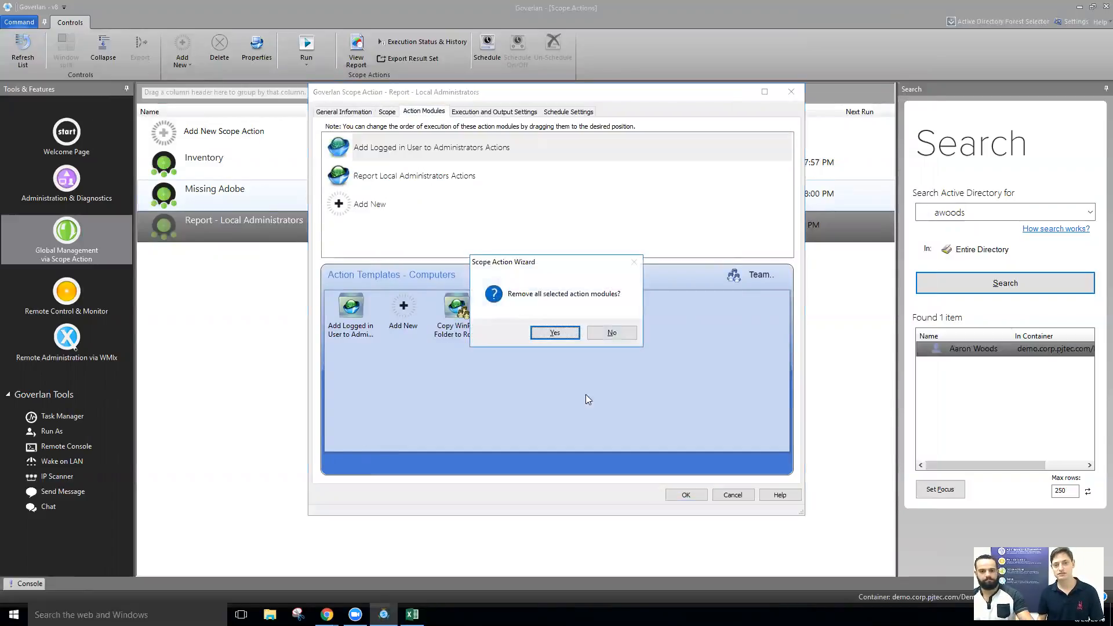
click(568, 333)
- Examine the actions and conditions of the Report Local Administrators Actions module without changing it
mouse_move(510, 307)
mouse_down()
mouse_move(443, 216)
mouse_move(535, 353)
mouse_move(514, 322)
mouse_up()
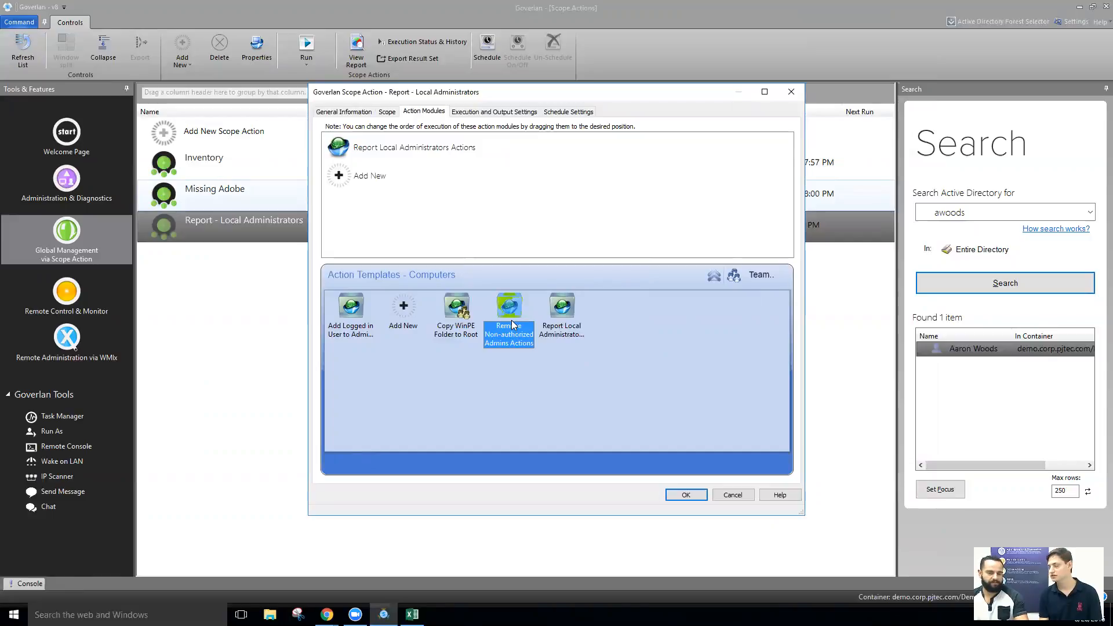
double_click(414, 152)
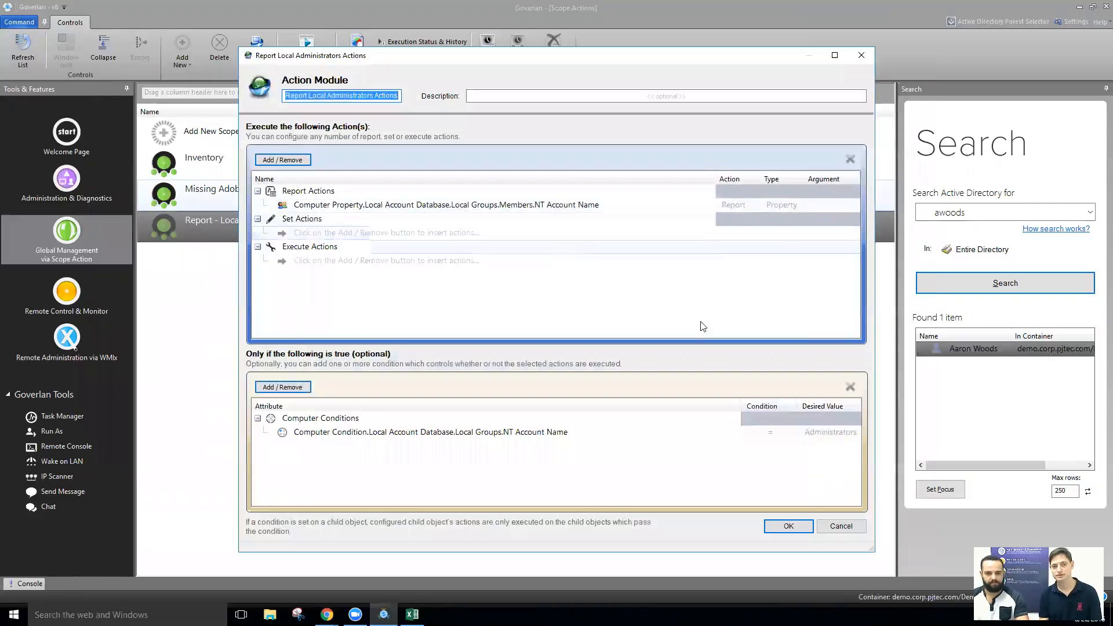
click(843, 528)
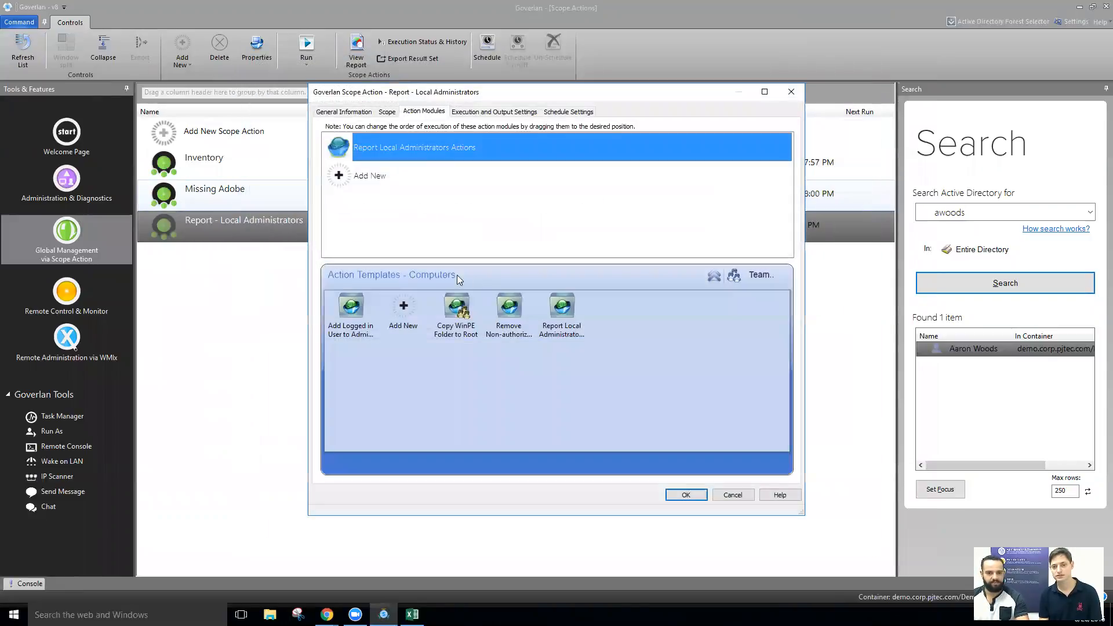
- Add the Remove Non-authorized Admins Actions template to the scope action's modules and remove the Report Local Administrators Actions module
click(516, 322)
drag(522, 325, 444, 188)
click(428, 149)
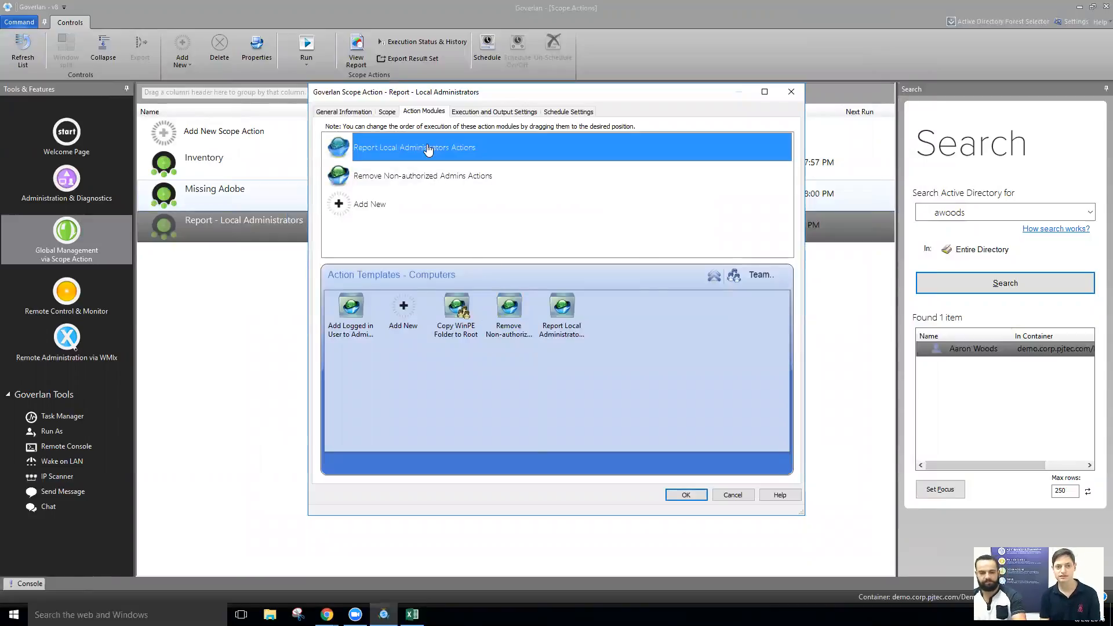
key(Delete)
click(569, 335)
- Rename the Remove Non-authorized Admins Actions module as Report Non-authorized Admins Actions
double_click(392, 148)
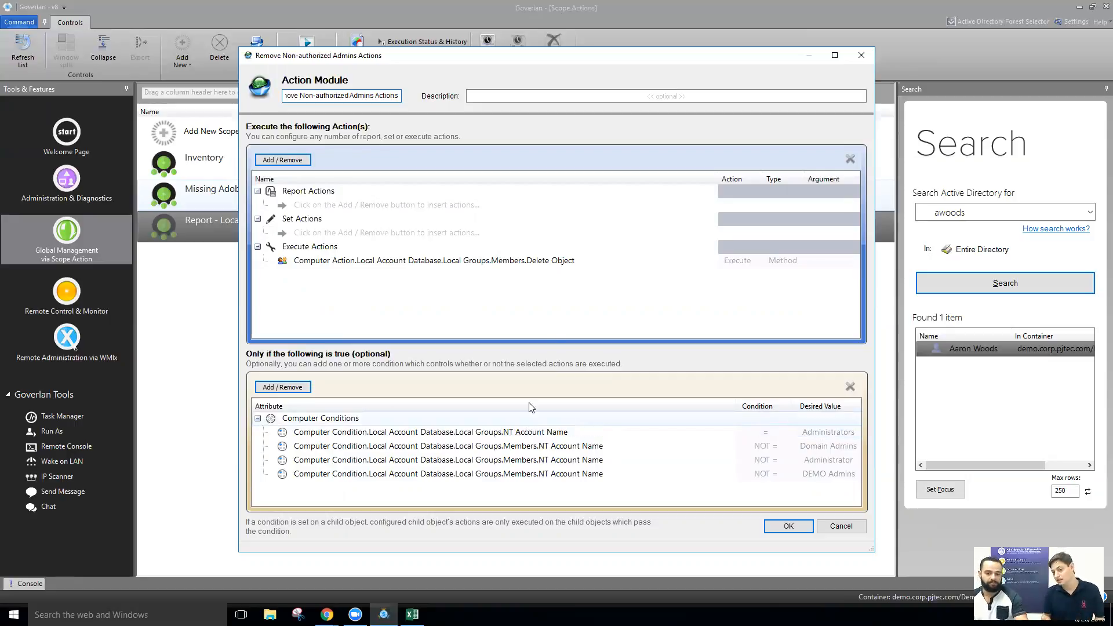
click(571, 262)
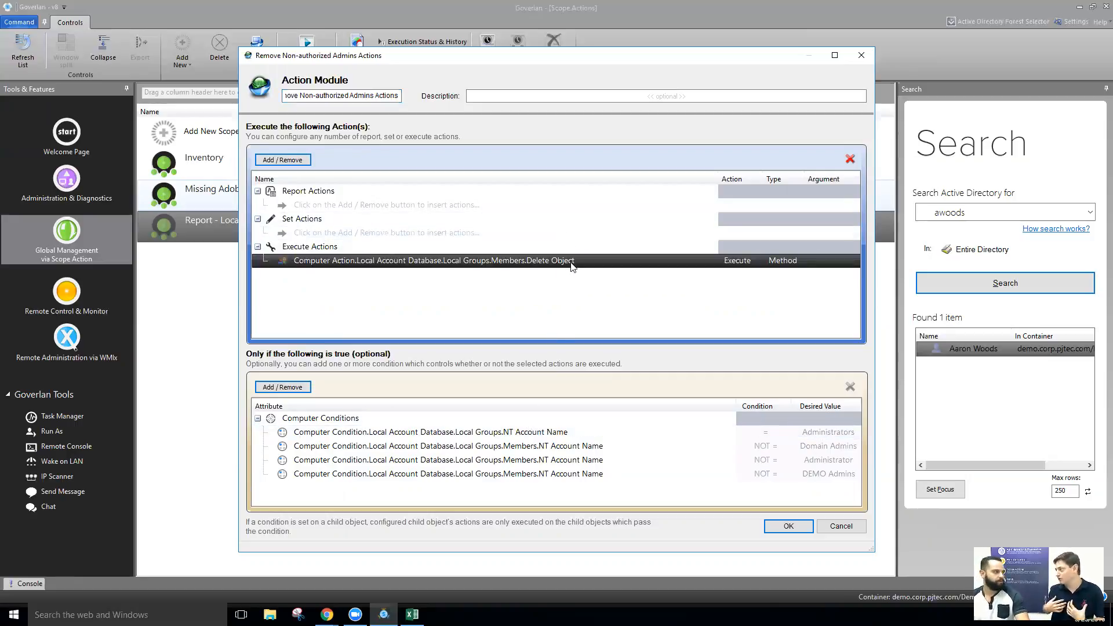
double_click(293, 95)
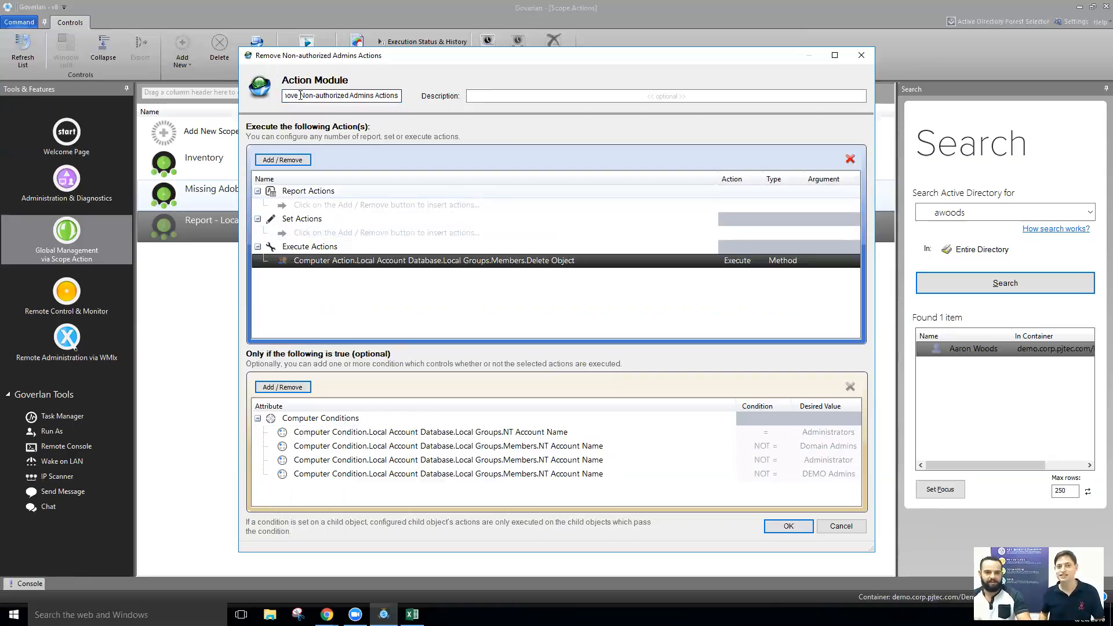
text(rEPORT)
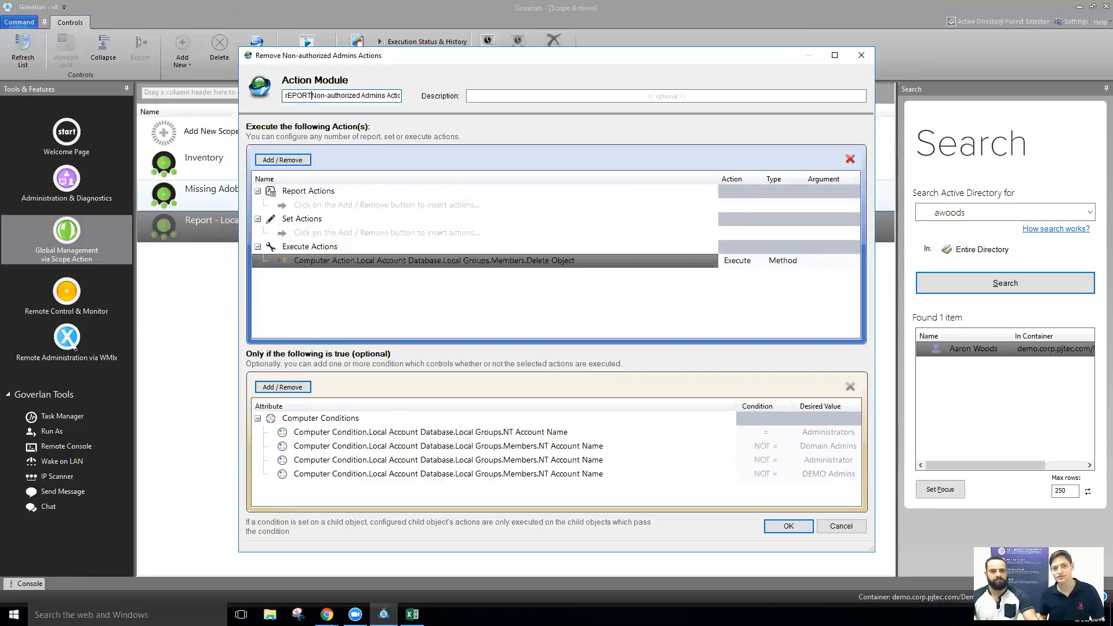
key(BackSpace)
key(BackSpace)
key(BackSpace)
key(BackSpace)
key(BackSpace)
key(BackSpace)
text(Report)
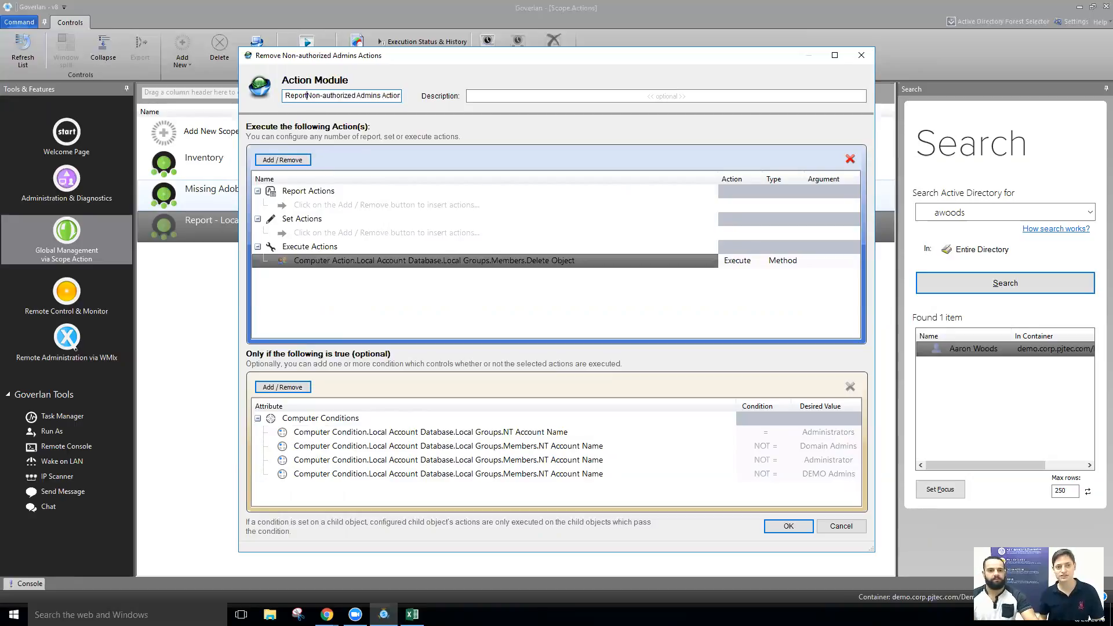
- Replace the module's Delete Object action with a report of NT Account Name for Local Groups Members, and save the module and scope action
click(849, 160)
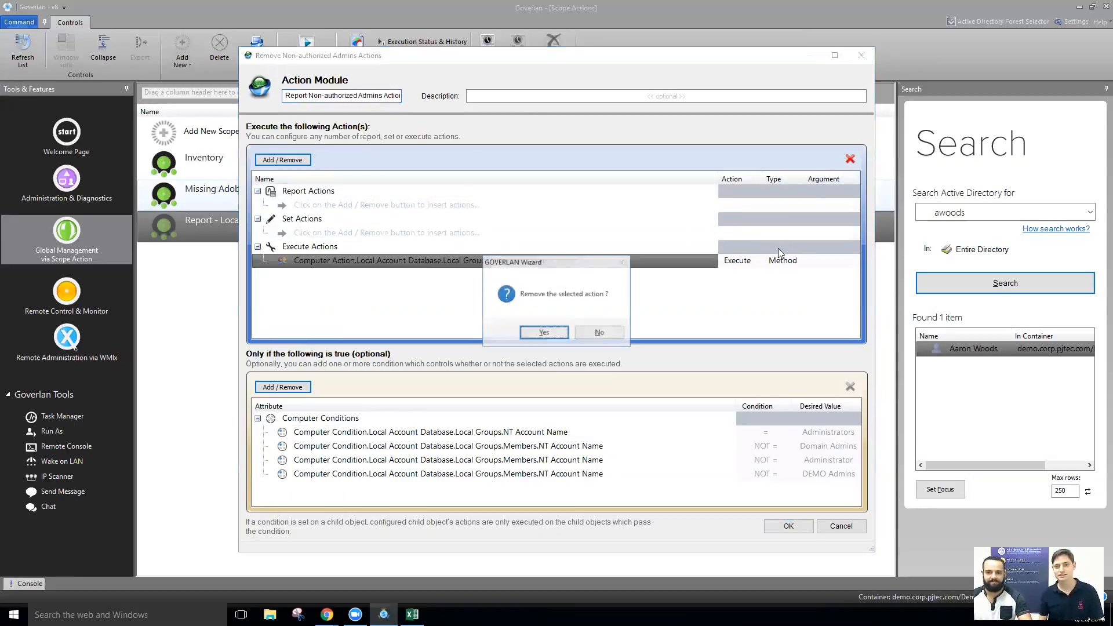
click(544, 333)
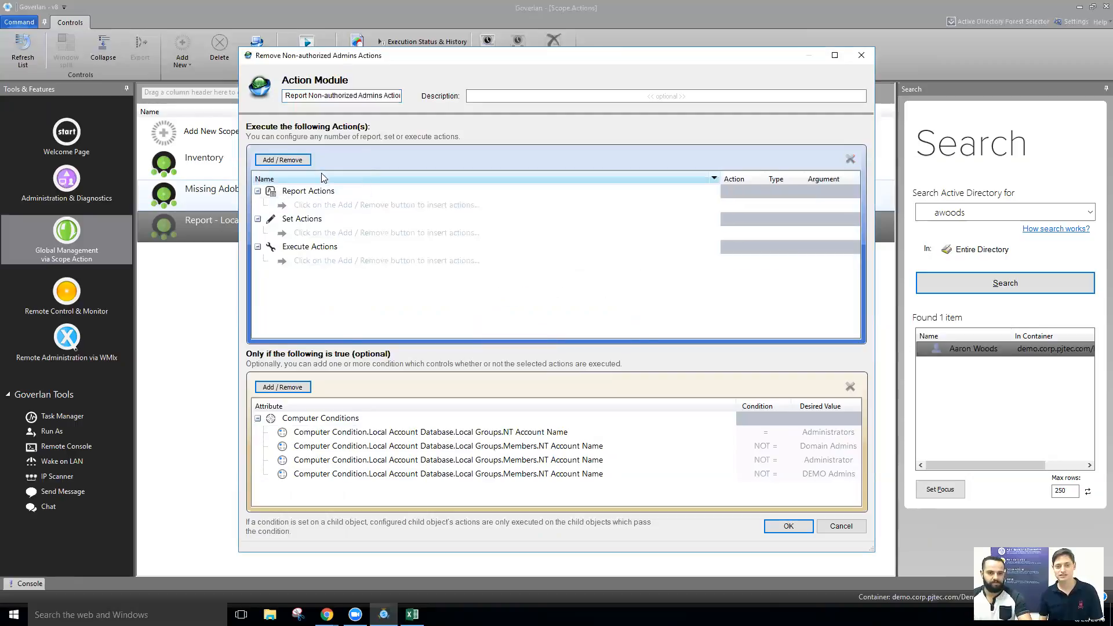
click(283, 161)
mouse_move(366, 149)
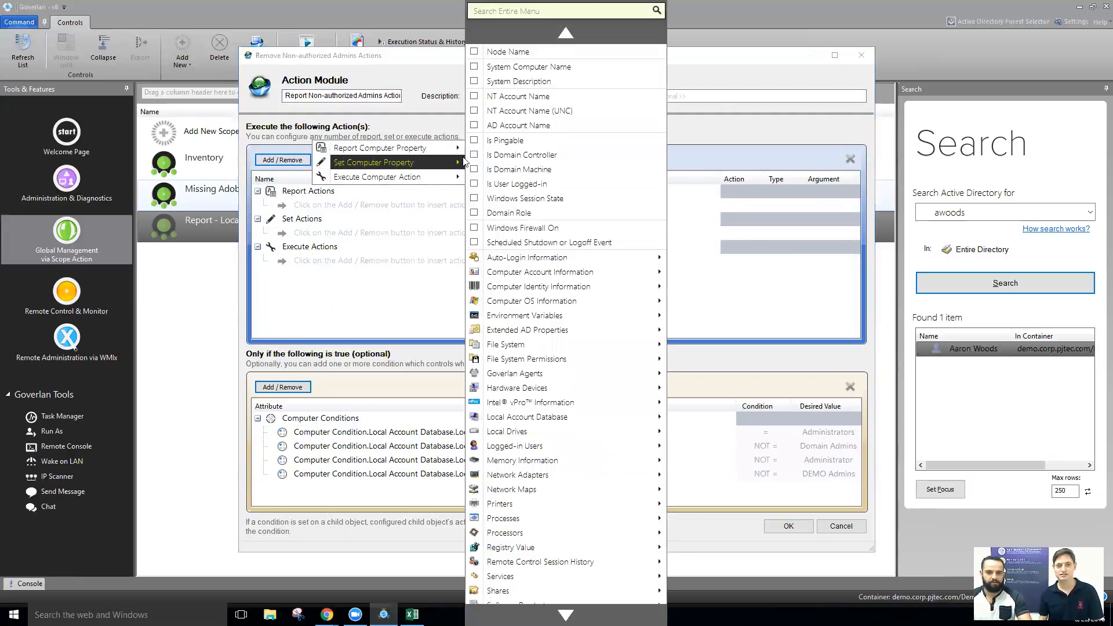
mouse_move(543, 418)
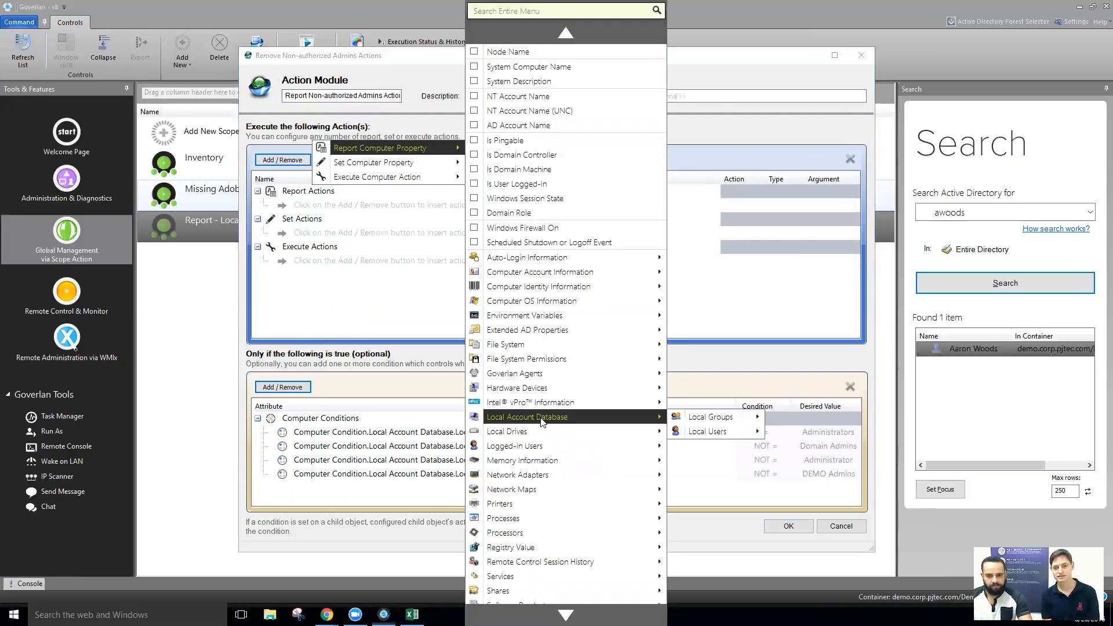
mouse_move(695, 419)
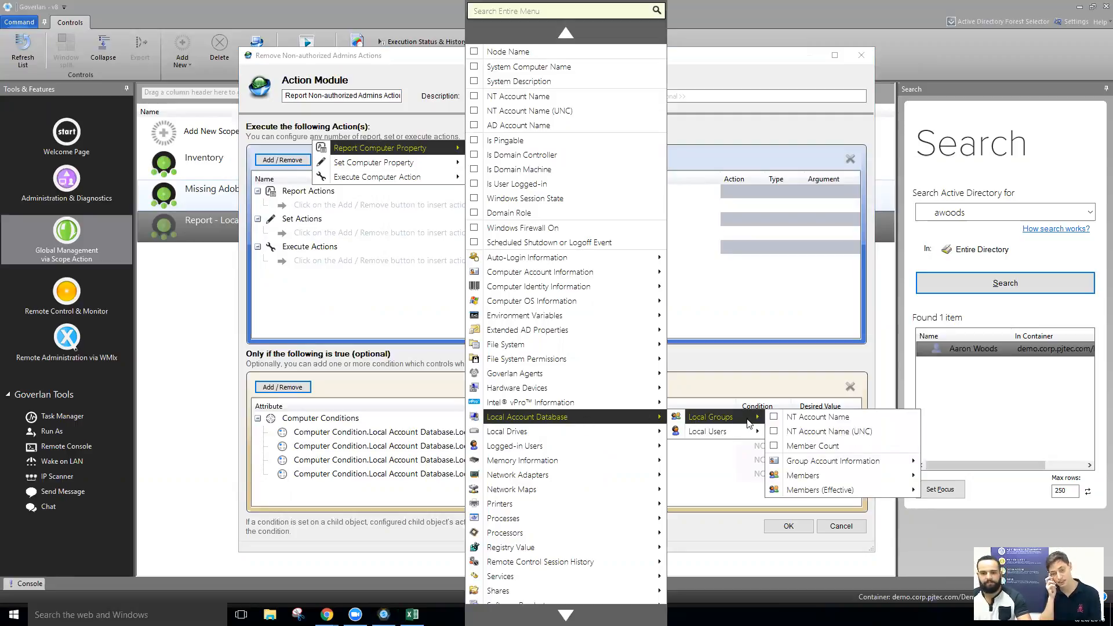
mouse_move(905, 485)
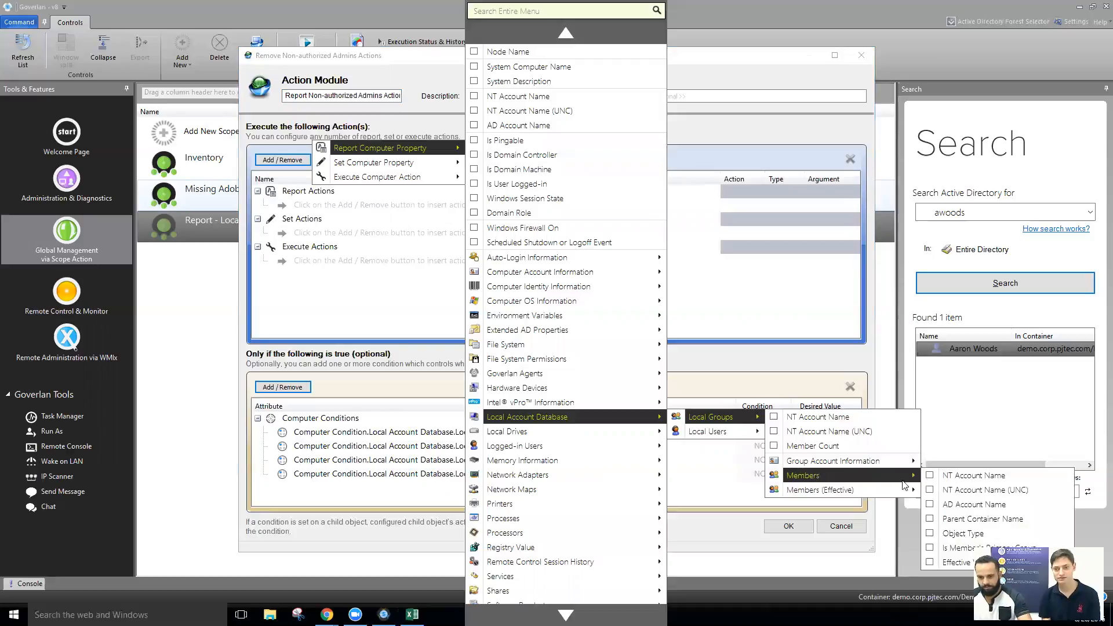
click(974, 475)
click(693, 200)
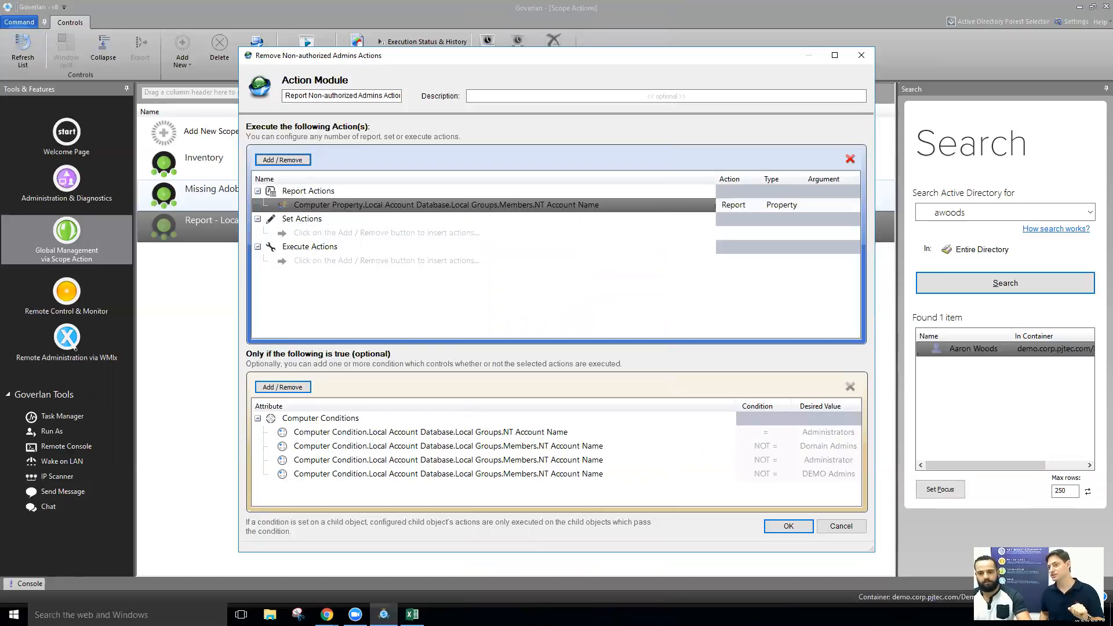
click(788, 527)
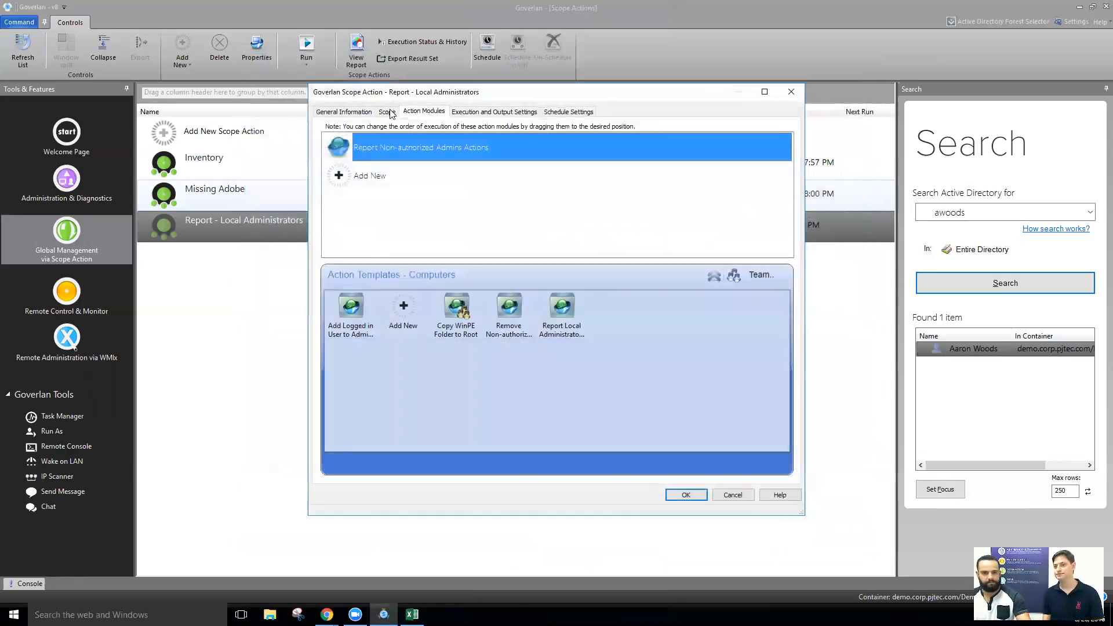
click(677, 498)
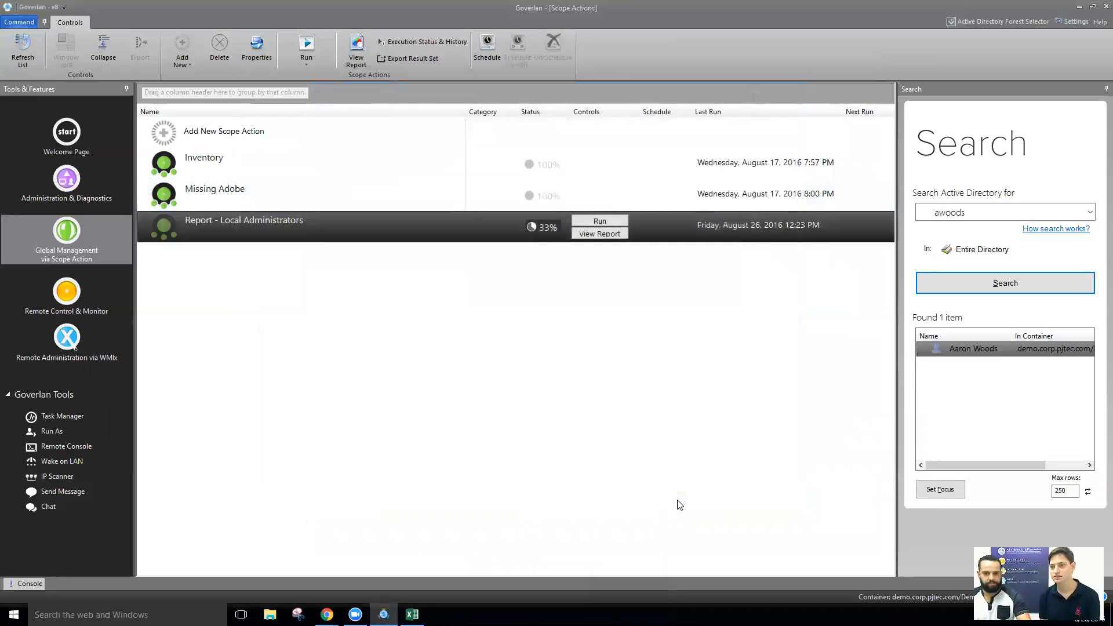
- Run the Report - Local Administrators scope action and open its results as a Microsoft Excel Document
click(609, 221)
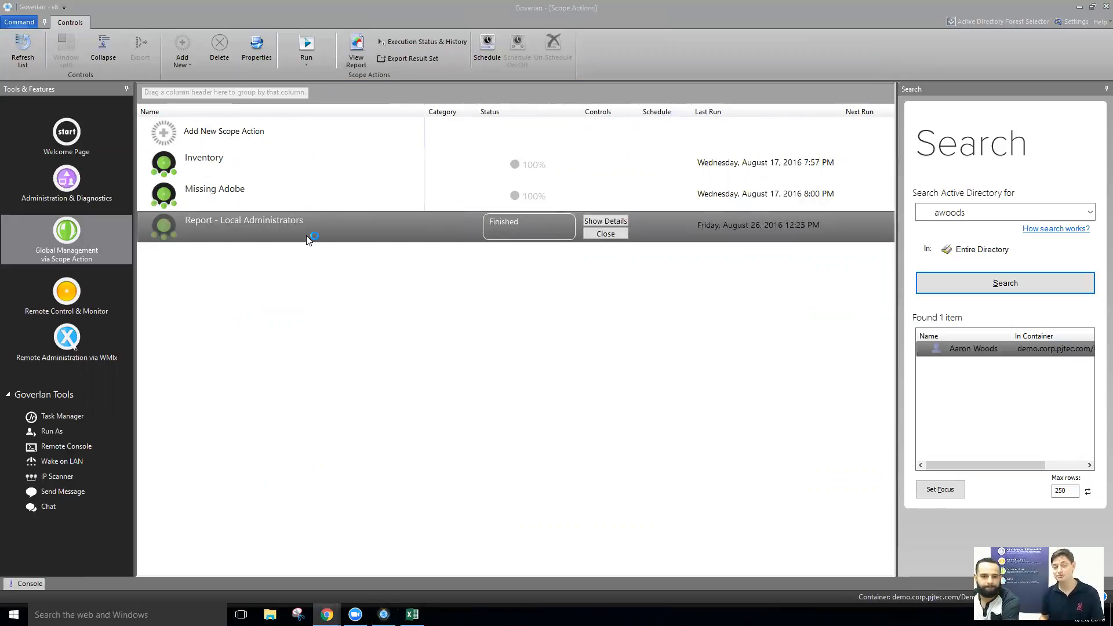
right_click(308, 215)
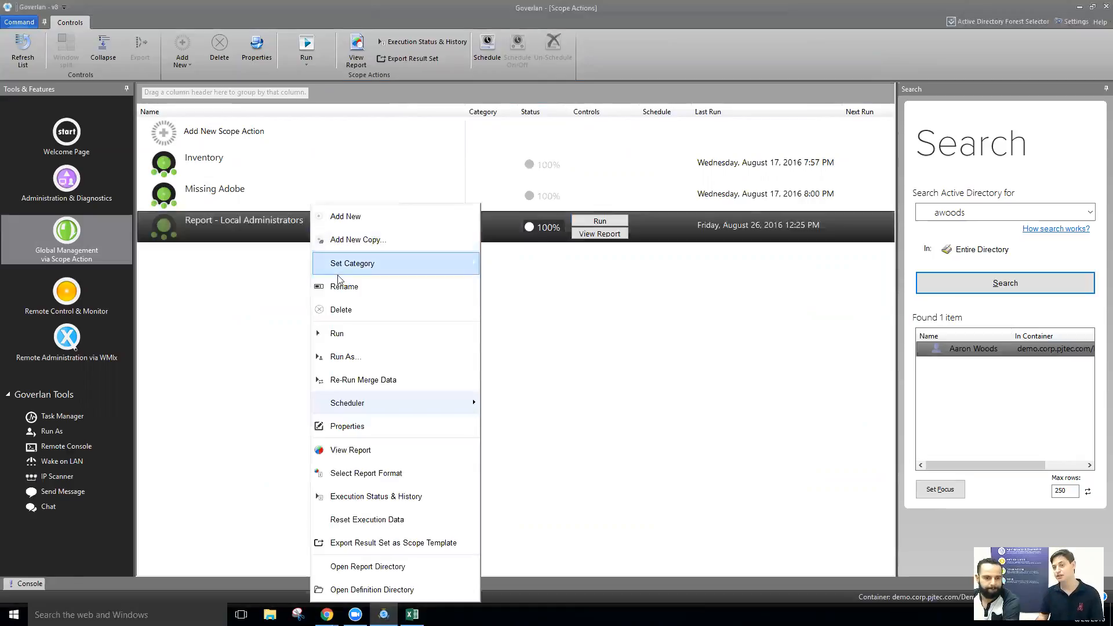
click(380, 451)
click(603, 379)
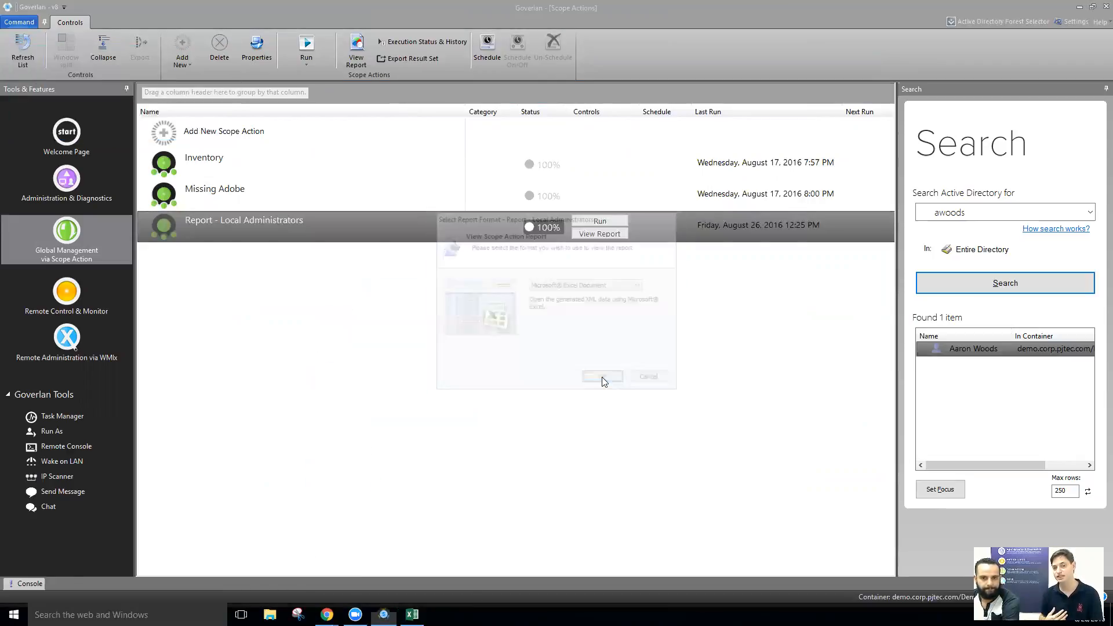
- Check which computer and NT account the new report lists as non-authorized, and close both report workbooks
click(701, 346)
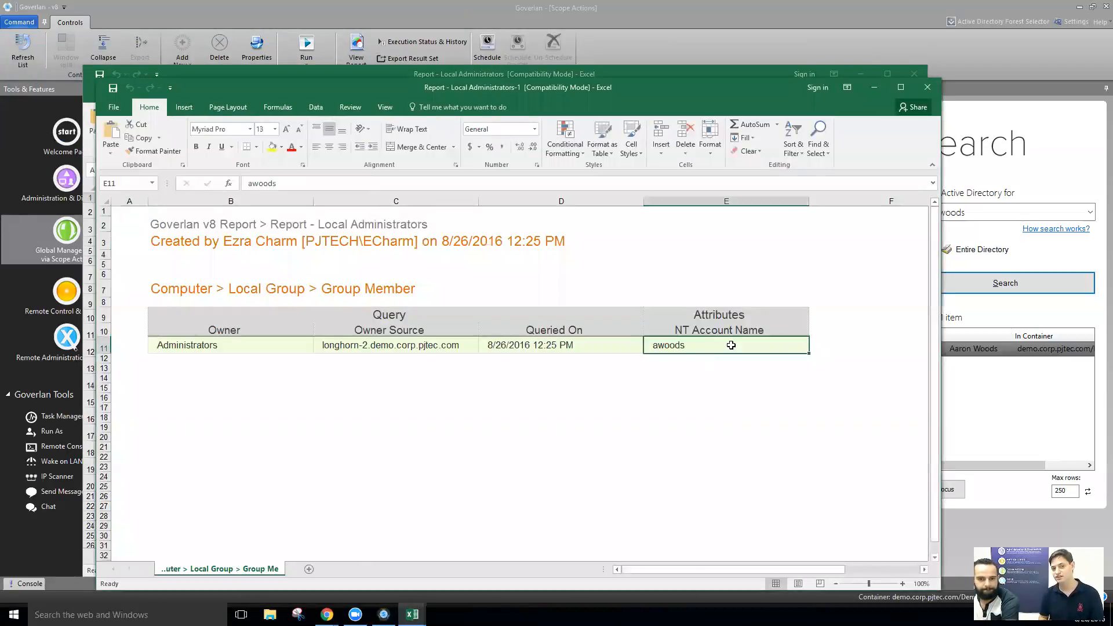
drag(703, 342, 435, 347)
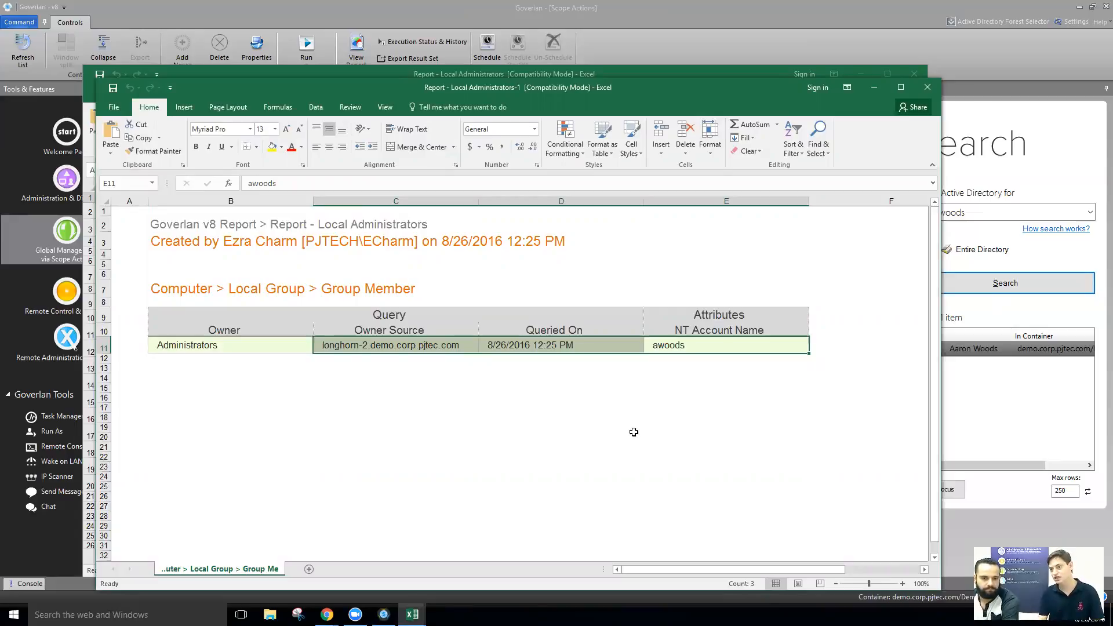
click(422, 397)
click(421, 347)
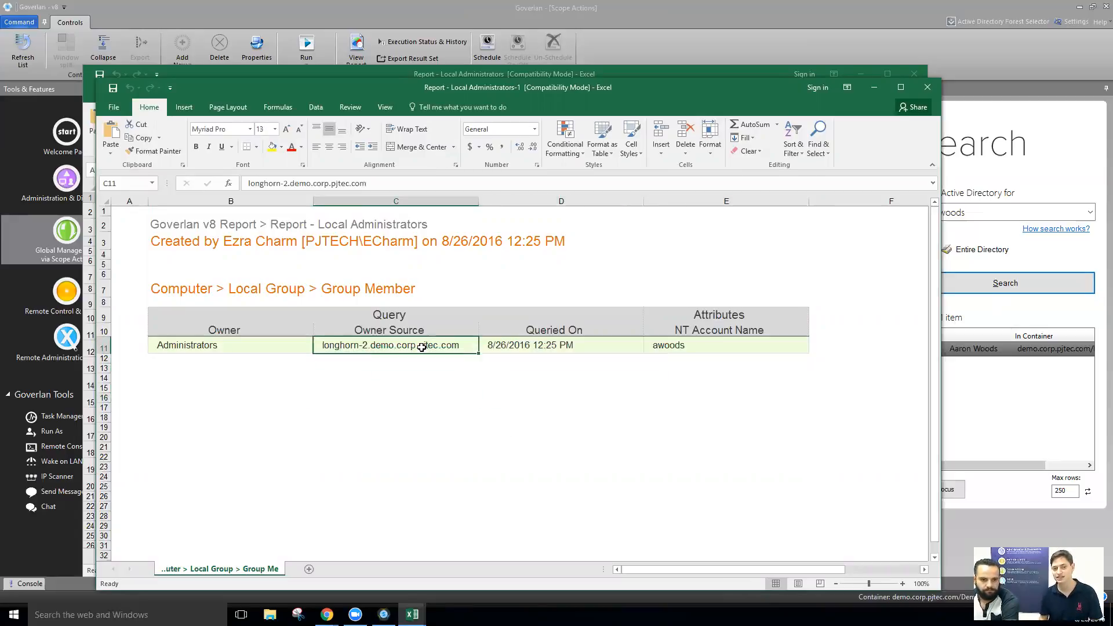
click(494, 350)
click(694, 349)
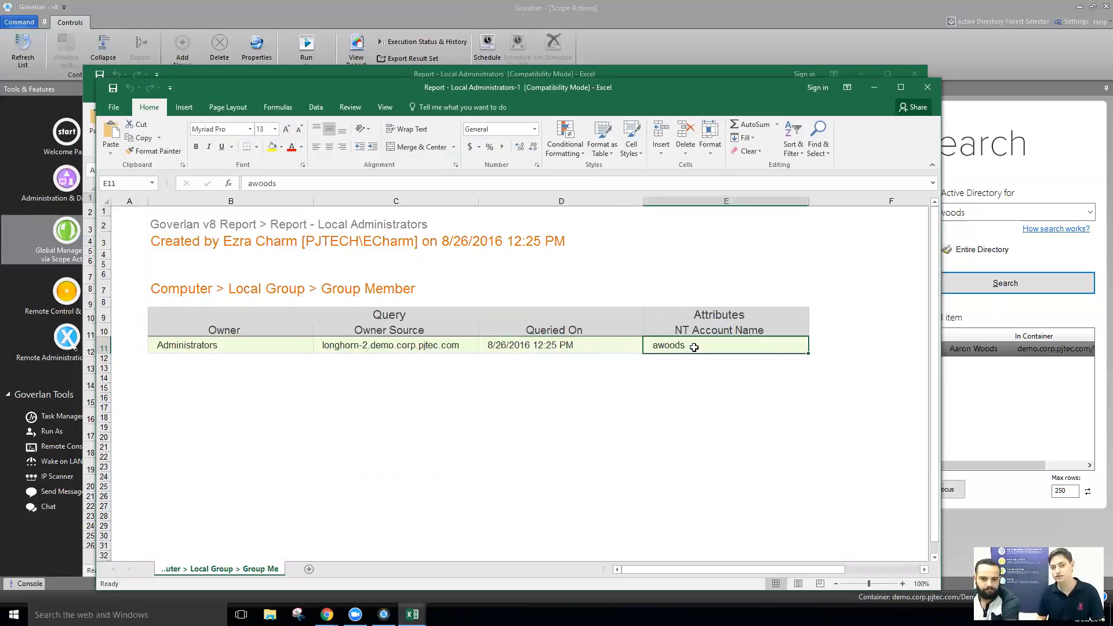
click(331, 350)
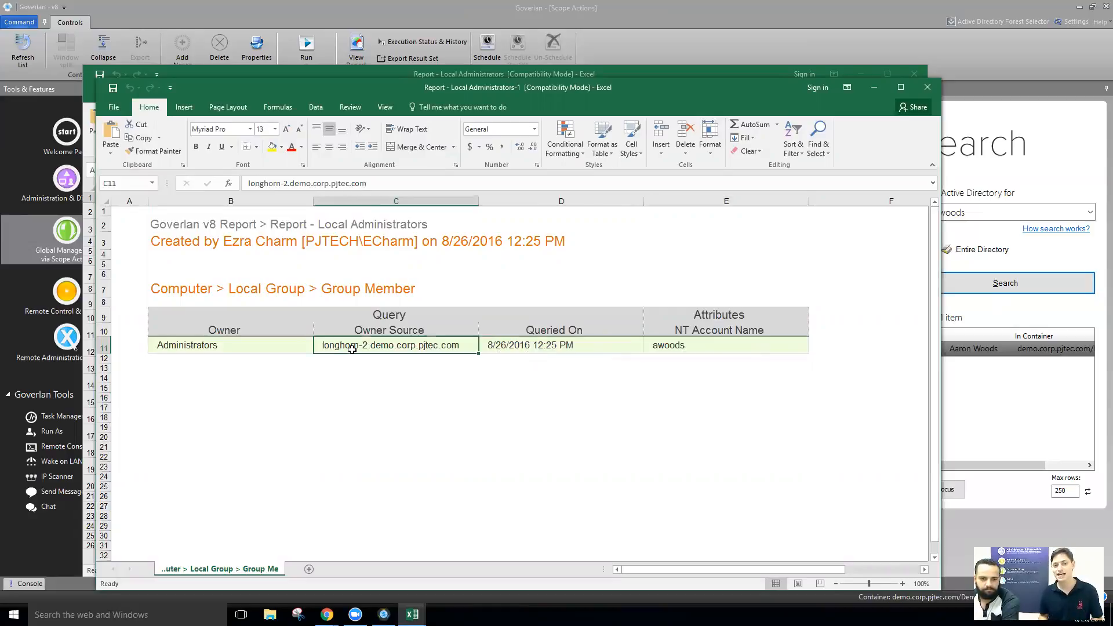
click(928, 88)
click(915, 74)
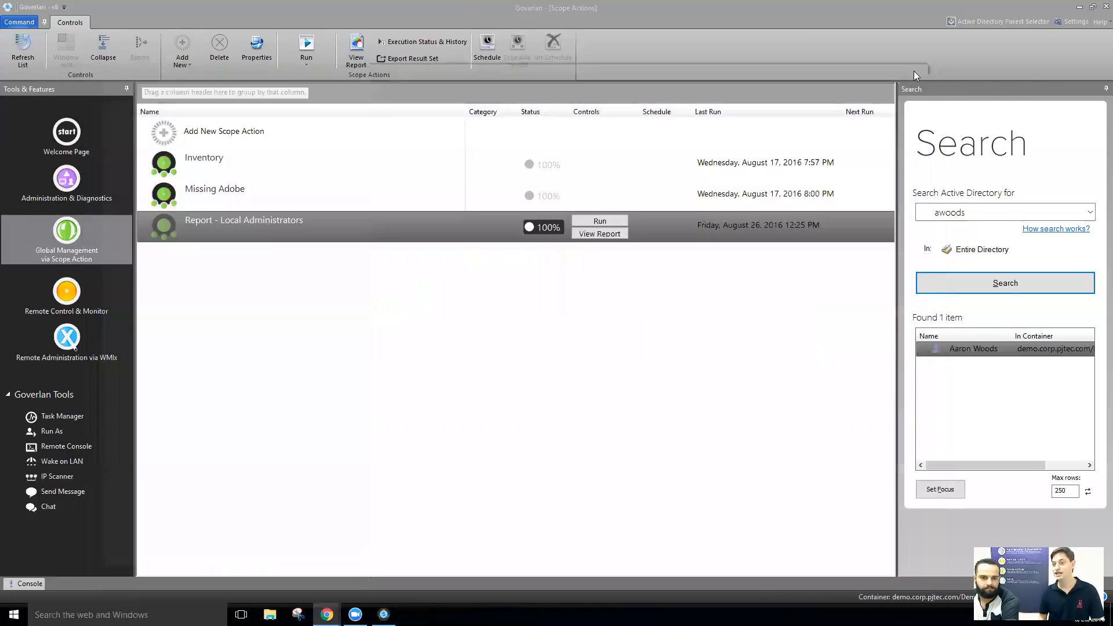
- Save the scope action's Report Non-authorized Admins Actions module as a reusable computer action template
double_click(207, 223)
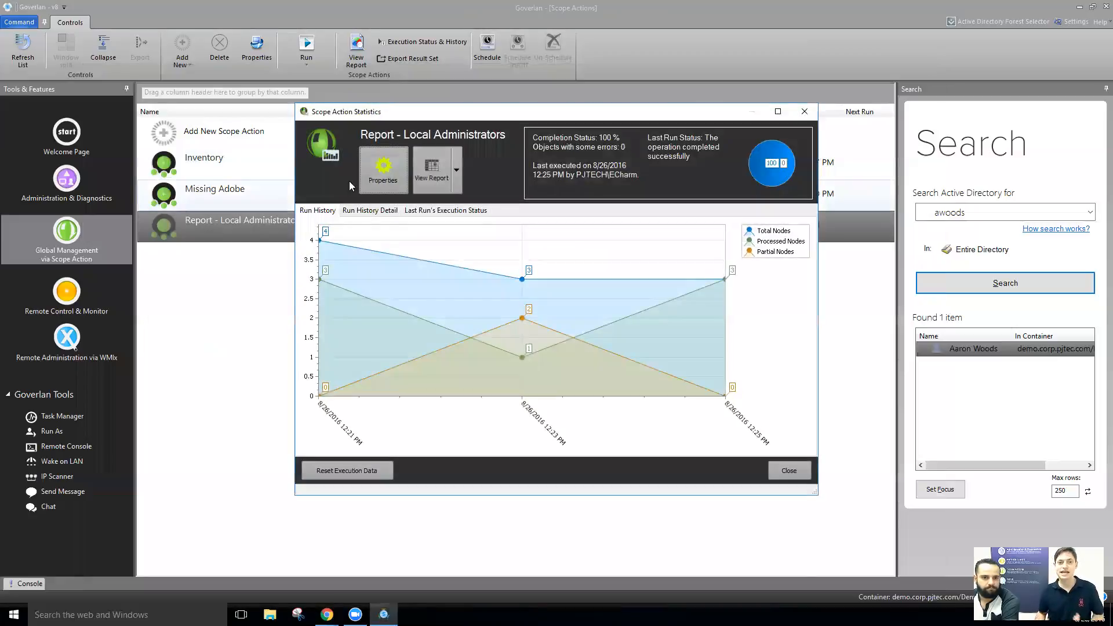
click(383, 168)
click(424, 111)
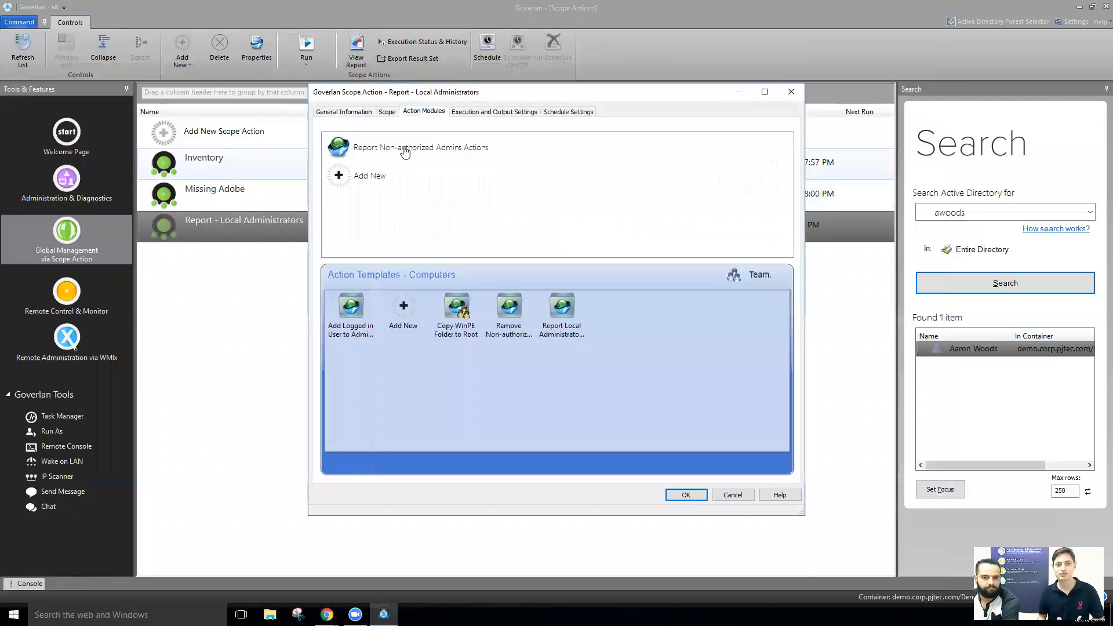
click(437, 156)
drag(439, 159, 626, 315)
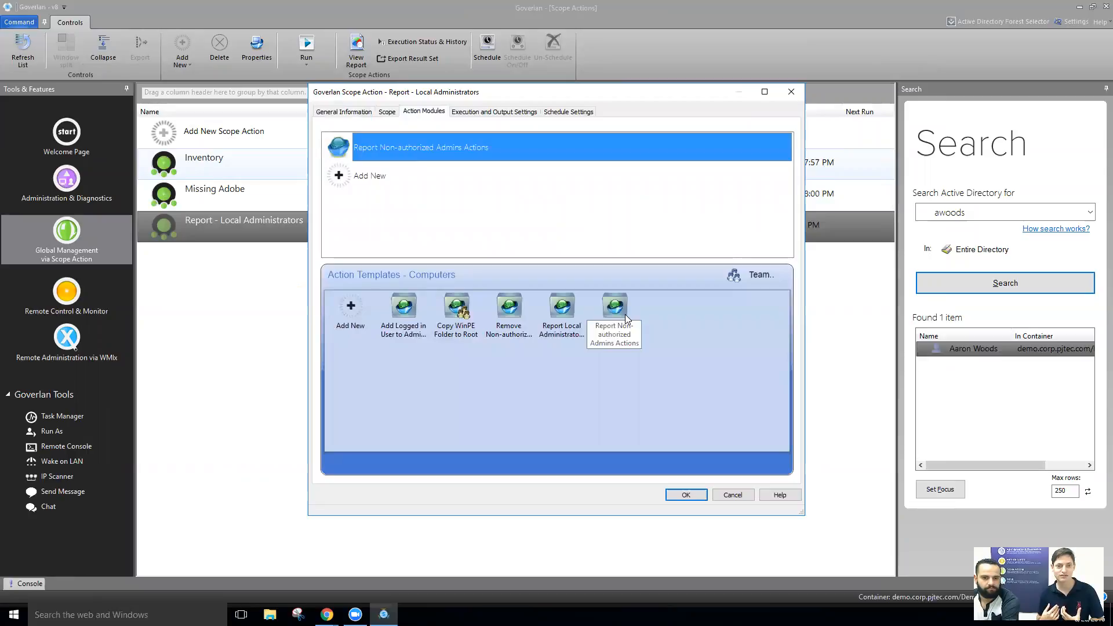
- Add the Remove Non-authorized Admins Actions template to the scope action and delete its Report Non-authorized Admins Actions module
drag(514, 317, 428, 177)
click(429, 146)
key(Delete)
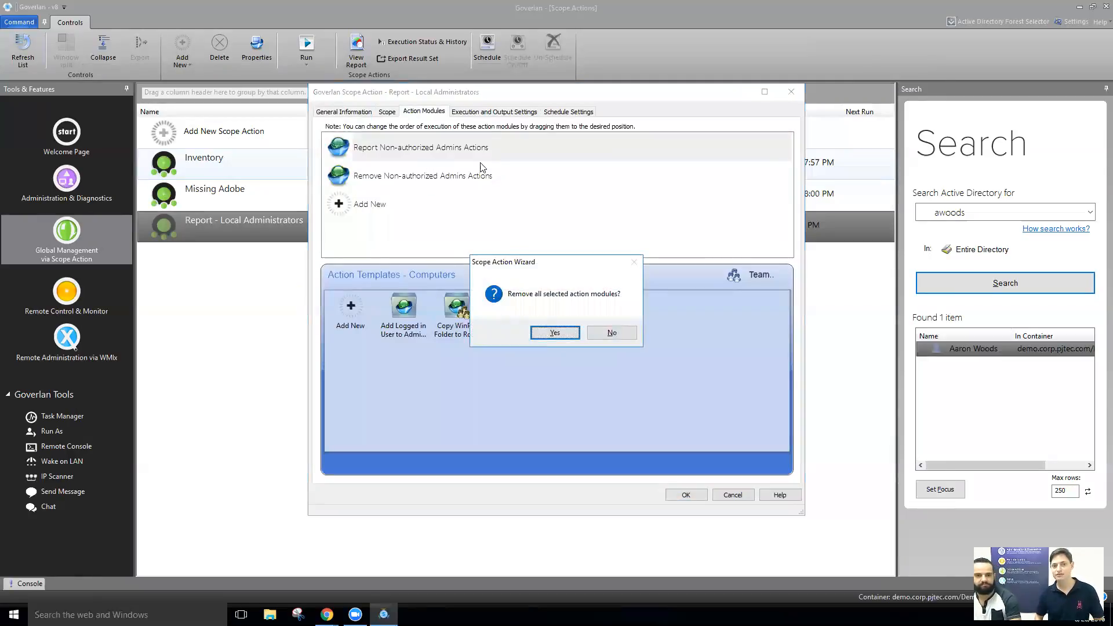
click(566, 334)
click(467, 146)
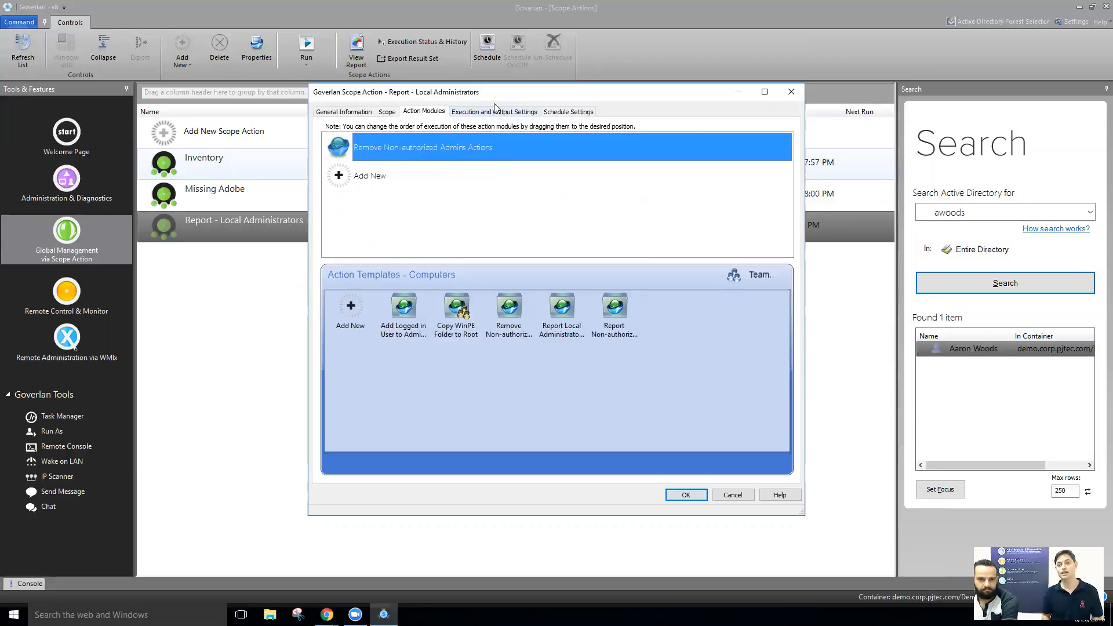
- Create a schedule for the scope action and configure the domain account it runs as
click(561, 112)
click(747, 195)
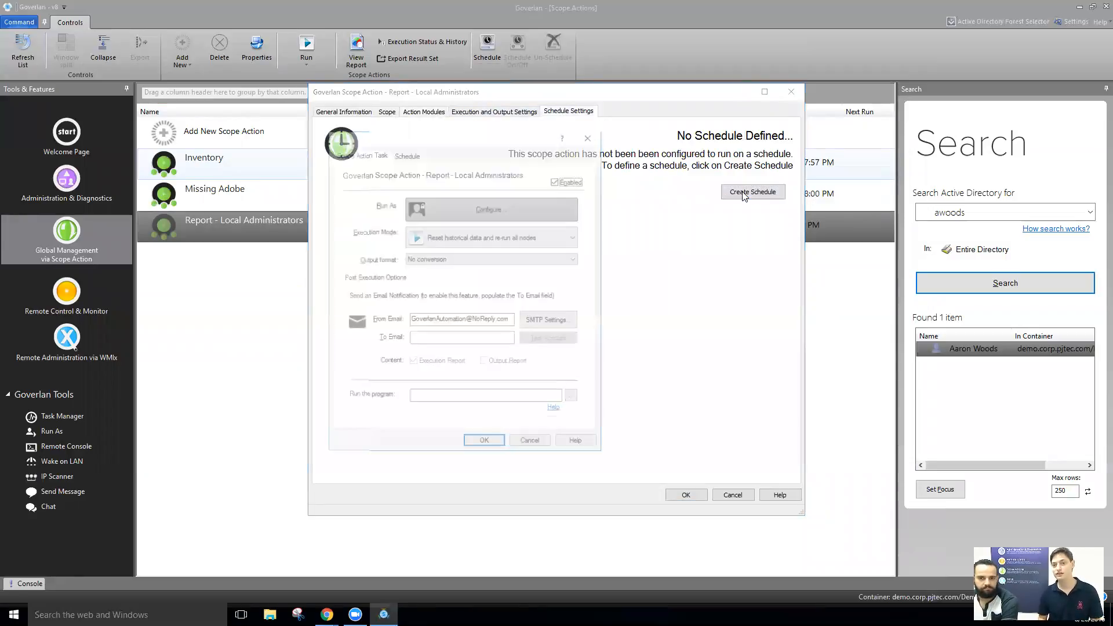
click(454, 203)
click(515, 241)
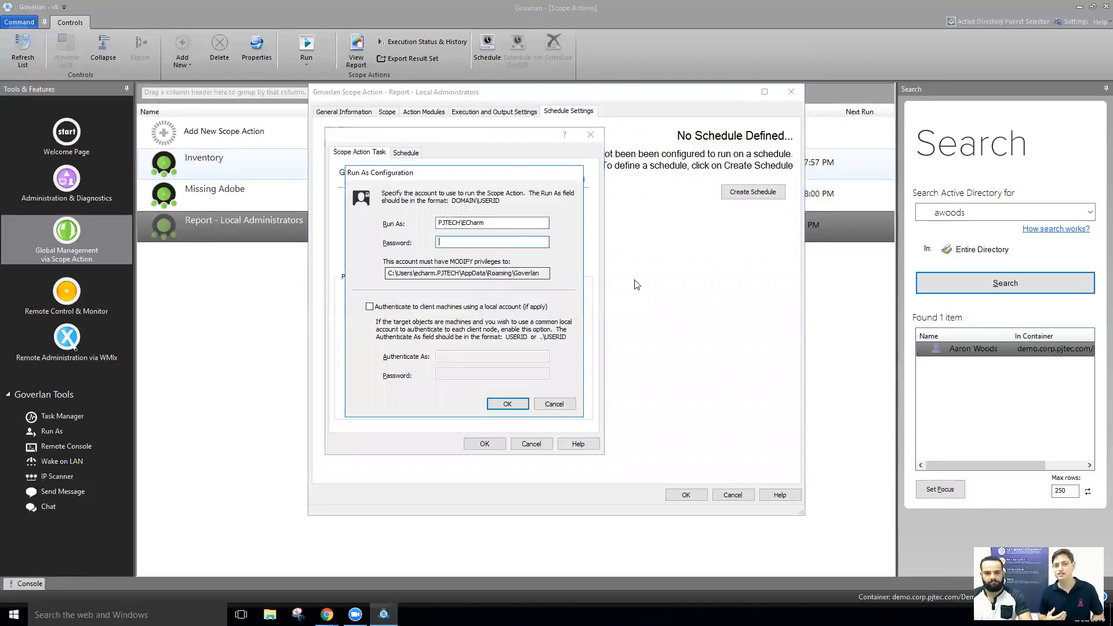
click(488, 223)
click(494, 240)
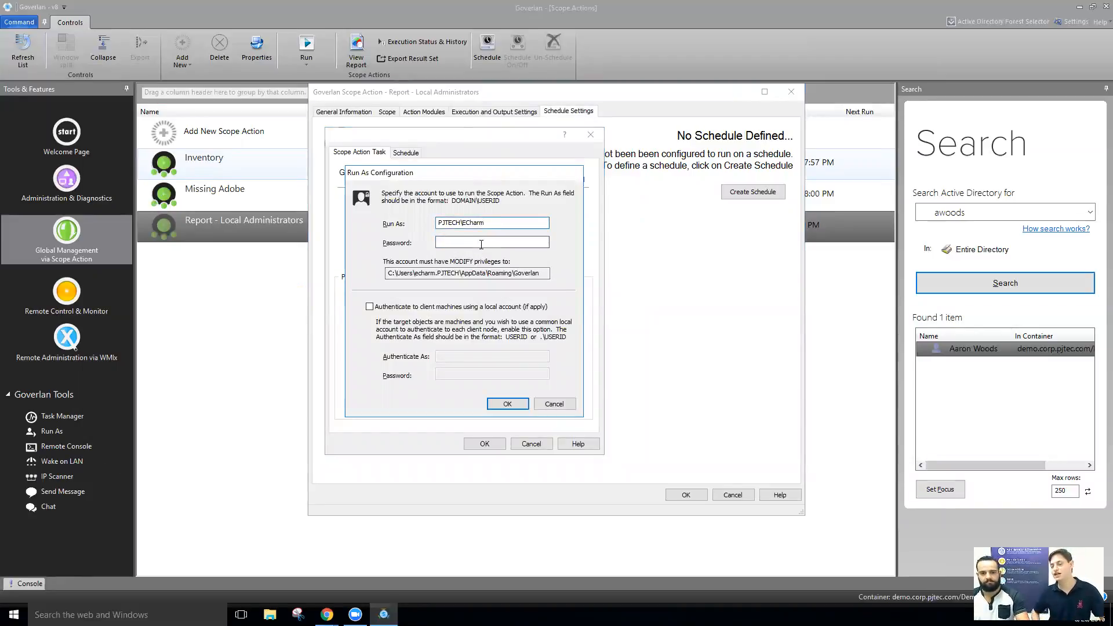
click(507, 403)
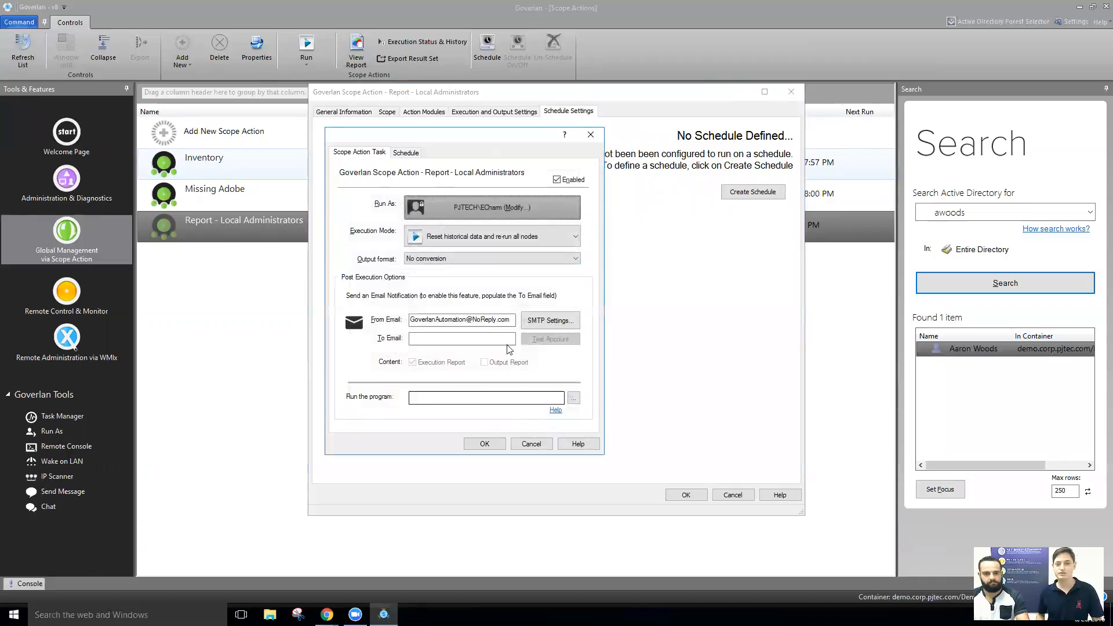
- Add a new schedule entry for the task, try the Weekly frequency, and set it to Monthly
click(406, 153)
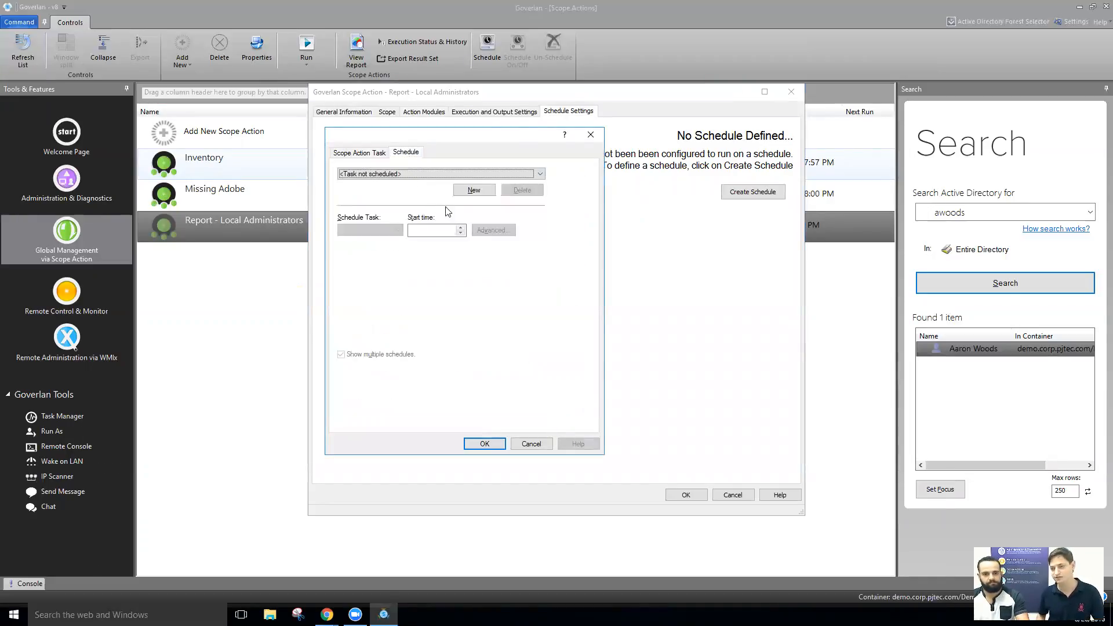
click(469, 195)
click(363, 231)
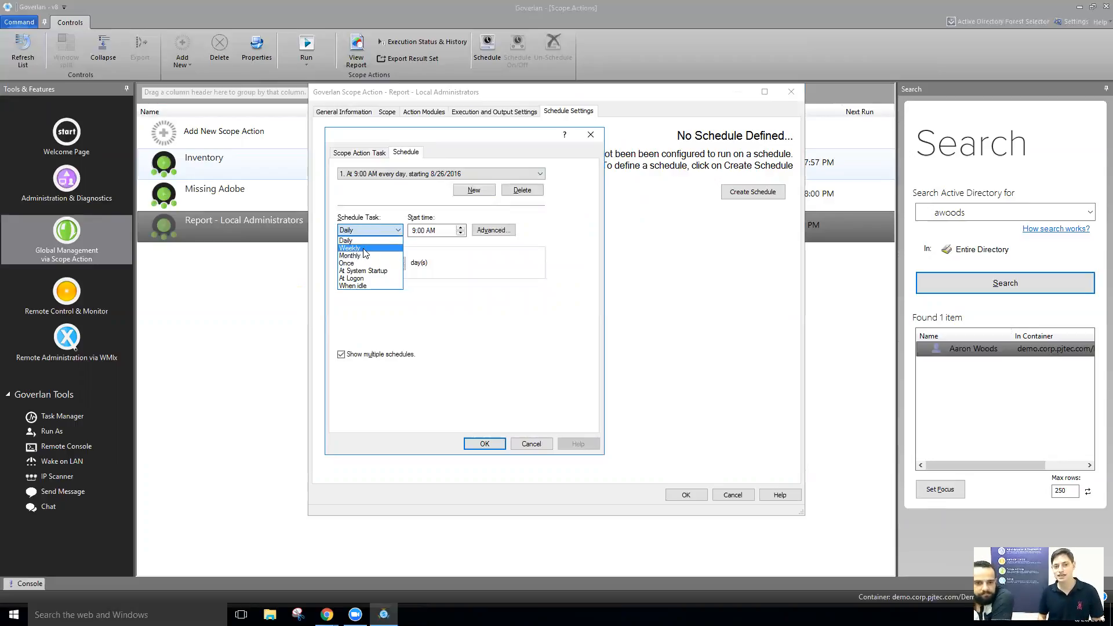
click(365, 249)
click(383, 230)
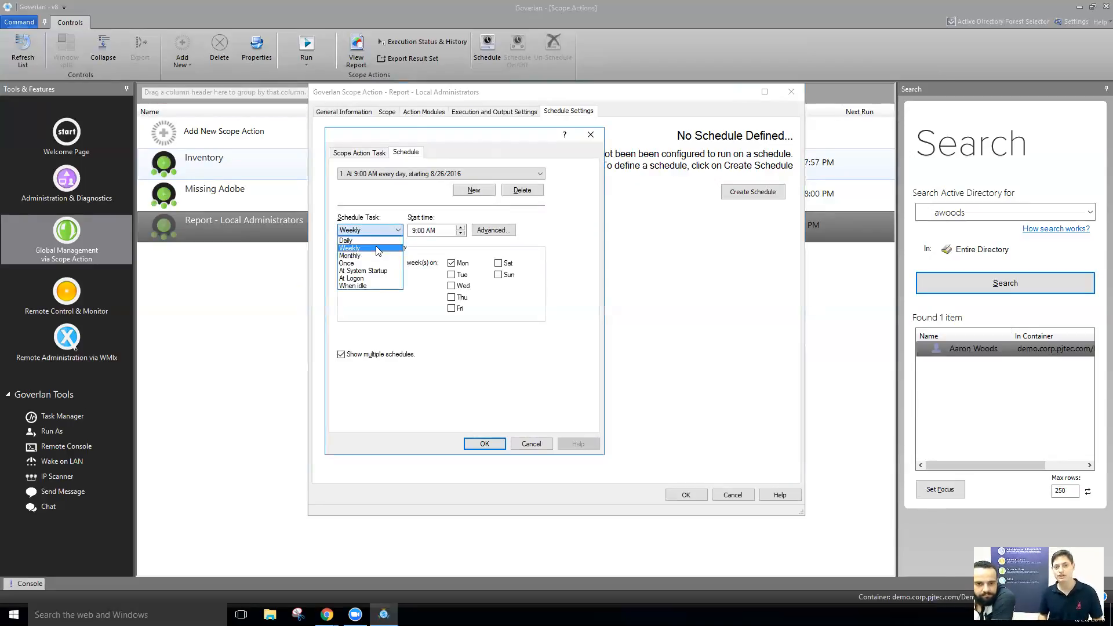
click(382, 256)
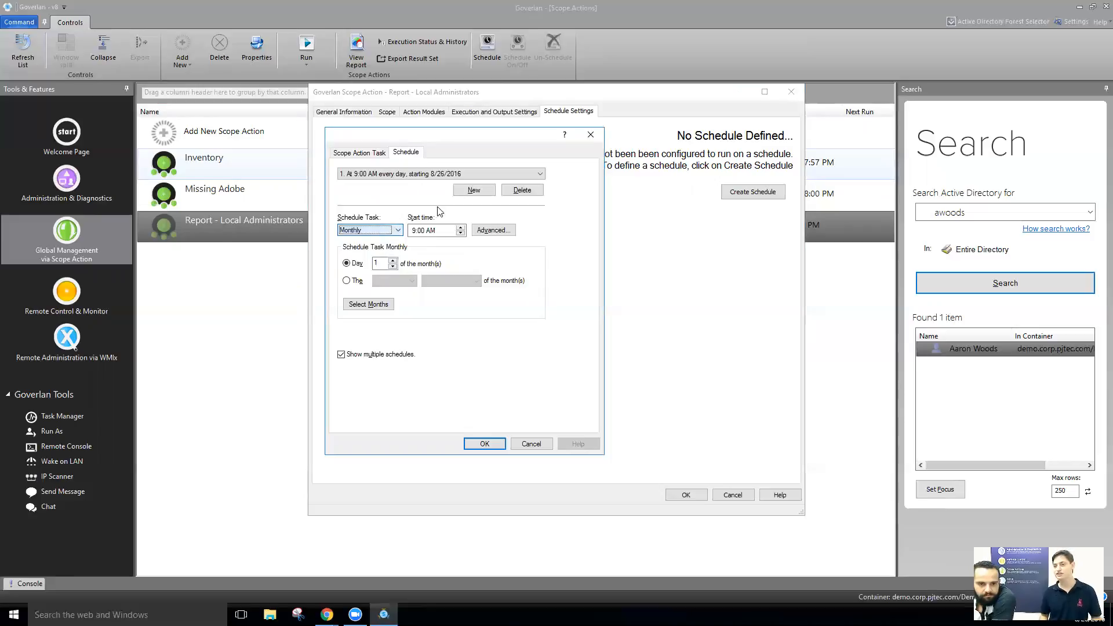
- View the schedule's email notification options, and cancel both the new schedule and the scope action changes
click(360, 152)
click(430, 339)
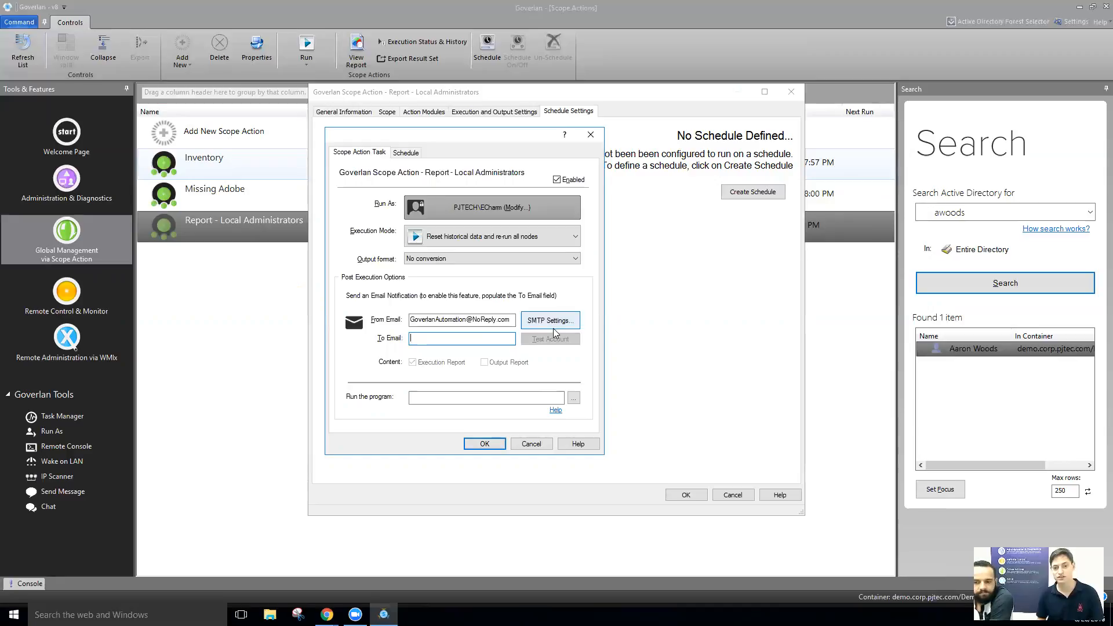
click(536, 445)
click(722, 495)
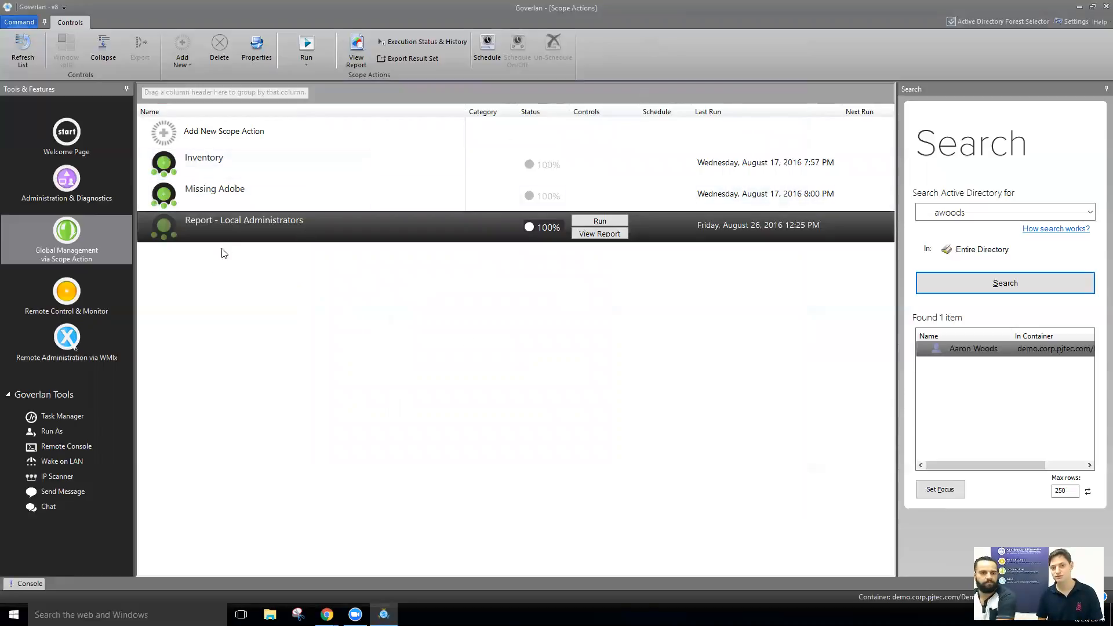
- Review the actions and conditions of the Report Non-authorized Admins Actions module in the Report - Local Administrators scope action
double_click(234, 220)
click(386, 171)
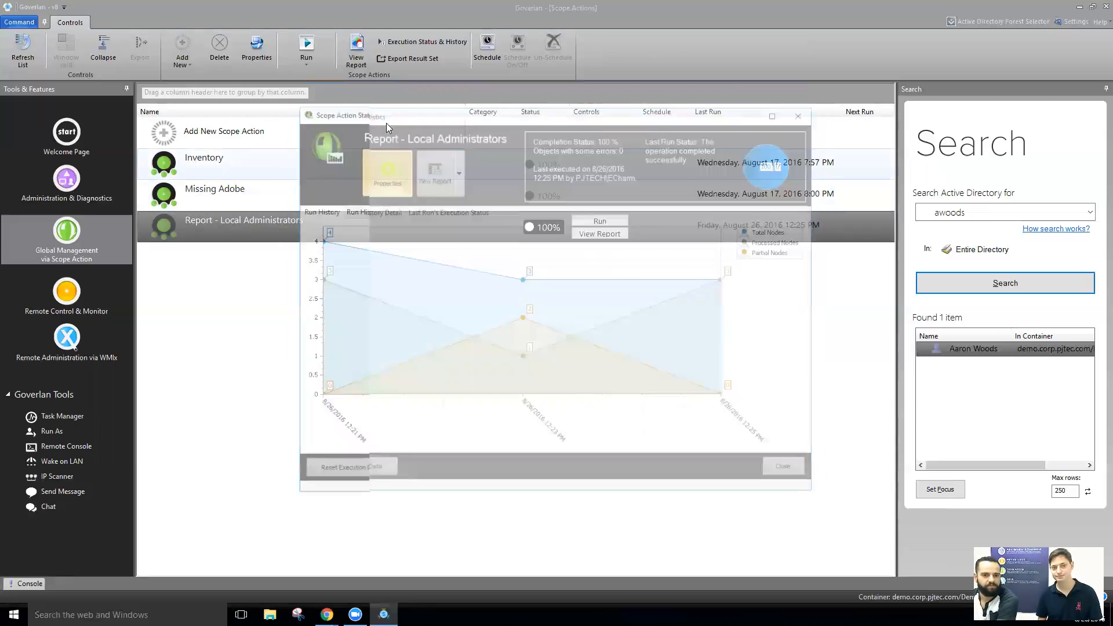
click(417, 113)
click(439, 149)
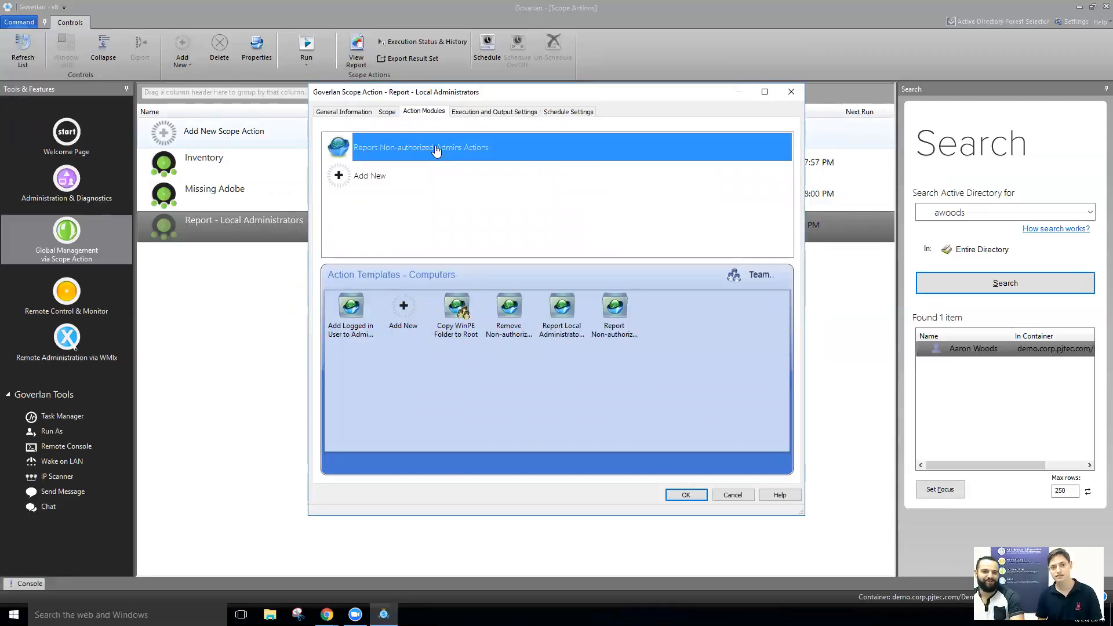
double_click(436, 151)
click(845, 520)
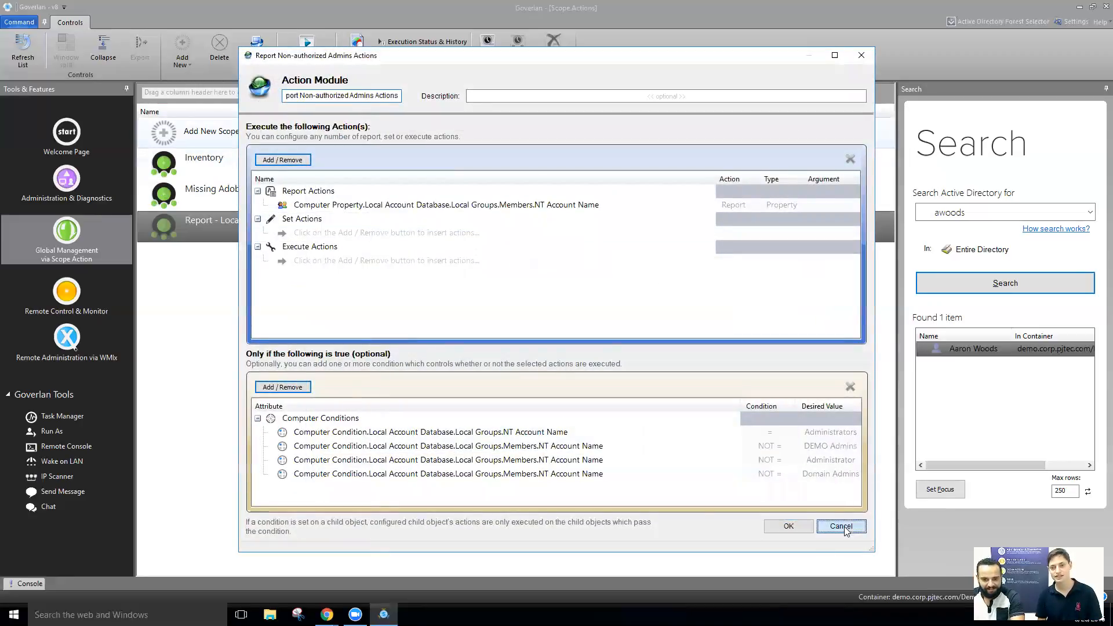
- Replace the scope action's report module with the Remove Non-authorized Admins Actions template and save the scope action
key(Delete)
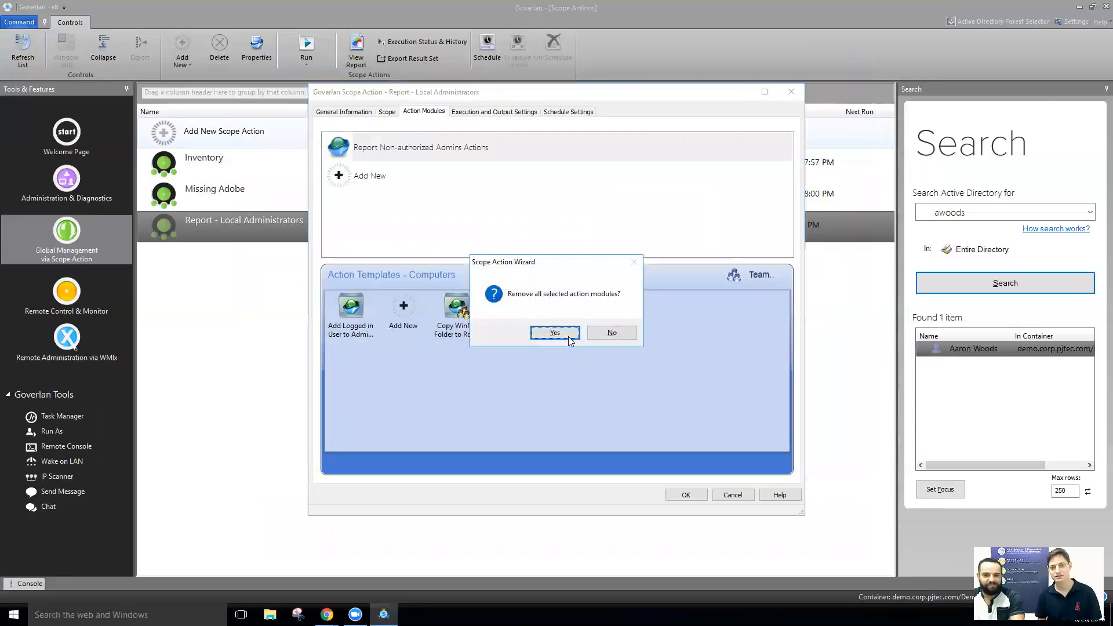
click(568, 334)
click(515, 318)
drag(515, 317, 446, 177)
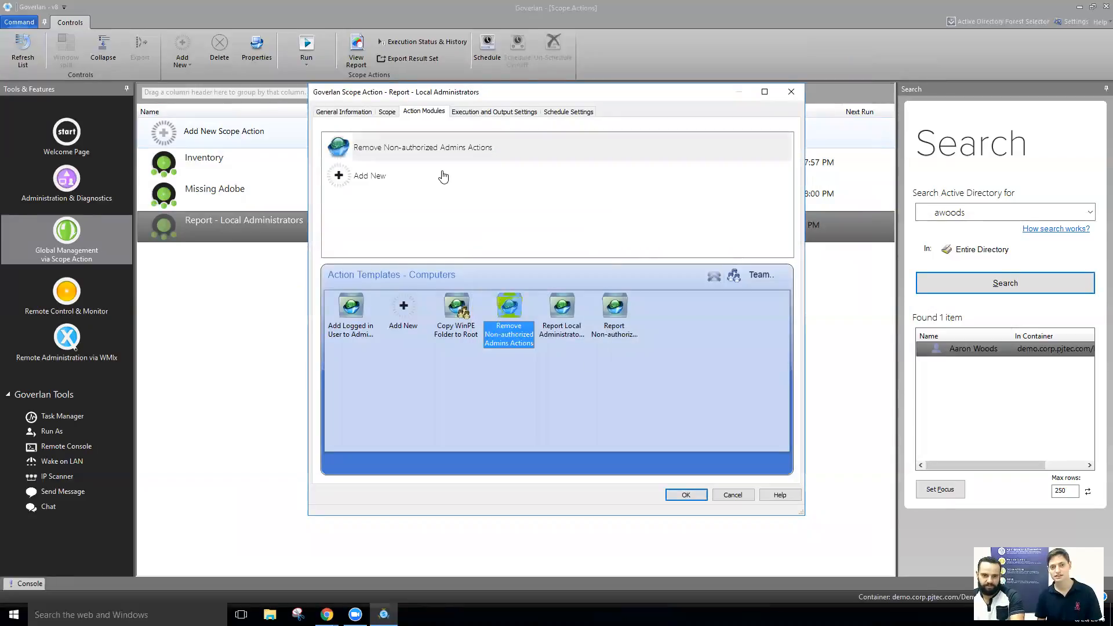
click(686, 496)
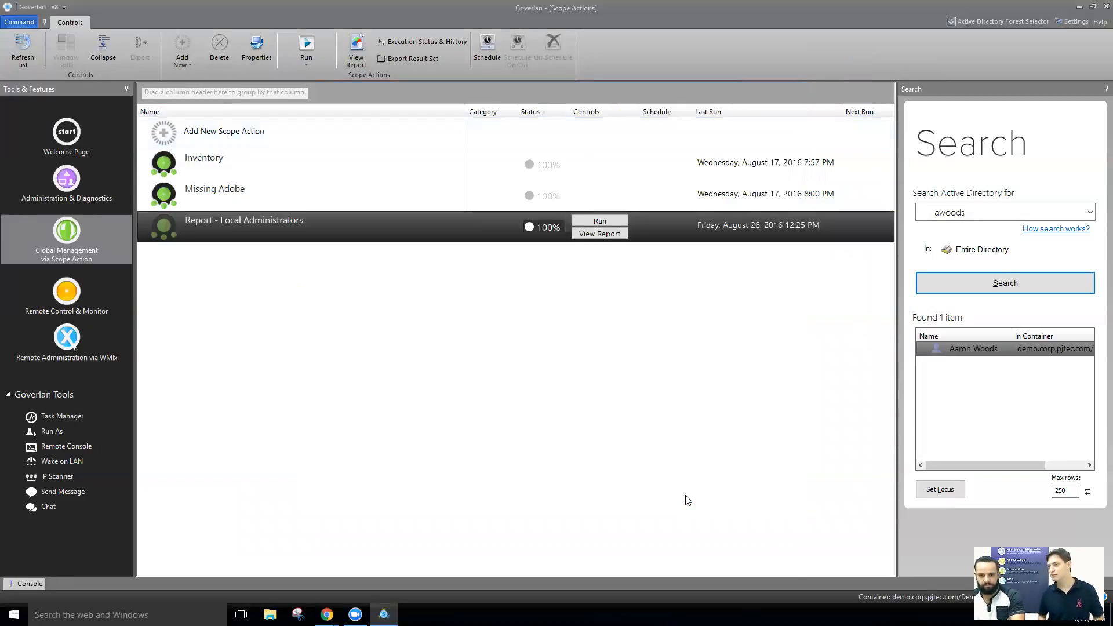
- Run the Report - Local Administrators scope action, examine its execution report for processed computers and errors, and close the report
click(623, 236)
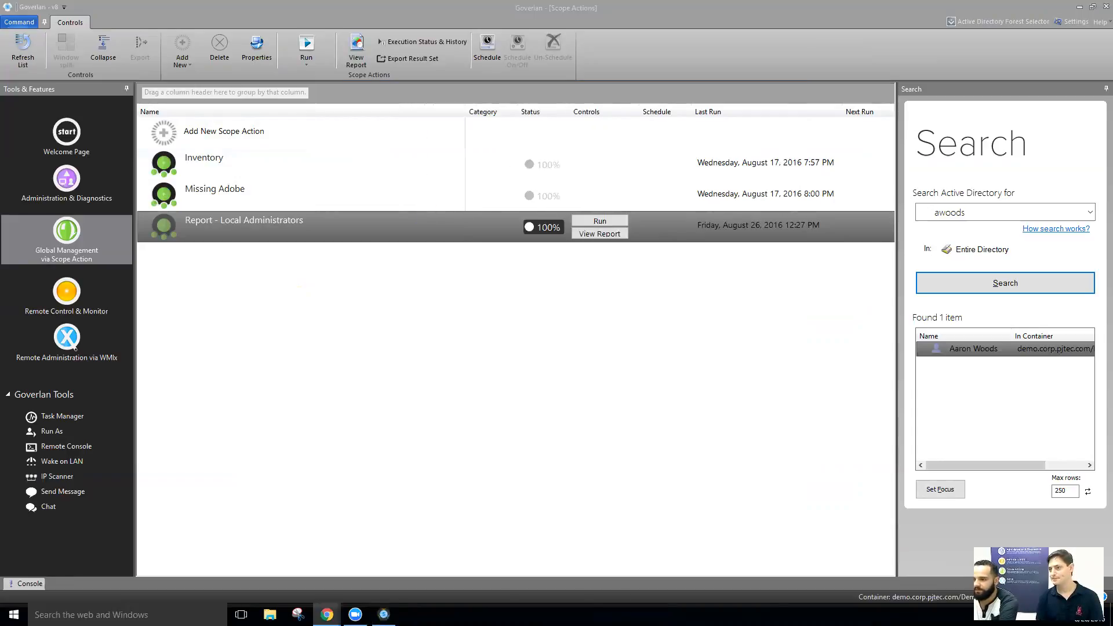
double_click(246, 103)
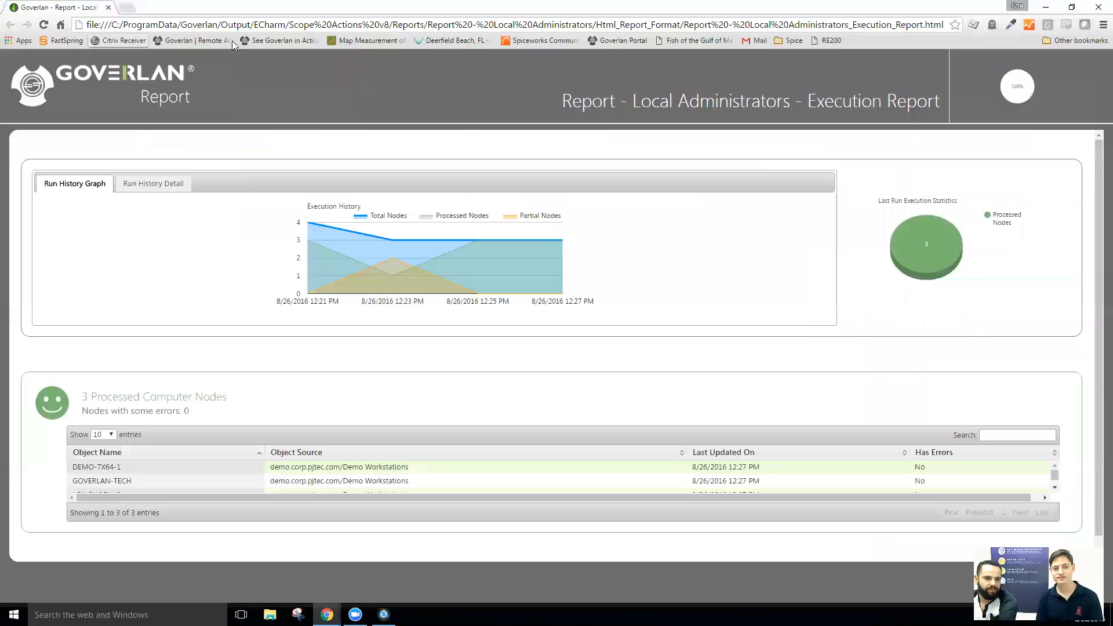
scroll(688, 381, down, 1)
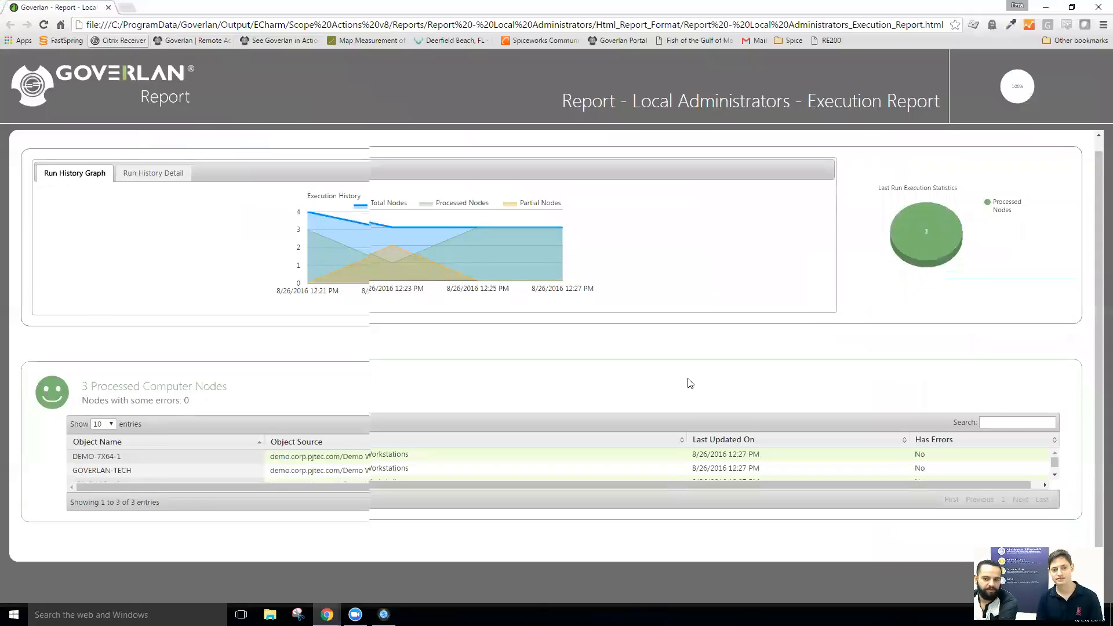
scroll(1056, 461, down, 1)
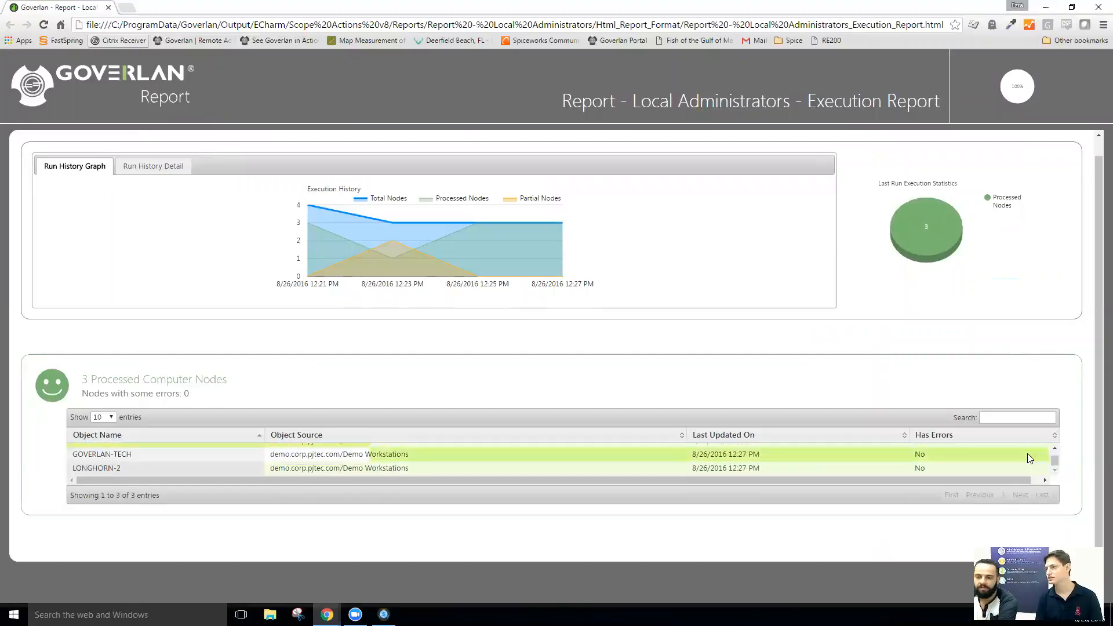
scroll(1055, 458, up, 1)
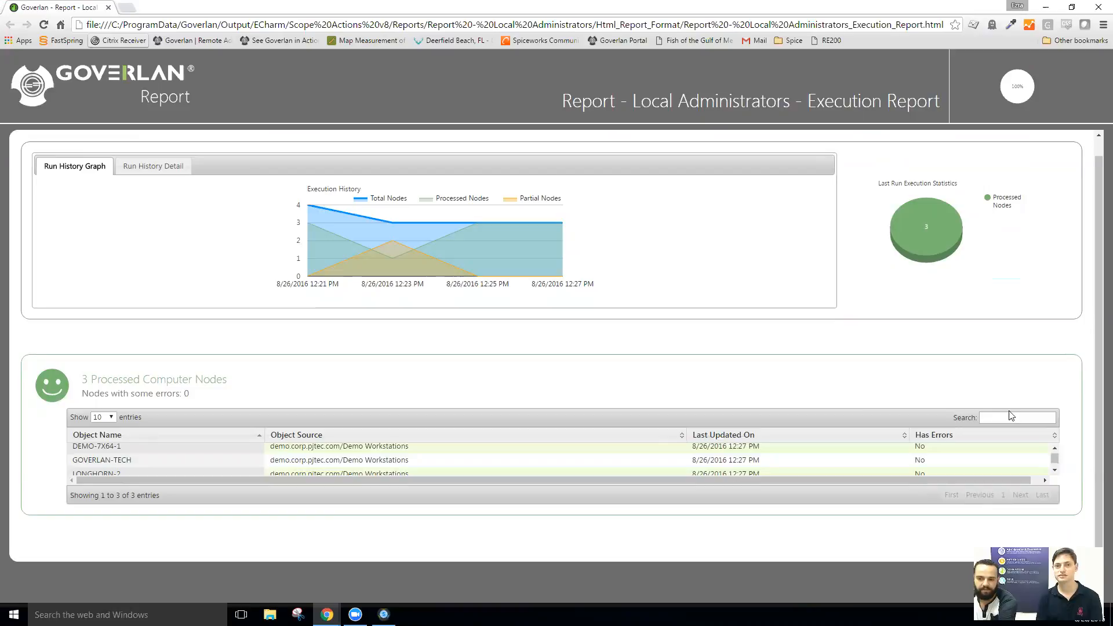
scroll(1053, 464, down, 1)
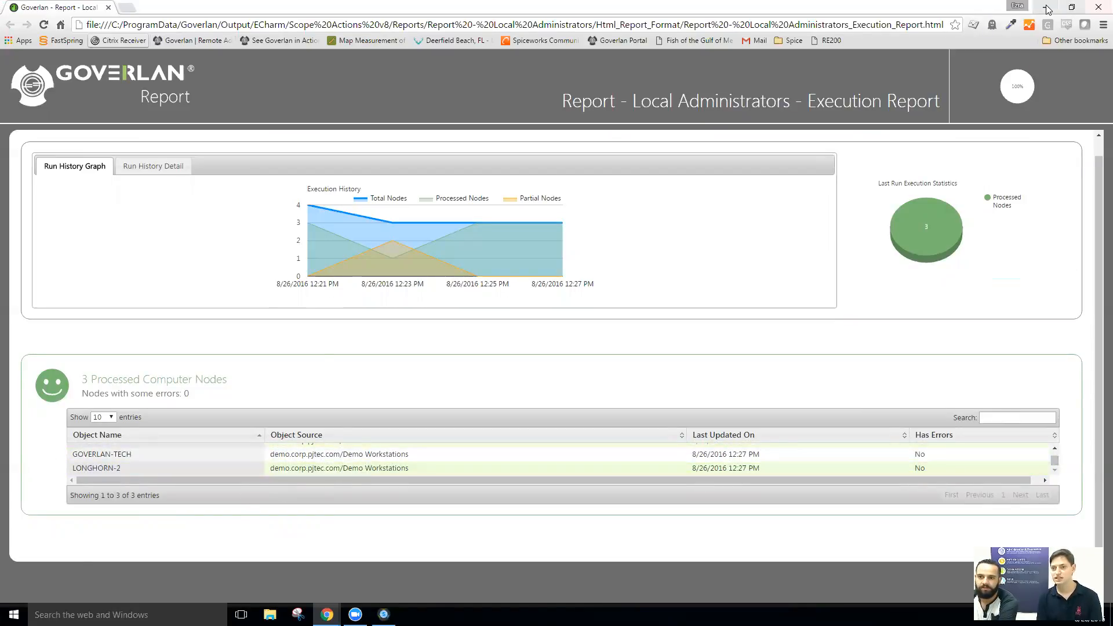
click(1099, 7)
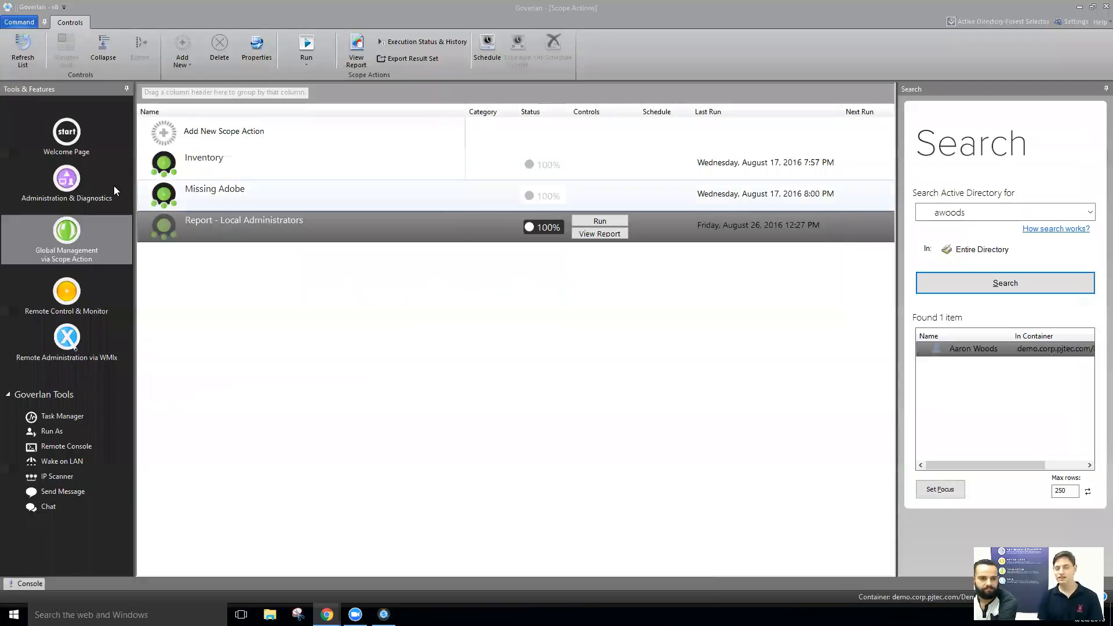
- Run the Report Local Administrators custom action on LONGHORN-2, check the reported Administrators members in Excel, and minimize the workbook
click(93, 189)
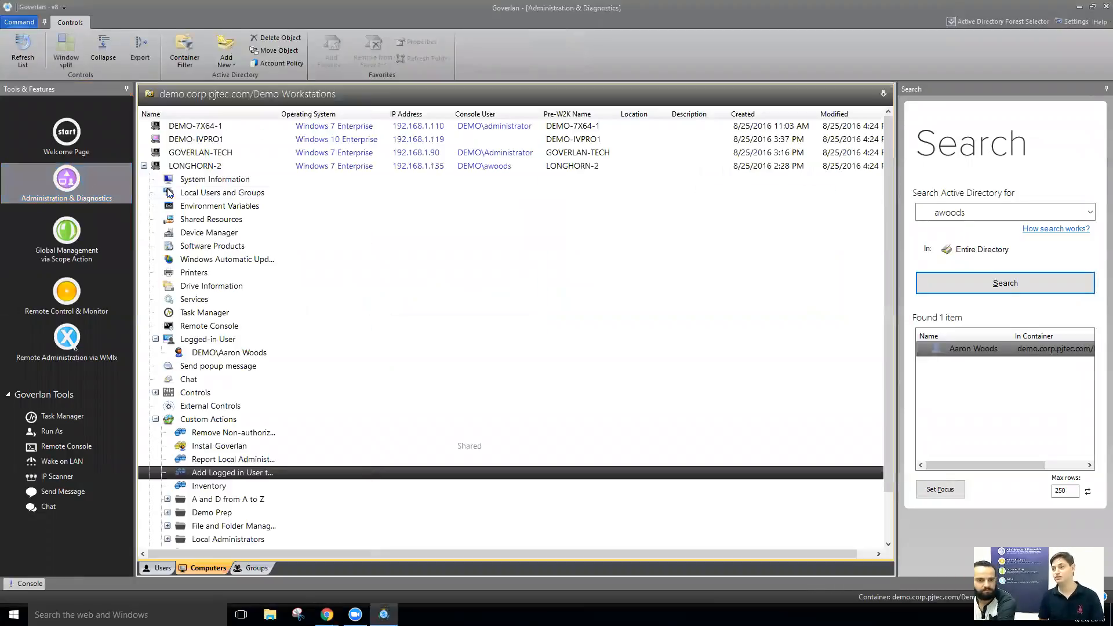
double_click(232, 459)
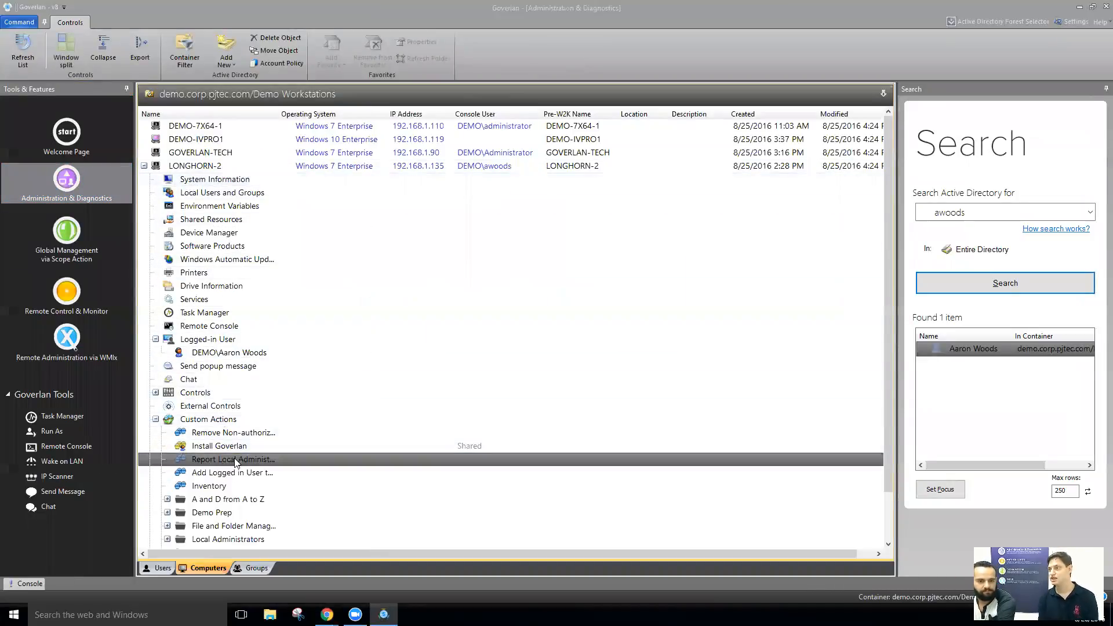
click(593, 333)
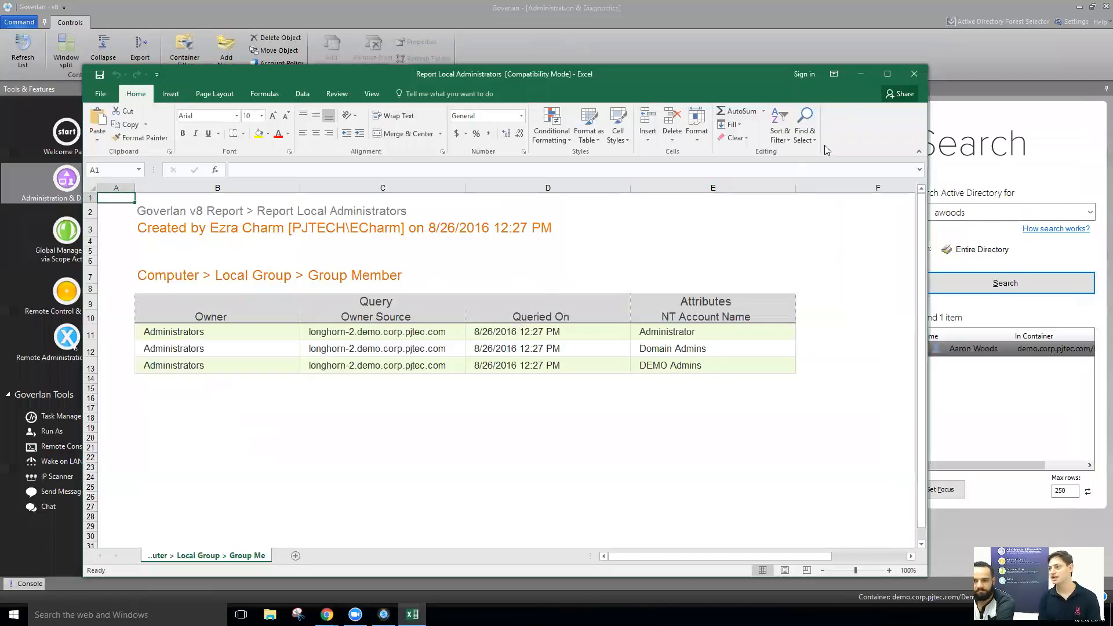
click(866, 74)
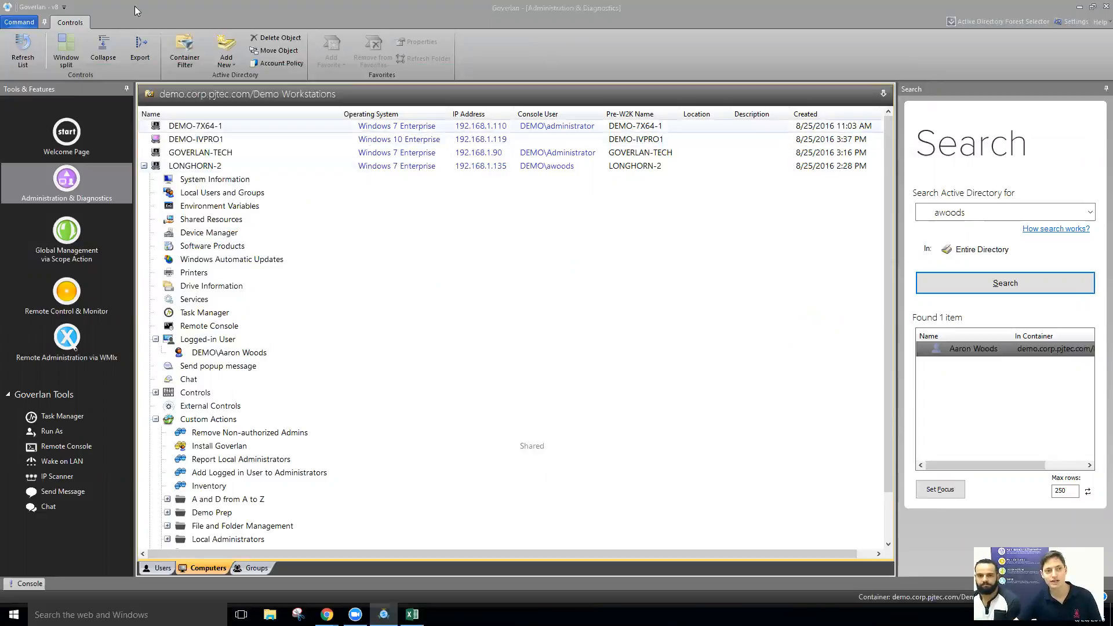
- Examine the product version and license information of the Goverlan Management Console
click(19, 22)
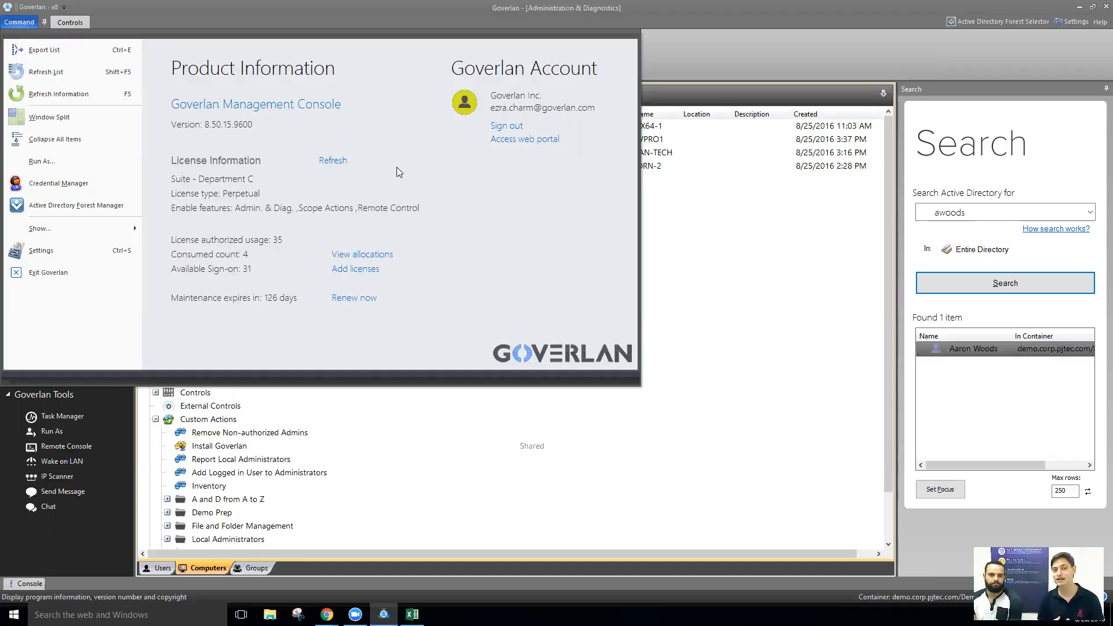
click(727, 247)
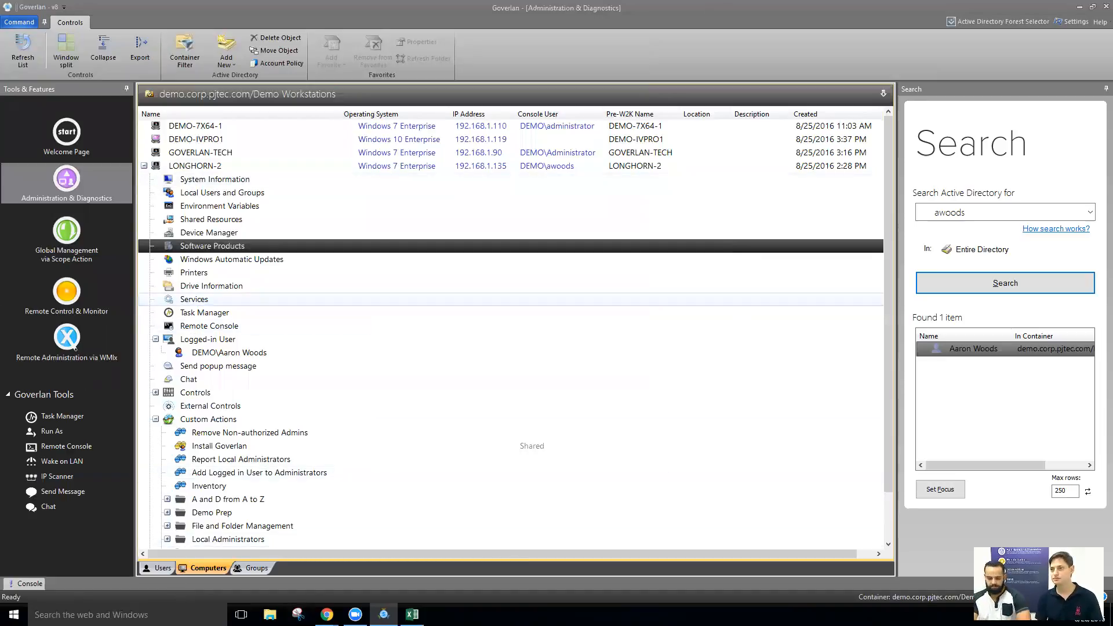
- Switch to Chrome, open my.goverlan.com, and log in to the Goverlan portal with the saved credentials
key(alt+Tab)
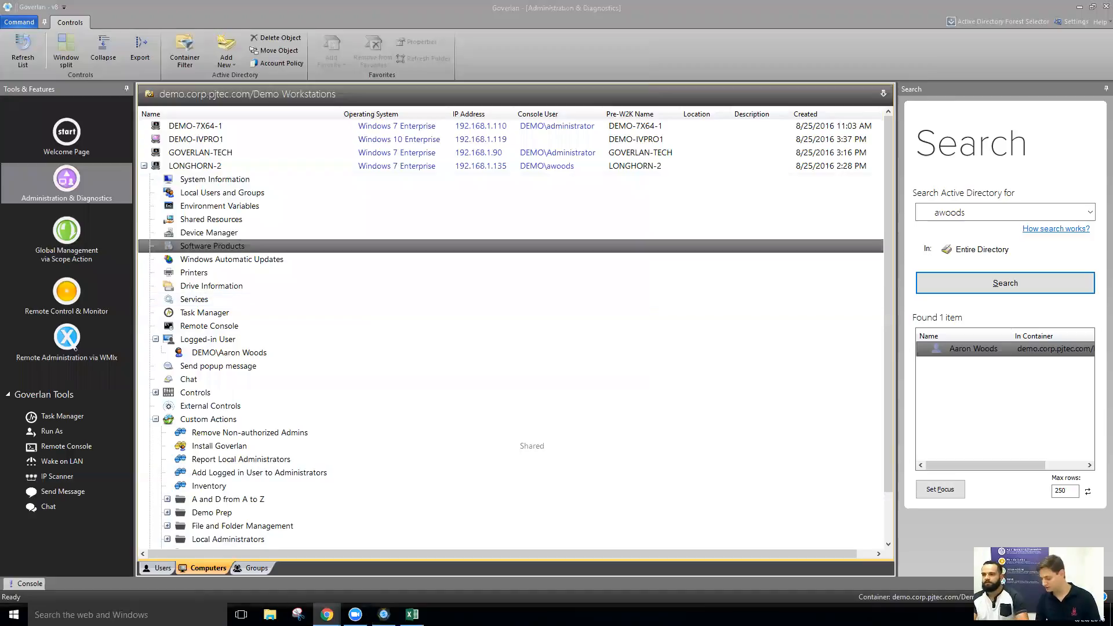
text(my.goverlan.com)
key(Return)
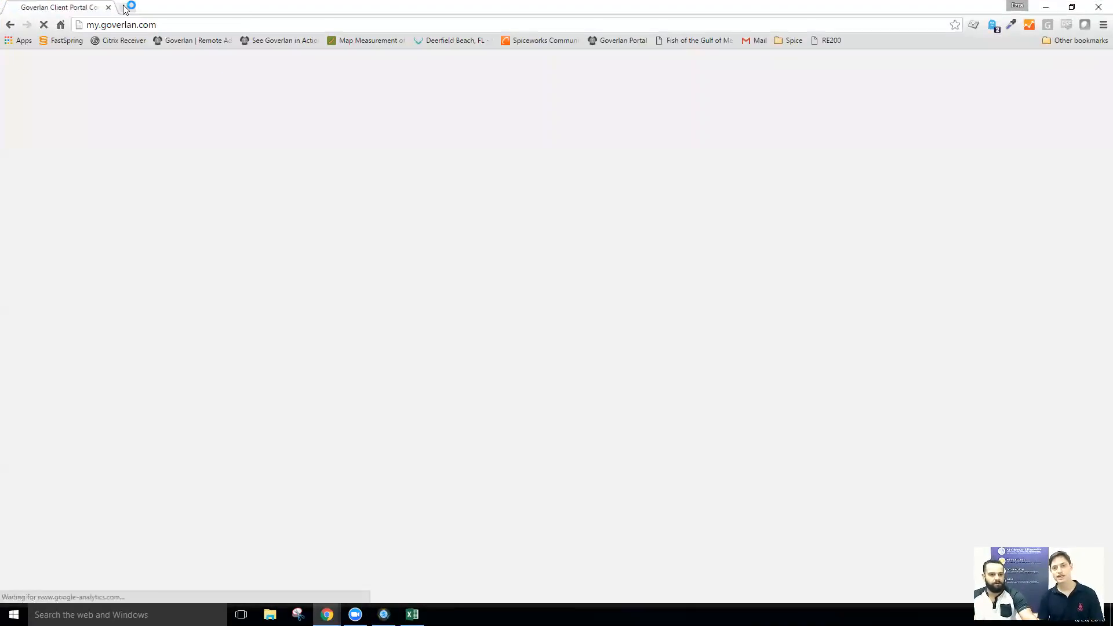
click(124, 7)
click(67, 5)
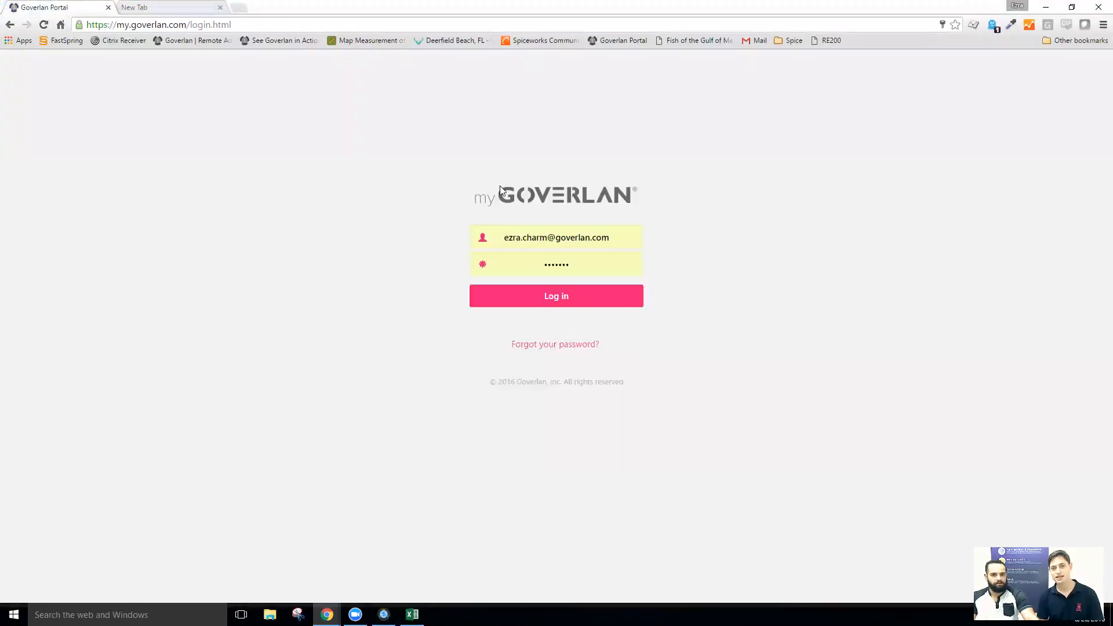
click(559, 299)
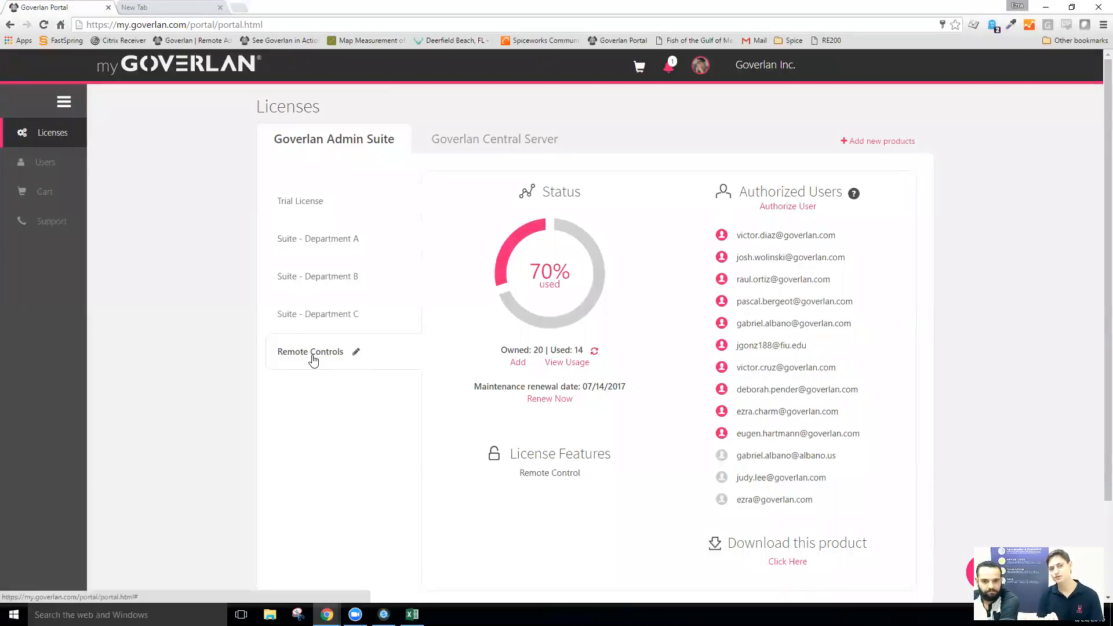
- Review the Remote Controls license details, check the portal's list of authorized users, and return to the licenses overview
scroll(694, 280, down, 1)
scroll(696, 280, up, 1)
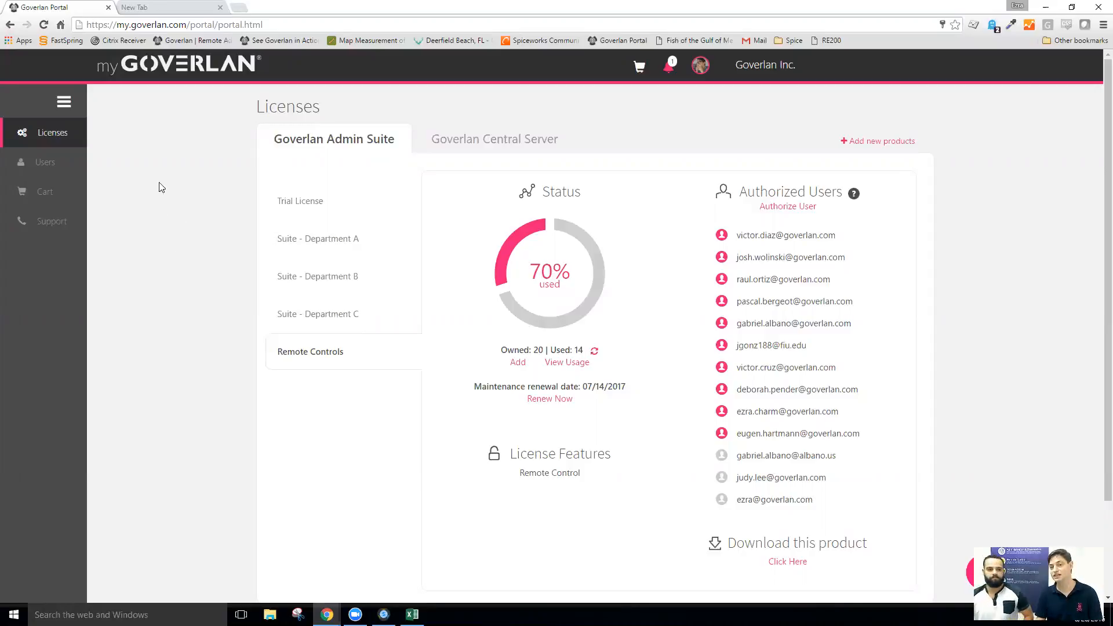
click(58, 172)
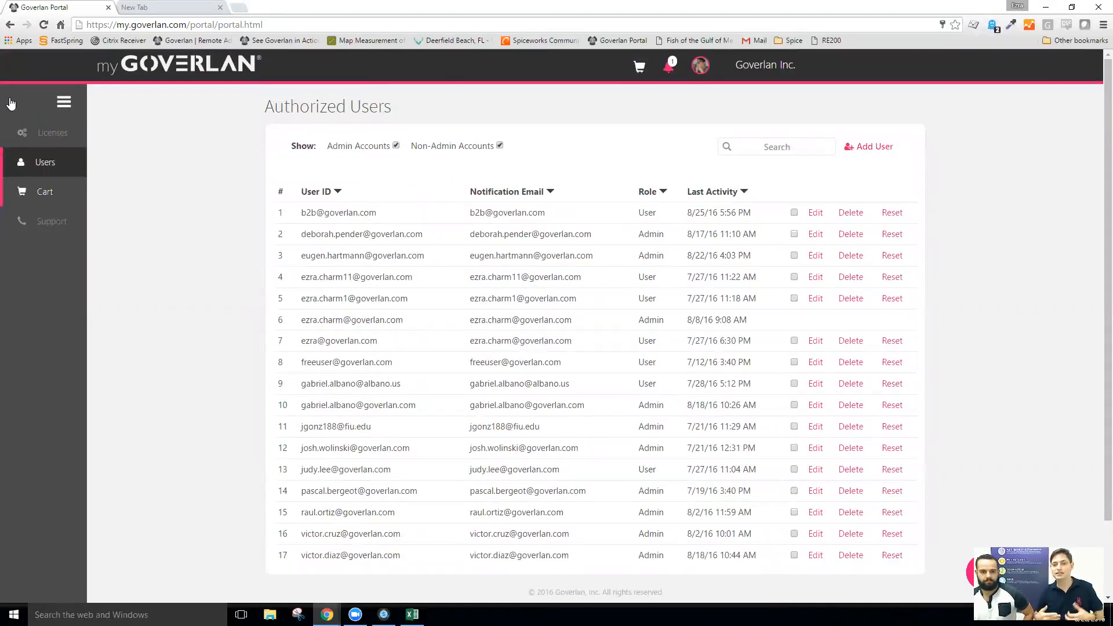
click(41, 135)
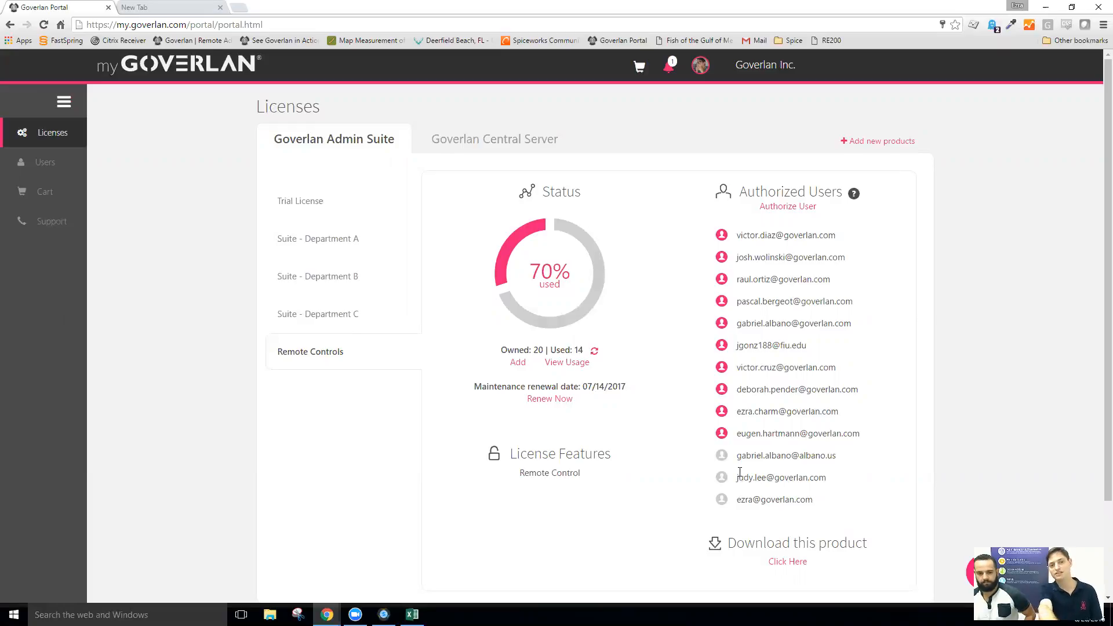
- Compare the authorized users and license features of the Suite - Department C and Remote Controls licenses, finishing on Suite - Department C
click(348, 313)
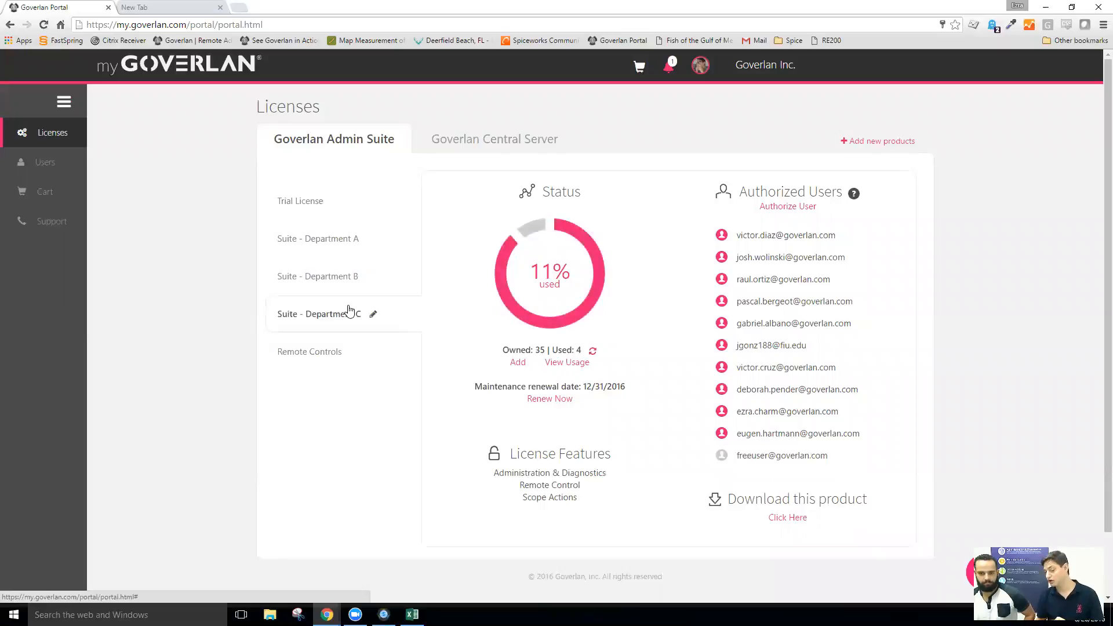
click(332, 352)
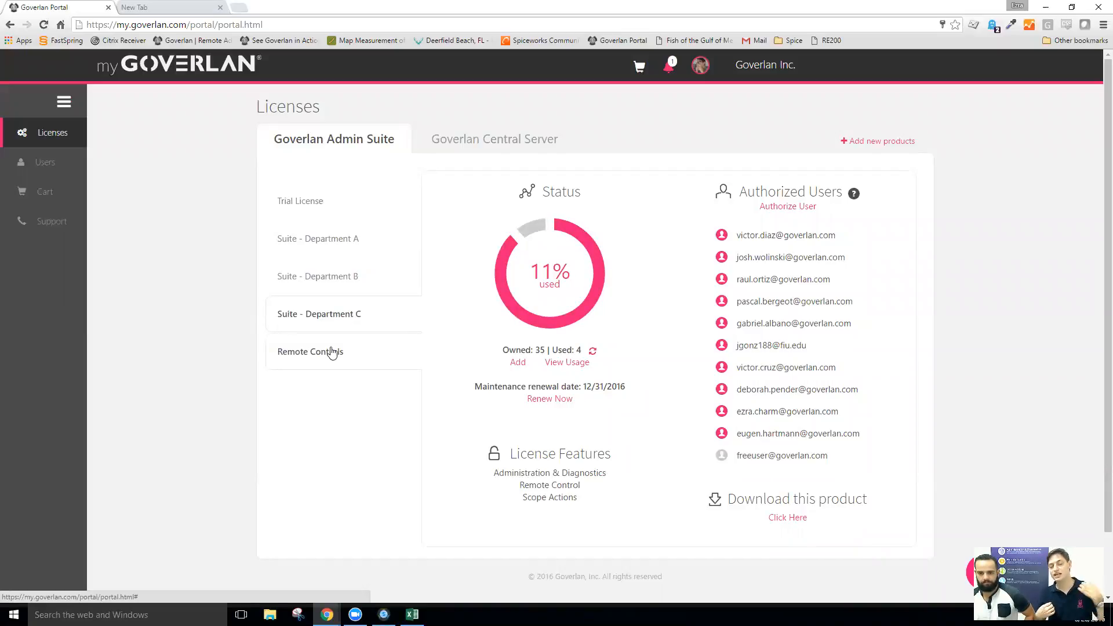
drag(837, 502, 731, 510)
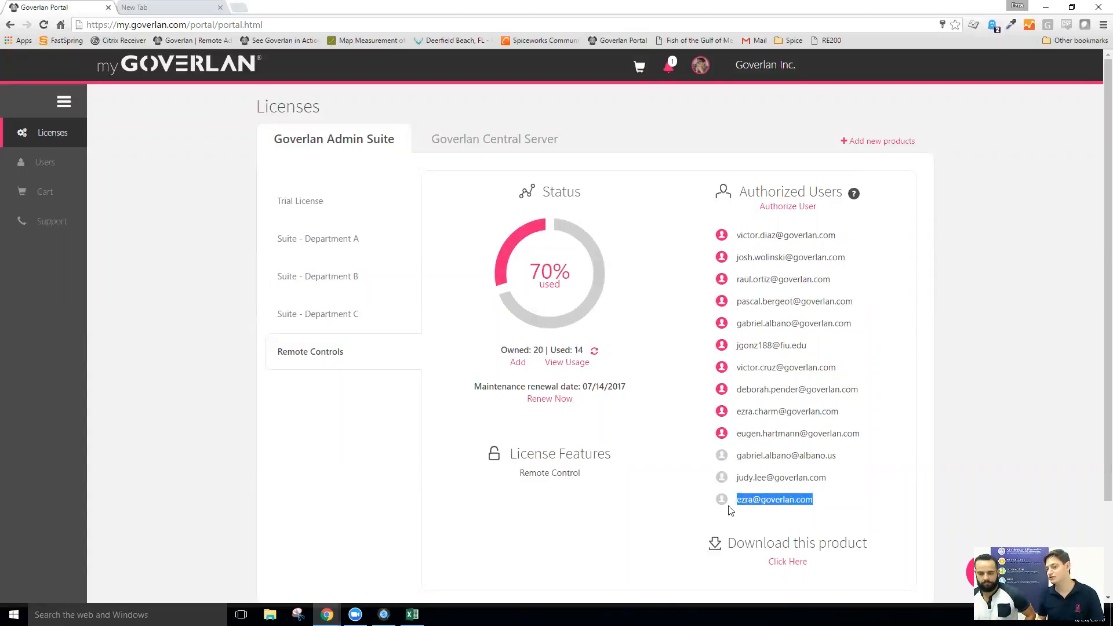
click(362, 319)
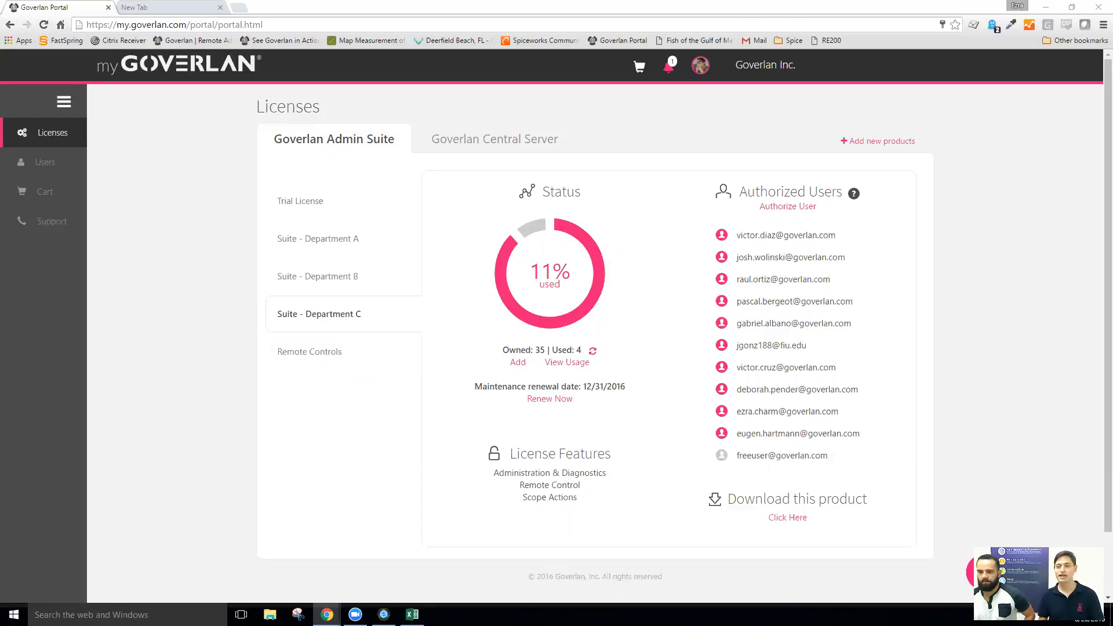
- Open the goverlan.com/support page in the empty New Tab, leaving the portal open
click(169, 5)
text(goverlan.com)
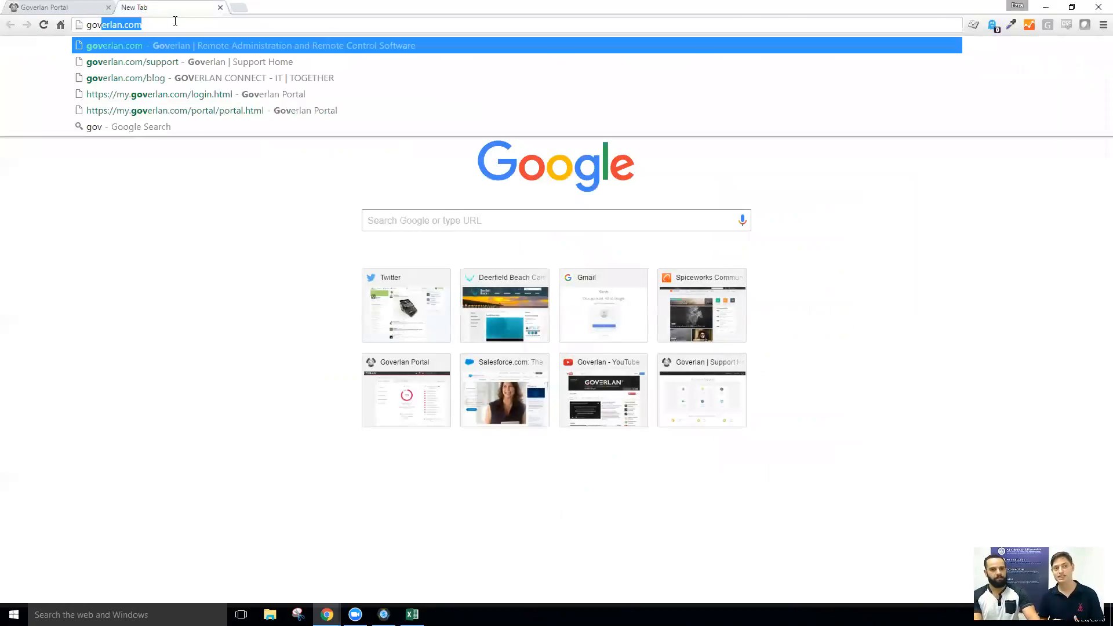
key(Down)
key(Return)
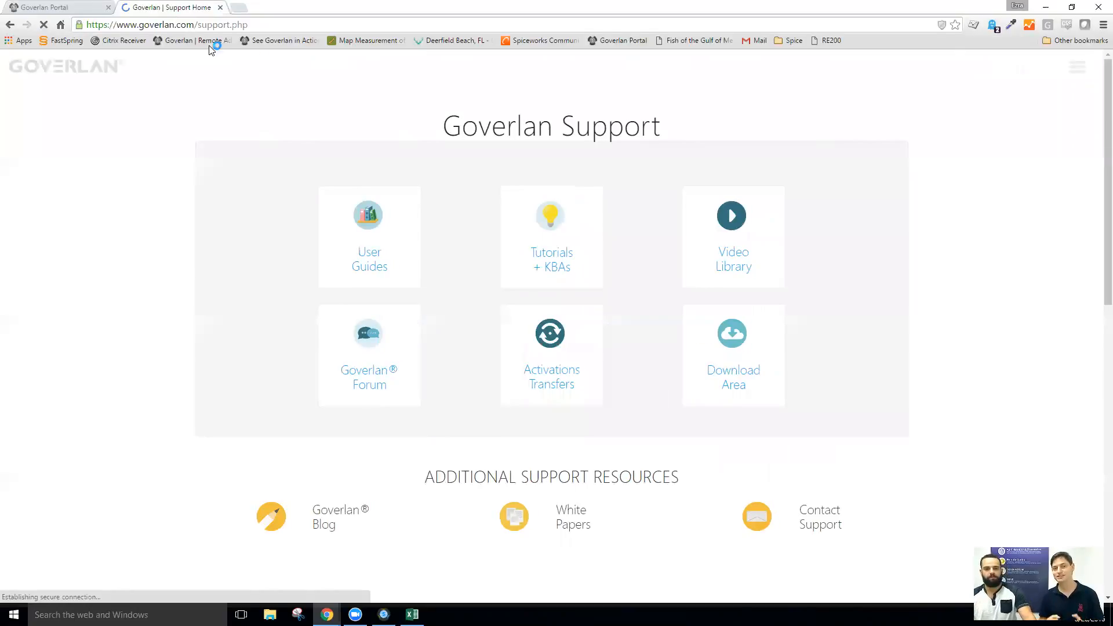
- Open the Getting Started user guide and bring up its About my.goverlan.com article
click(368, 257)
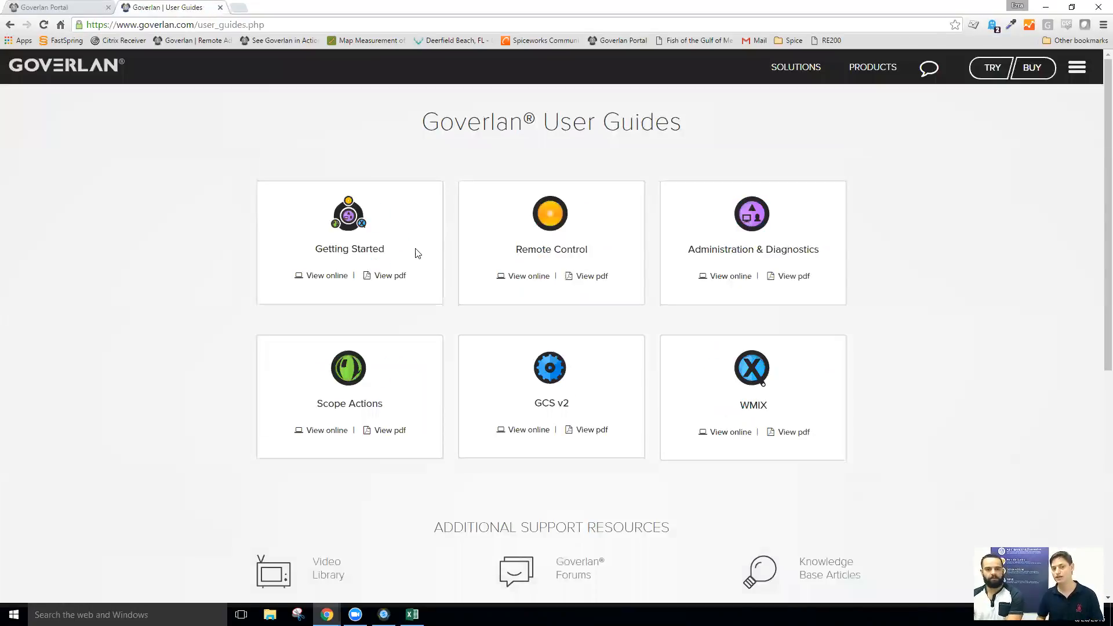
click(350, 224)
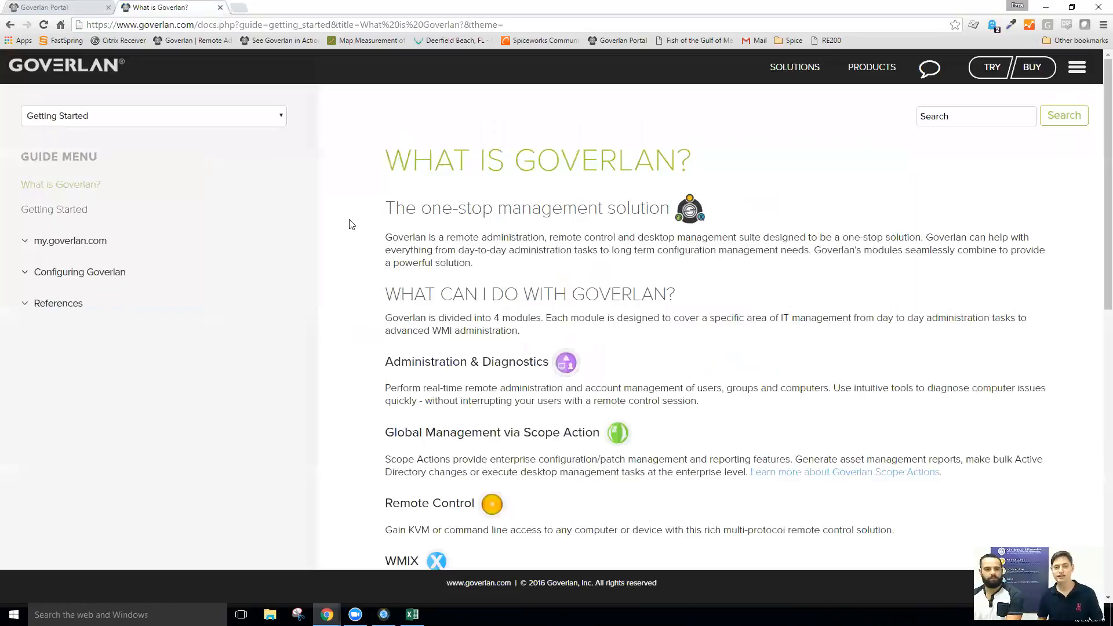
click(81, 241)
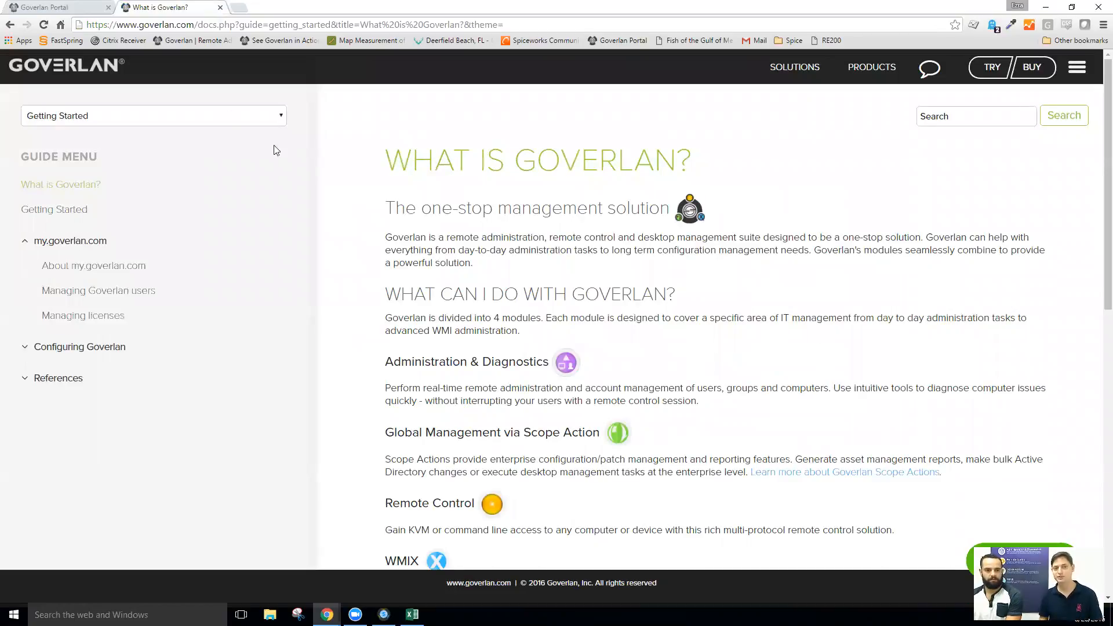
click(82, 268)
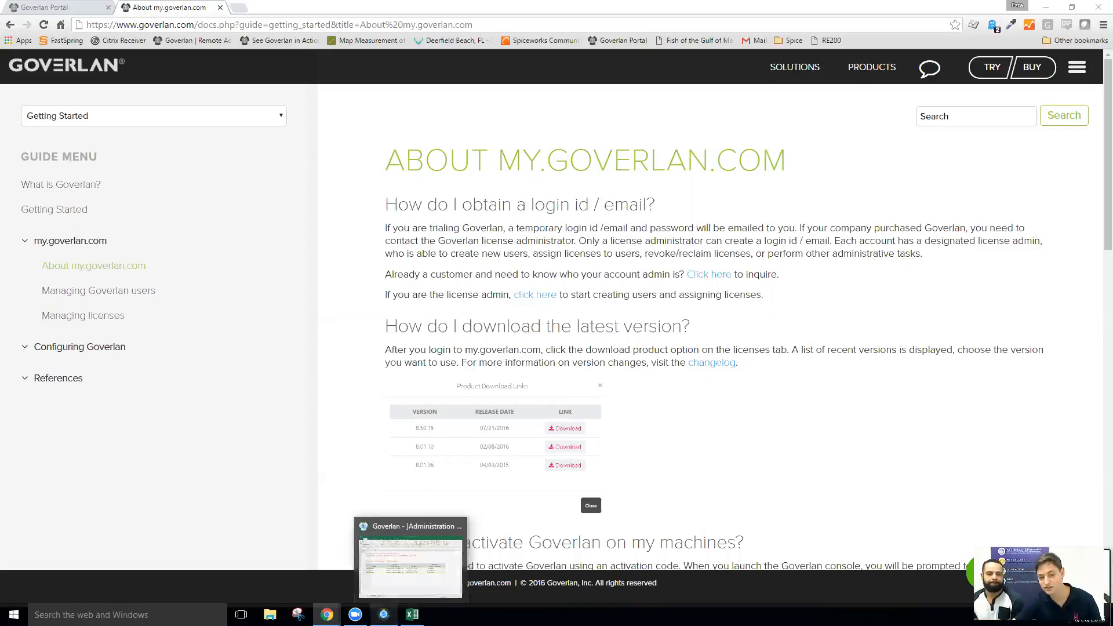
- Switch to the Goverlan console, check its product and license information, and return to the Demo Workstations view
click(384, 614)
click(19, 23)
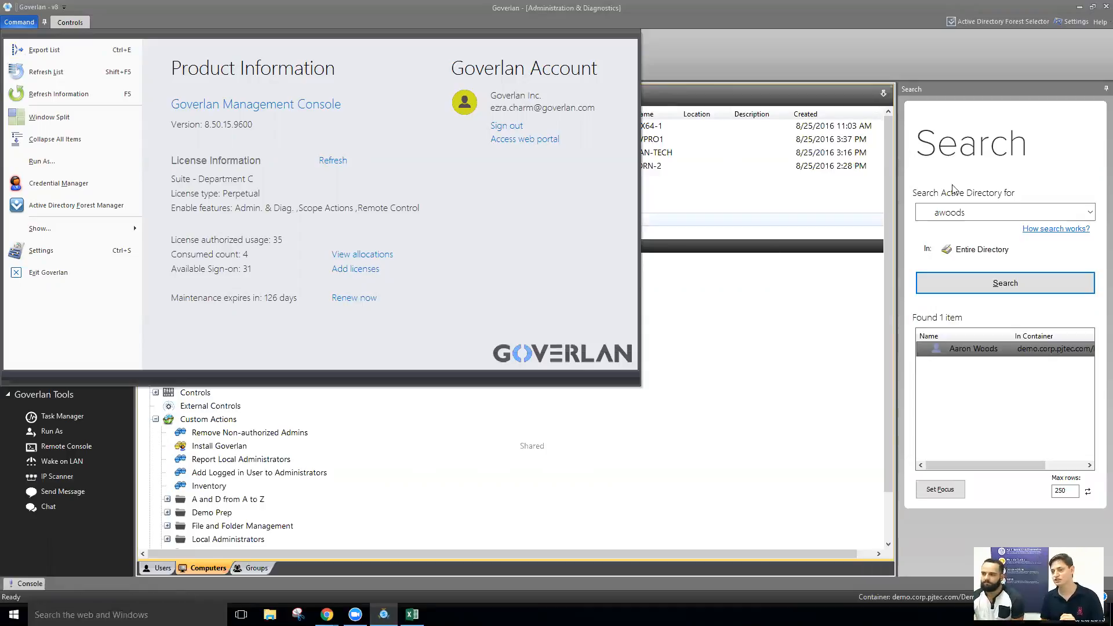
key(alt+Tab)
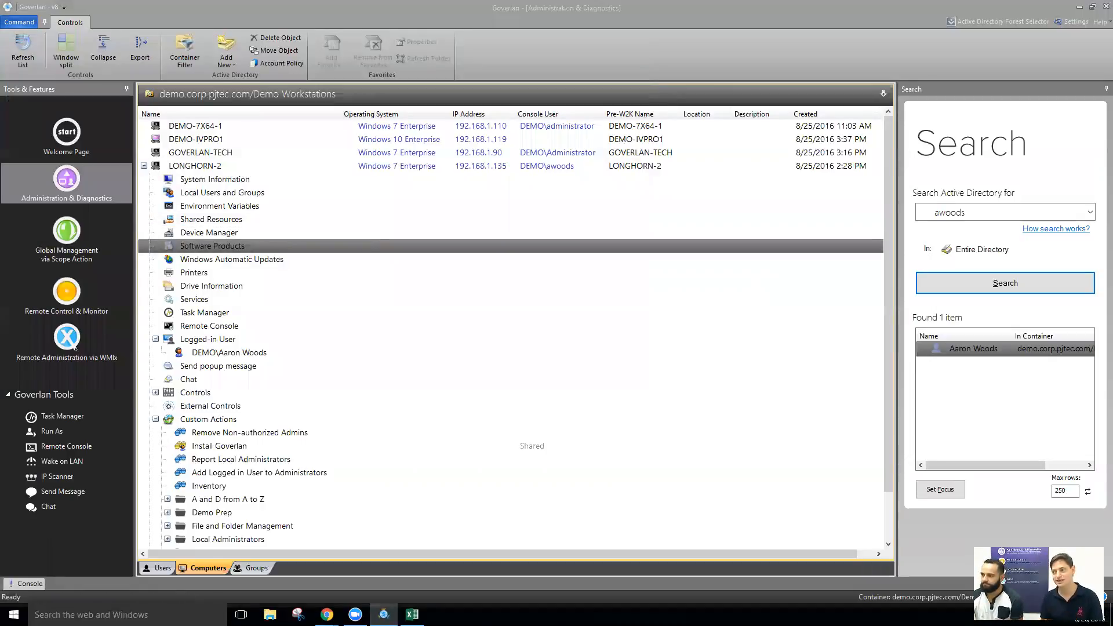